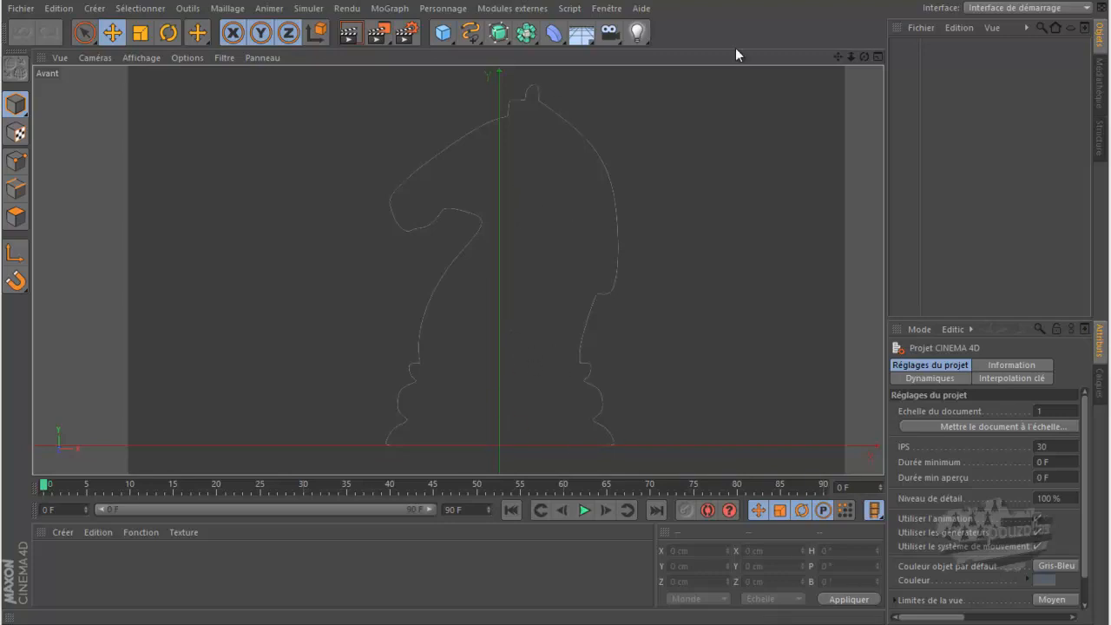
# - Add a cylinder and raise it to about 100.8 cm in Y so its base rests on the ground line
pyautogui.click(448, 33)
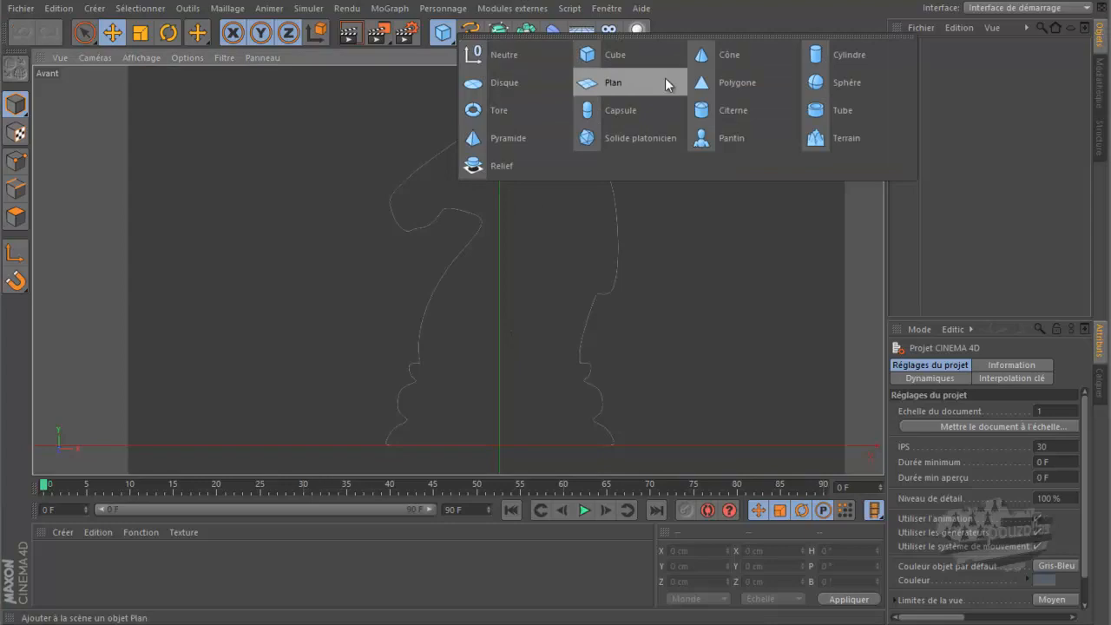
pyautogui.click(832, 54)
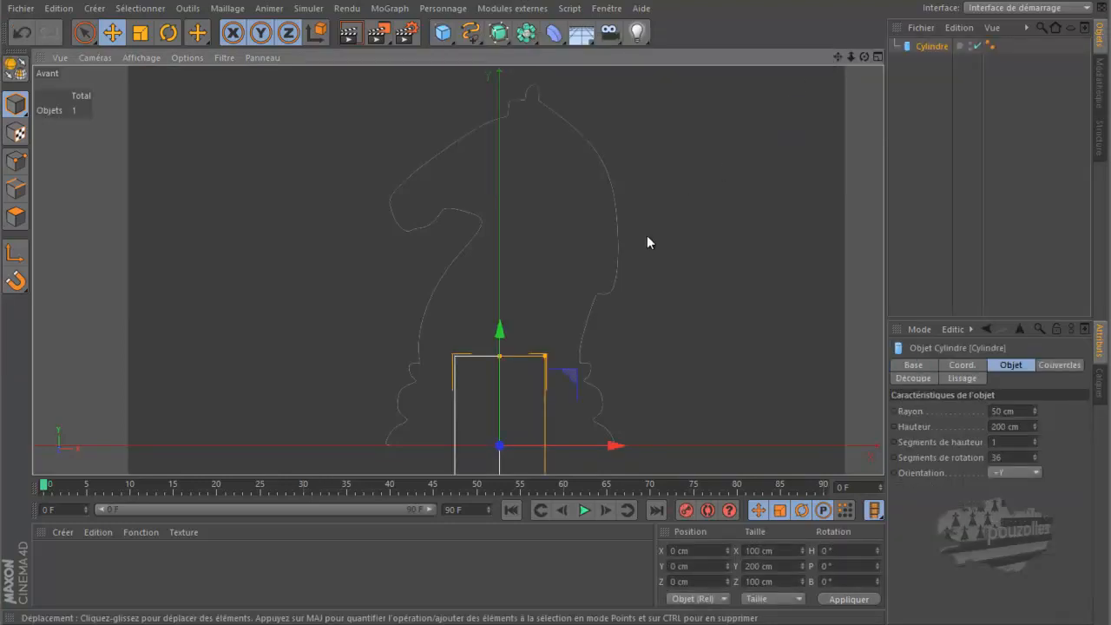
pyautogui.moveTo(500, 328); pyautogui.dragTo(499, 243)
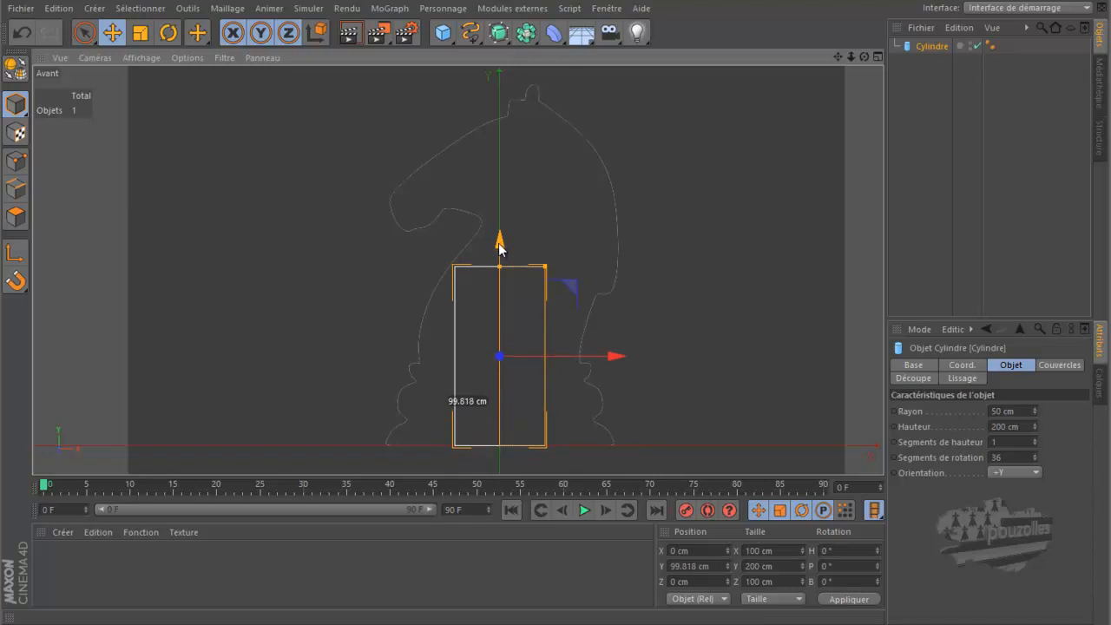
pyautogui.scroll(5, 487, 456)
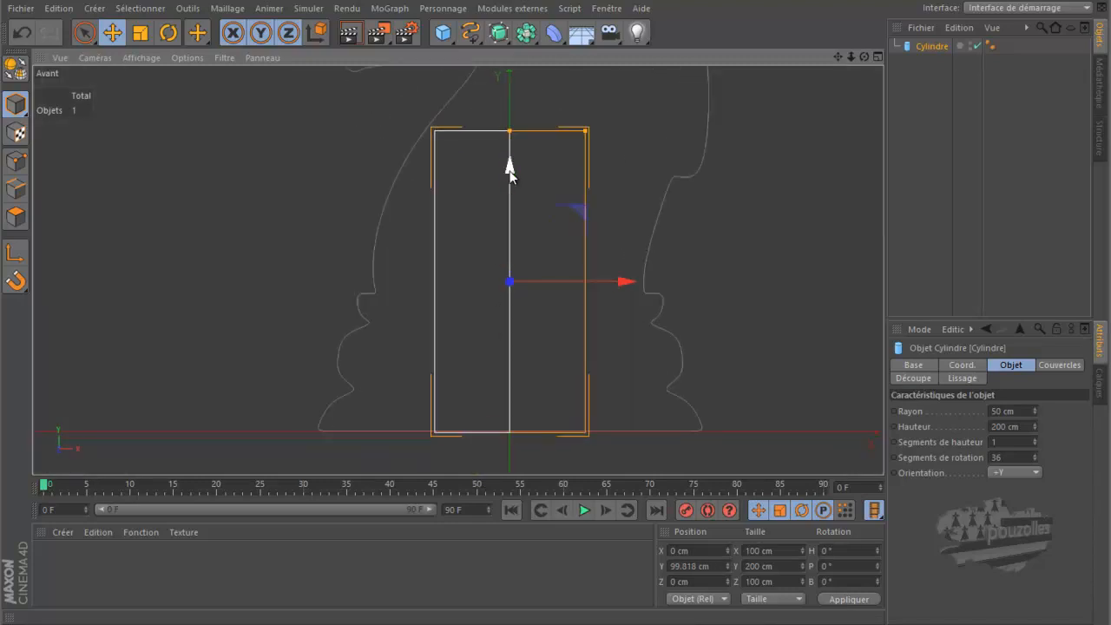
pyautogui.moveTo(510, 173); pyautogui.dragTo(509, 171)
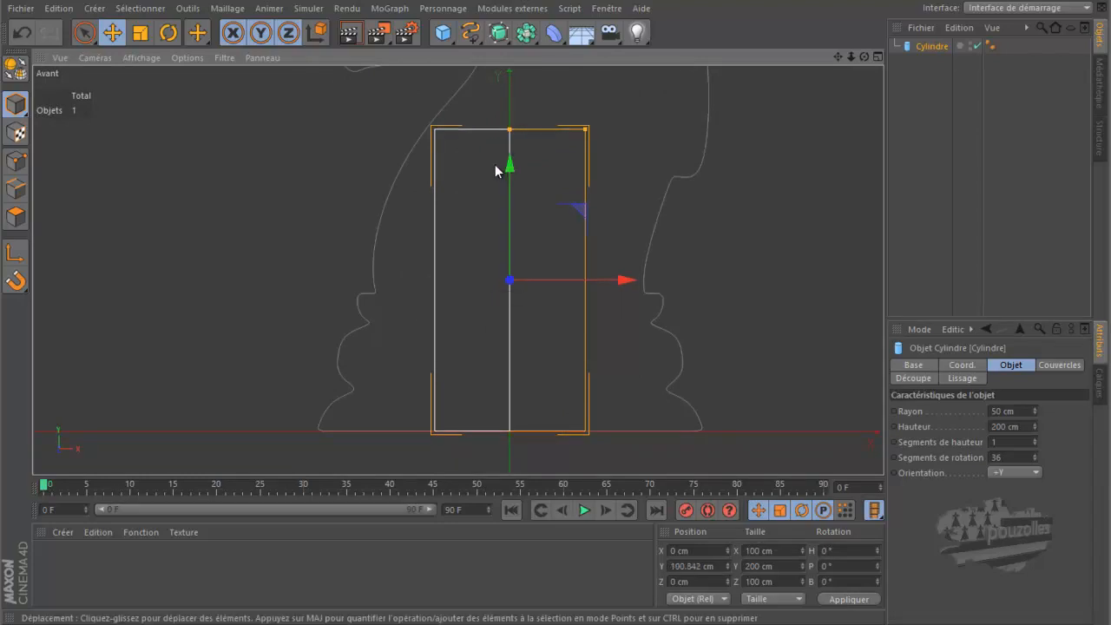
# - Widen the cylinder's radius to about 127 cm to match the silhouette's base, and set its rotation segments to 18
pyautogui.moveTo(601, 135); pyautogui.dragTo(703, 152)
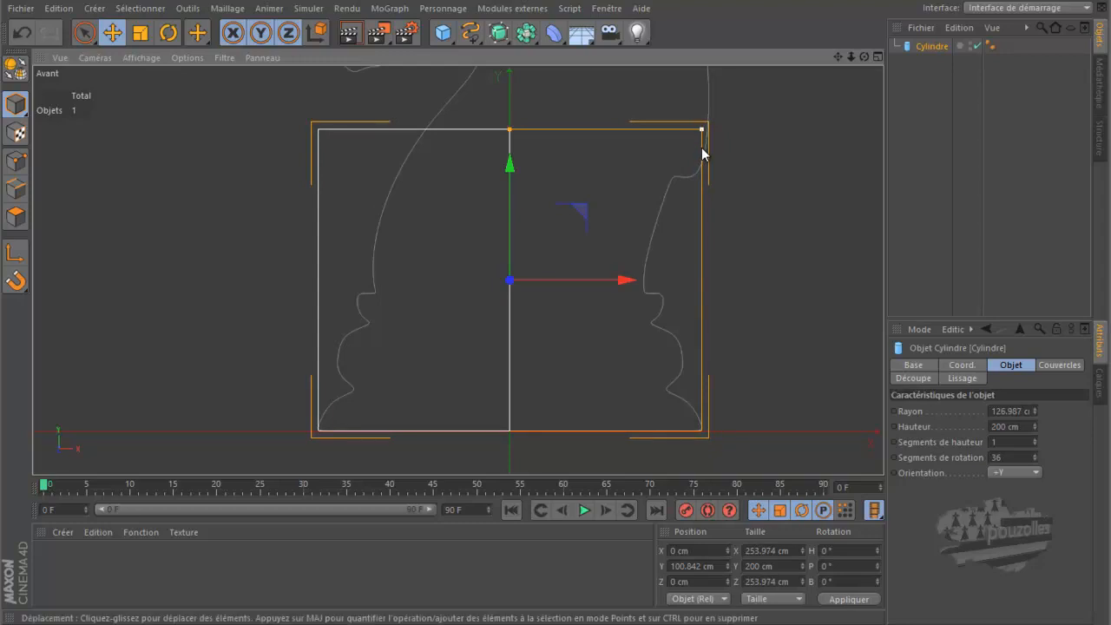
pyautogui.click(1012, 453)
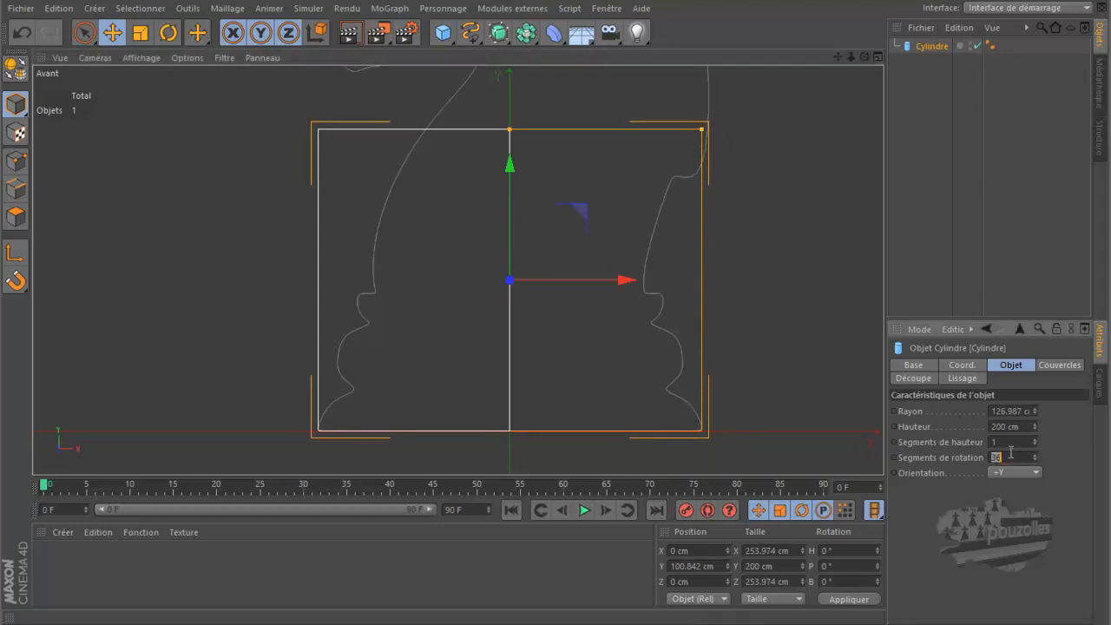
pyautogui.write('18')
pyautogui.press('Return')
# - Show the front view's objects as full wireframe and convert the cylinder into an editable polygon object
pyautogui.click(150, 57)
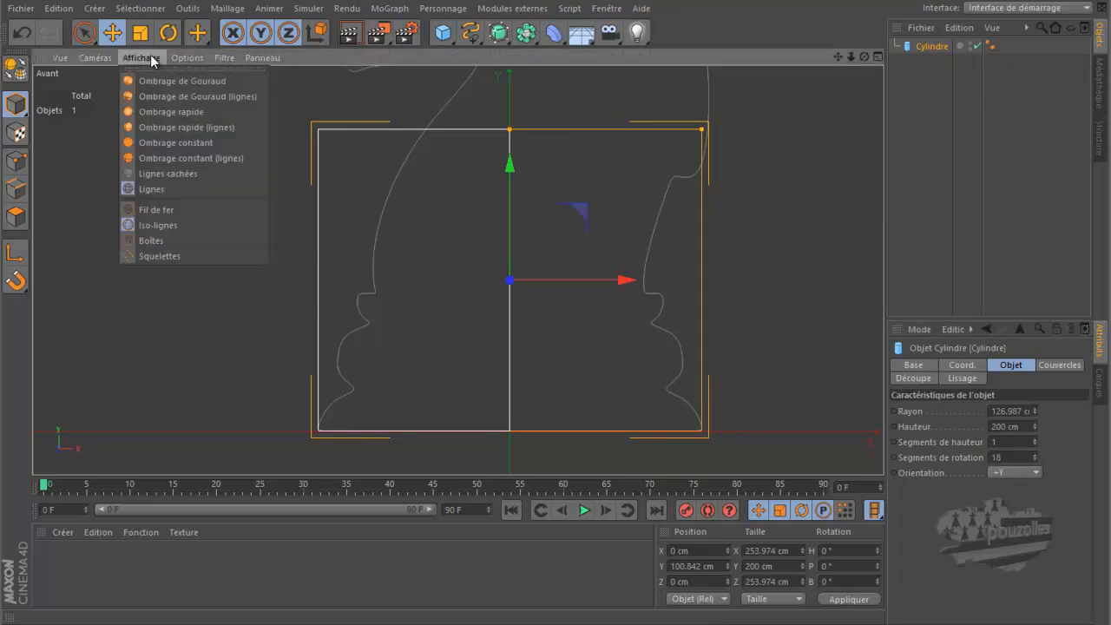
pyautogui.click(142, 209)
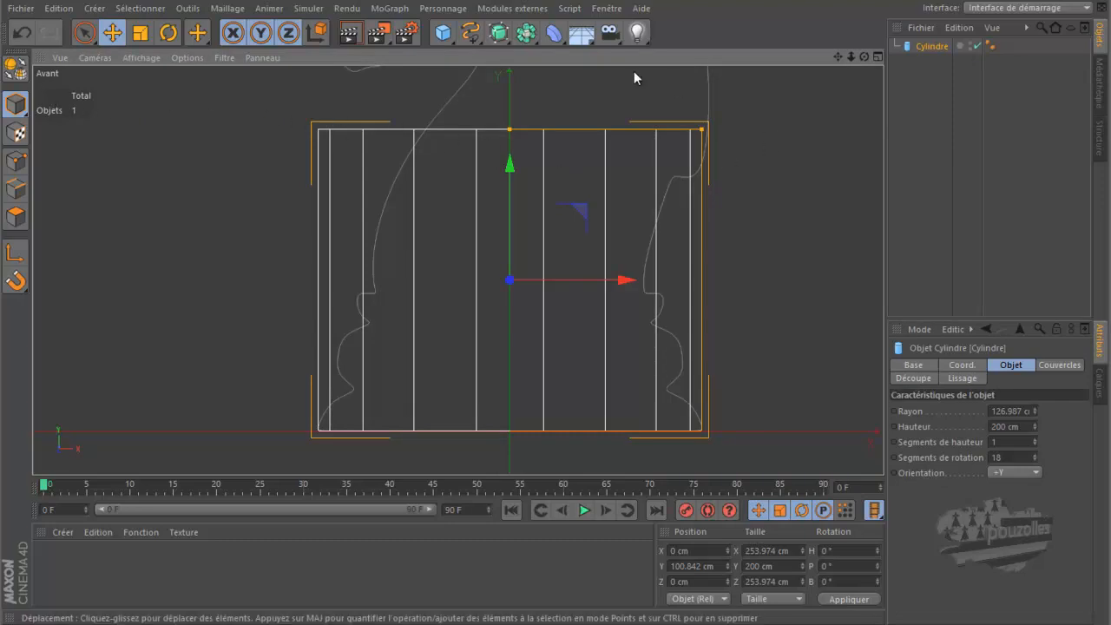
pyautogui.click(16, 67)
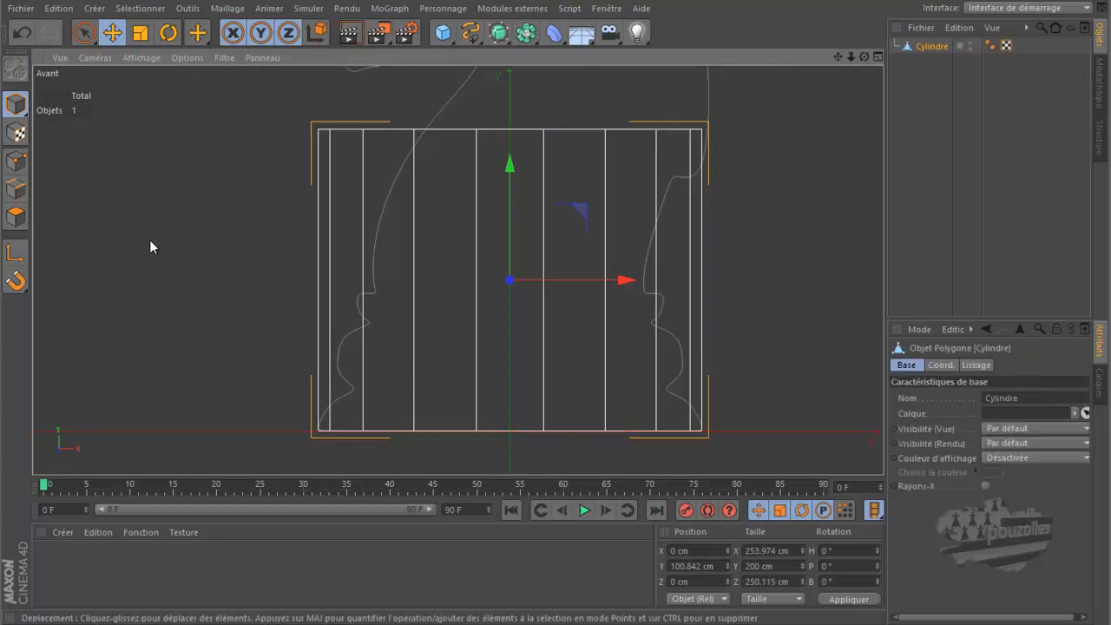
# - Try raising the cylinder's top cap polygons about 30 cm in the perspective view, undo the move and clear the selection
pyautogui.middleClick(197, 175)
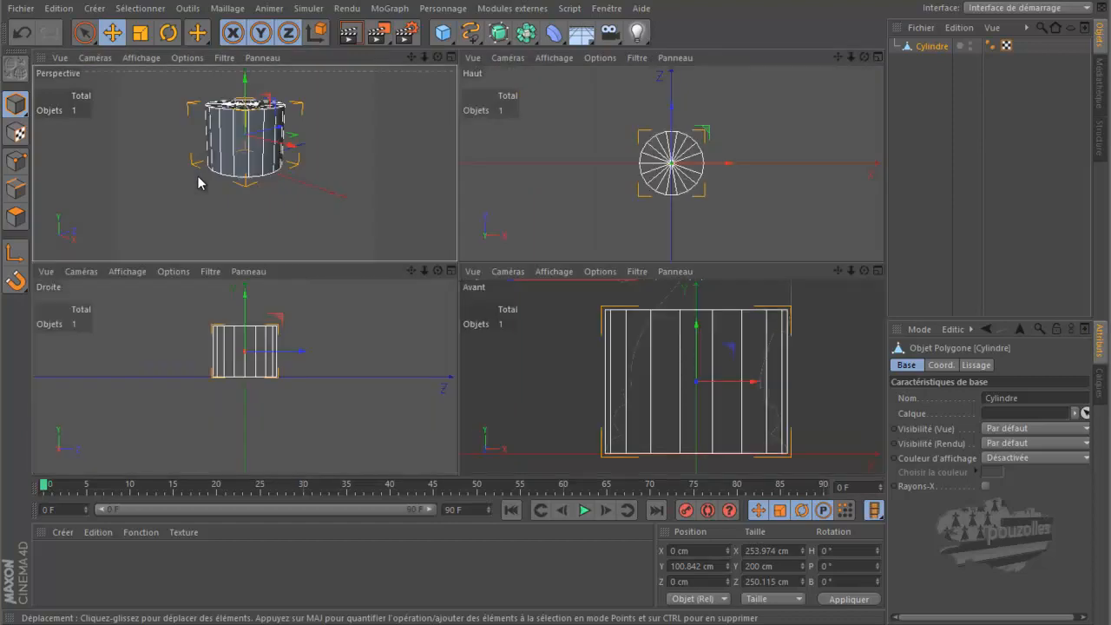
pyautogui.middleClick(198, 182)
pyautogui.scroll(3, 504, 97)
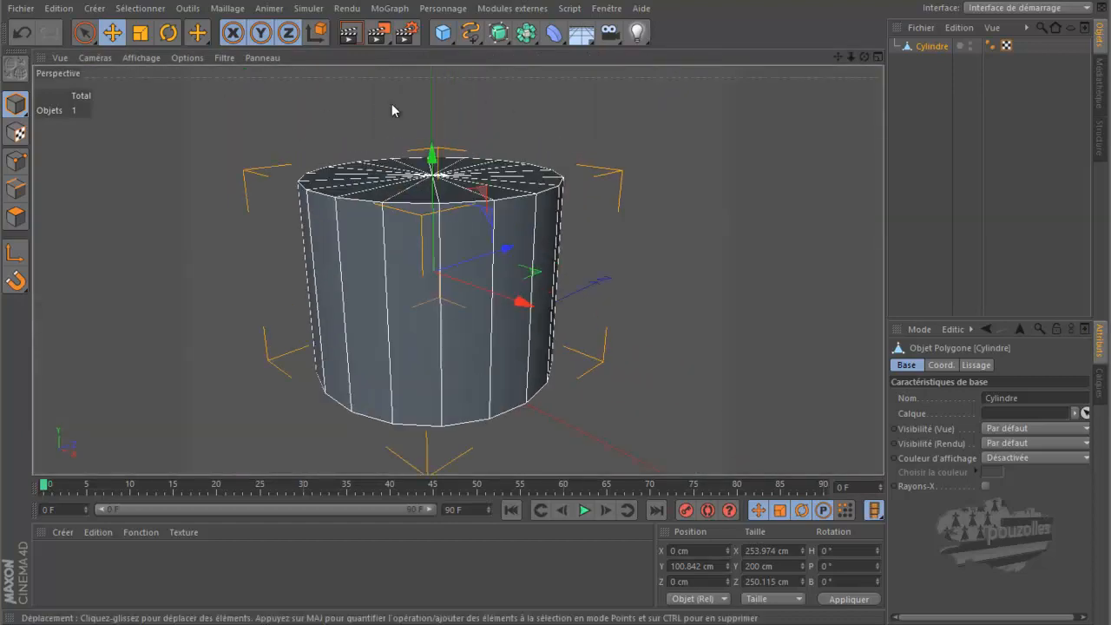
pyautogui.click(16, 216)
pyautogui.click(83, 33)
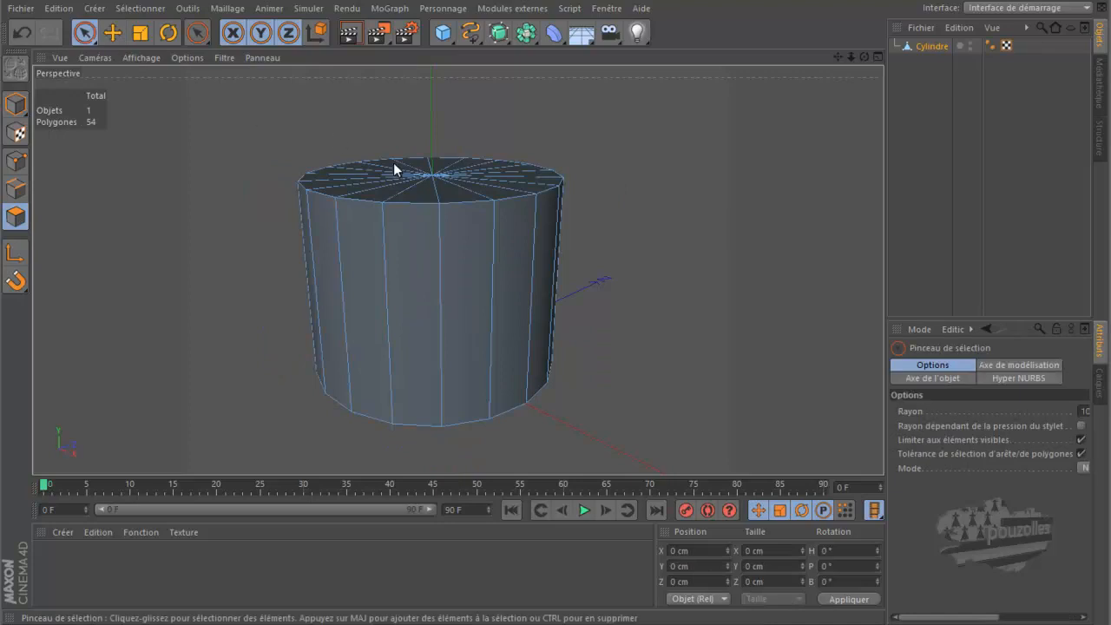
pyautogui.moveTo(387, 180); pyautogui.dragTo(521, 179)
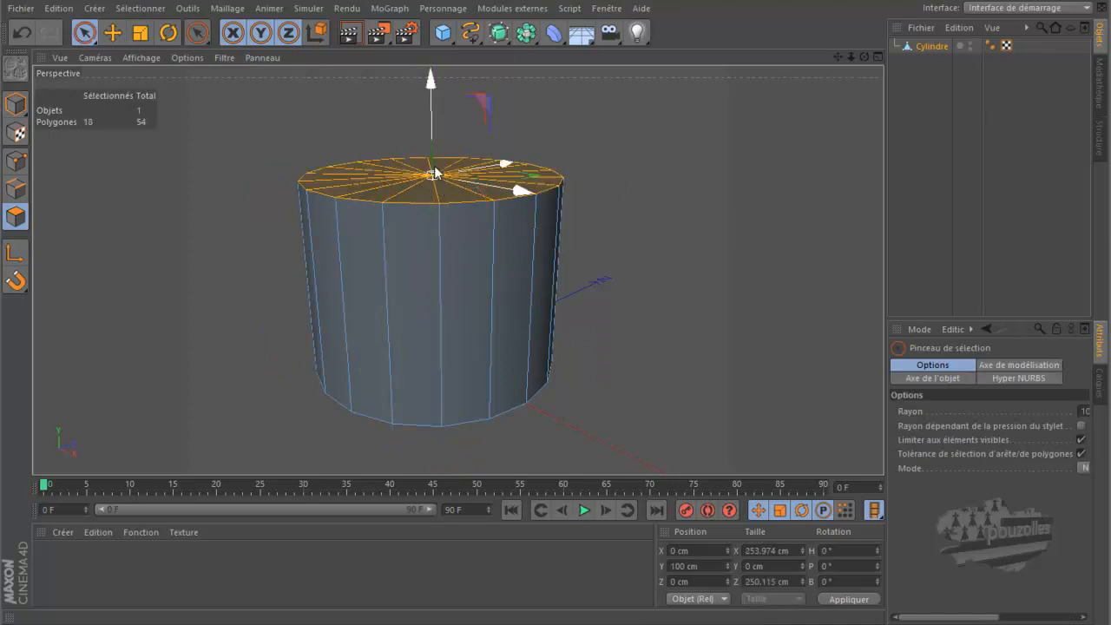
pyautogui.moveTo(429, 104); pyautogui.dragTo(428, 54)
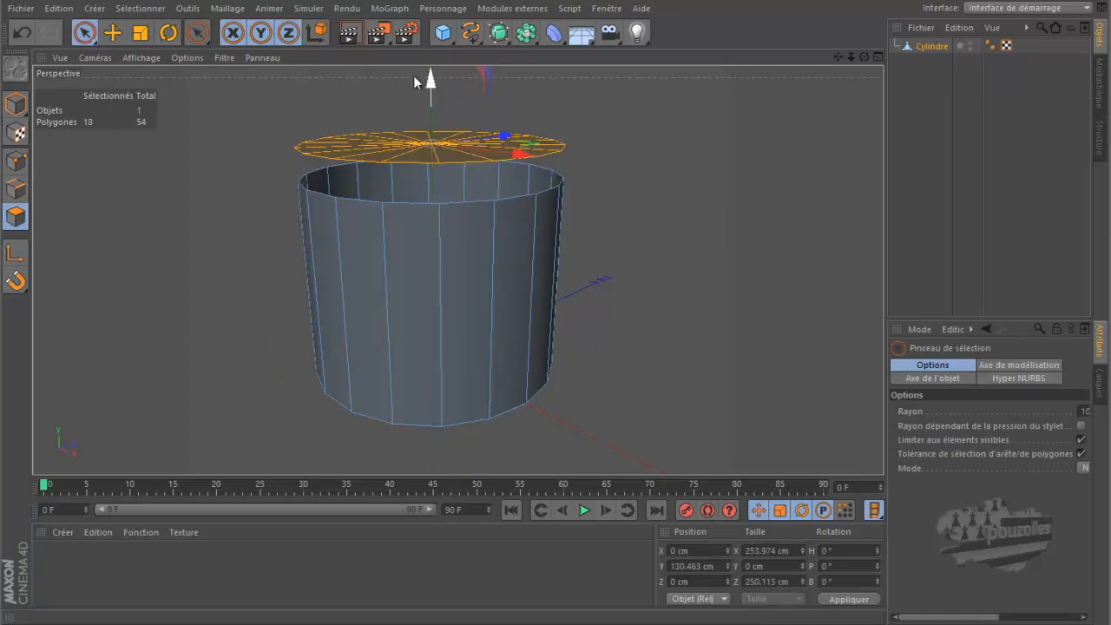
pyautogui.click(22, 32)
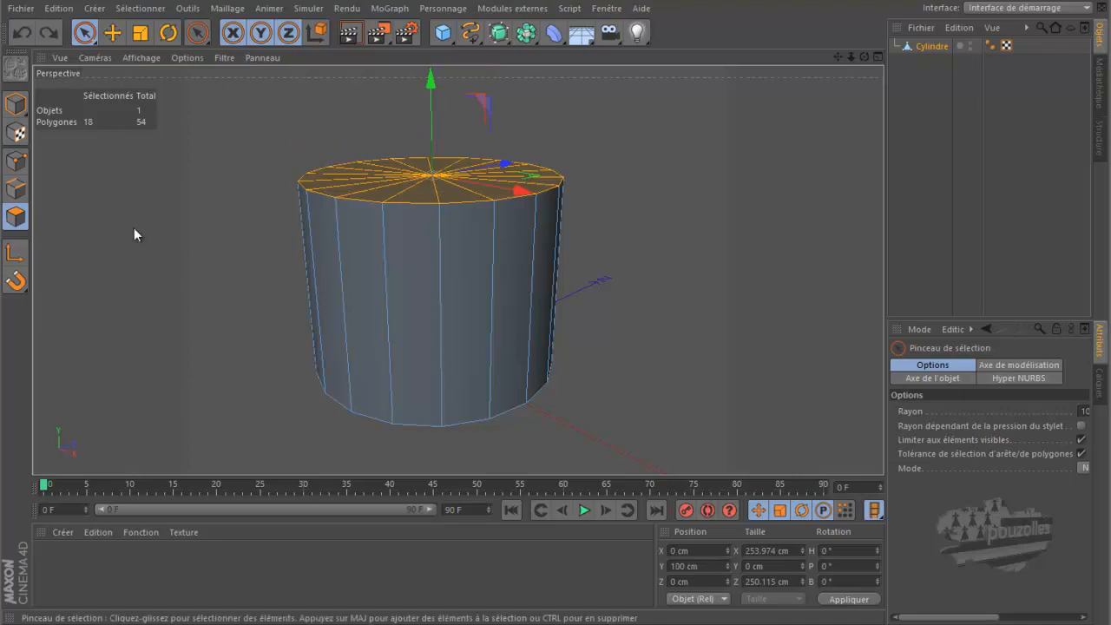
pyautogui.click(183, 245)
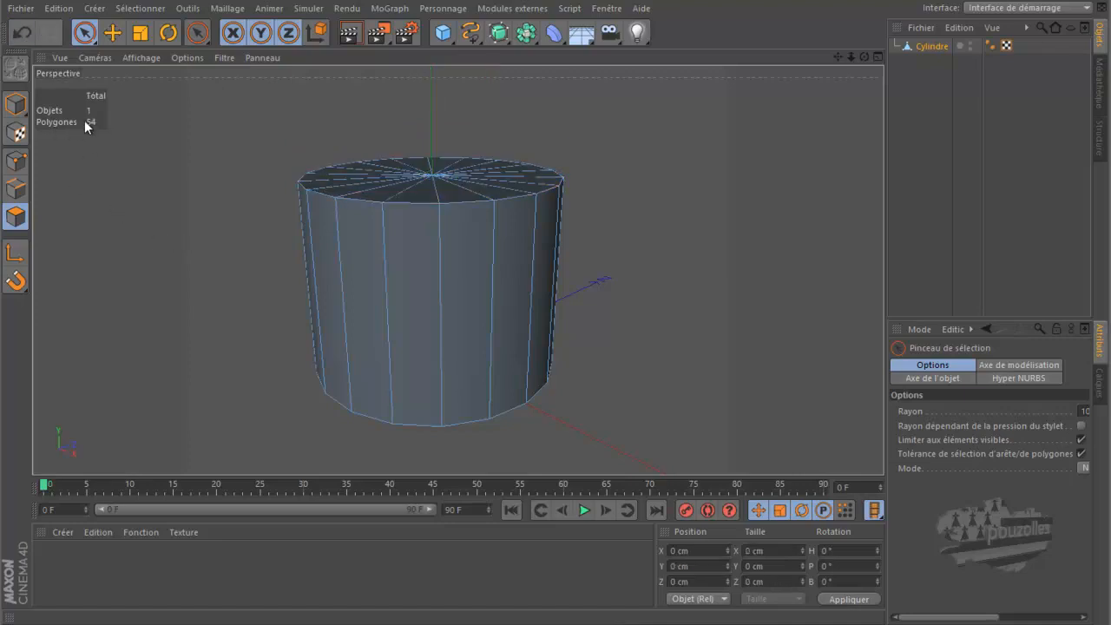
# - Merge the cylinder's duplicate cap points with the Optimize command in point mode
pyautogui.click(14, 162)
pyautogui.click(14, 161)
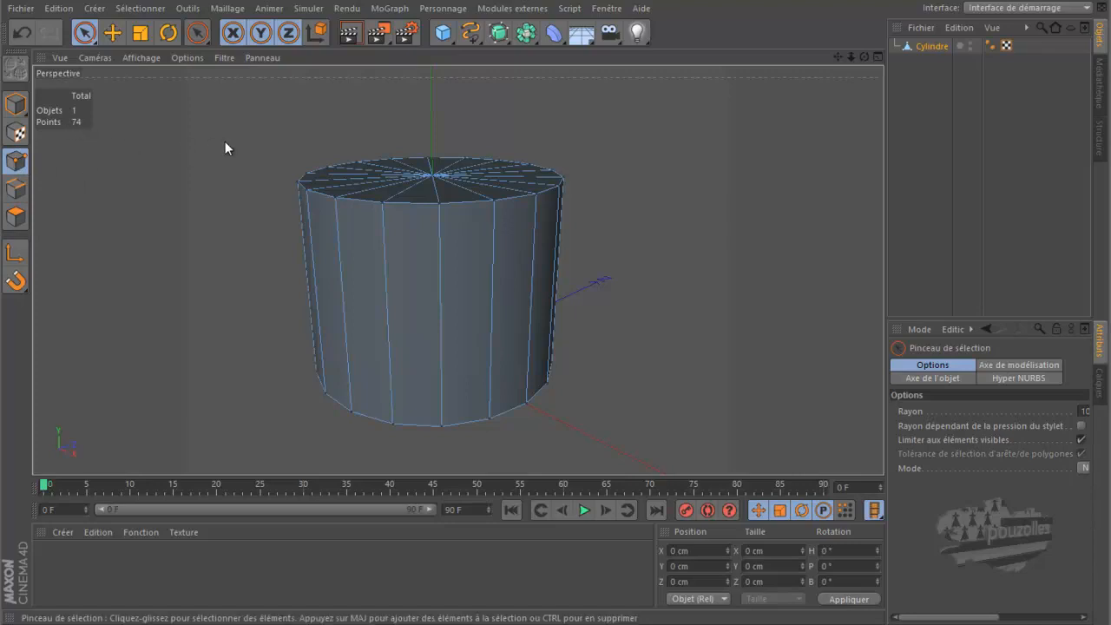
pyautogui.rightClick(231, 115)
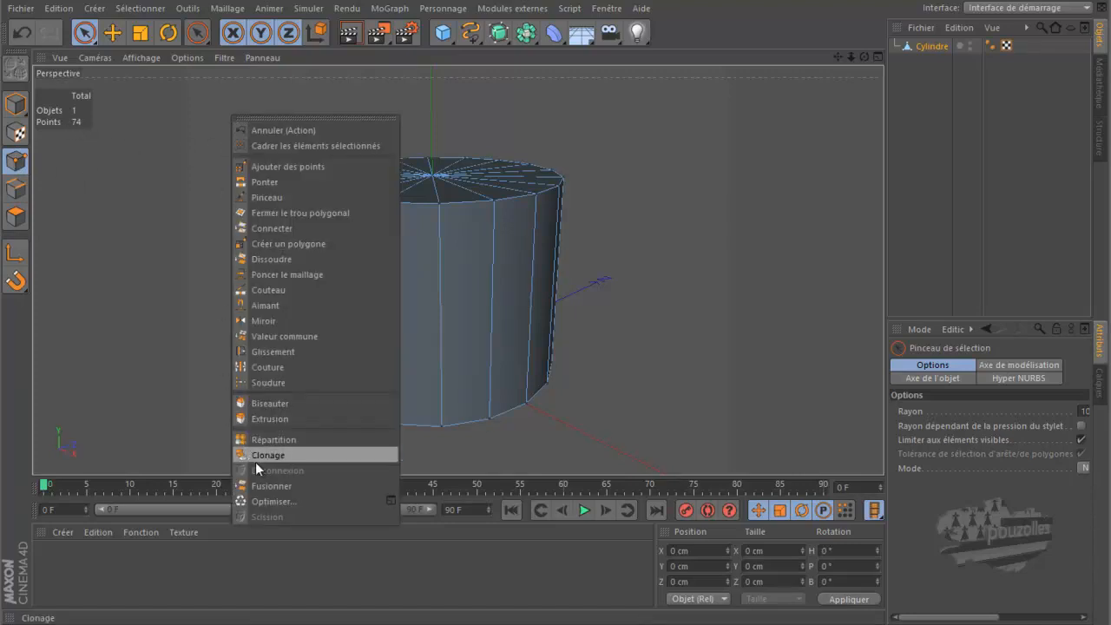
pyautogui.click(272, 502)
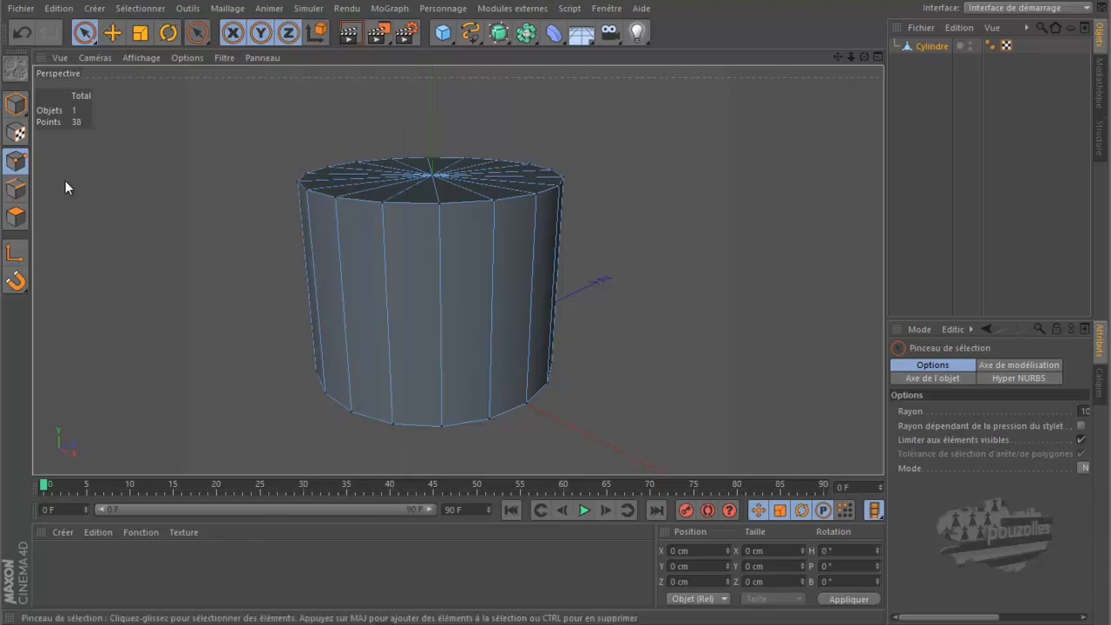
# - Select the top cap polygons and lower them to about -8.8 cm in Y, level with the top of the silhouette's pedestal
pyautogui.click(19, 216)
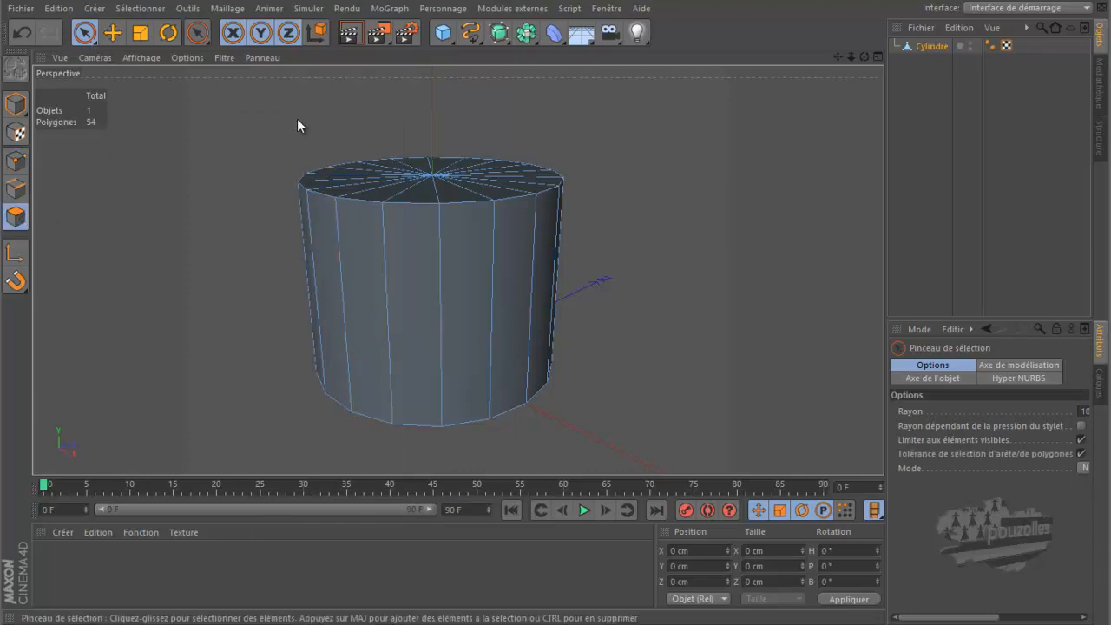
pyautogui.moveTo(401, 182)
pyautogui.mouseDown()
pyautogui.moveTo(442, 182)
pyautogui.moveTo(429, 173)
pyautogui.mouseUp()
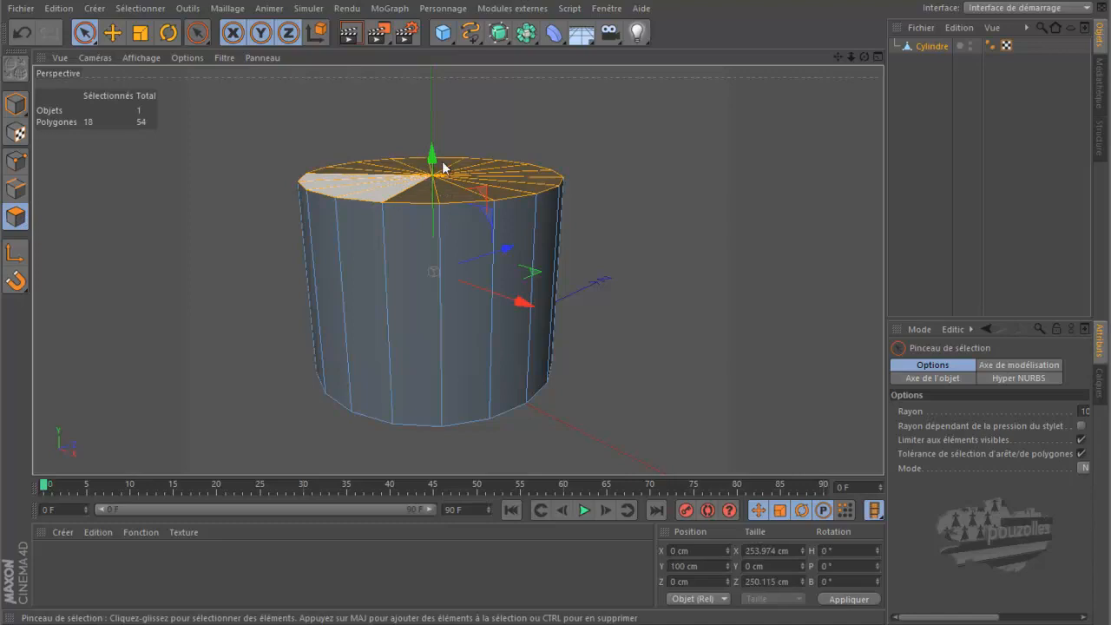
pyautogui.moveTo(430, 79); pyautogui.dragTo(434, 122)
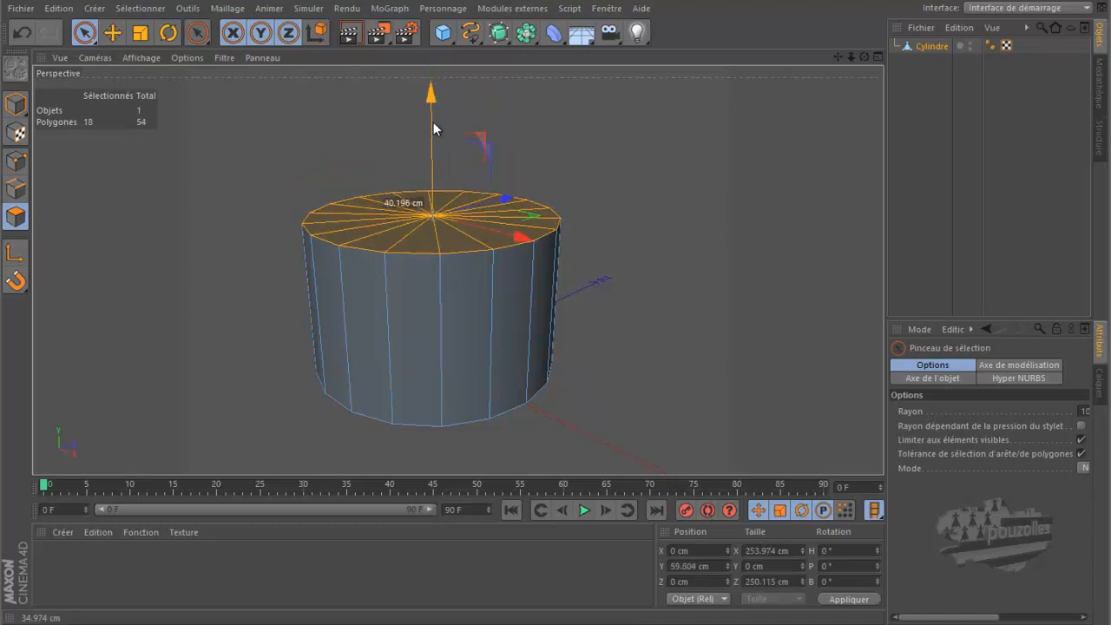
pyautogui.middleClick(279, 222)
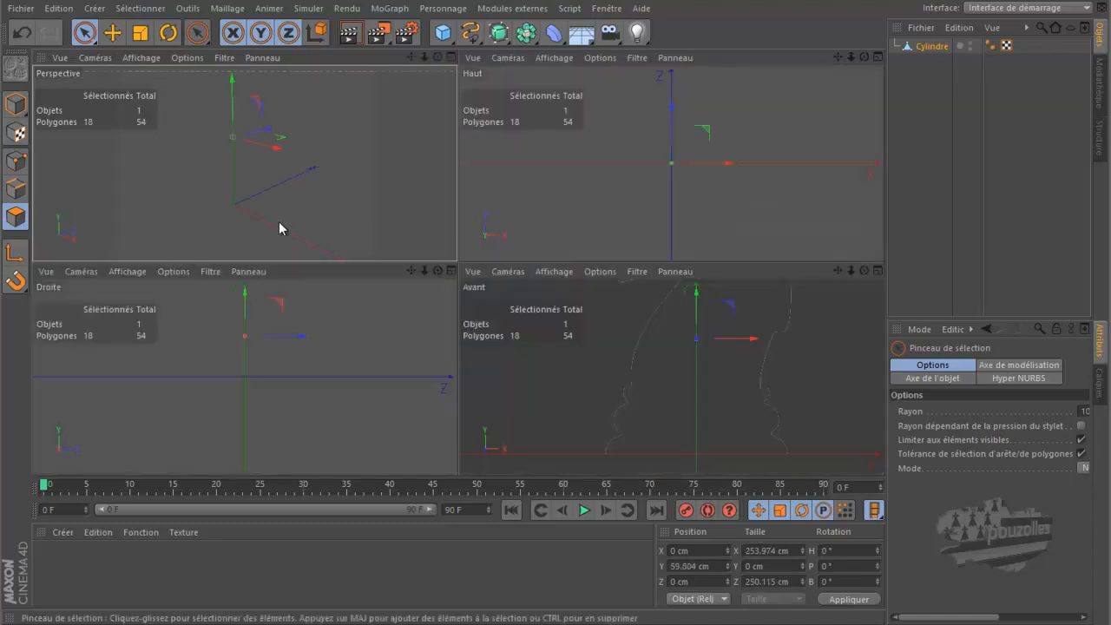
pyautogui.middleClick(547, 354)
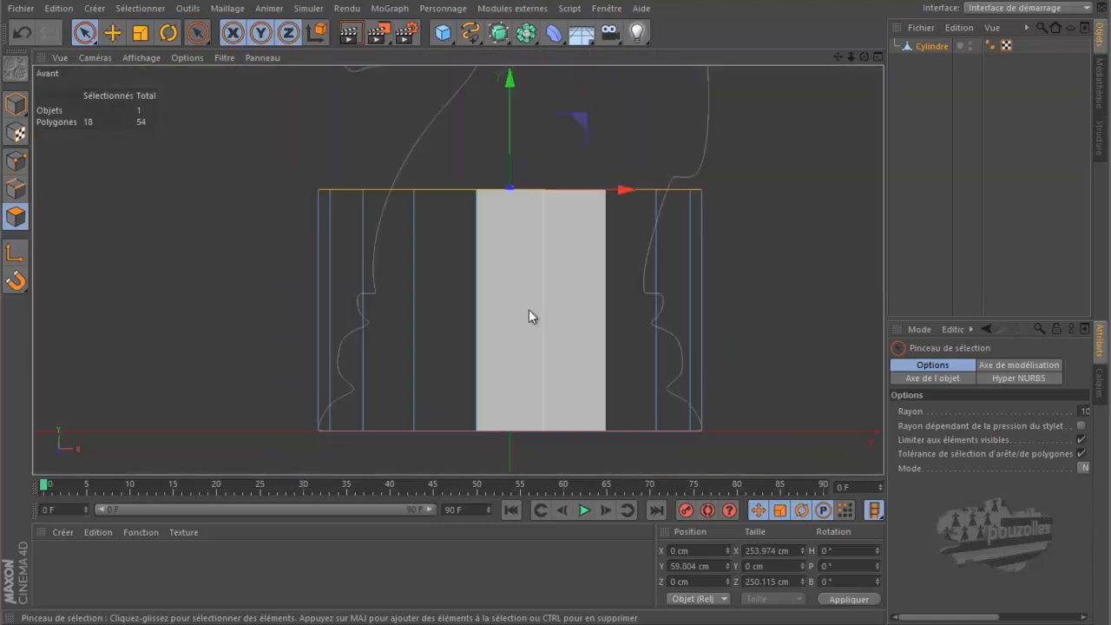
pyautogui.moveTo(510, 81); pyautogui.dragTo(502, 181)
pyautogui.scroll(5, 504, 448)
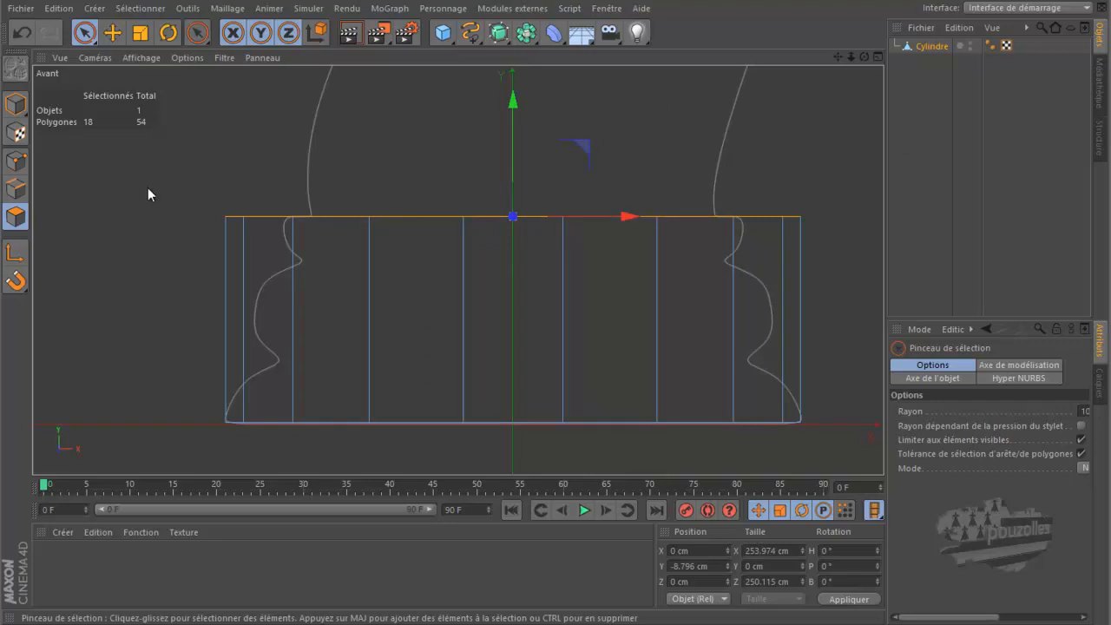
pyautogui.click(112, 32)
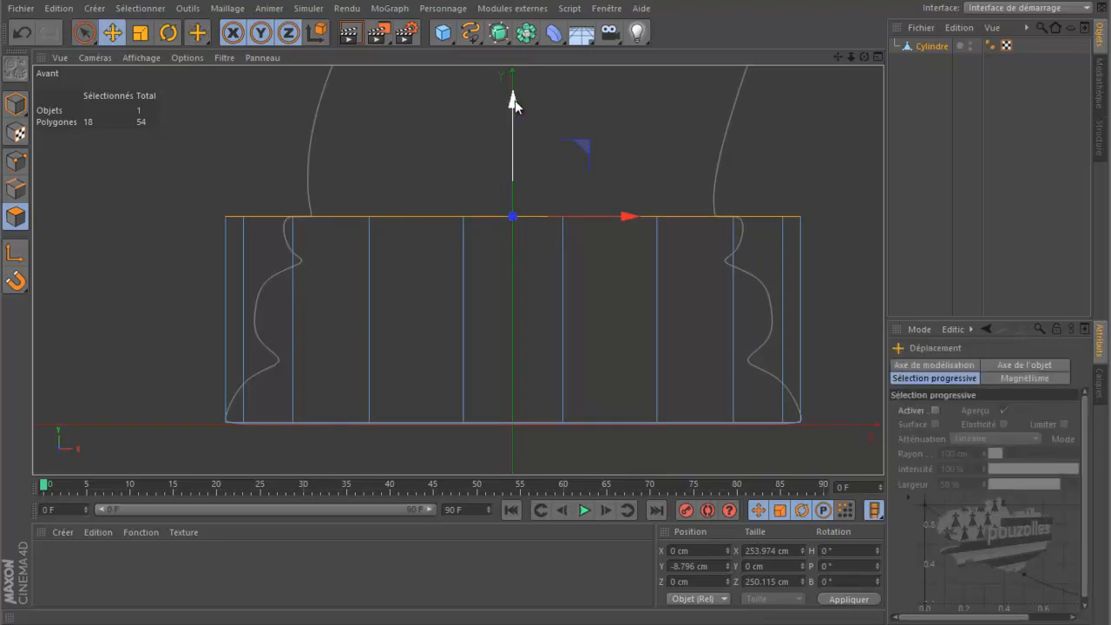
pyautogui.moveTo(513, 98); pyautogui.dragTo(512, 86)
# - Move the cylinder's object axis down to the centre of its top cap, at about 91.4 cm in Y
pyautogui.click(16, 104)
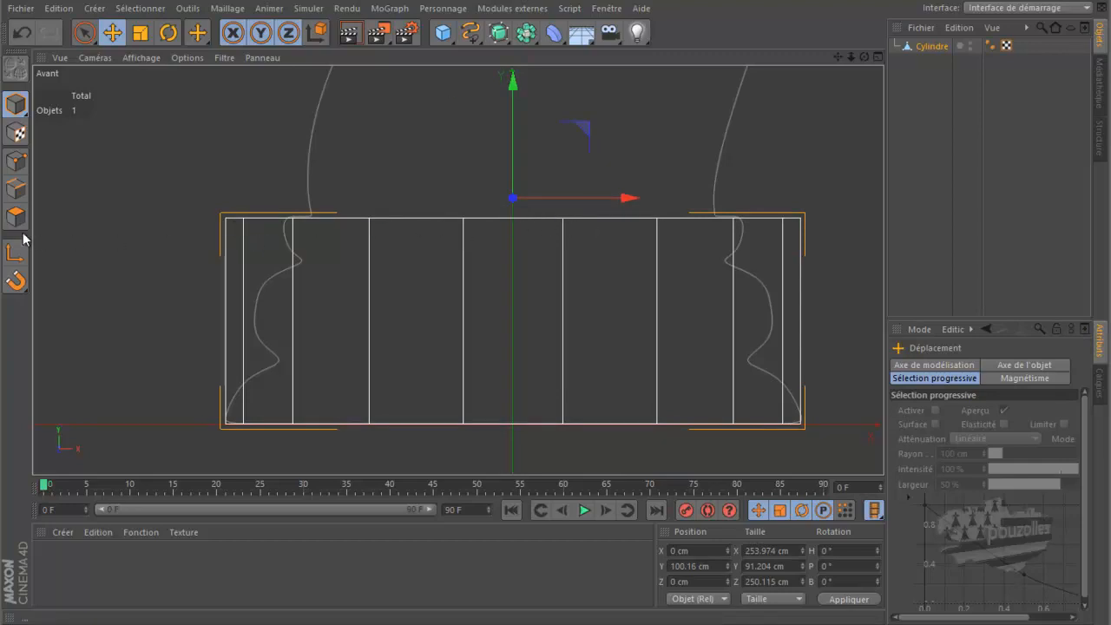
pyautogui.click(7, 256)
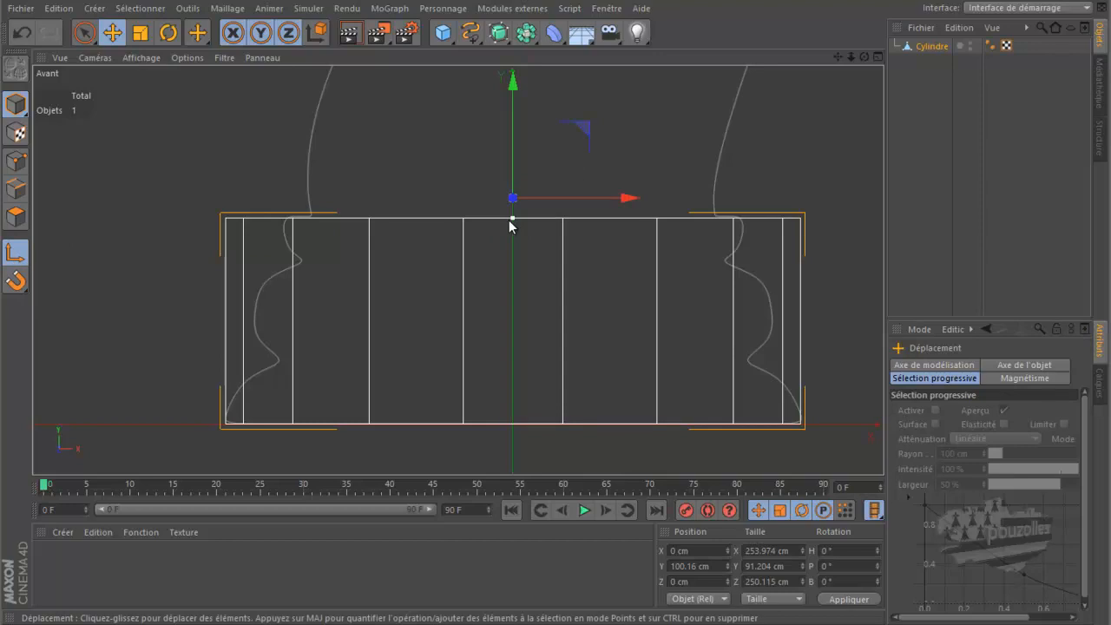
pyautogui.moveTo(512, 226); pyautogui.dragTo(512, 218)
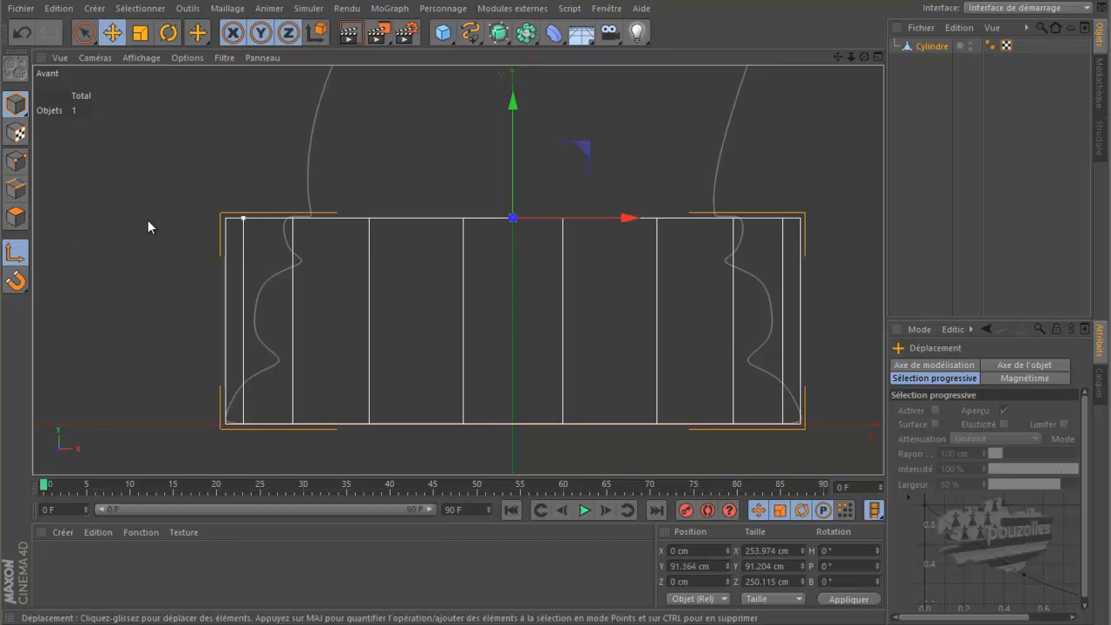
pyautogui.click(15, 252)
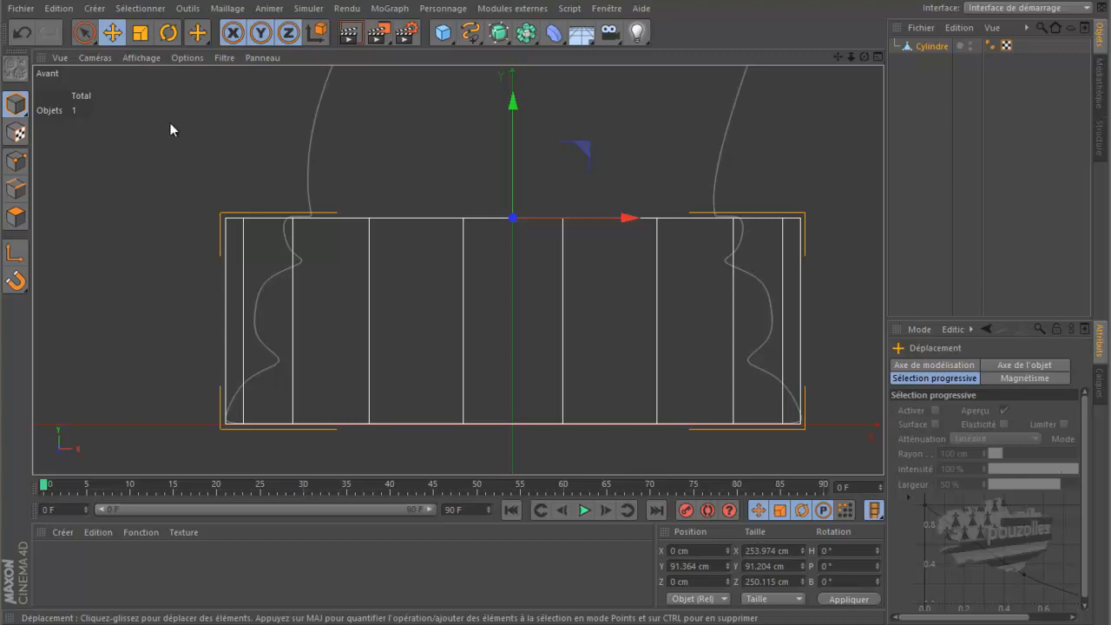
# - Align the selected top cap's modeling axis with the cap's centre and raise the cap to about 0.56 cm in Y
pyautogui.click(15, 217)
pyautogui.click(14, 252)
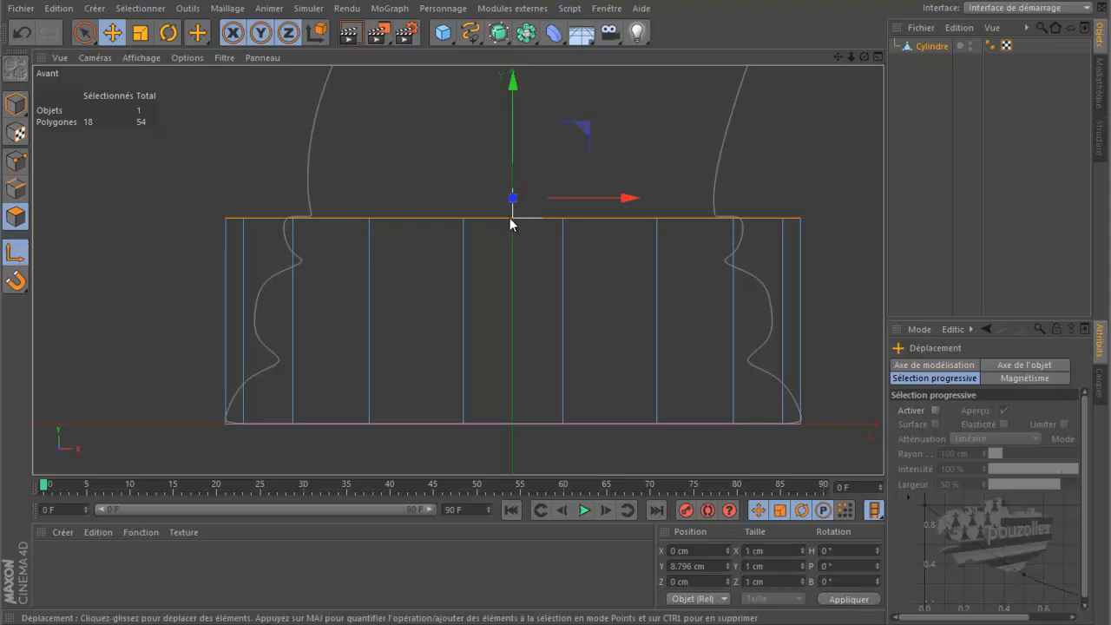
pyautogui.scroll(2, 513, 227)
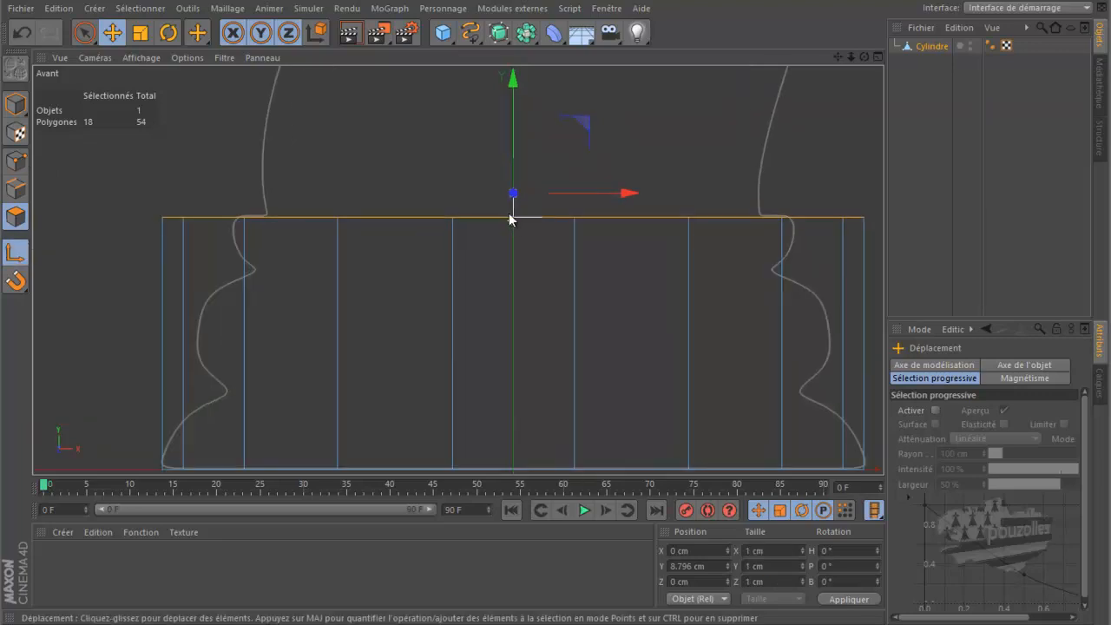
pyautogui.click(514, 217)
pyautogui.click(13, 251)
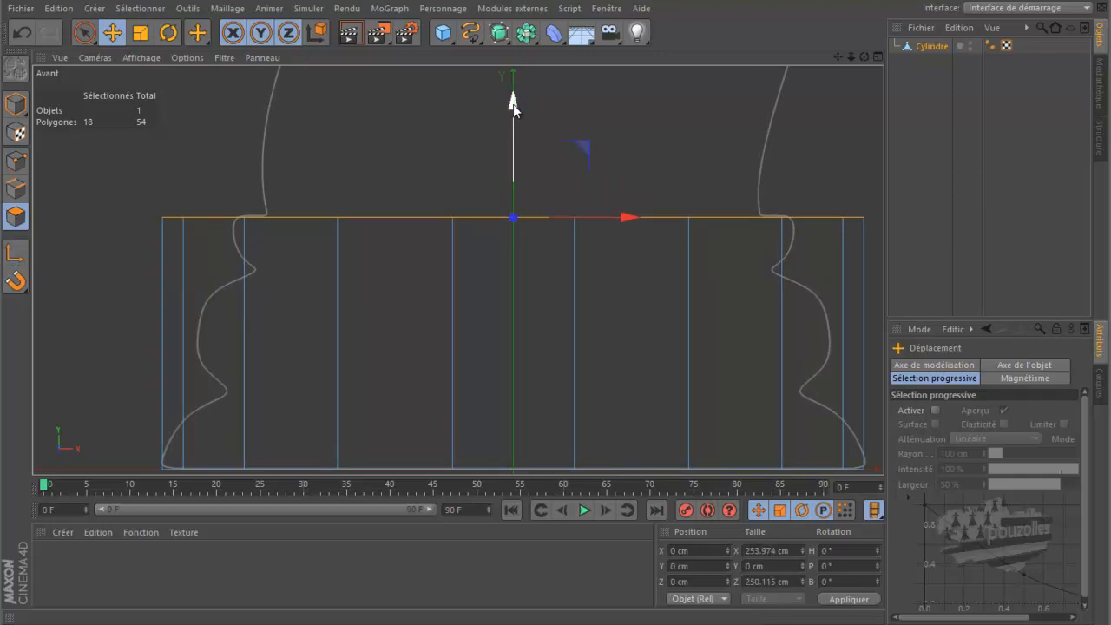
pyautogui.moveTo(513, 104); pyautogui.dragTo(513, 103)
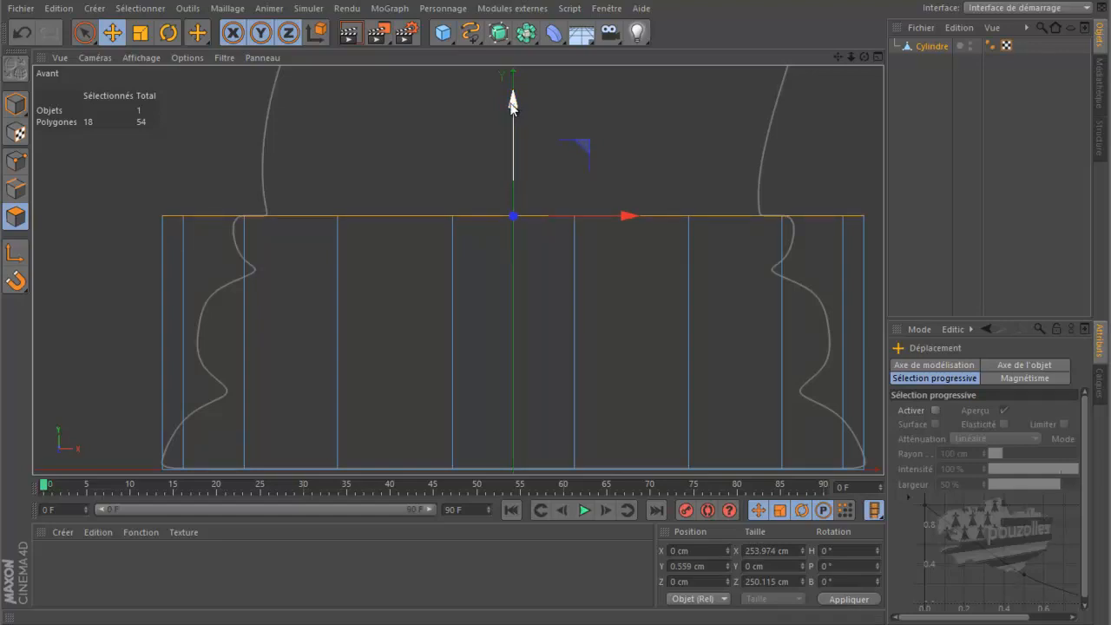
# - In point mode, select the cylinder's top loop and scale it in X and Z to about 196 by 193 cm
pyautogui.click(207, 151)
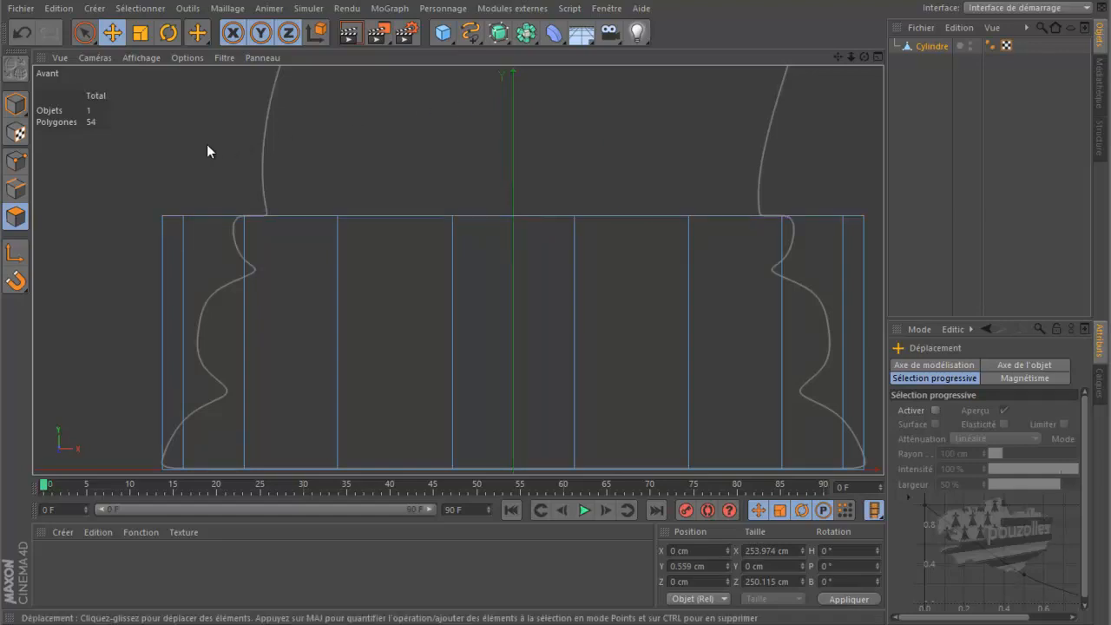
pyautogui.click(16, 162)
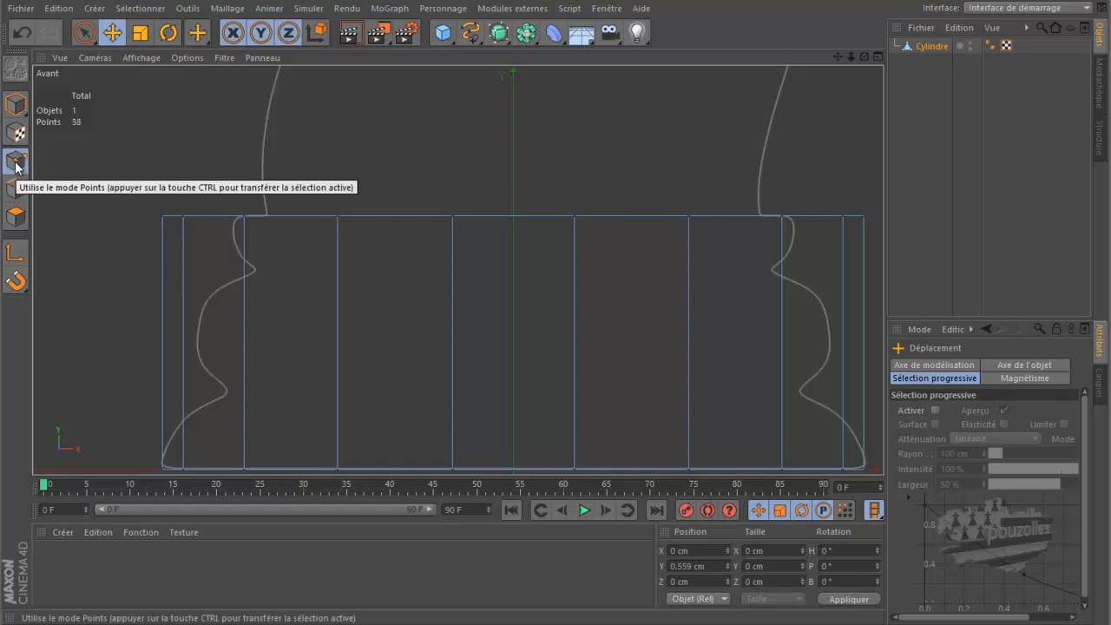
pyautogui.press('m')
pyautogui.press('l')
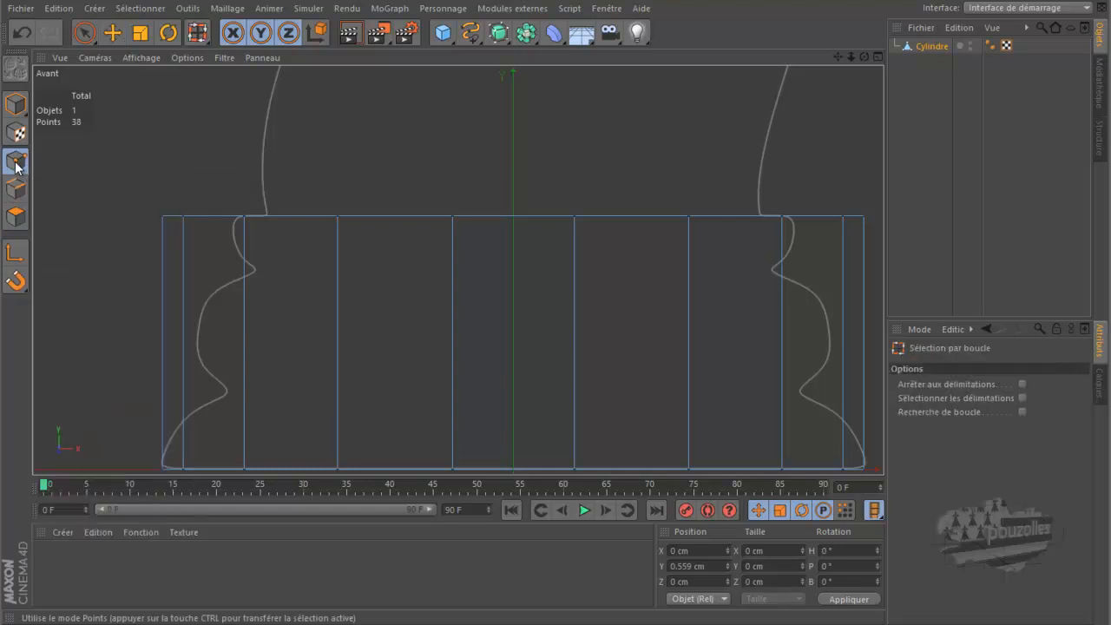
pyautogui.click(411, 216)
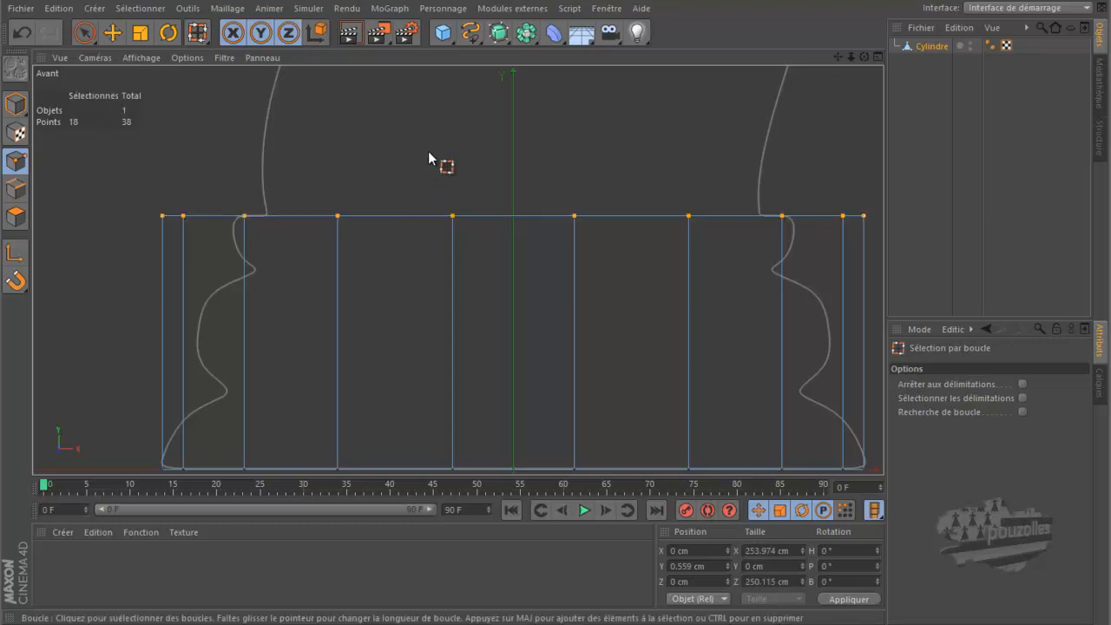
pyautogui.press('t')
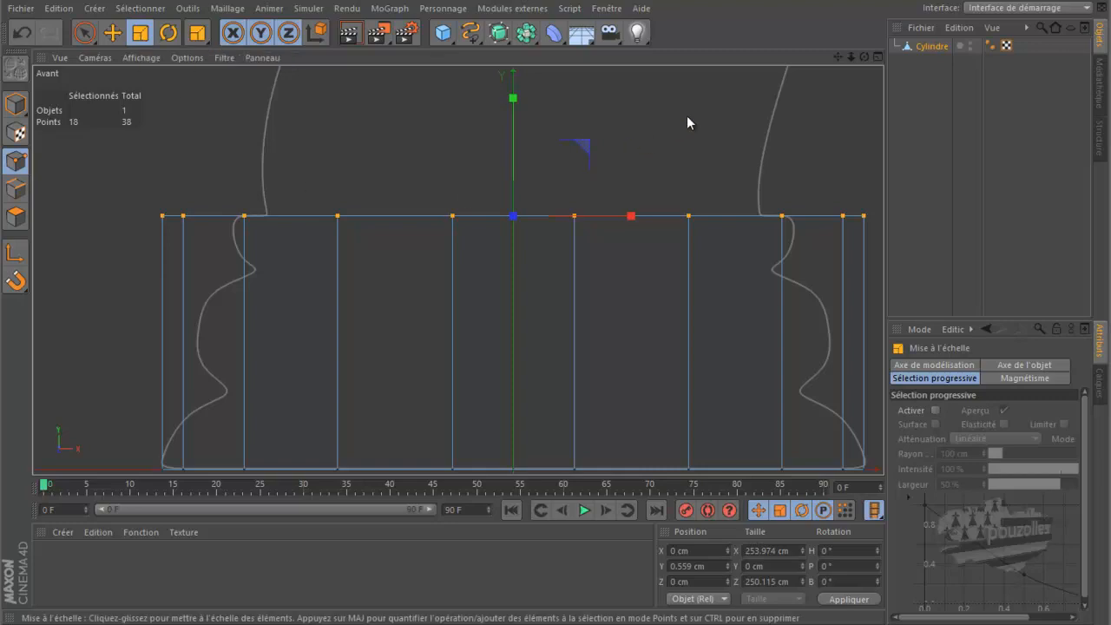
pyautogui.click(260, 33)
pyautogui.moveTo(690, 114); pyautogui.dragTo(593, 139)
pyautogui.moveTo(582, 139); pyautogui.dragTo(556, 155)
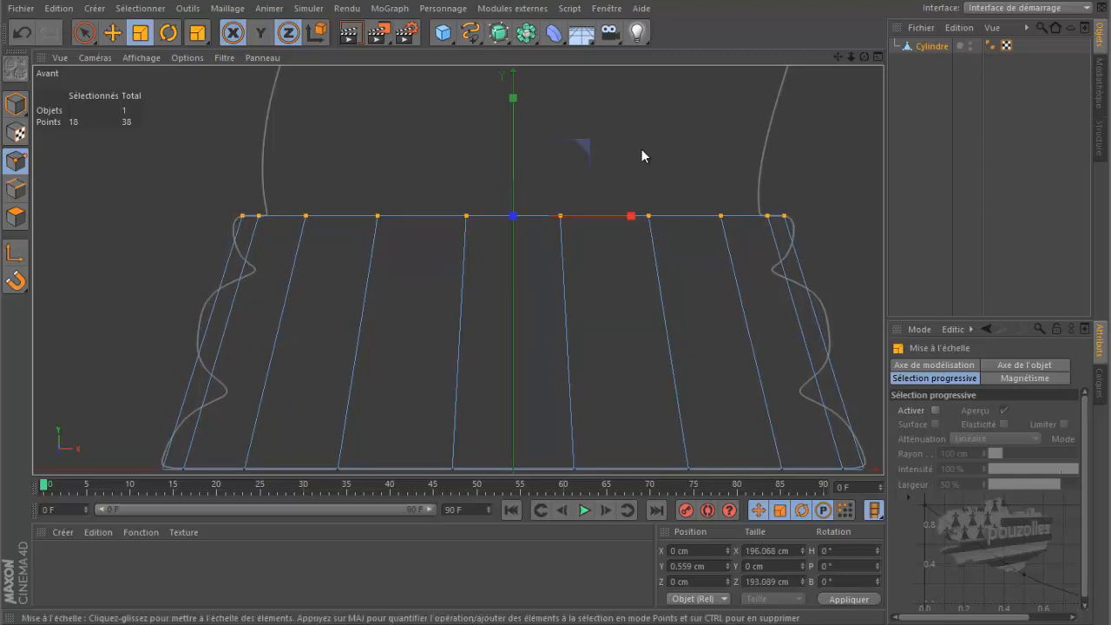
# - Use the Knife in Boucle mode to cut an edge loop near the cylinder's base, at about -84.8 cm in Y
pyautogui.press('k')
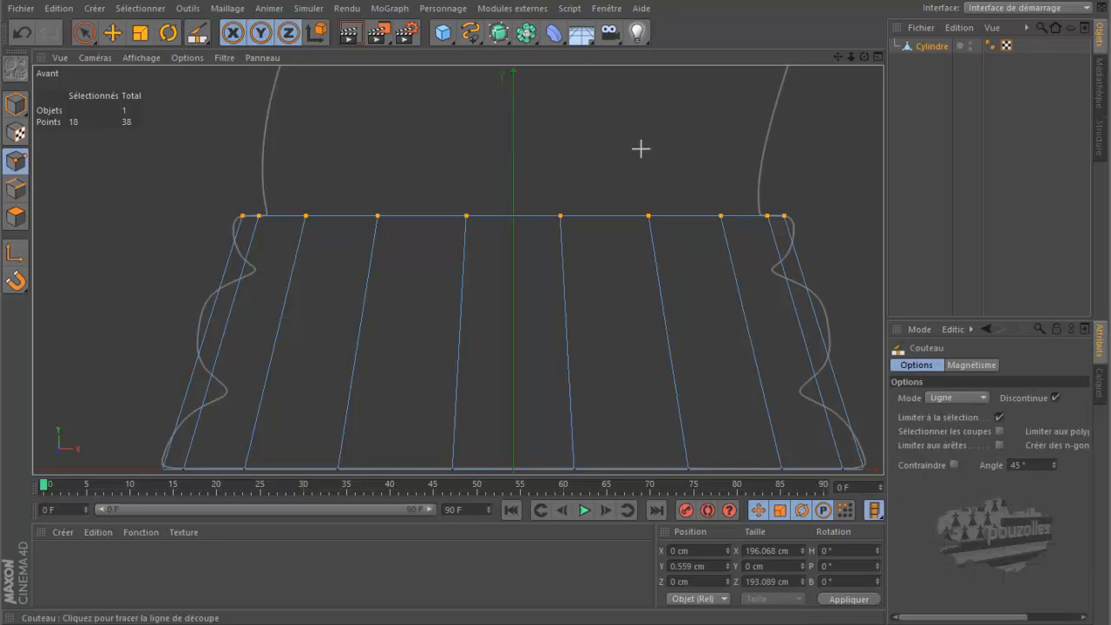
pyautogui.rightClick(565, 124)
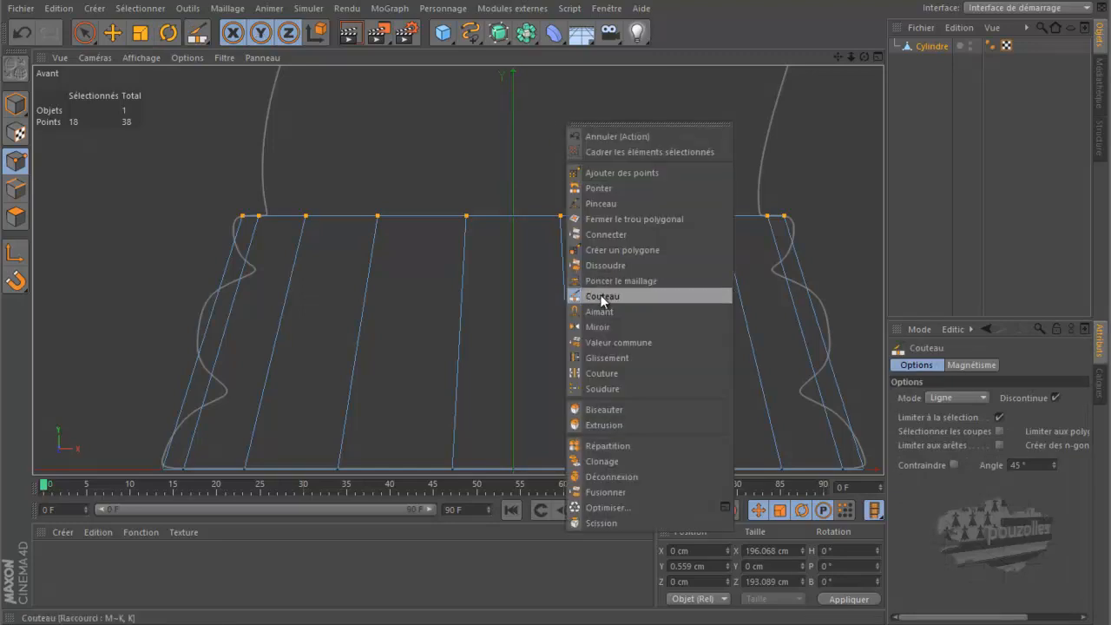
pyautogui.click(460, 181)
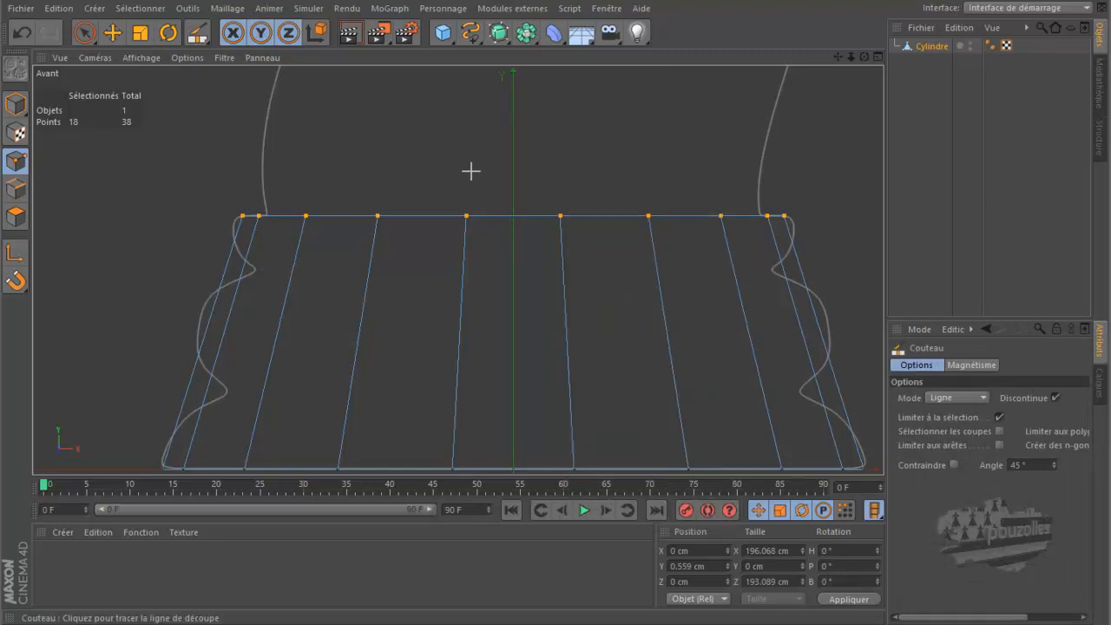
pyautogui.click(113, 33)
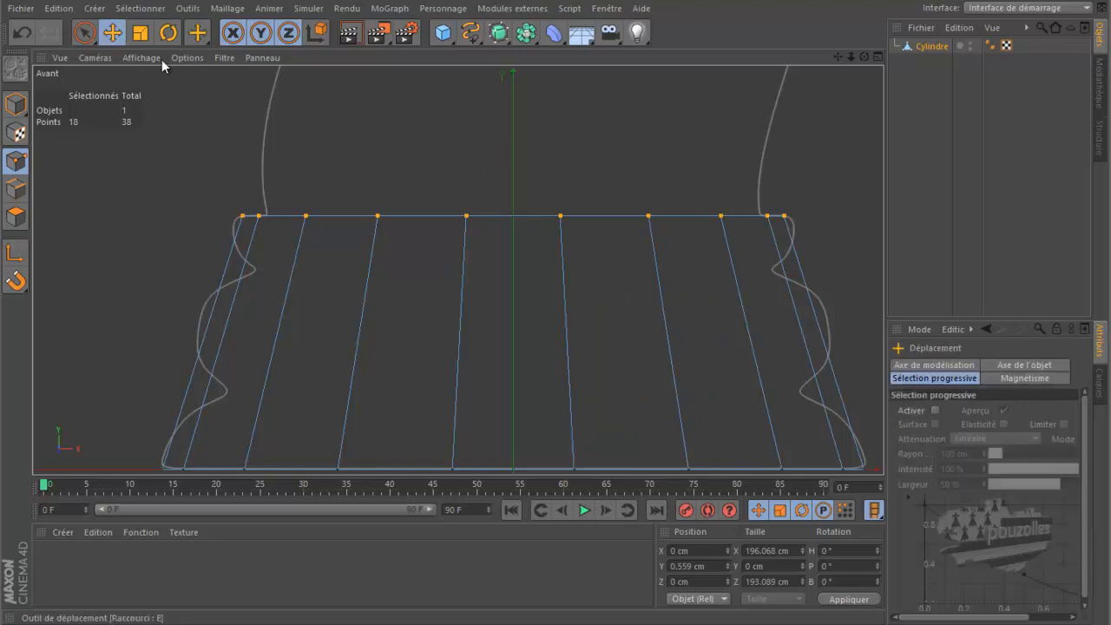
pyautogui.press('k')
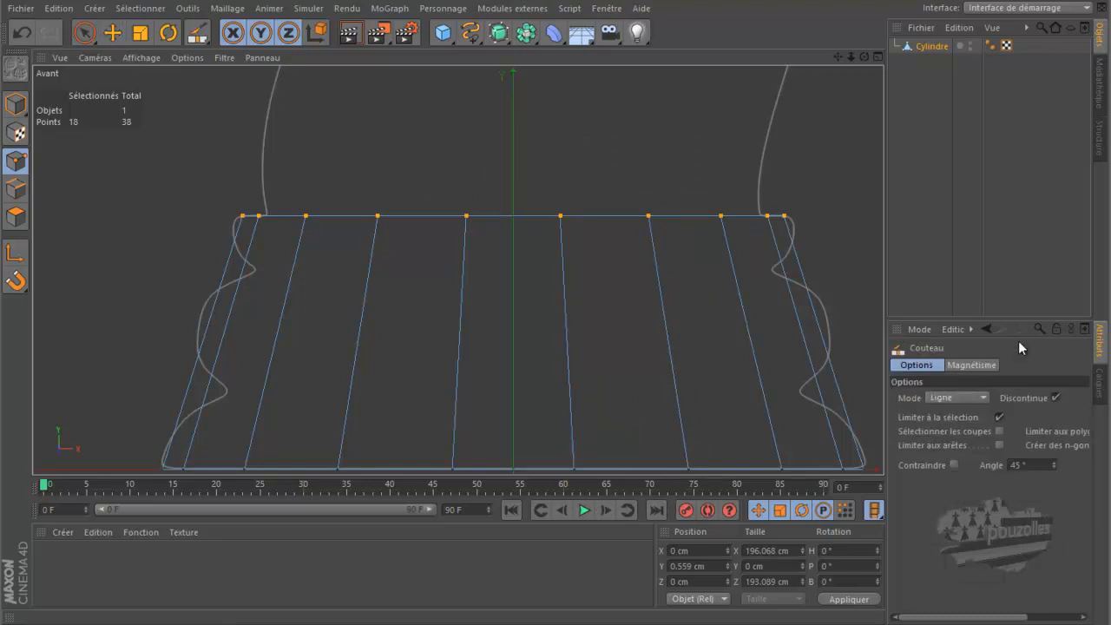
pyautogui.click(947, 395)
pyautogui.click(953, 460)
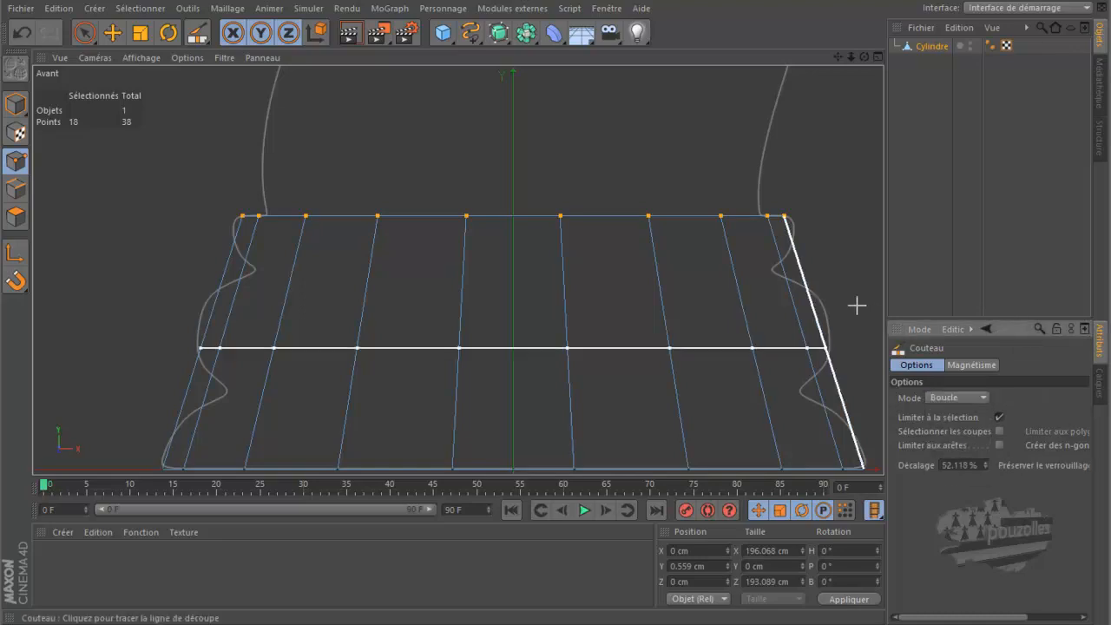
pyautogui.click(857, 452)
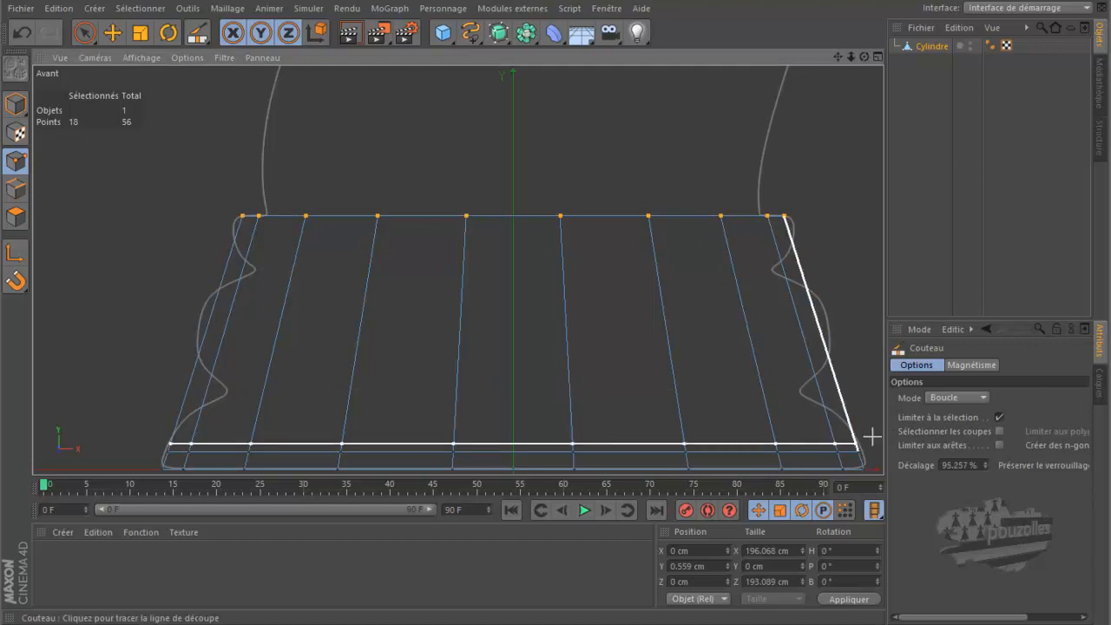
# - Select the new loop near the base and scale it in X and Z to about 253 by 249 cm, meeting the silhouette
pyautogui.scroll(2, 866, 437)
pyautogui.scroll(3, 866, 437)
pyautogui.moveTo(837, 57); pyautogui.dragTo(546, 298)
pyautogui.press('u')
pyautogui.press('l')
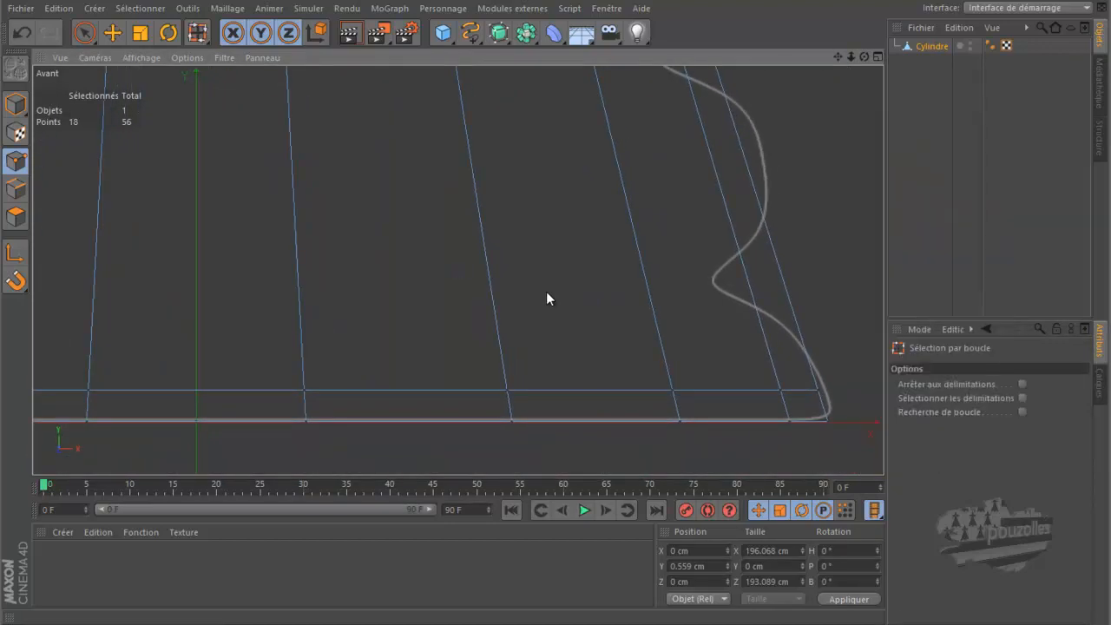
pyautogui.click(731, 390)
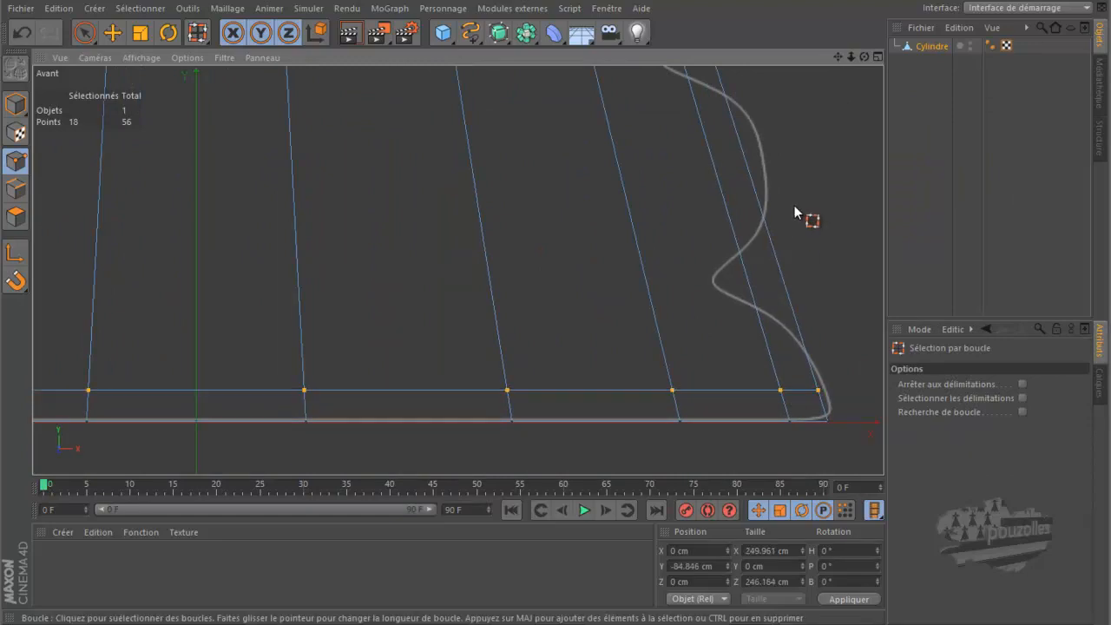
pyautogui.press('t')
pyautogui.moveTo(807, 223); pyautogui.dragTo(815, 226)
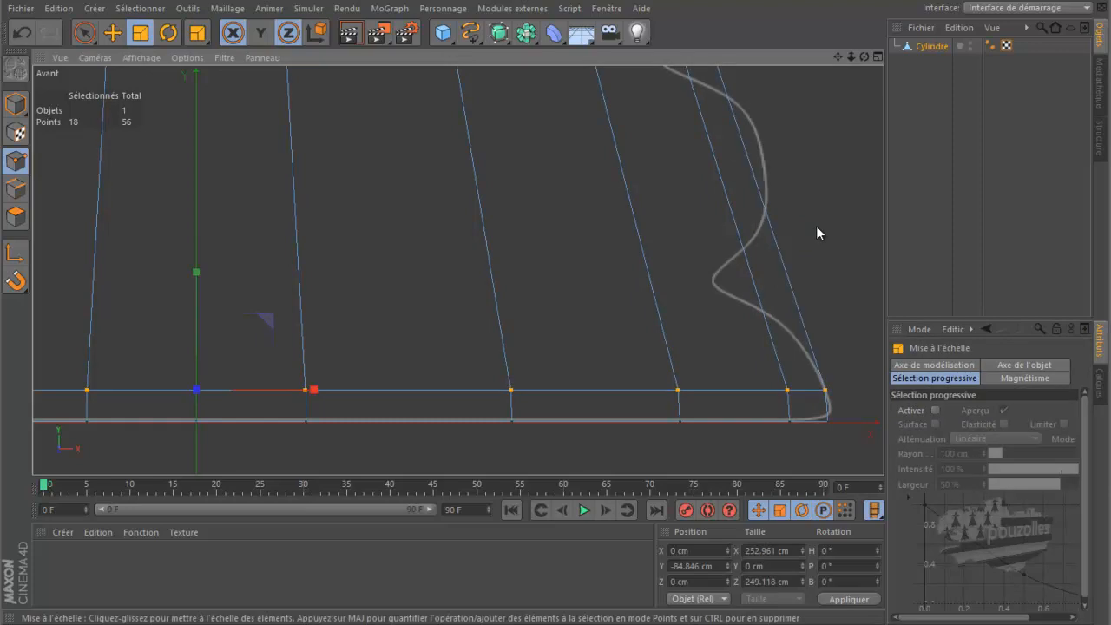
# - Cut two more edge loops, at about -70.8 cm in Y and level with the silhouette's lower notch at about -63.1 cm
pyautogui.press('k')
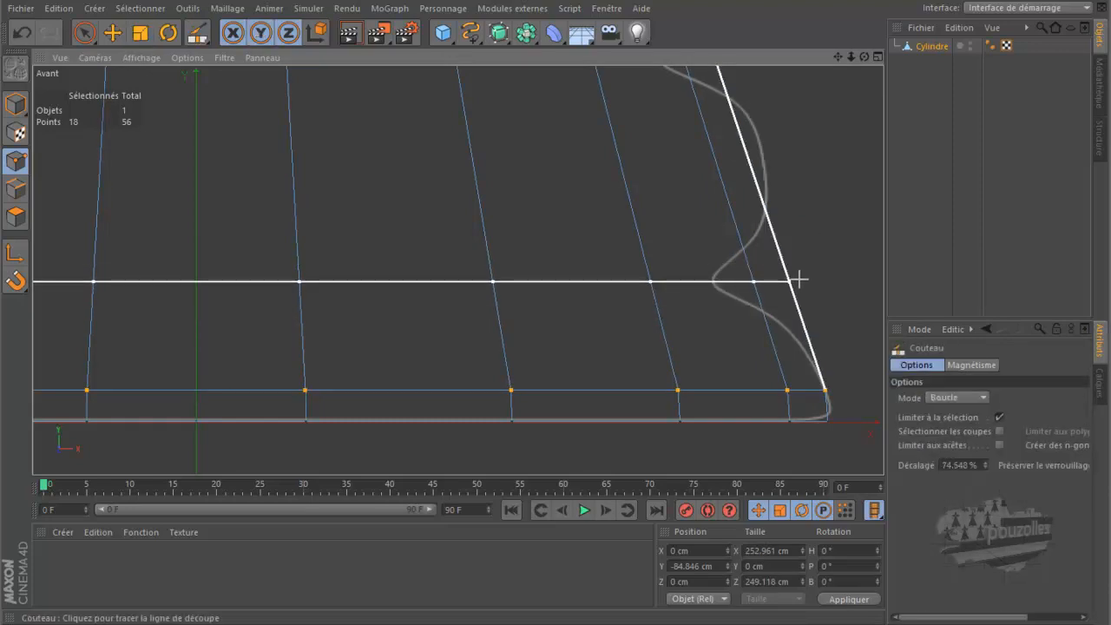
pyautogui.click(799, 319)
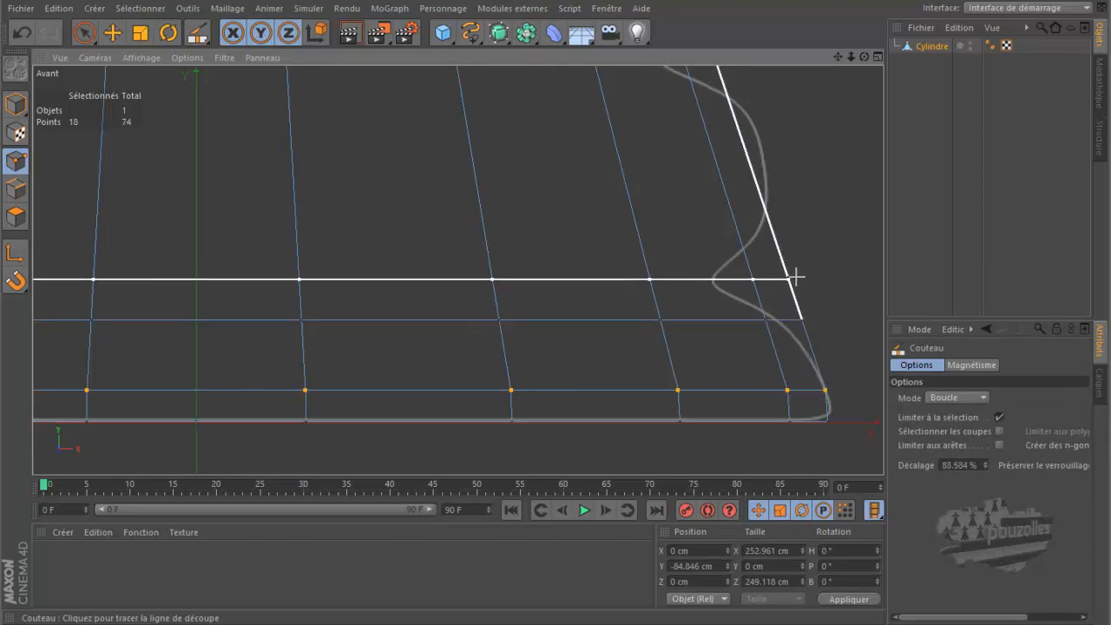
pyautogui.click(797, 279)
# - Select the edge loop just below the lower notch and scale it in X and Z to about 234 by 230 cm
pyautogui.rightClick(818, 194)
pyautogui.click(854, 359)
pyautogui.click(725, 320)
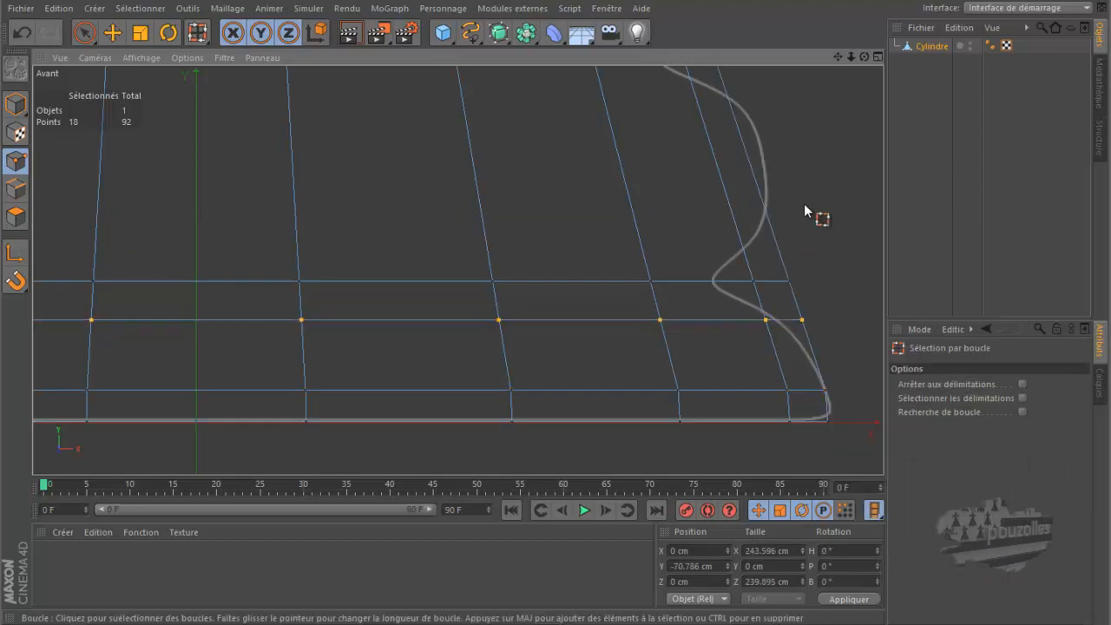
pyautogui.press('t')
pyautogui.moveTo(808, 207); pyautogui.dragTo(795, 215)
# - Select the loop level with the silhouette's lower notch and scale it in X and Z to about 207 by 204 cm
pyautogui.press('u')
pyautogui.press('l')
pyautogui.click(679, 279)
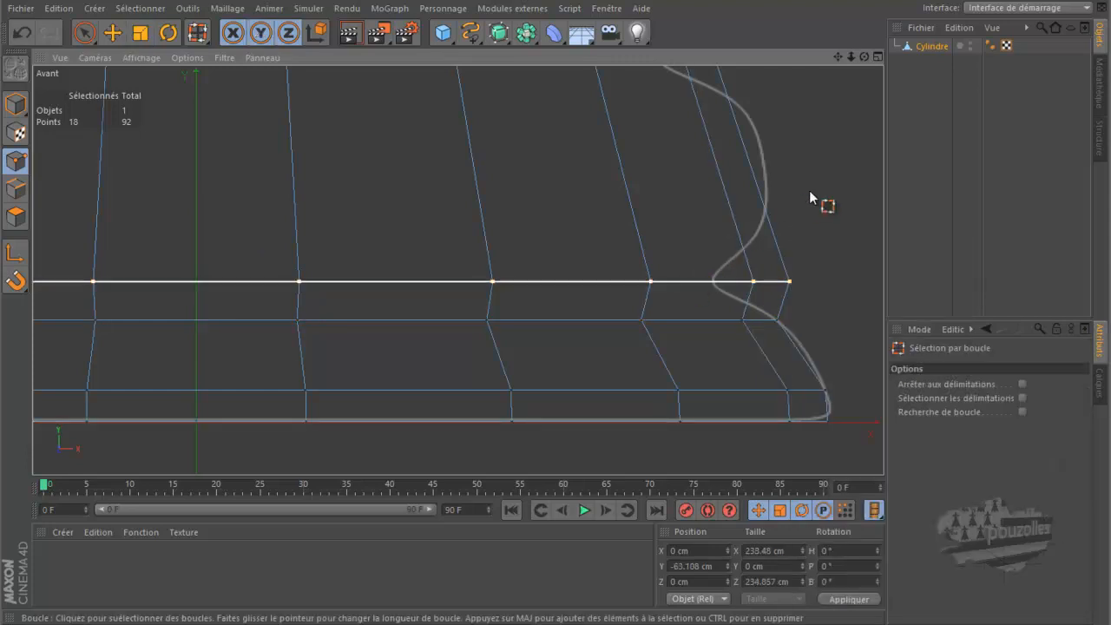
pyautogui.press('t')
pyautogui.moveTo(814, 192); pyautogui.dragTo(736, 215)
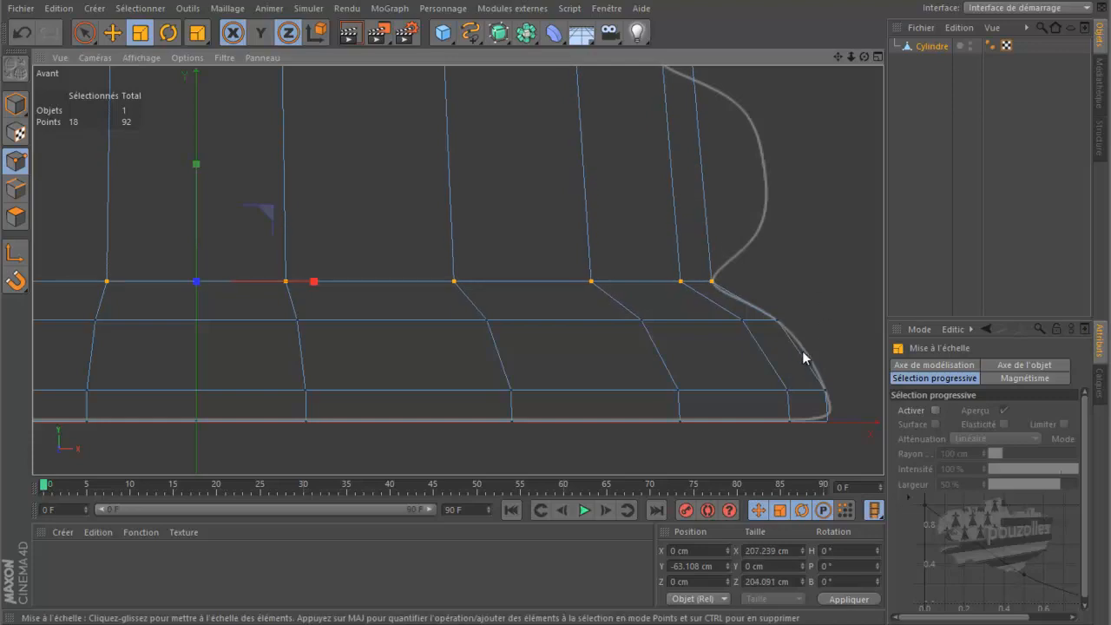
# - Cut an edge loop midway along the lower bulge, at about -78 cm in Y, and scale it to about 246 by 242 cm
pyautogui.press('k')
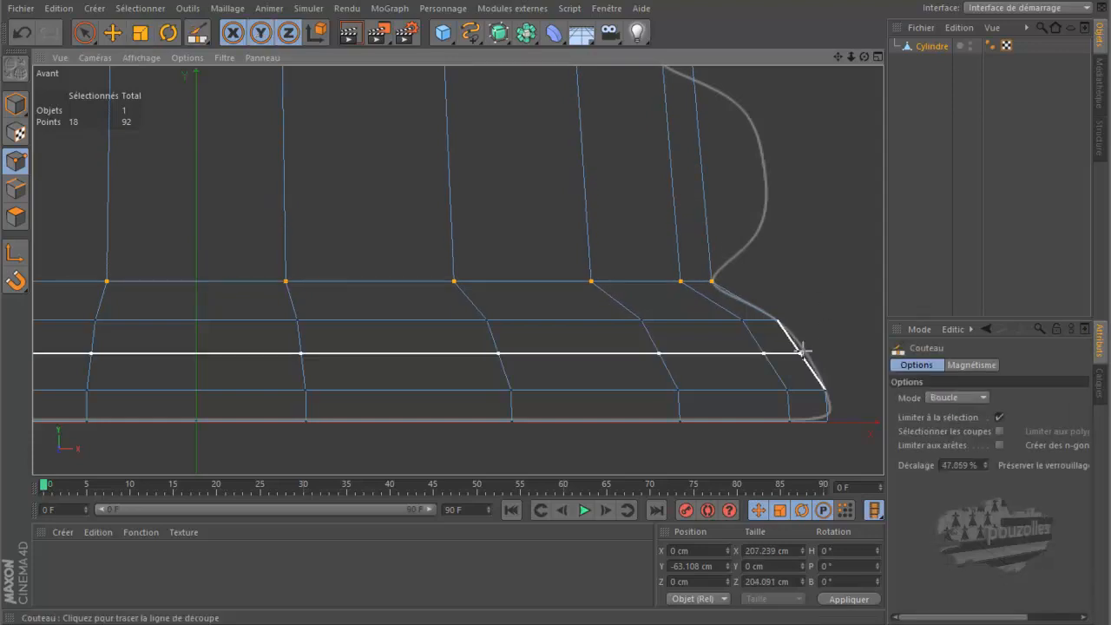
pyautogui.click(787, 331)
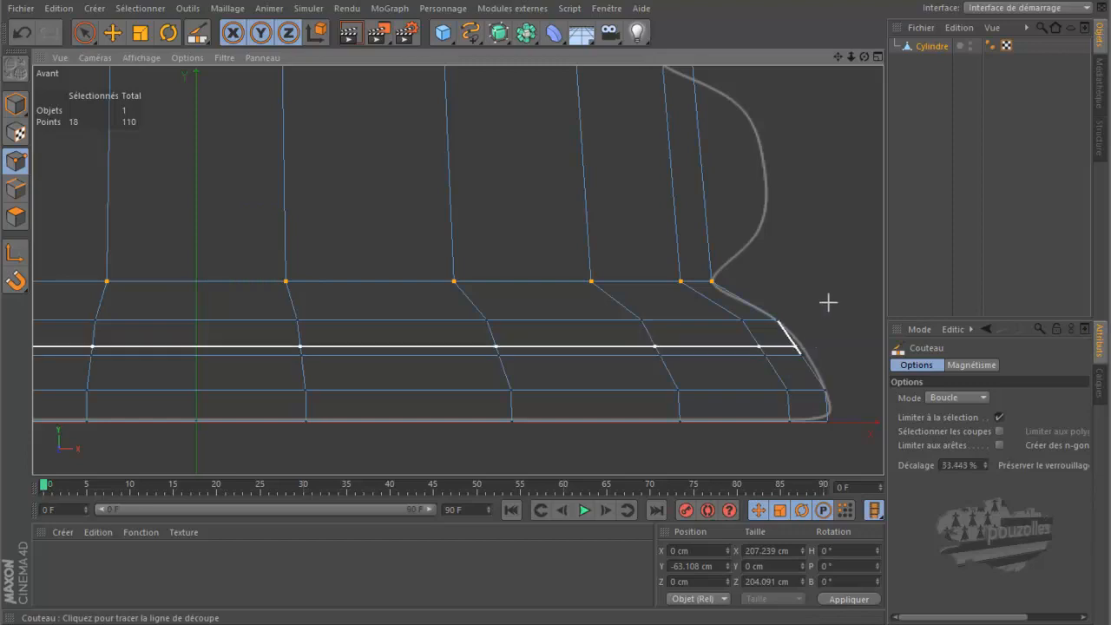
pyautogui.press('u')
pyautogui.press('l')
pyautogui.click(734, 356)
pyautogui.press('t')
pyautogui.press('y')
pyautogui.moveTo(805, 252); pyautogui.dragTo(820, 259)
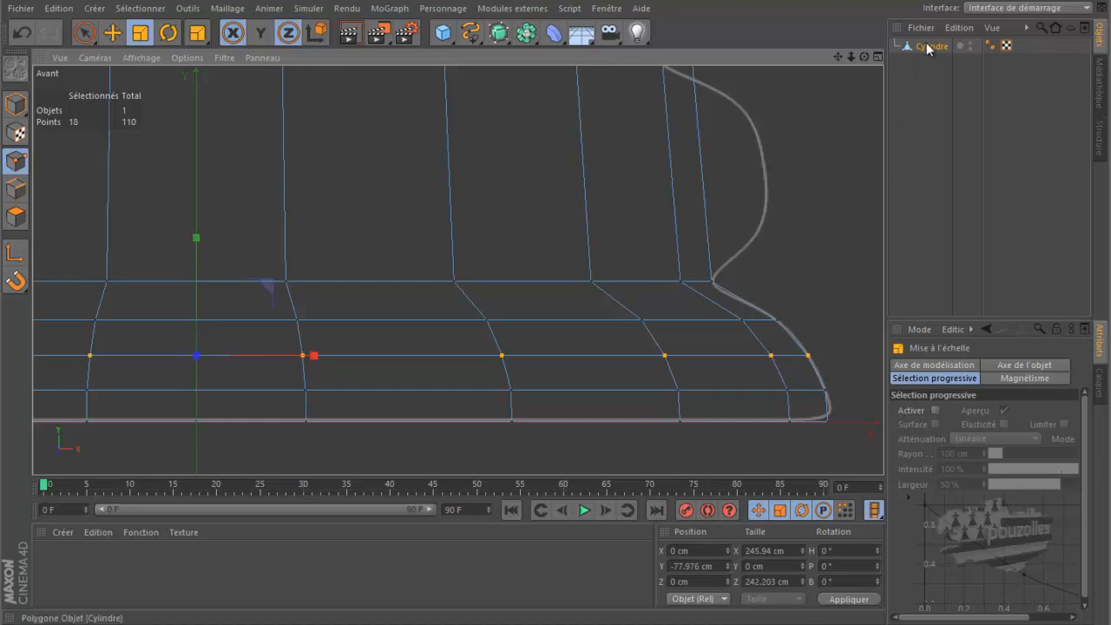
# - Add a Hyper NURBS object and make the cylinder its child
pyautogui.click(499, 35)
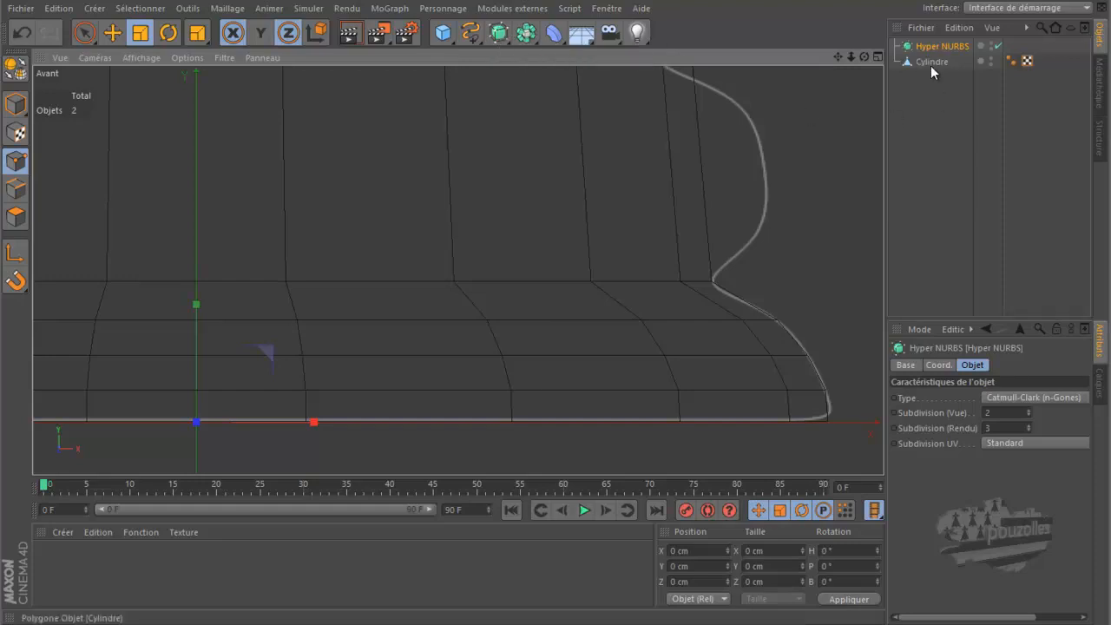
pyautogui.moveTo(931, 65); pyautogui.dragTo(957, 45)
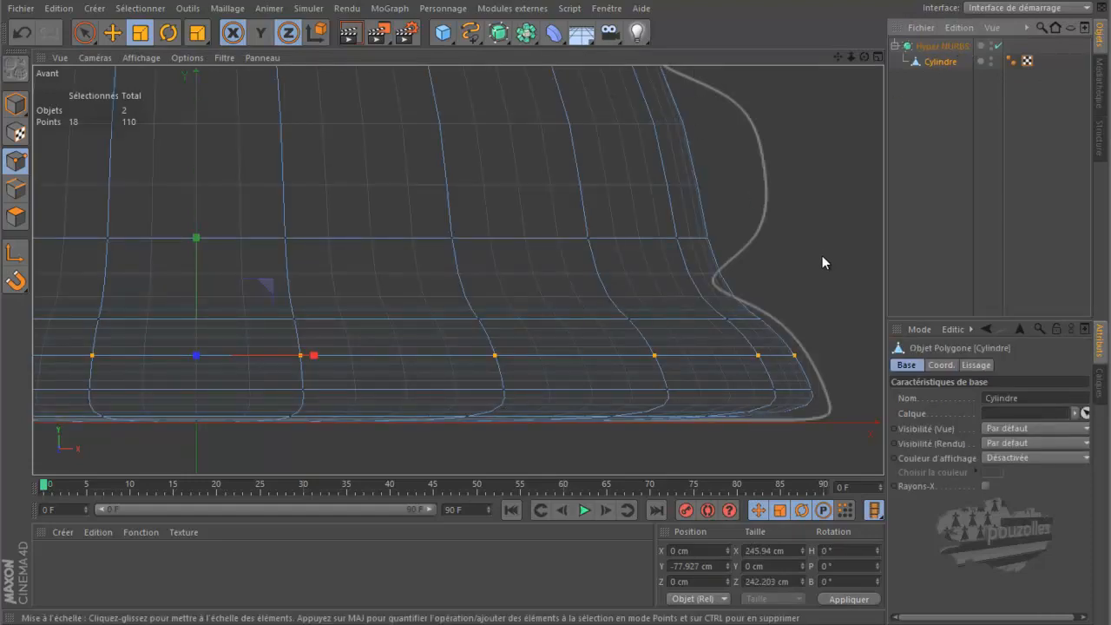
# - Lower the loop nearest the base to about -88.9 cm in Y and scale it in X and Z to about 263 by 259 cm
pyautogui.rightClick(853, 348)
pyautogui.click(902, 373)
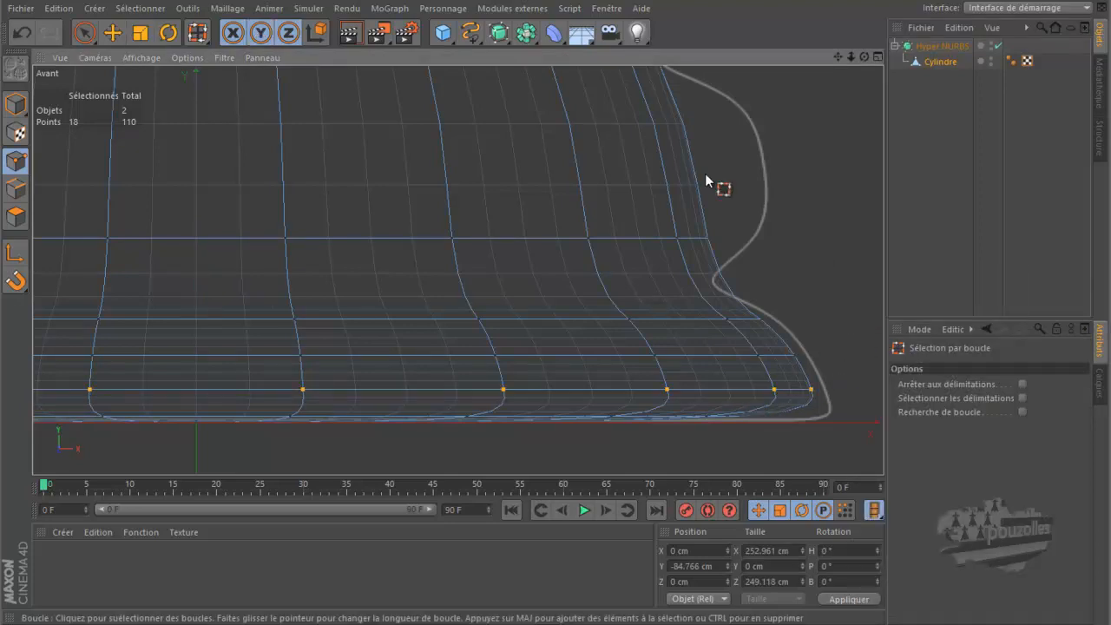
pyautogui.press('e')
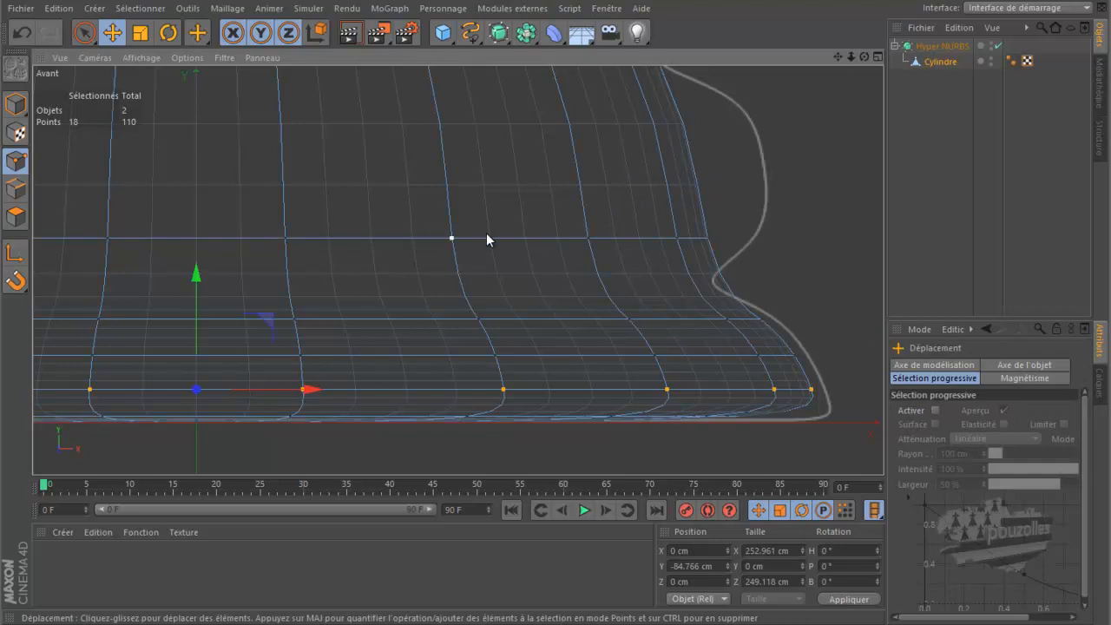
pyautogui.moveTo(196, 284); pyautogui.dragTo(196, 300)
pyautogui.press('t')
pyautogui.press('y')
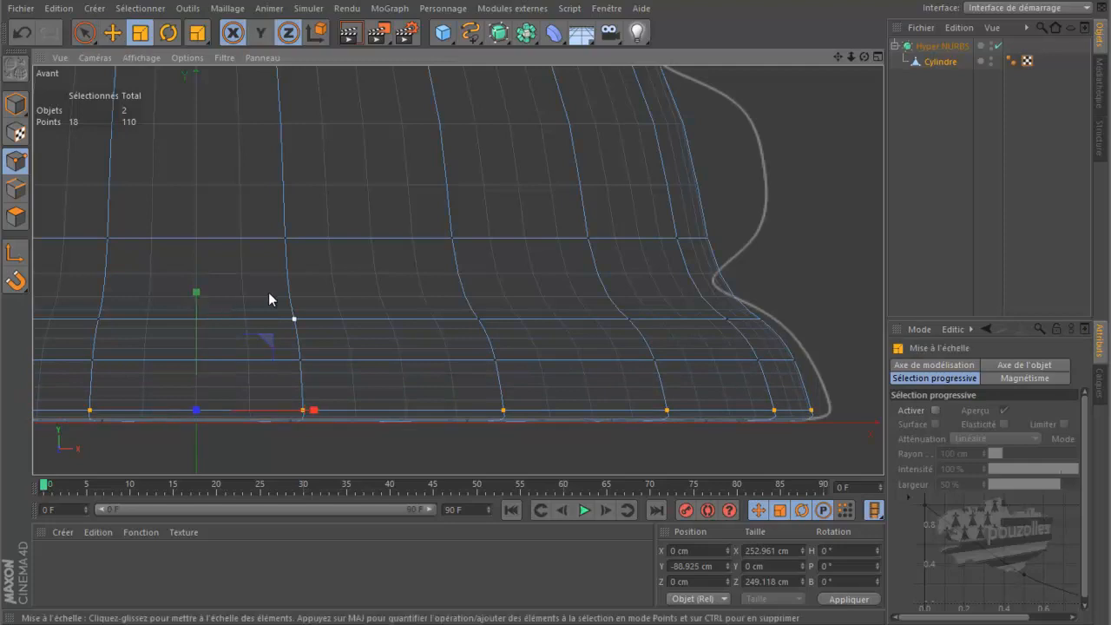
pyautogui.moveTo(341, 276); pyautogui.dragTo(380, 285)
# - Select the second loop above the base and scale it in X and Z to about 253 by 249 cm, following the silhouette
pyautogui.press('u')
pyautogui.press('l')
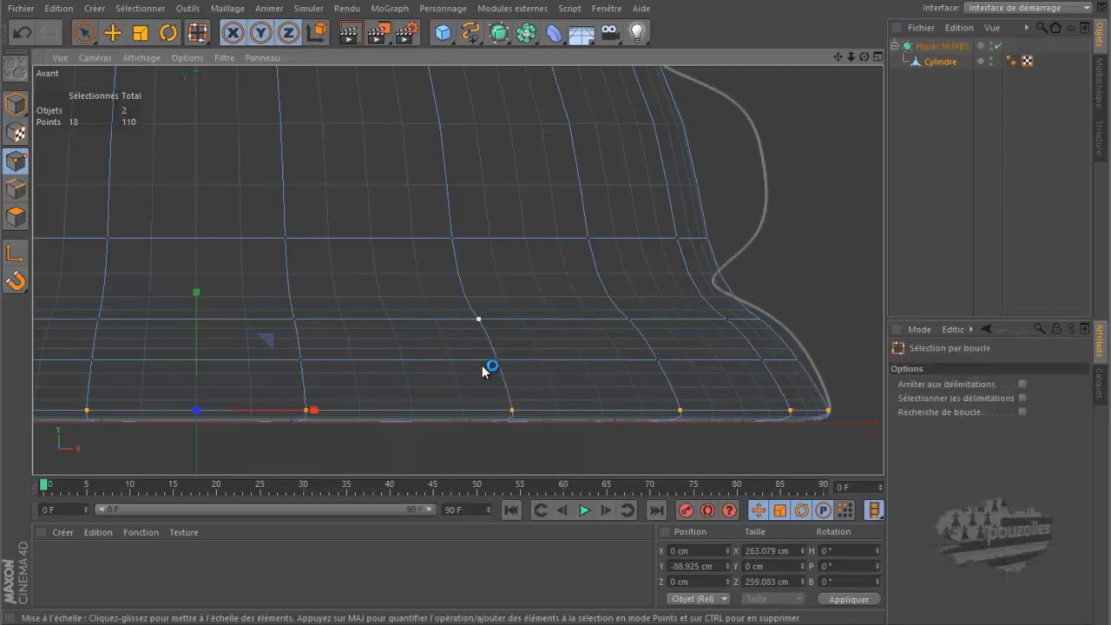
pyautogui.click(470, 359)
pyautogui.press('t')
pyautogui.moveTo(815, 258); pyautogui.dragTo(835, 257)
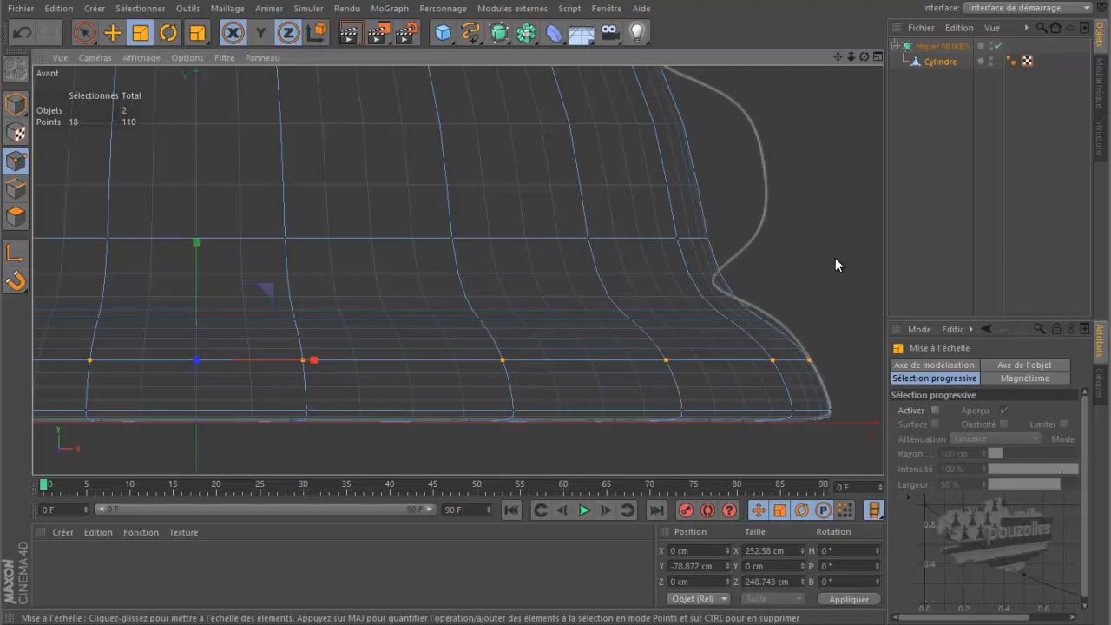
# - Select the loop below the lower notch and cut an additional edge loop close beneath it
pyautogui.press('u')
pyautogui.press('l')
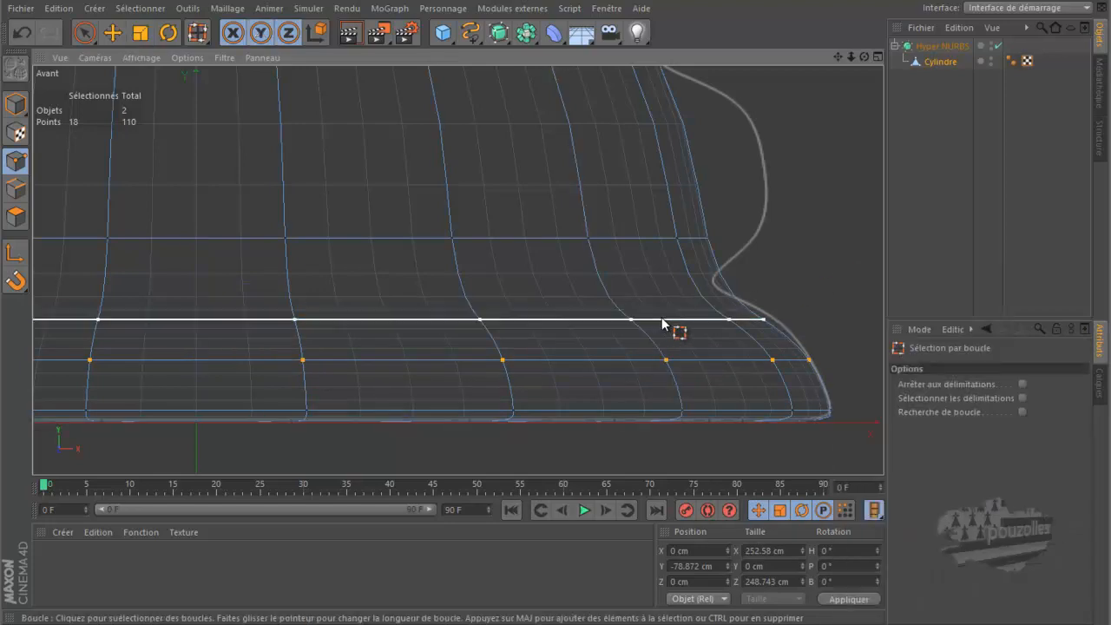
pyautogui.click(664, 320)
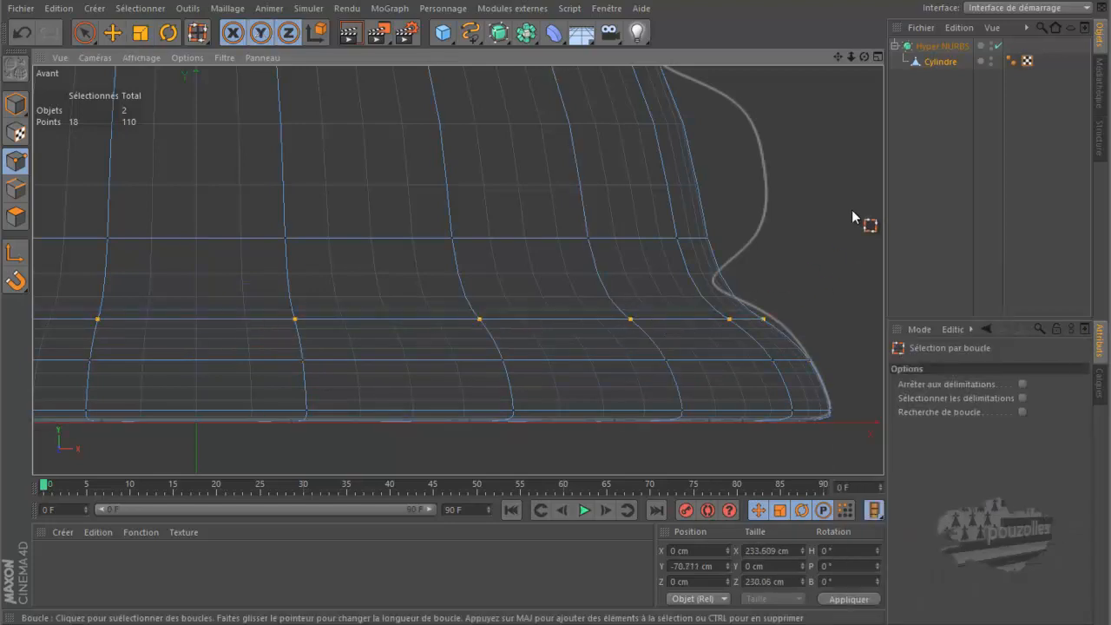
pyautogui.press('k')
pyautogui.press('l')
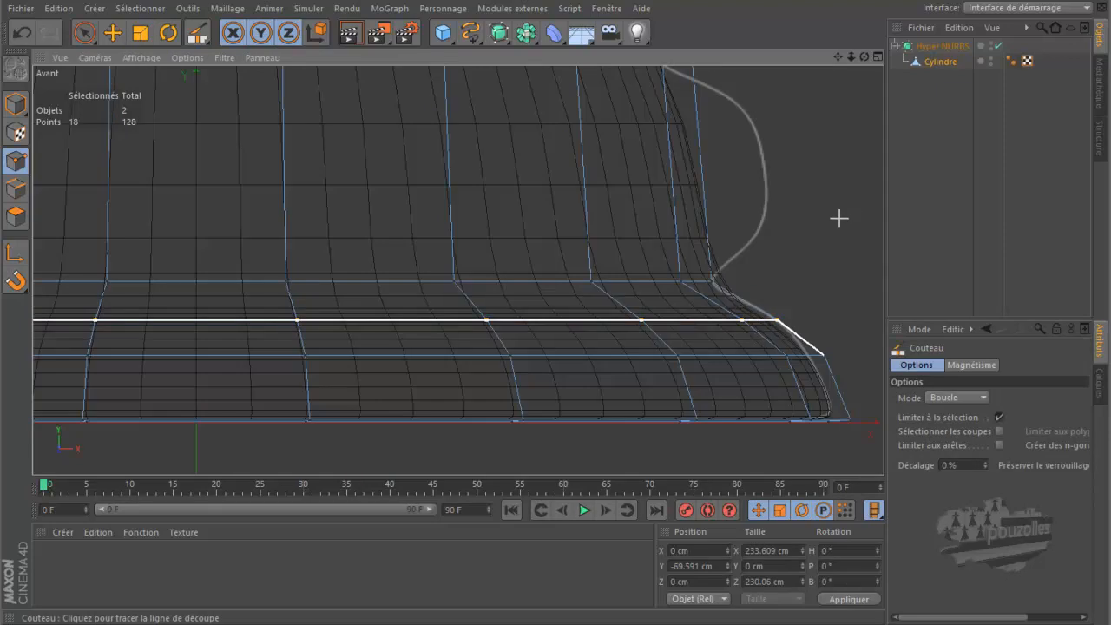
pyautogui.press('u')
pyautogui.press('l')
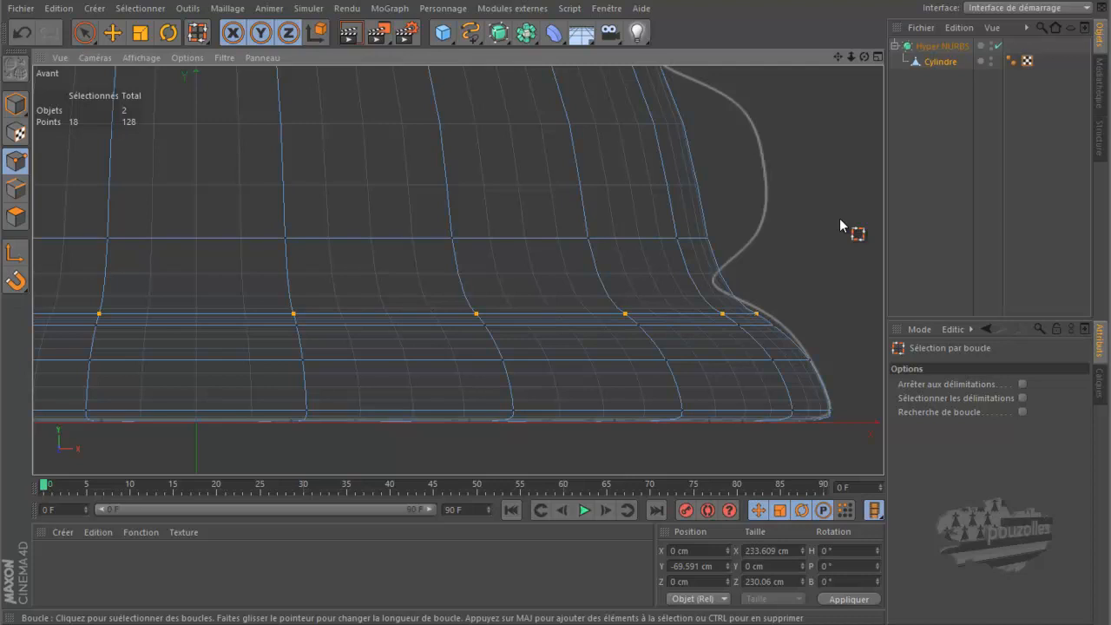
# - Undo the additional edge loop cut and scale the loop below the lower notch in X and Z to about 239 by 235 cm
pyautogui.press('t')
pyautogui.moveTo(839, 217); pyautogui.dragTo(858, 228)
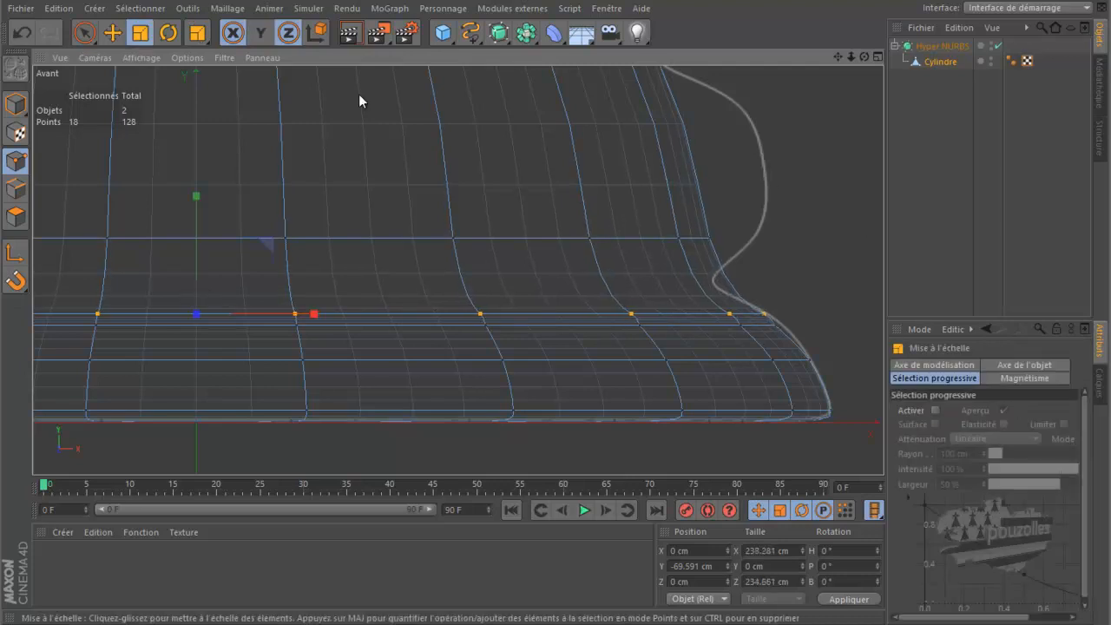
pyautogui.click(22, 33)
pyautogui.click(21, 35)
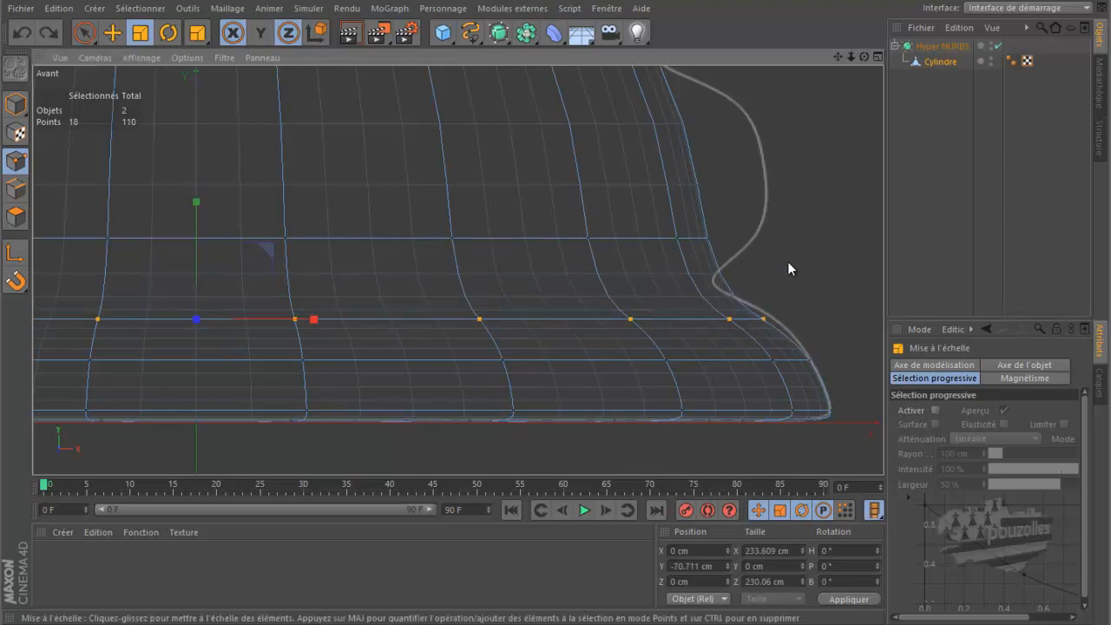
pyautogui.moveTo(788, 262); pyautogui.dragTo(811, 266)
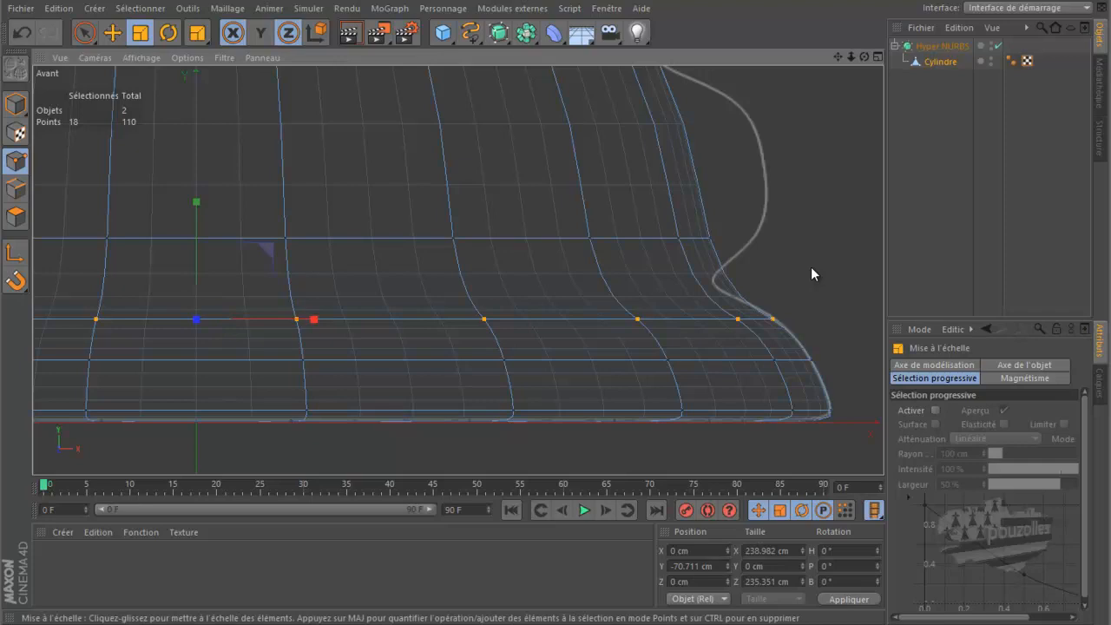
# - Select the loop at the lower notch and cut one edge loop close above it and one close beneath it
pyautogui.press('k')
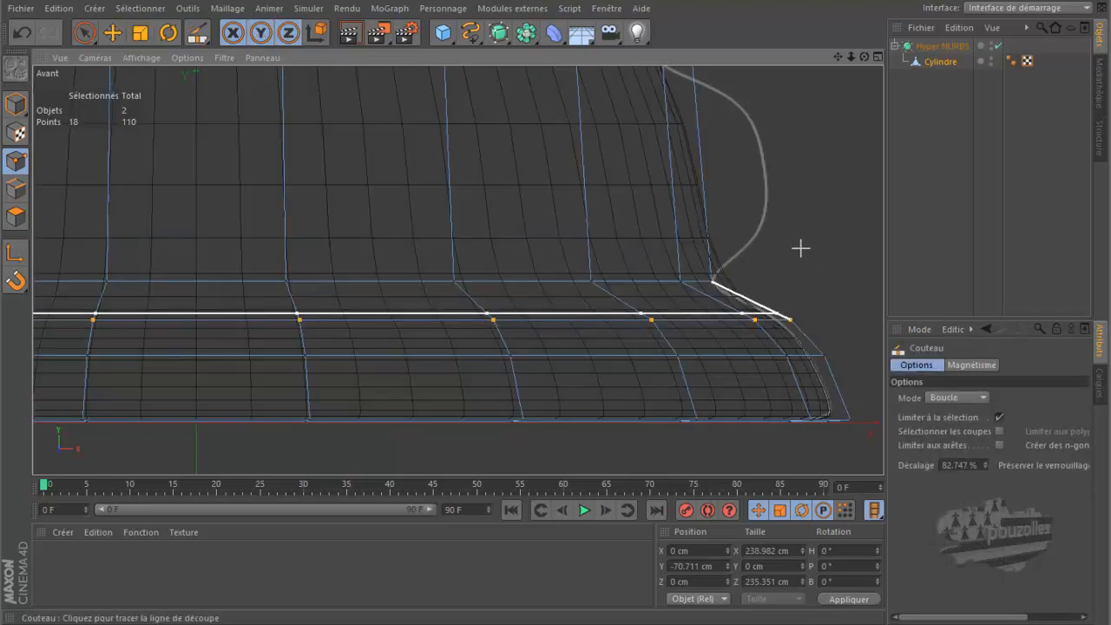
pyautogui.press('u')
pyautogui.press('l')
pyautogui.click(636, 244)
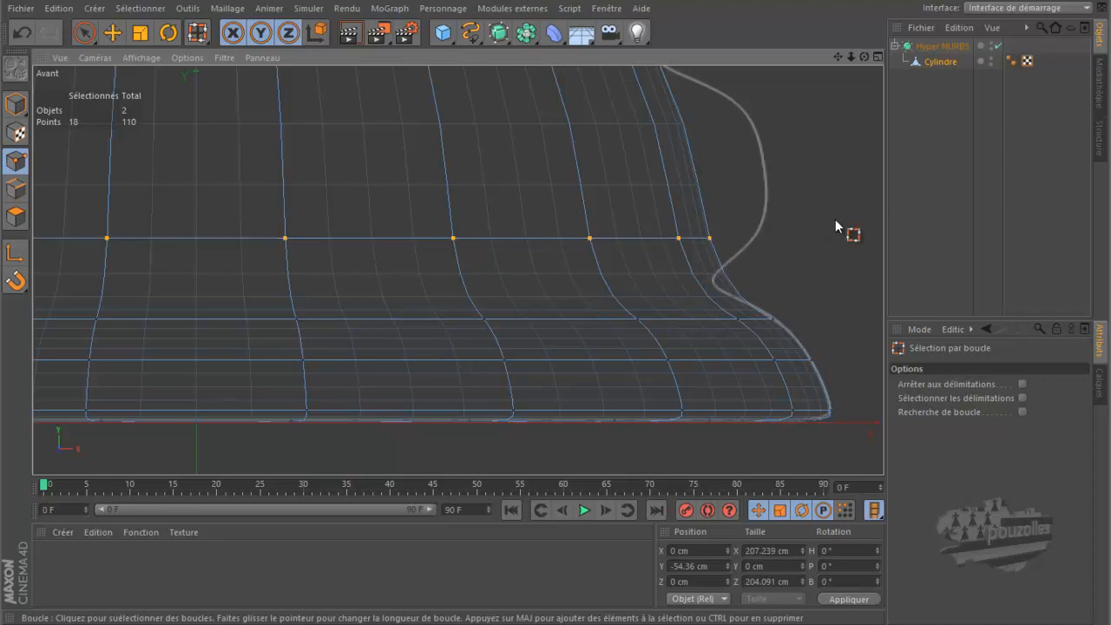
pyautogui.press('k')
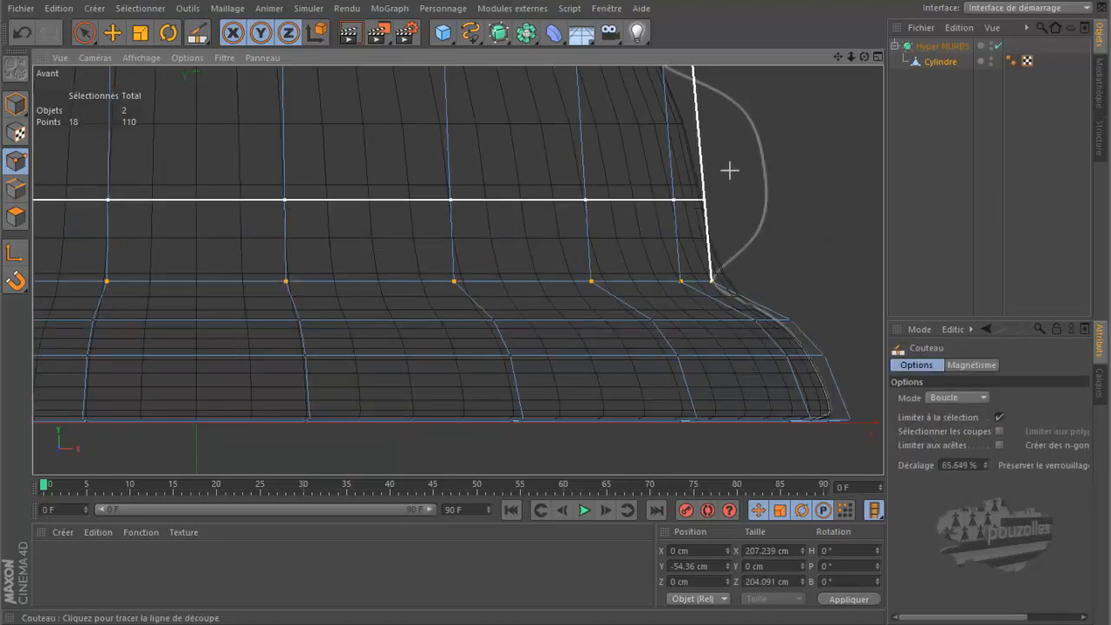
pyautogui.scroll(-5, 668, 225)
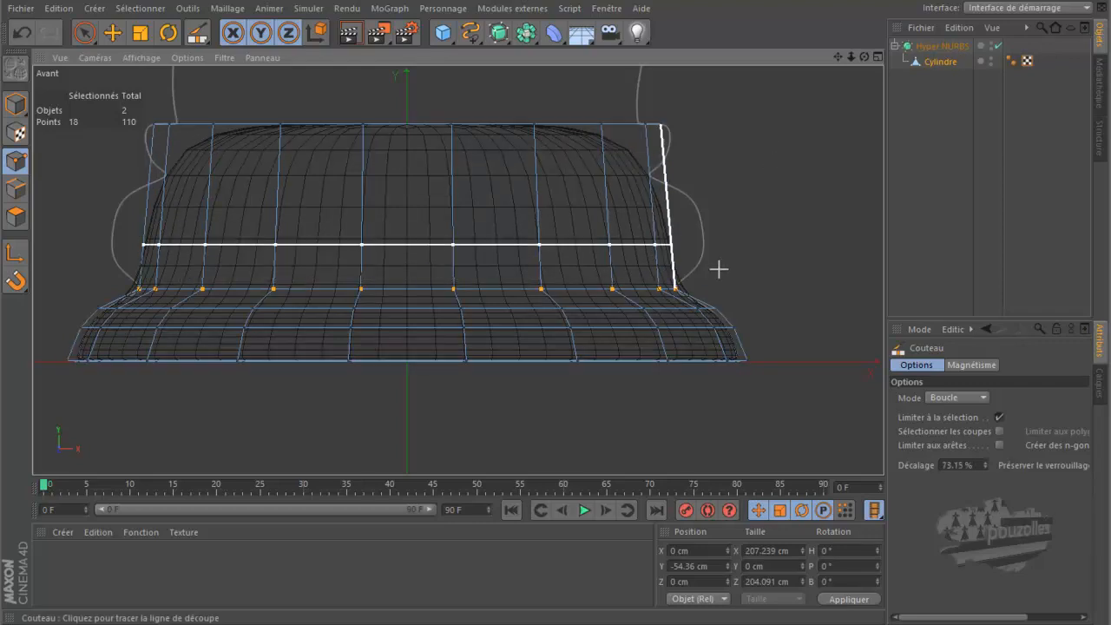
pyautogui.scroll(1, 667, 308)
pyautogui.scroll(2, 503, 266)
pyautogui.scroll(2, 503, 251)
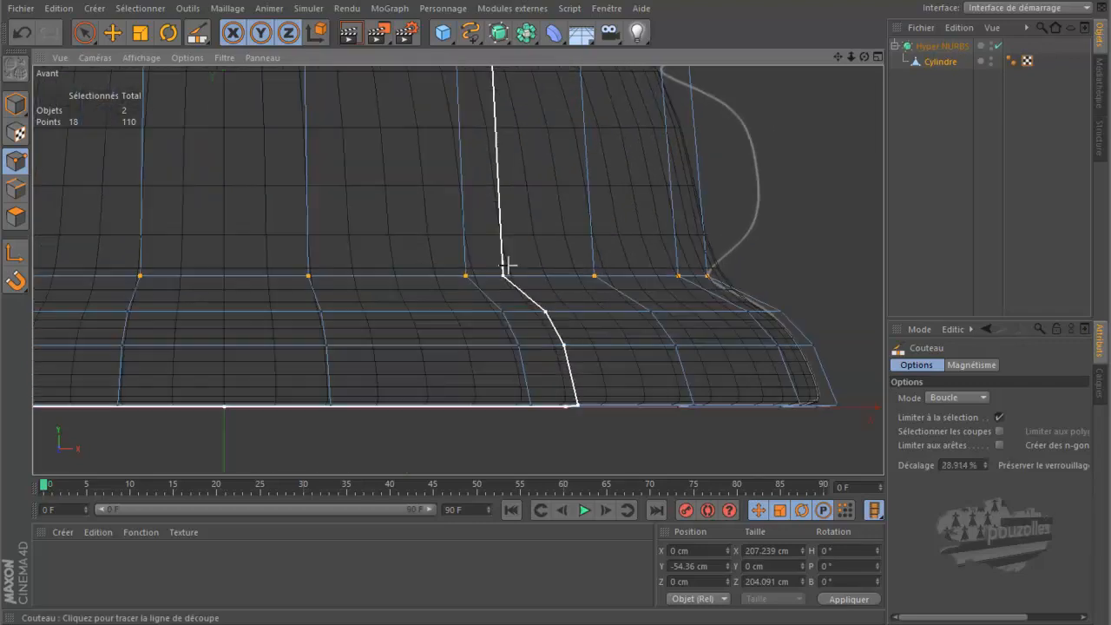
pyautogui.press('u')
pyautogui.press('l')
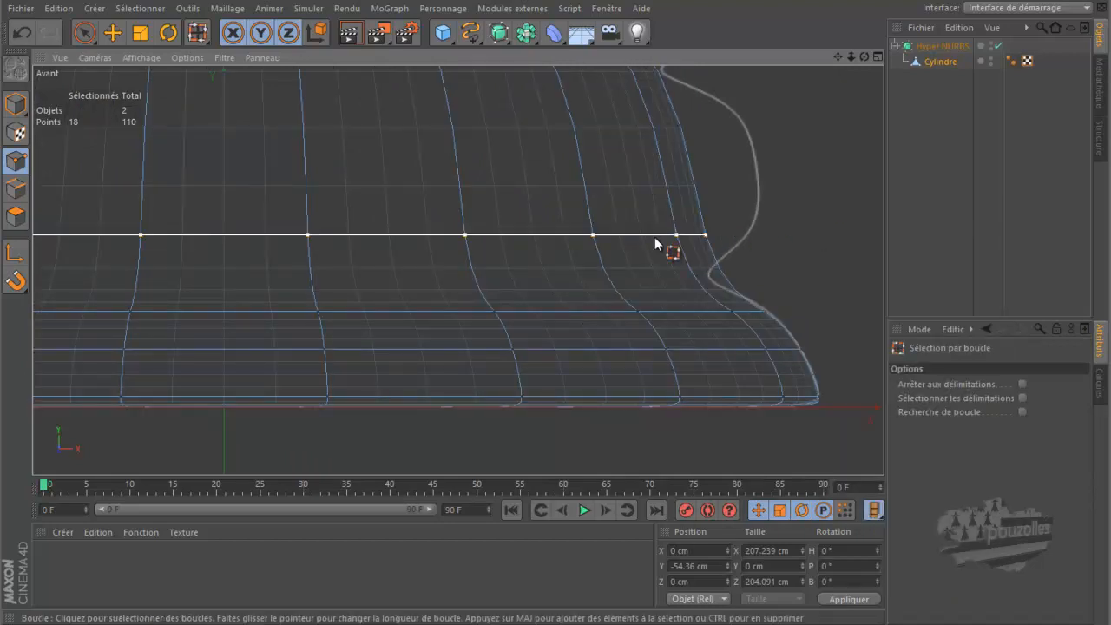
pyautogui.press('k')
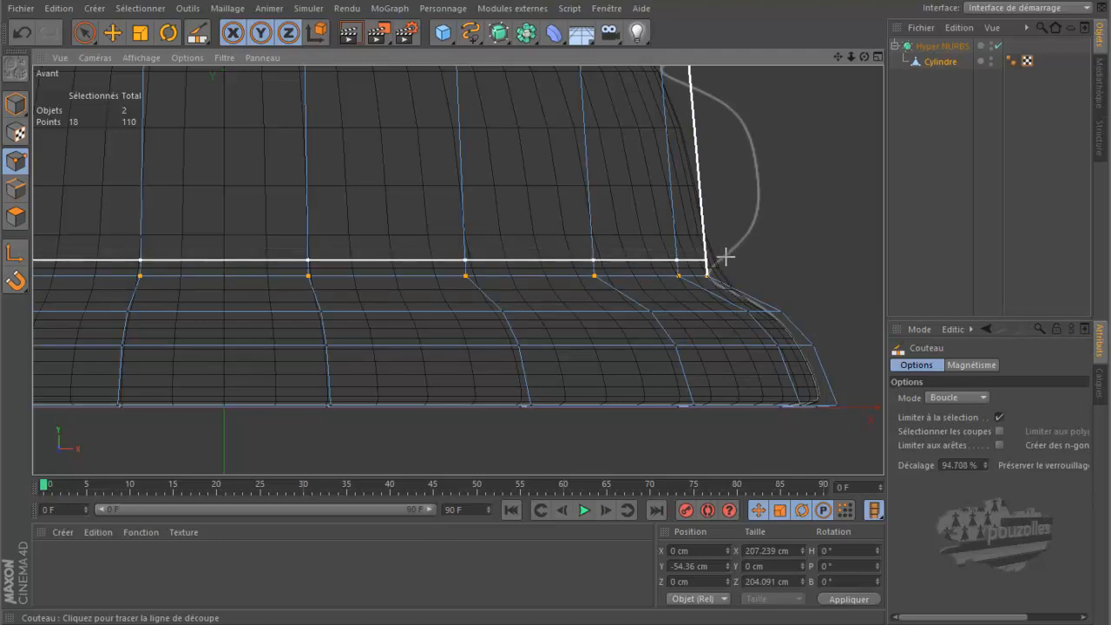
pyautogui.click(724, 257)
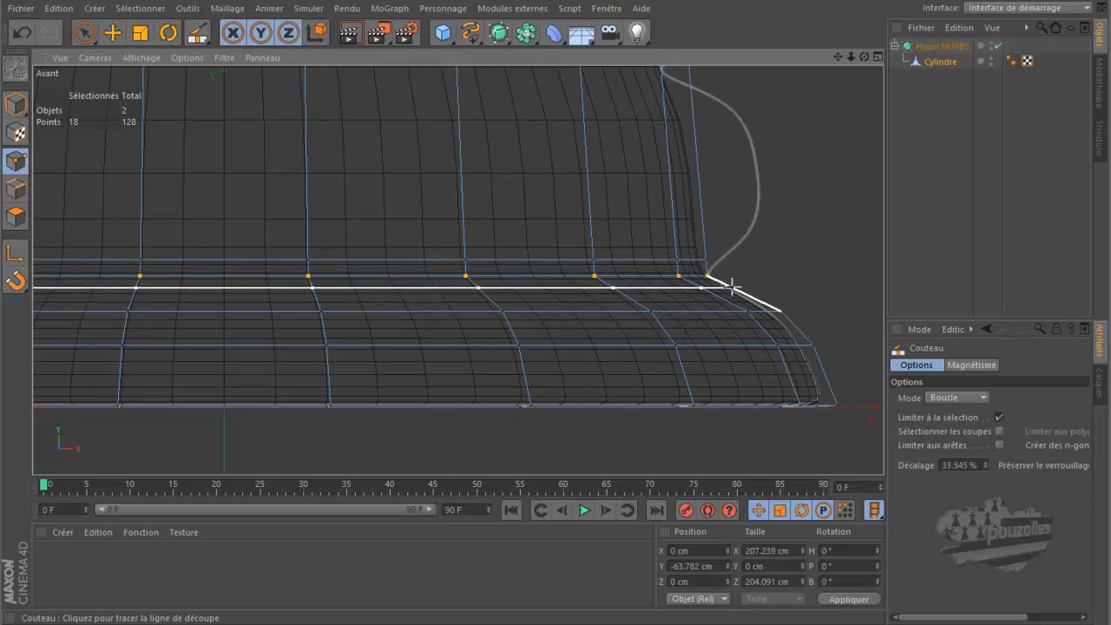
pyautogui.click(733, 287)
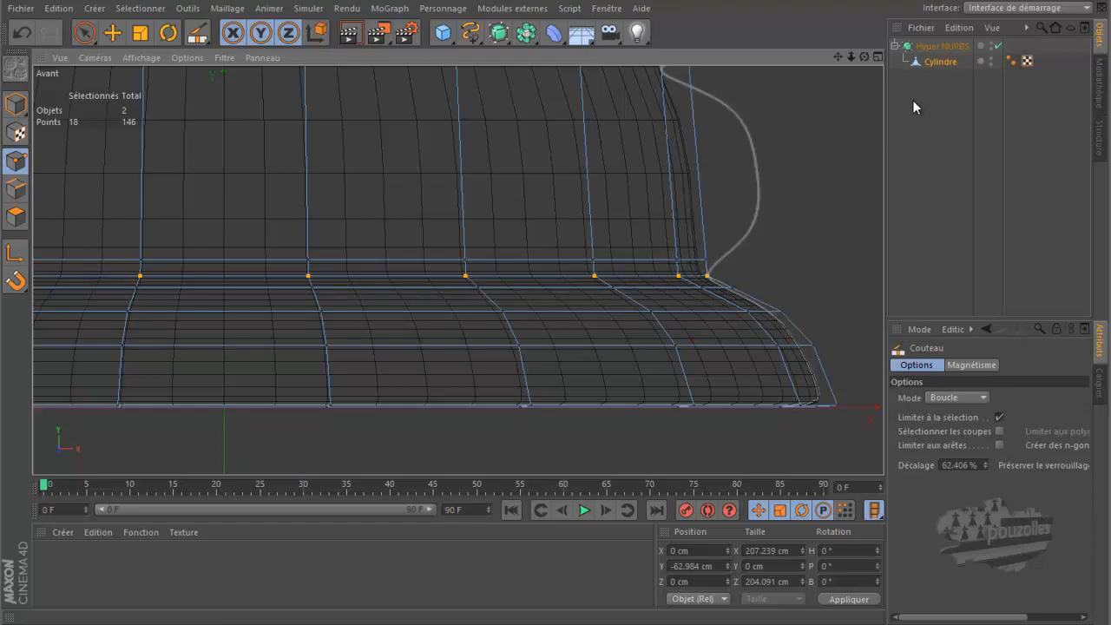
# - Scale the loop at the lower notch in X and Z to about 211 by 207 cm, meeting the silhouette
pyautogui.press('u')
pyautogui.press('l')
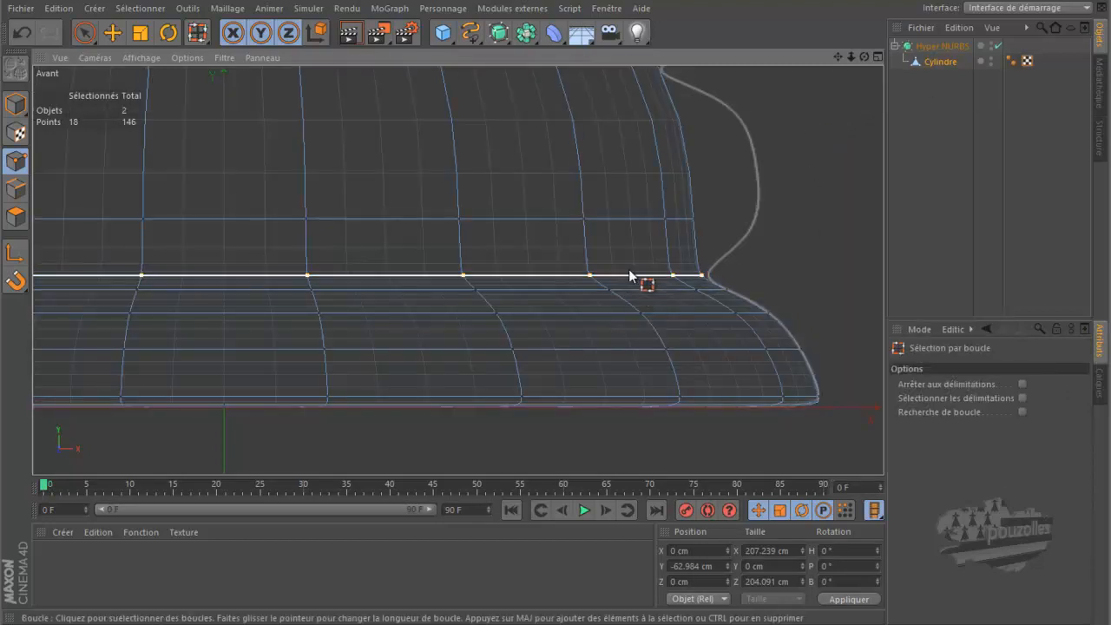
pyautogui.press('t')
pyautogui.press('y')
pyautogui.moveTo(807, 205); pyautogui.dragTo(830, 214)
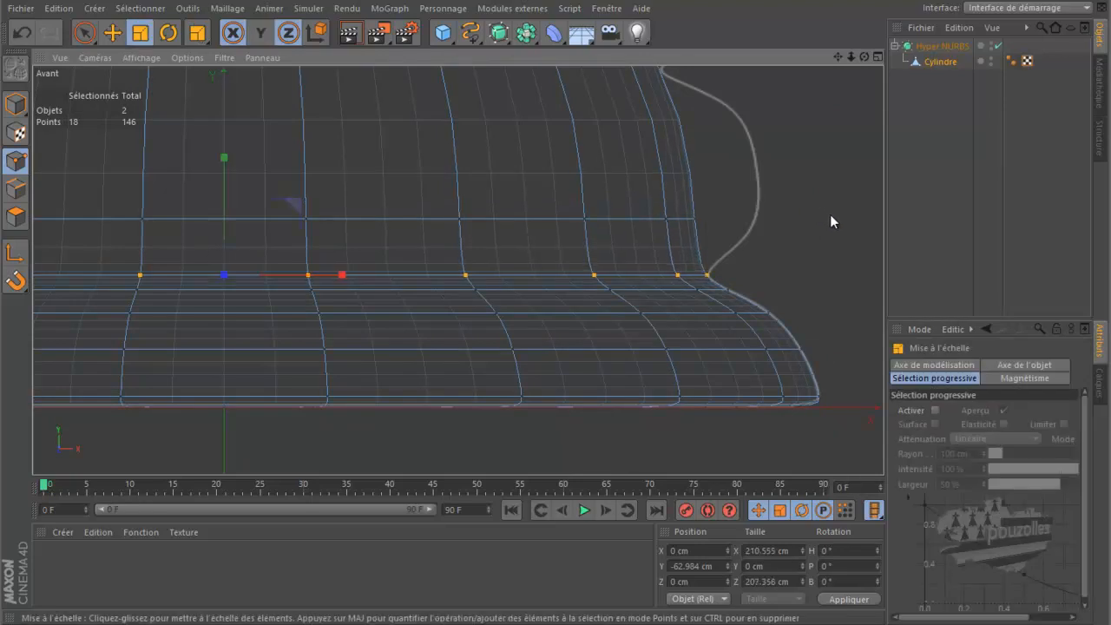
# - Cut two more edge loops above the lower notch, one at mid-height of the bulge and one near its foot
pyautogui.press('k')
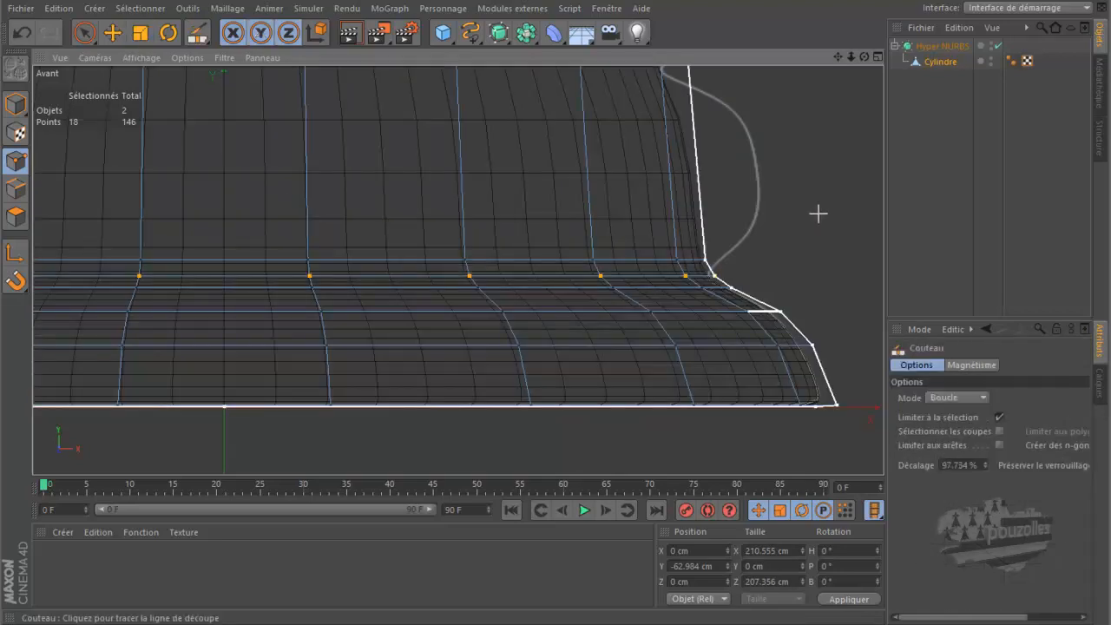
pyautogui.click(758, 181)
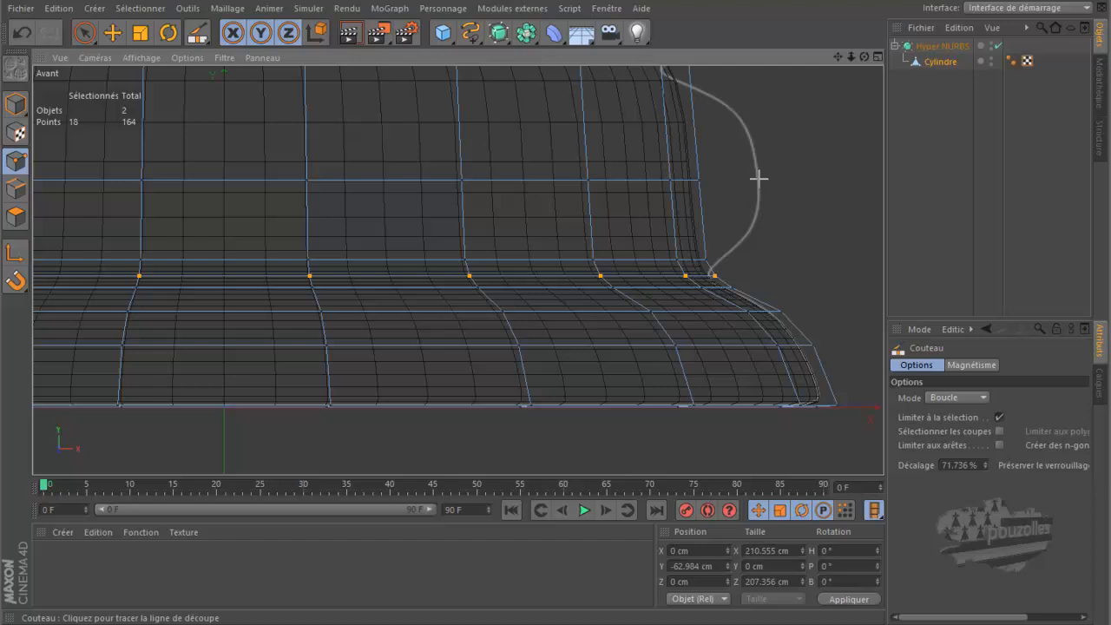
pyautogui.click(753, 227)
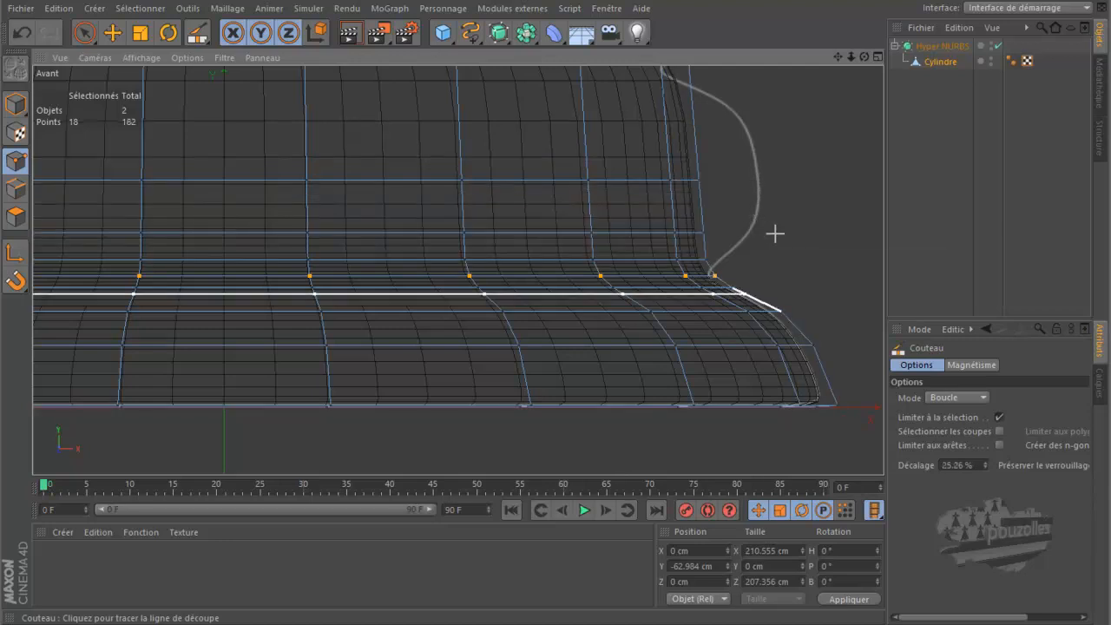
# - Select the loop just above the lower notch and scale it in X and Z to about 221 by 218 cm
pyautogui.press('u')
pyautogui.press('l')
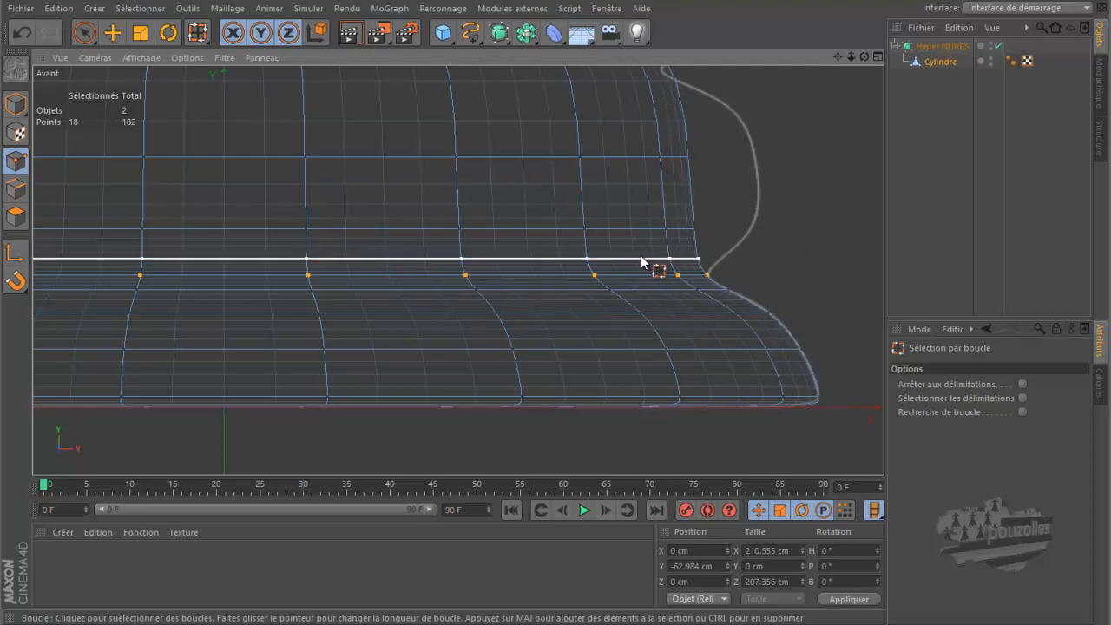
pyautogui.click(647, 260)
pyautogui.press('t')
pyautogui.press('y')
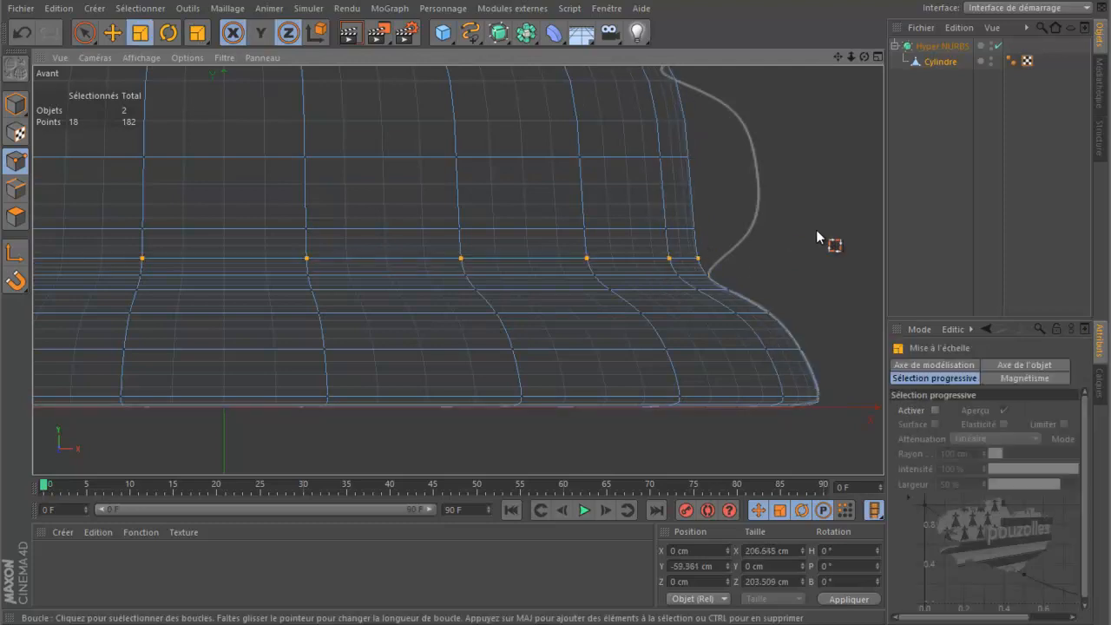
pyautogui.moveTo(816, 229); pyautogui.dragTo(557, 300)
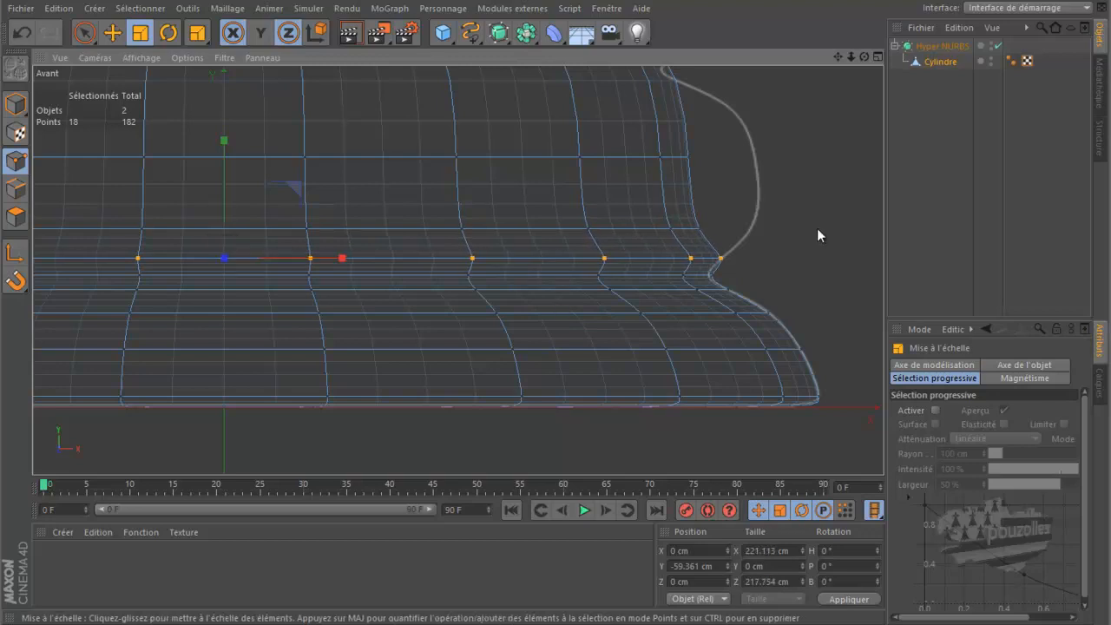
# - Select the loop at the foot of the bulge and scale it in X and Z to about 236 by 233 cm
pyautogui.press('m')
pyautogui.press('l')
pyautogui.click(656, 231)
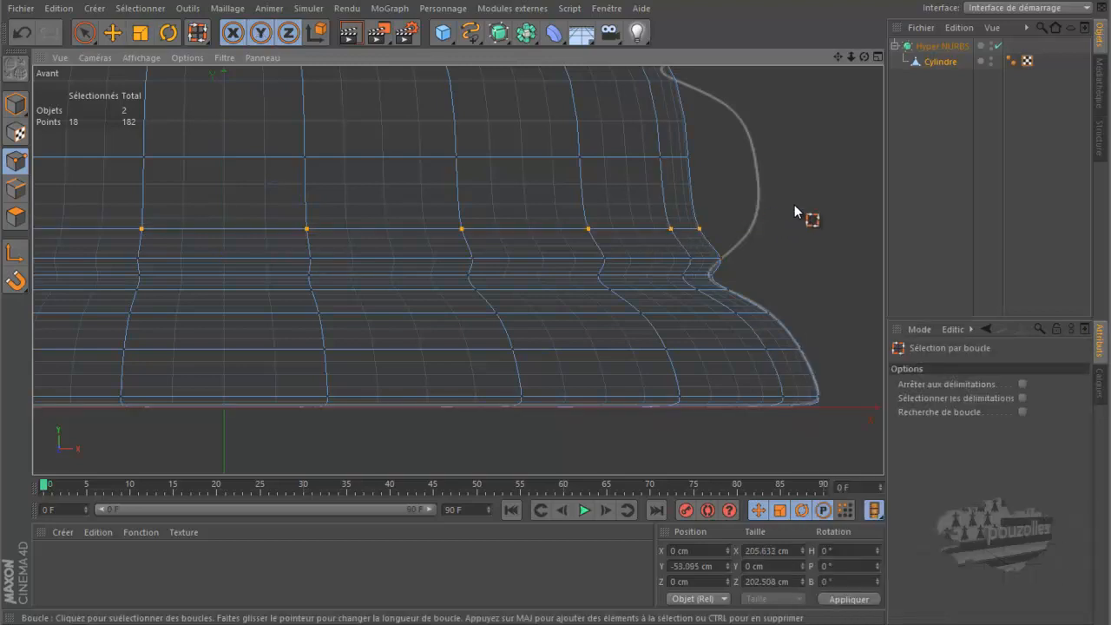
pyautogui.press('t')
pyautogui.press('y')
pyautogui.moveTo(794, 204); pyautogui.dragTo(555, 300)
# - Reselect the loop just above the lower notch and shrink it in X and Z to about 214 by 211 cm
pyautogui.press('m')
pyautogui.press('l')
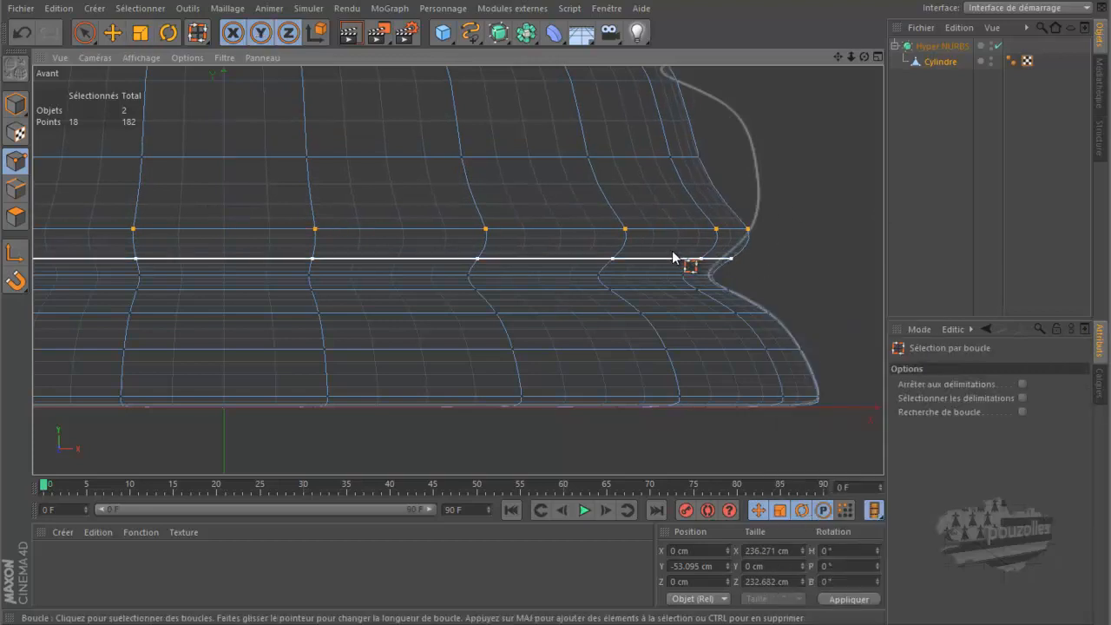
pyautogui.click(671, 258)
pyautogui.press('t')
pyautogui.press('y')
pyautogui.moveTo(823, 252); pyautogui.dragTo(809, 258)
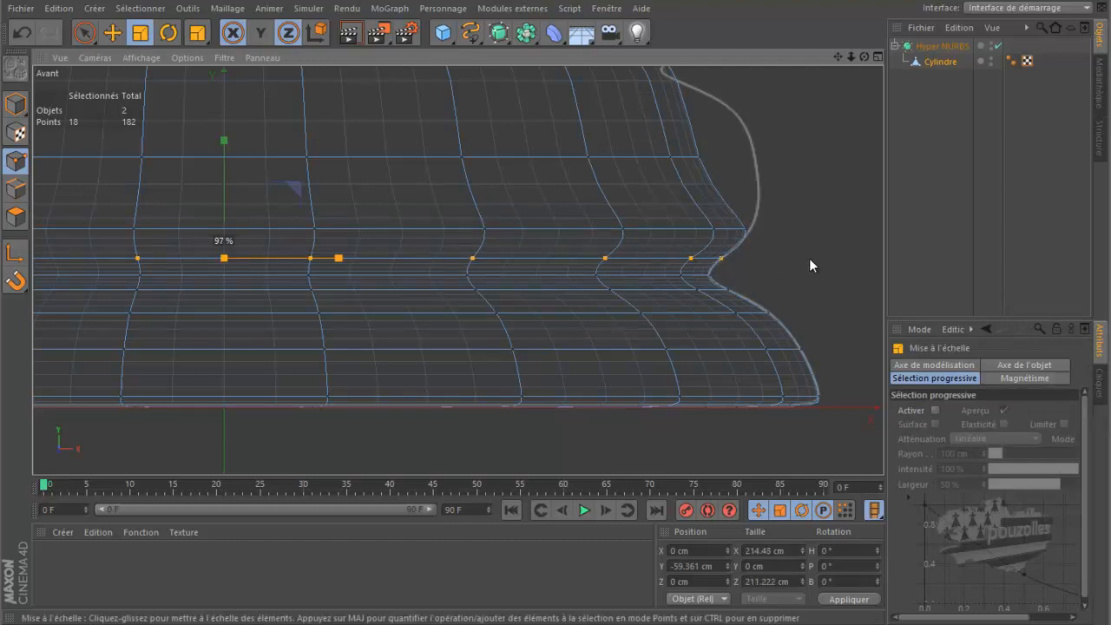
# - Select the mid-height loop of the bulge and enlarge it in X and Z until it follows the silhouette
pyautogui.press('u')
pyautogui.press('l')
pyautogui.click(625, 154)
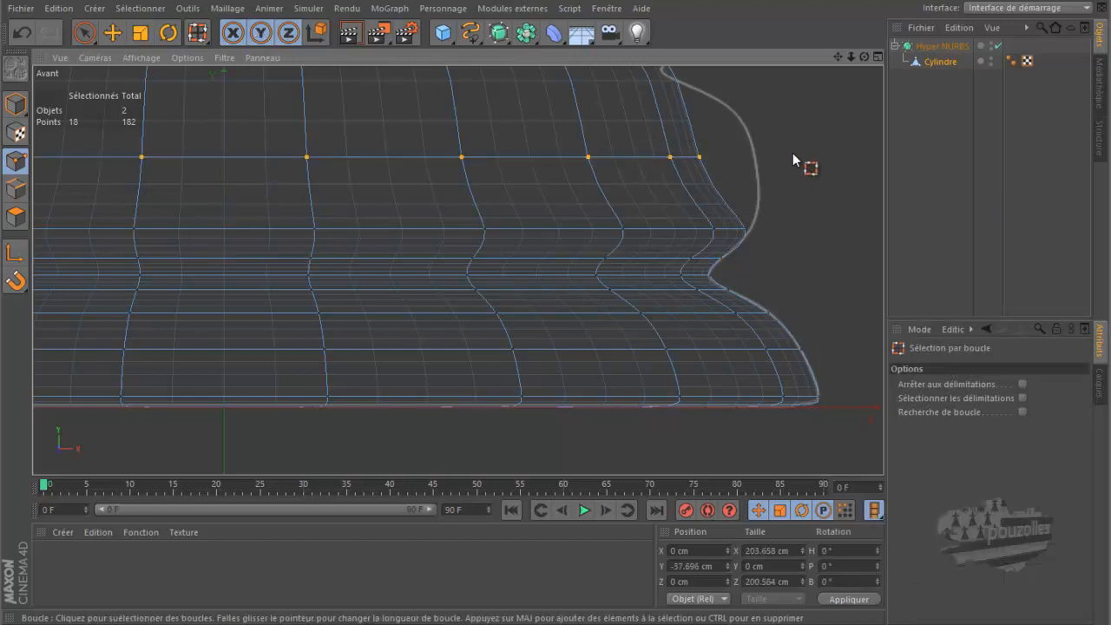
pyautogui.press('t')
pyautogui.moveTo(806, 163); pyautogui.dragTo(560, 299)
# - Refit the loop at the foot of the bulge by scaling it in X and Z to about 231 by 227 cm
pyautogui.press('u')
pyautogui.press('l')
pyautogui.click(663, 227)
pyautogui.press('t')
pyautogui.moveTo(832, 181); pyautogui.dragTo(819, 185)
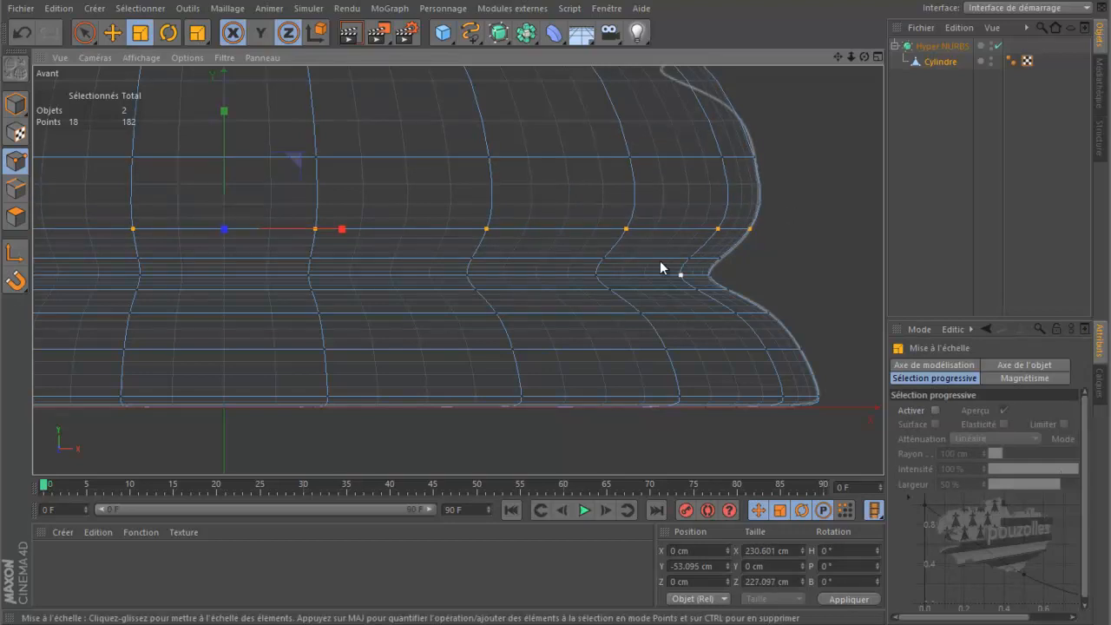
# - Fine-tune the loop just above the lower notch by scaling it in X and Z to about 216 by 212 cm
pyautogui.press('u')
pyautogui.press('l')
pyautogui.click(716, 255)
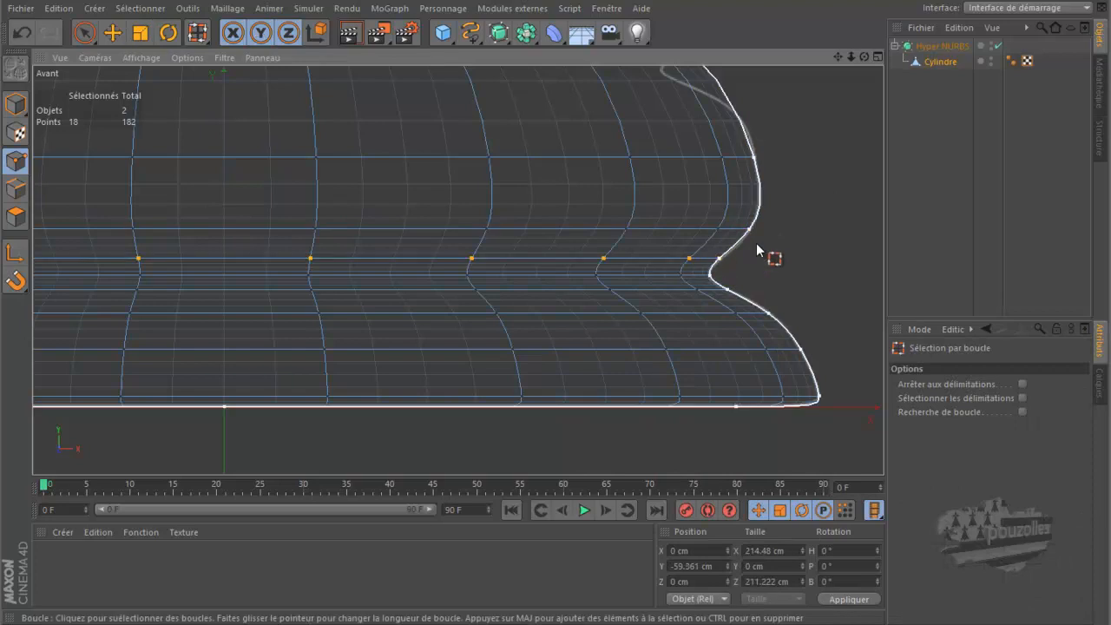
pyautogui.press('t')
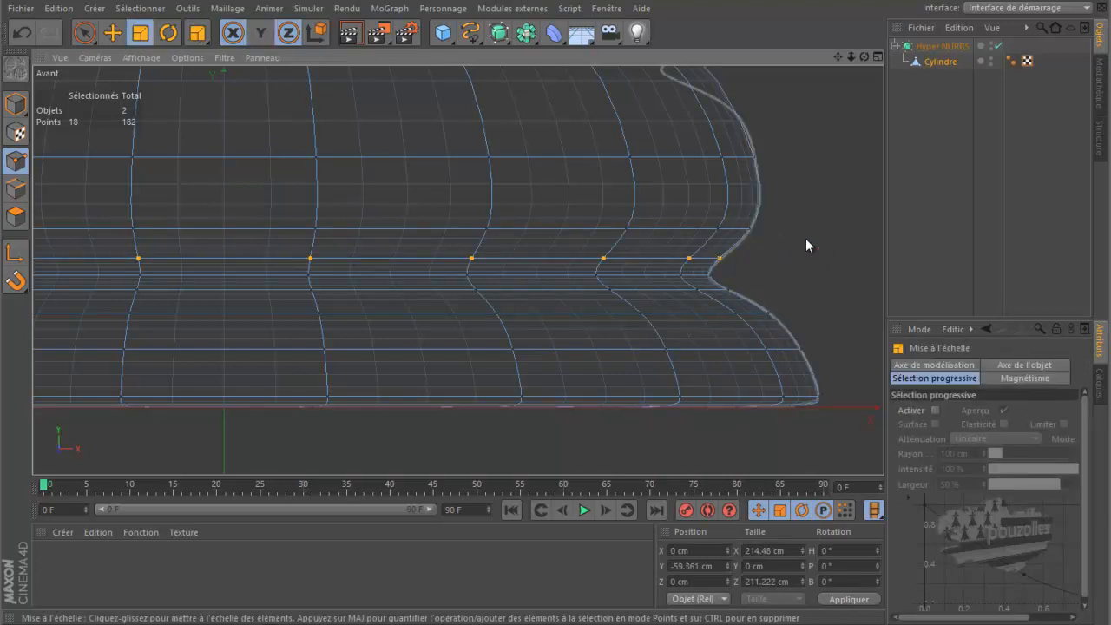
pyautogui.moveTo(807, 238); pyautogui.dragTo(810, 240)
# - Cut five edge loops between the bulge and the cylinder's upper rim, three of them closely spaced around the height of the upper notch
pyautogui.moveTo(837, 56); pyautogui.dragTo(558, 353)
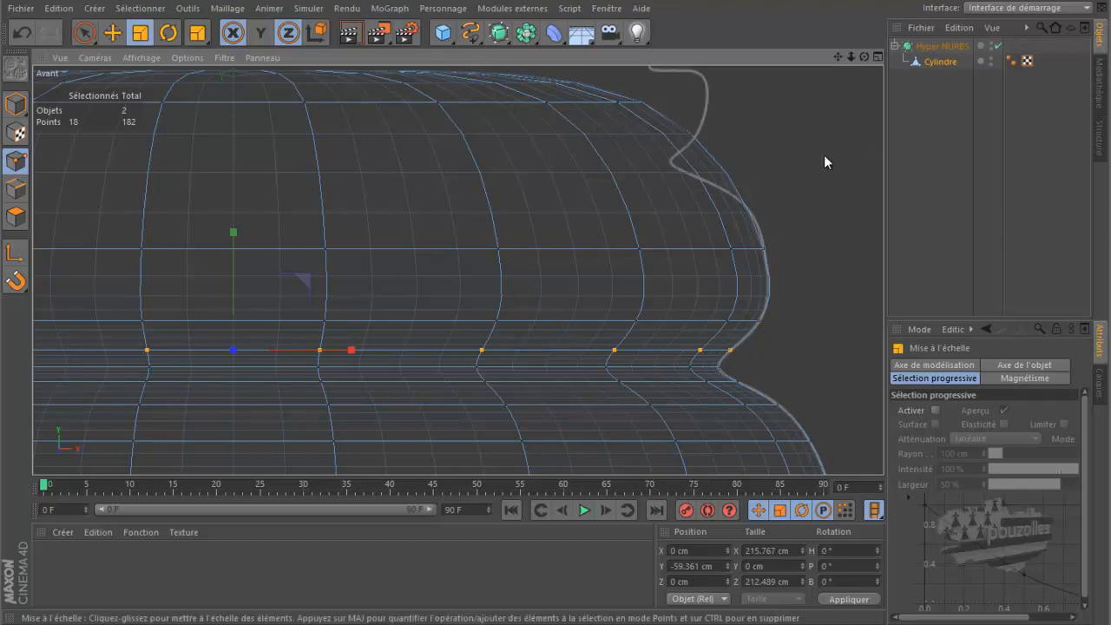
pyautogui.moveTo(837, 56); pyautogui.dragTo(856, 82)
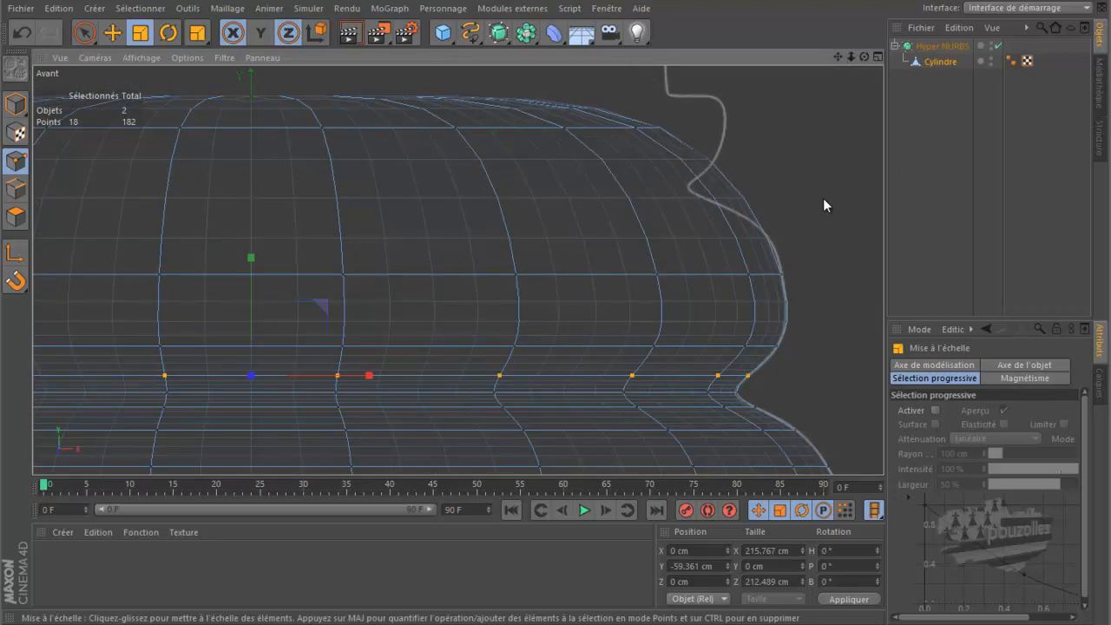
pyautogui.press('k')
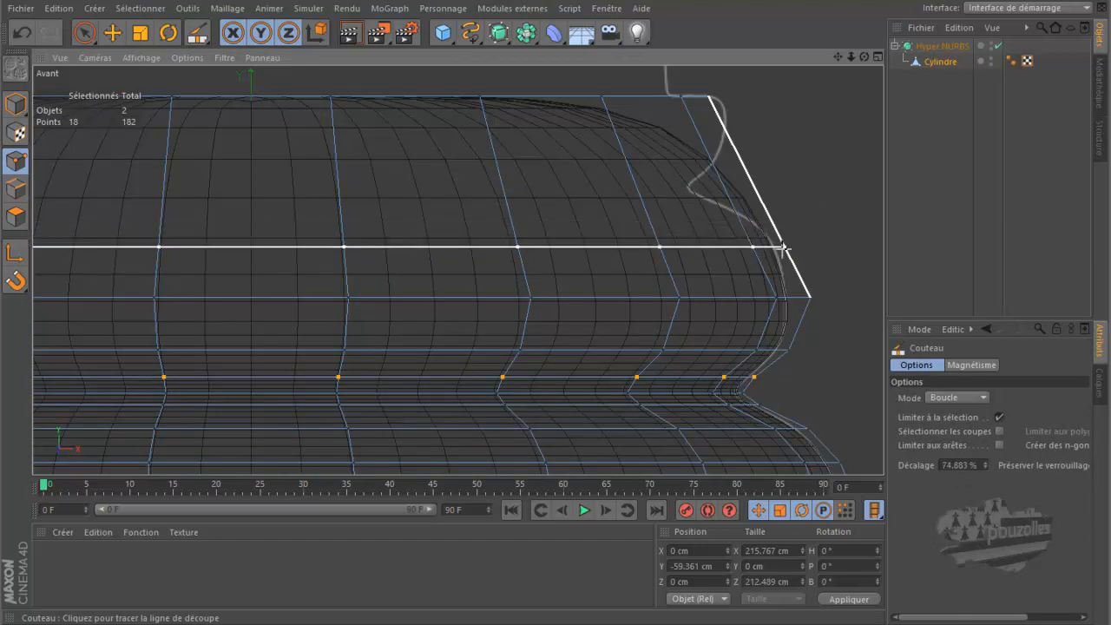
pyautogui.click(780, 235)
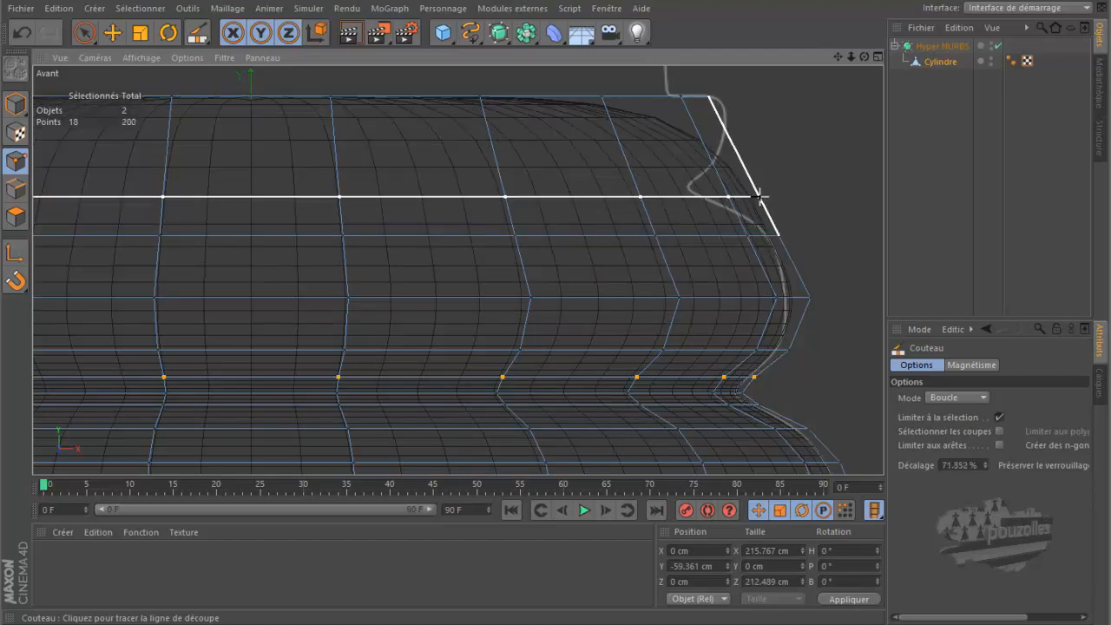
pyautogui.click(759, 197)
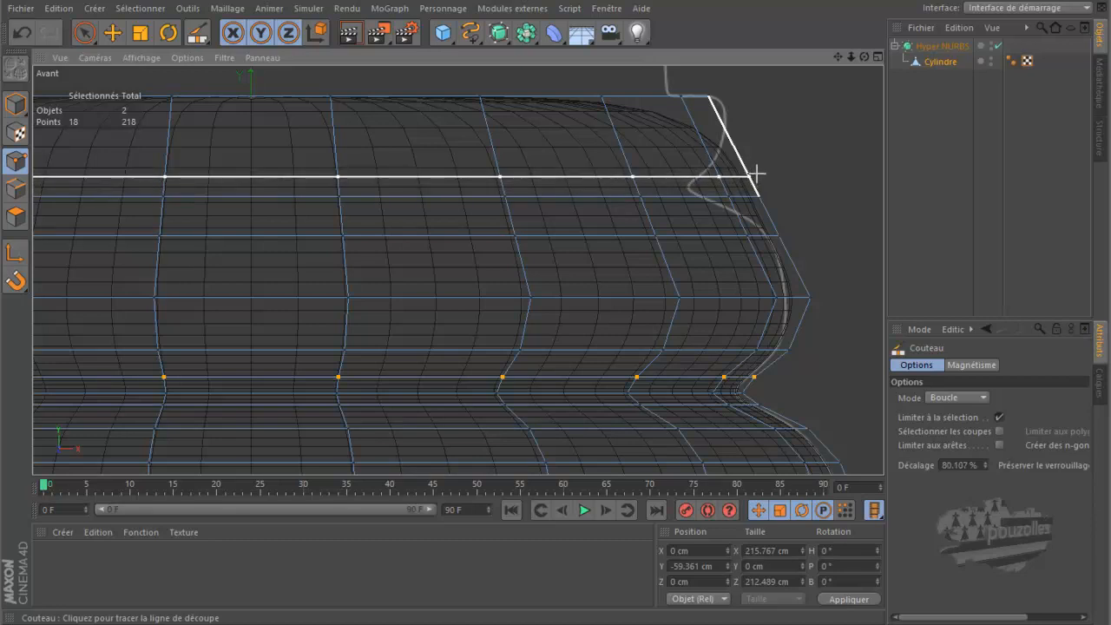
pyautogui.click(756, 173)
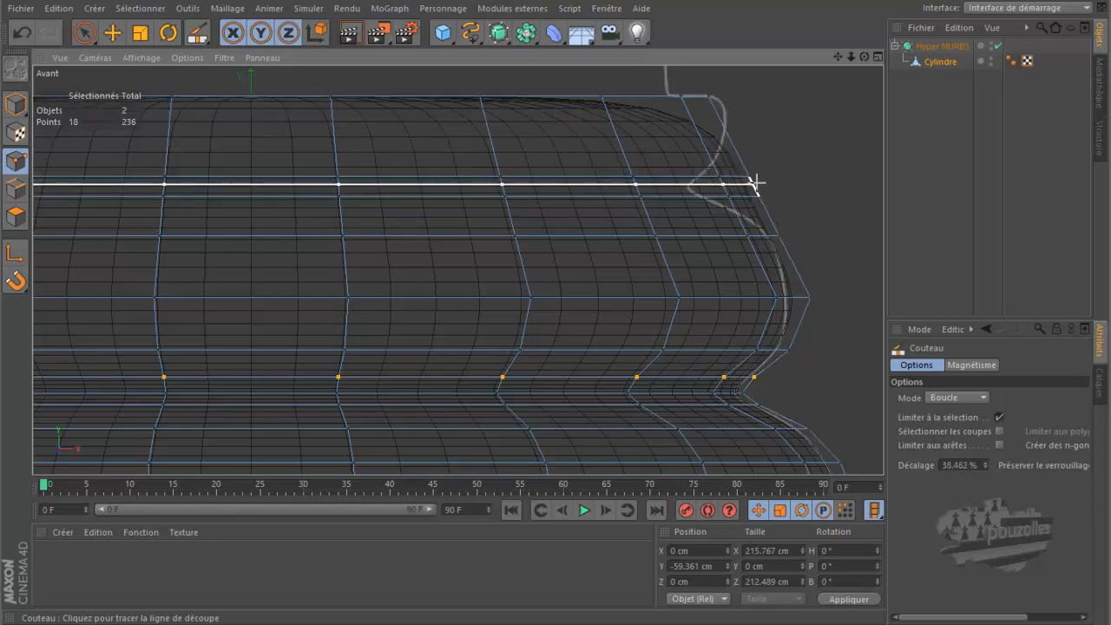
pyautogui.click(756, 185)
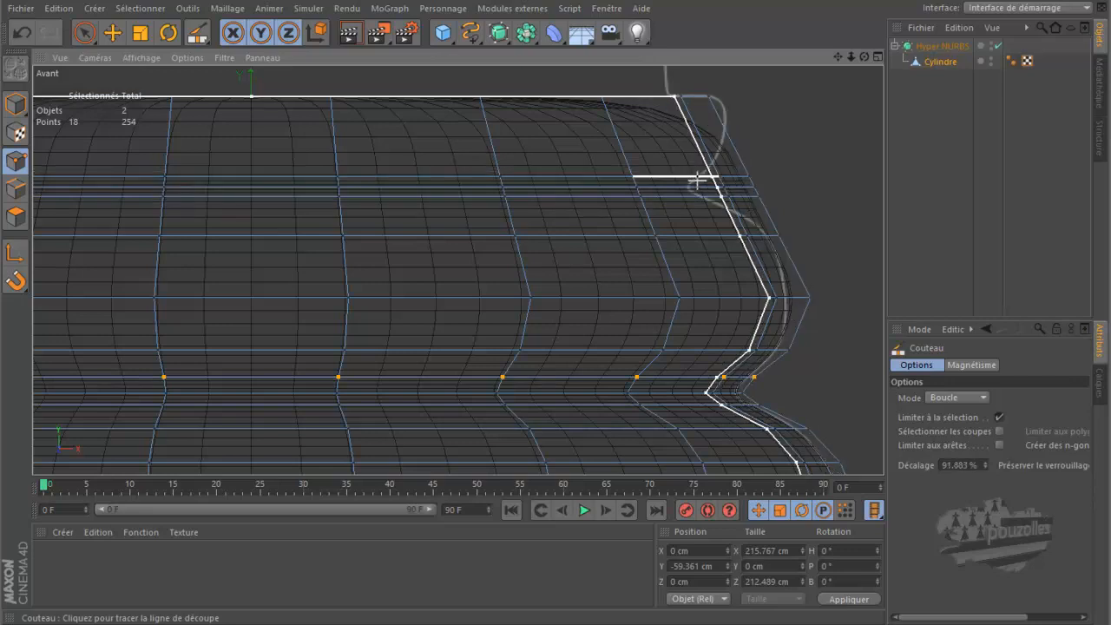
pyautogui.click(742, 143)
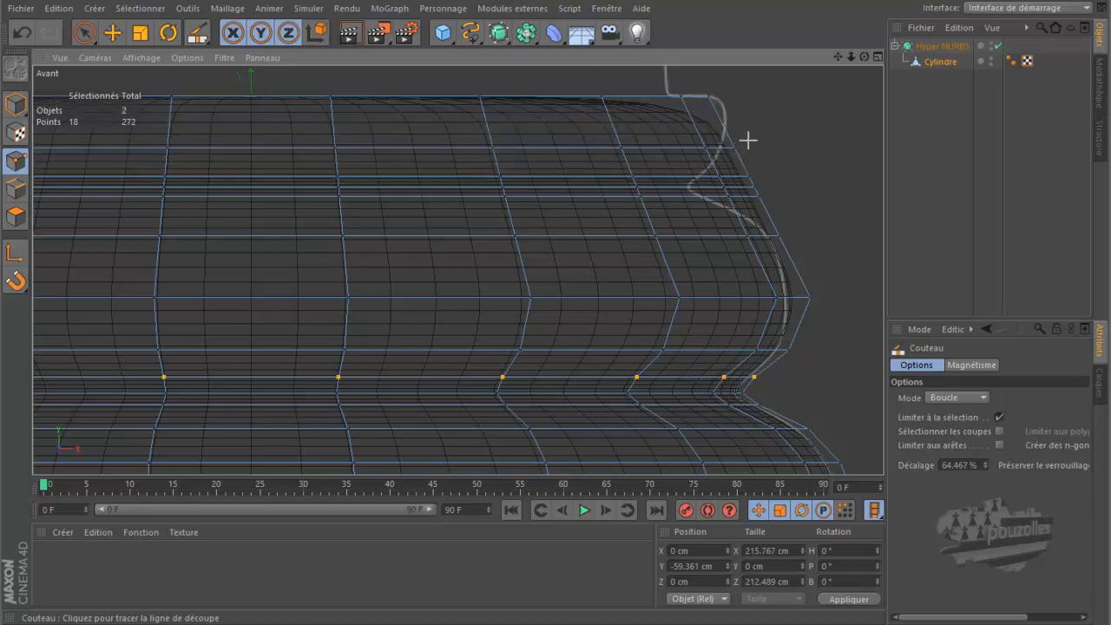
# - Select the three closely spaced loops at the upper notch and shrink them in X and Z to about 198 by 195 cm
pyautogui.press('u')
pyautogui.press('l')
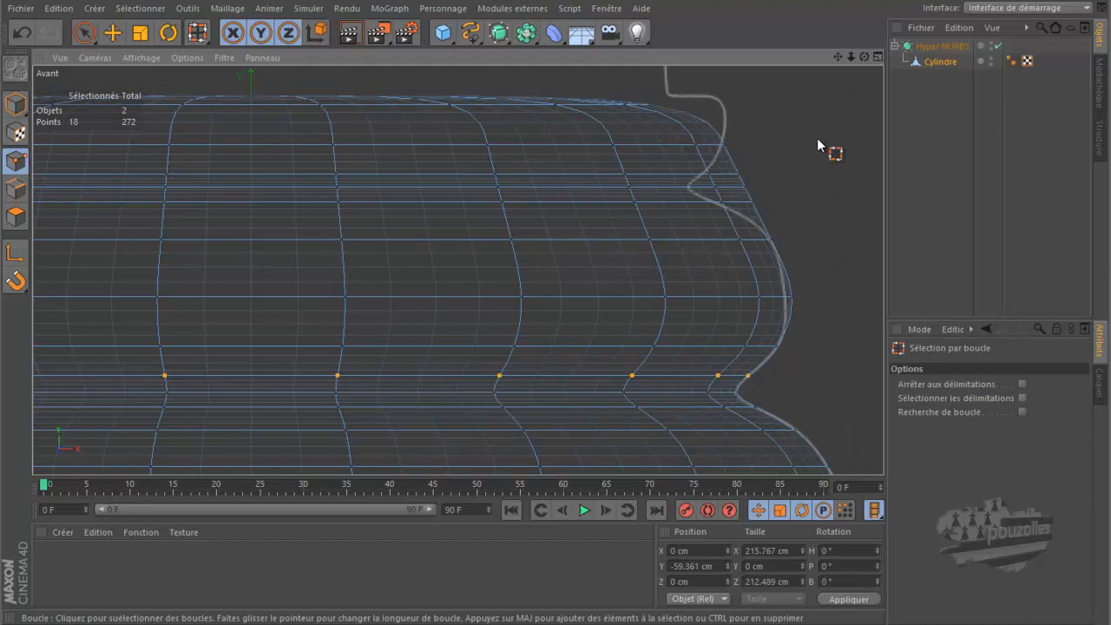
pyautogui.click(674, 205)
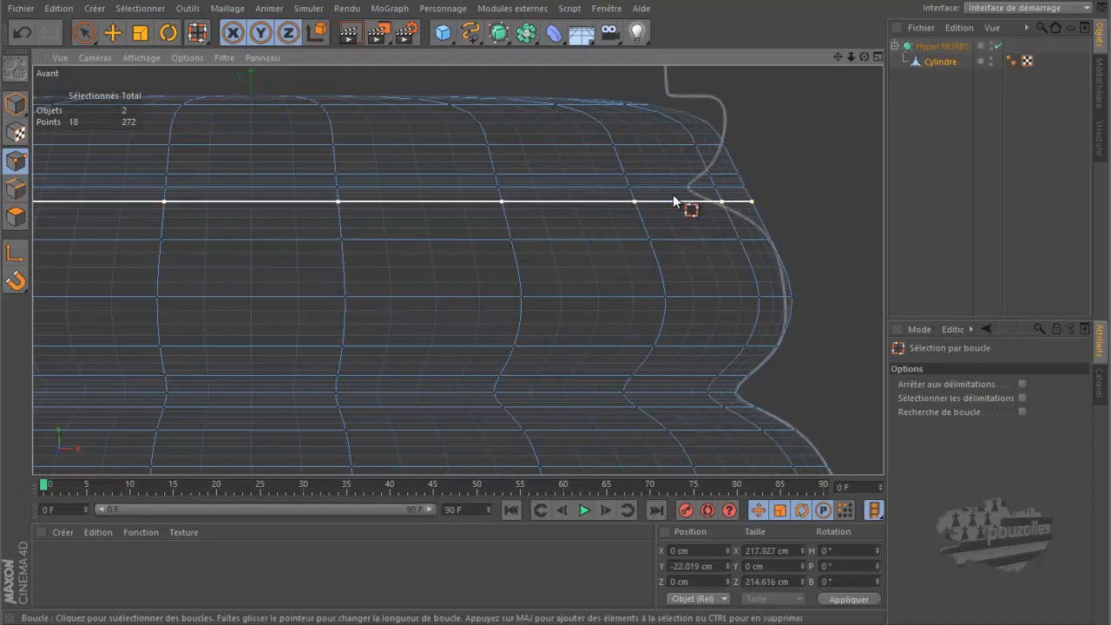
pyautogui.keyDown('shift'); pyautogui.click(669, 188); pyautogui.keyUp('shift')
pyautogui.keyDown('shift'); pyautogui.click(667, 173); pyautogui.keyUp('shift')
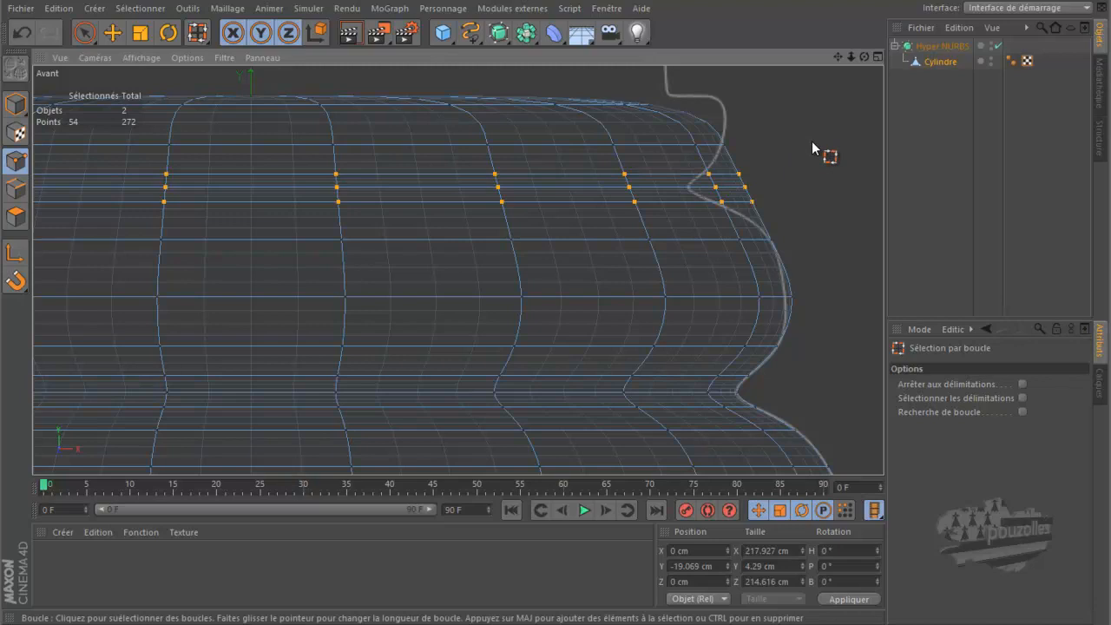
pyautogui.press('t')
pyautogui.press('y')
pyautogui.moveTo(812, 141); pyautogui.dragTo(761, 167)
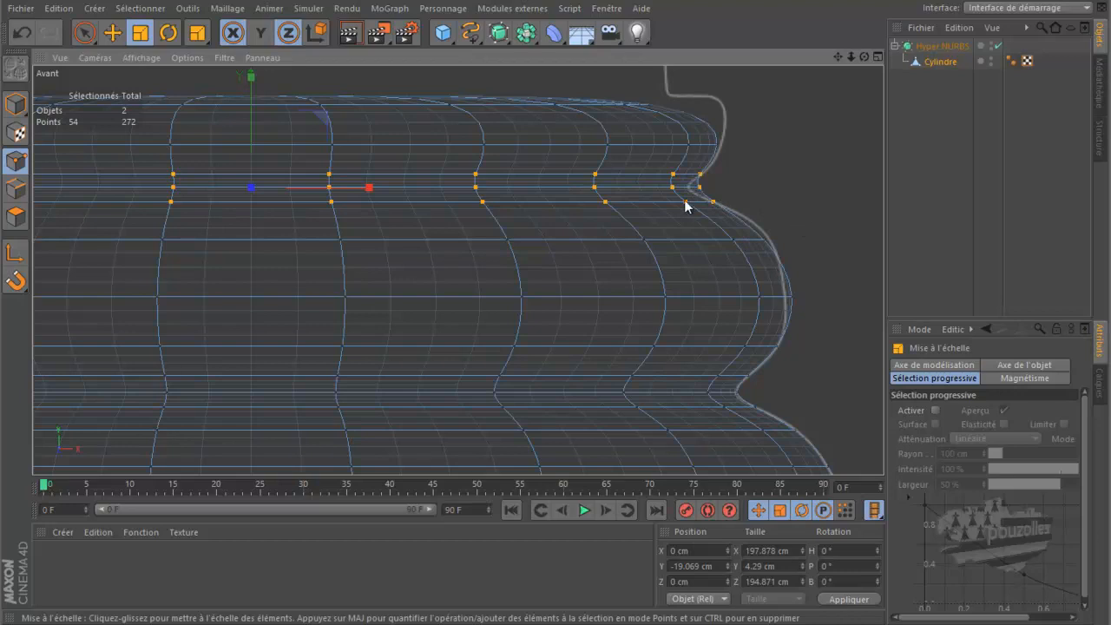
# - Scale only the middle loop of the upper notch in X and Z to about 191 by 188 cm, following the silhouette
pyautogui.press('u')
pyautogui.press('l')
pyautogui.click(637, 193)
pyautogui.press('t')
pyautogui.moveTo(798, 162); pyautogui.dragTo(782, 168)
# - Select the loop just above the upper notch's deepest loop and enlarge it slightly in X and Z to meet the silhouette
pyautogui.press('u')
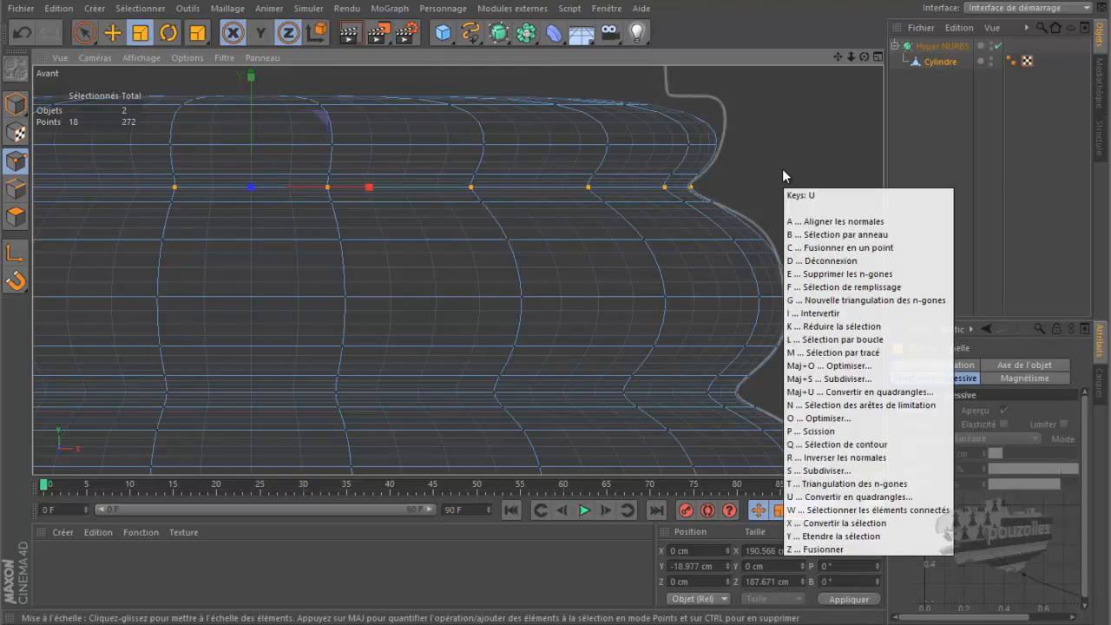
pyautogui.press('l')
pyautogui.click(666, 175)
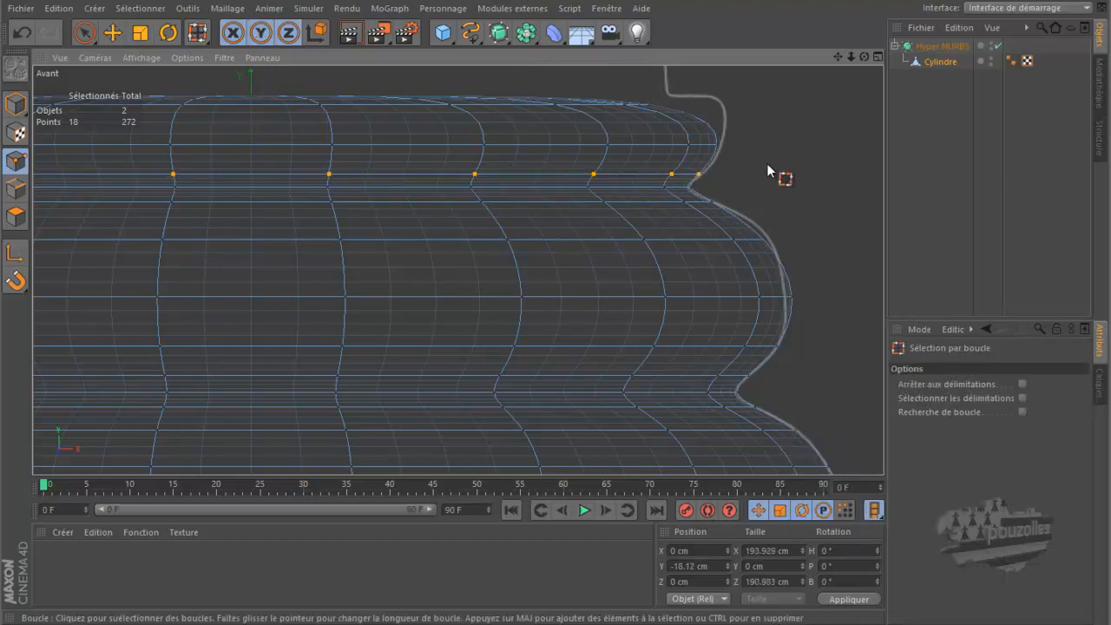
pyautogui.press('t')
pyautogui.press('y')
pyautogui.moveTo(768, 170); pyautogui.dragTo(775, 165)
# - Select the loop on the bulge's upper shoulder and scale it in X and Z to about 230 by 227 cm
pyautogui.press('u')
pyautogui.press('l')
pyautogui.click(705, 243)
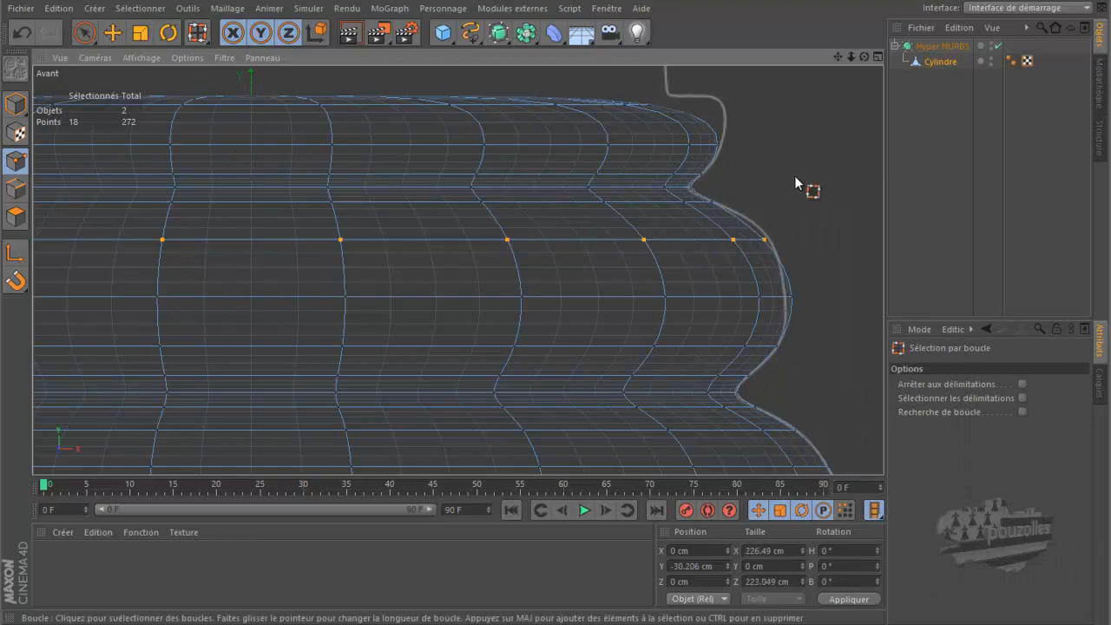
pyautogui.press('t')
pyautogui.press('y')
pyautogui.moveTo(799, 173); pyautogui.dragTo(809, 172)
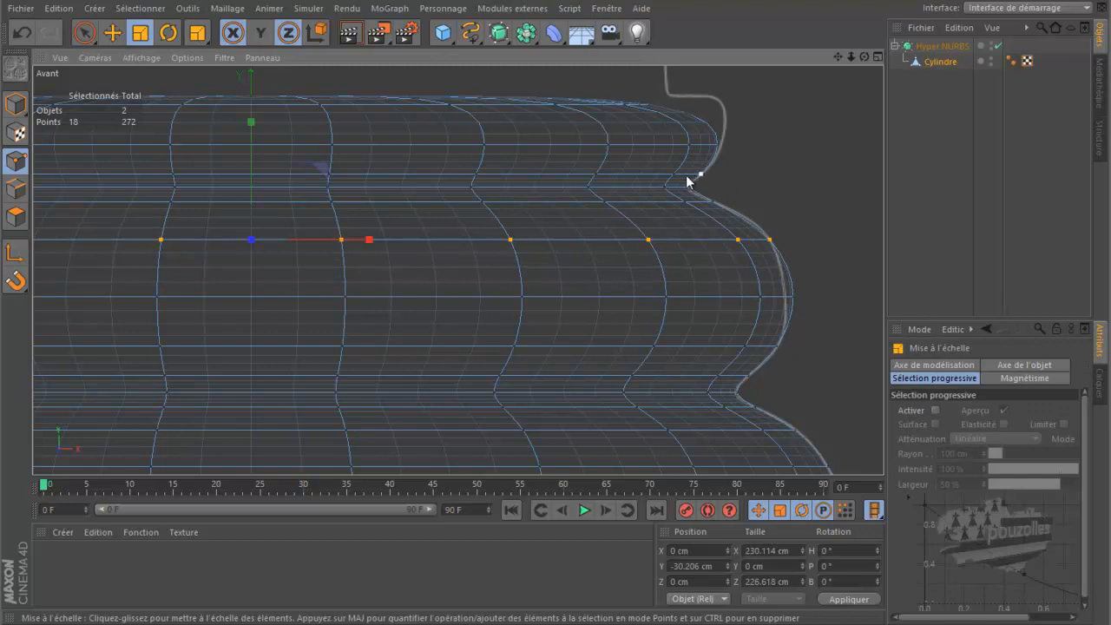
# - Raise the bulge's upper shoulder loop to a Y position of about -29.3 cm and reduce it slightly in X and Z
pyautogui.press('e')
pyautogui.press('y')
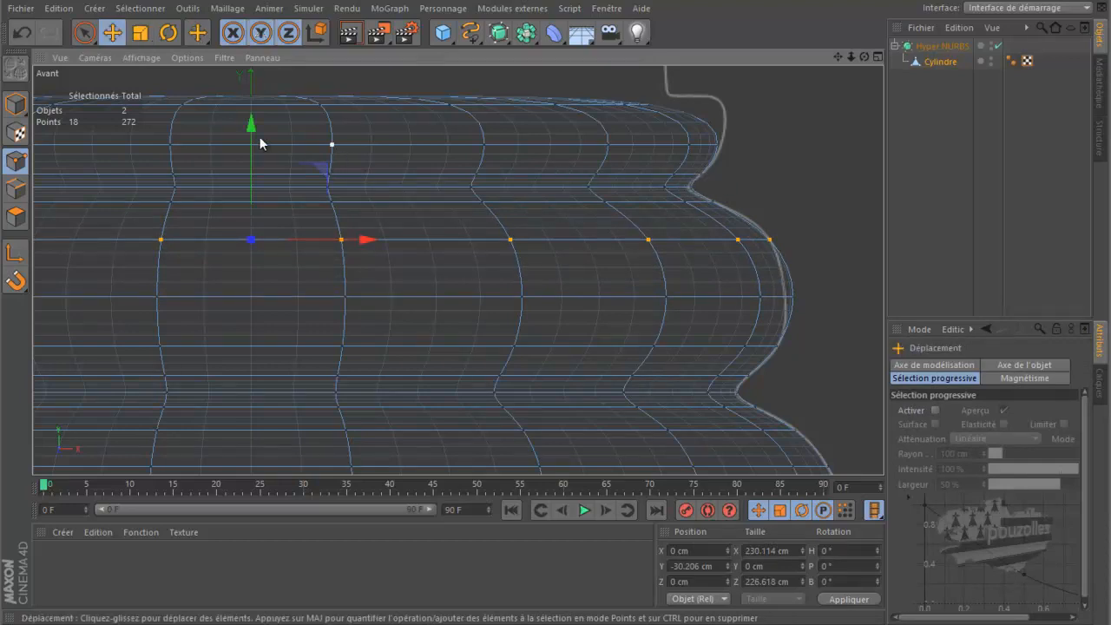
pyautogui.moveTo(250, 120); pyautogui.dragTo(252, 126)
pyautogui.press('t')
pyautogui.press('y')
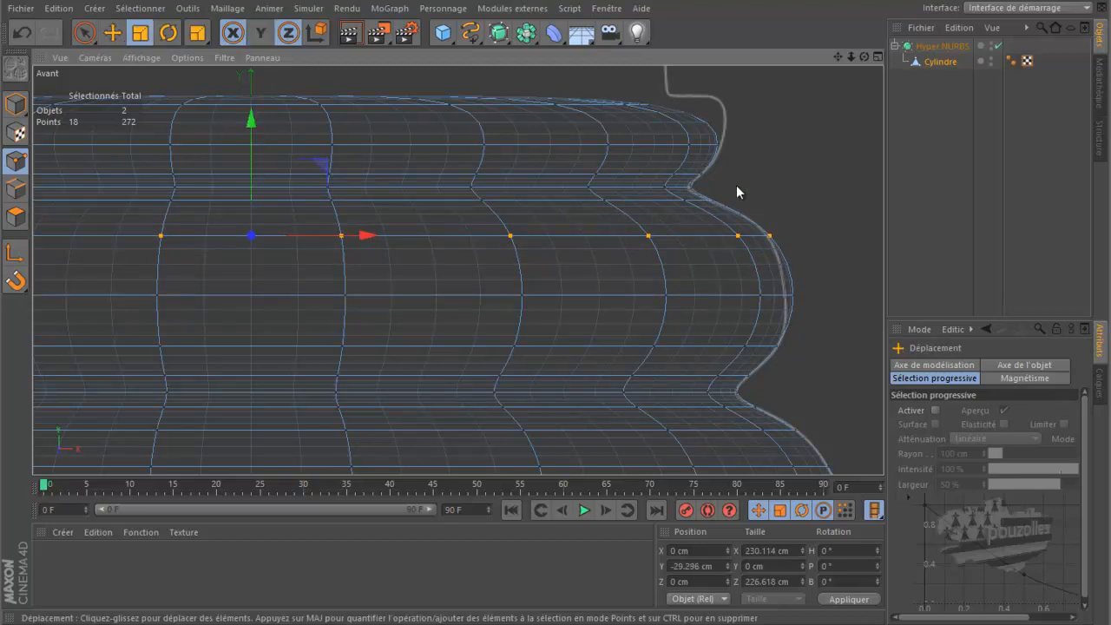
pyautogui.moveTo(823, 180); pyautogui.dragTo(816, 180)
# - Refit the mid-height loop of the bulge by scaling it in X and Z to about 234 by 231 cm
pyautogui.press('u')
pyautogui.press('l')
pyautogui.click(704, 300)
pyautogui.press('t')
pyautogui.moveTo(845, 240); pyautogui.dragTo(833, 253)
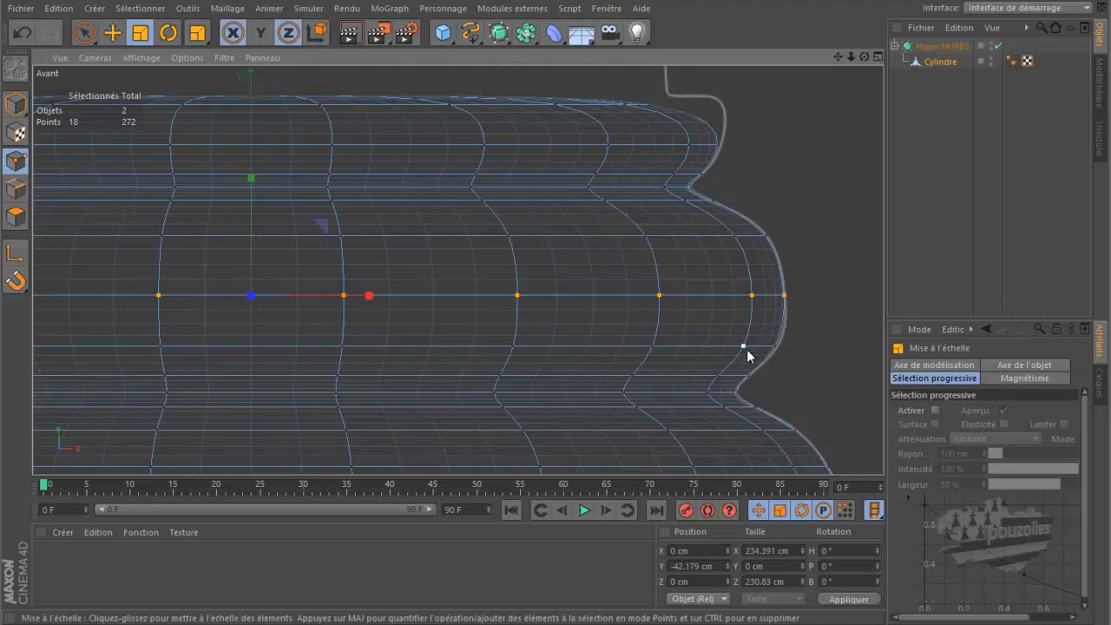
# - Select the loop on the lower part of the bulge and scale it in X and Z to about 232 by 228 cm
pyautogui.press('u')
pyautogui.press('l')
pyautogui.click(756, 340)
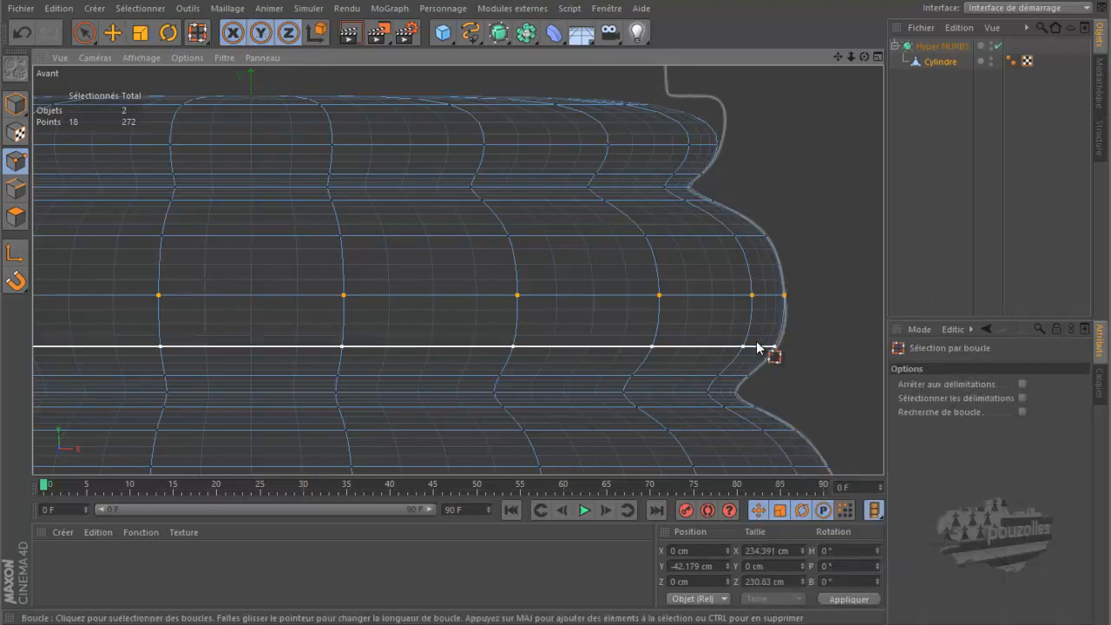
pyautogui.press('t')
pyautogui.moveTo(828, 279); pyautogui.dragTo(837, 284)
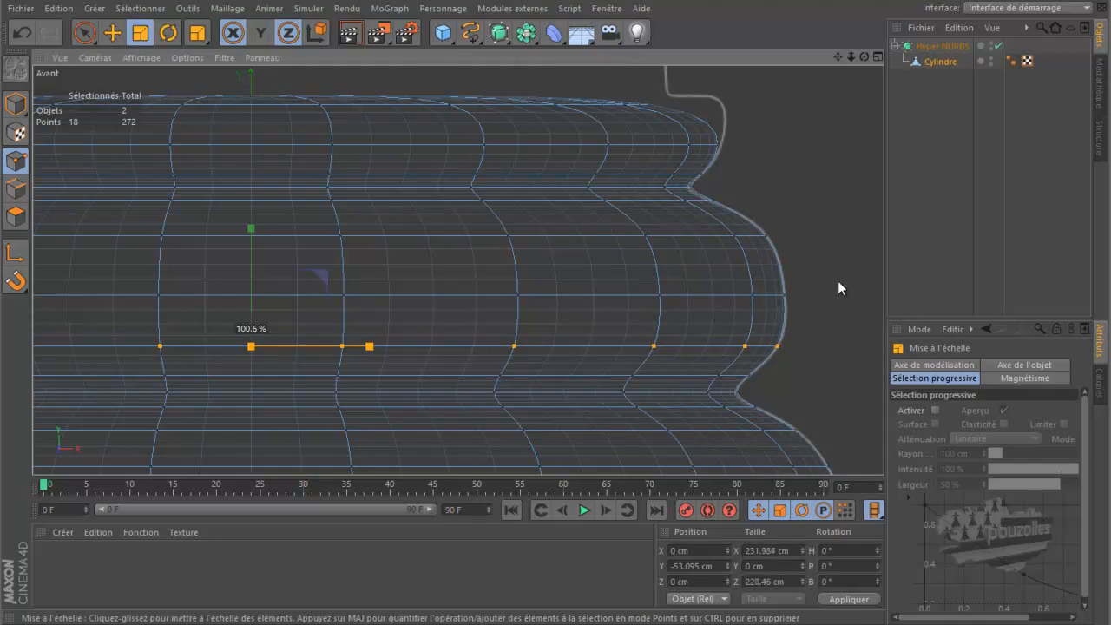
# - Select the loop between the upper notch and the rim and scale it in X and Z to about 210 by 206 cm
pyautogui.moveTo(556, 300); pyautogui.dragTo(556, 300)
pyautogui.scroll(2, 771, 264)
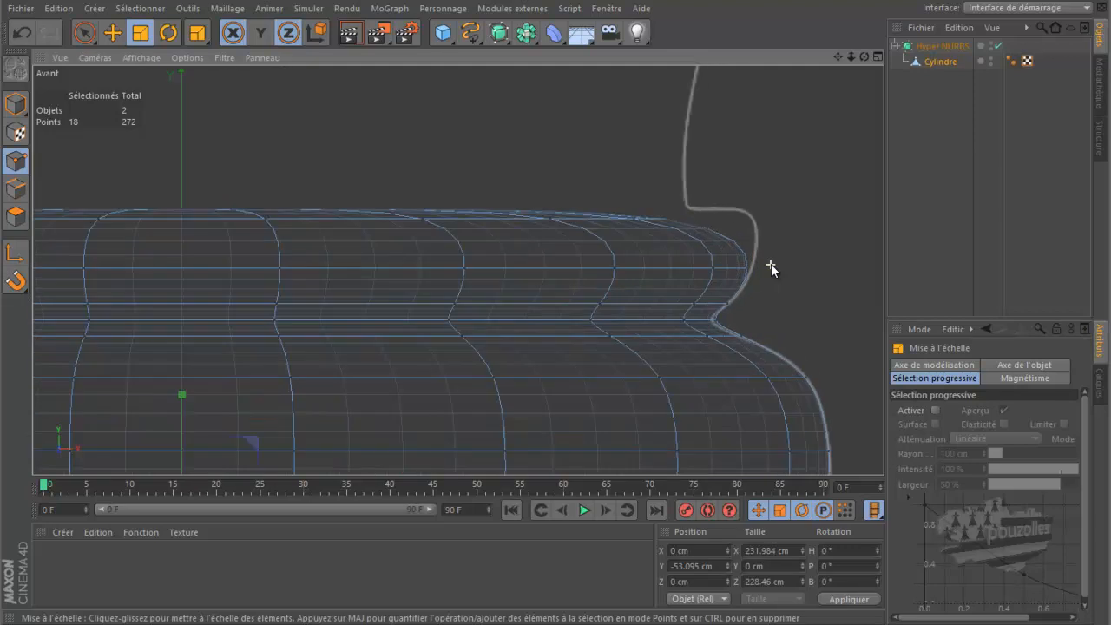
pyautogui.press('u')
pyautogui.press('l')
pyautogui.click(677, 265)
pyautogui.press('t')
pyautogui.press('y')
pyautogui.moveTo(825, 215); pyautogui.dragTo(833, 210)
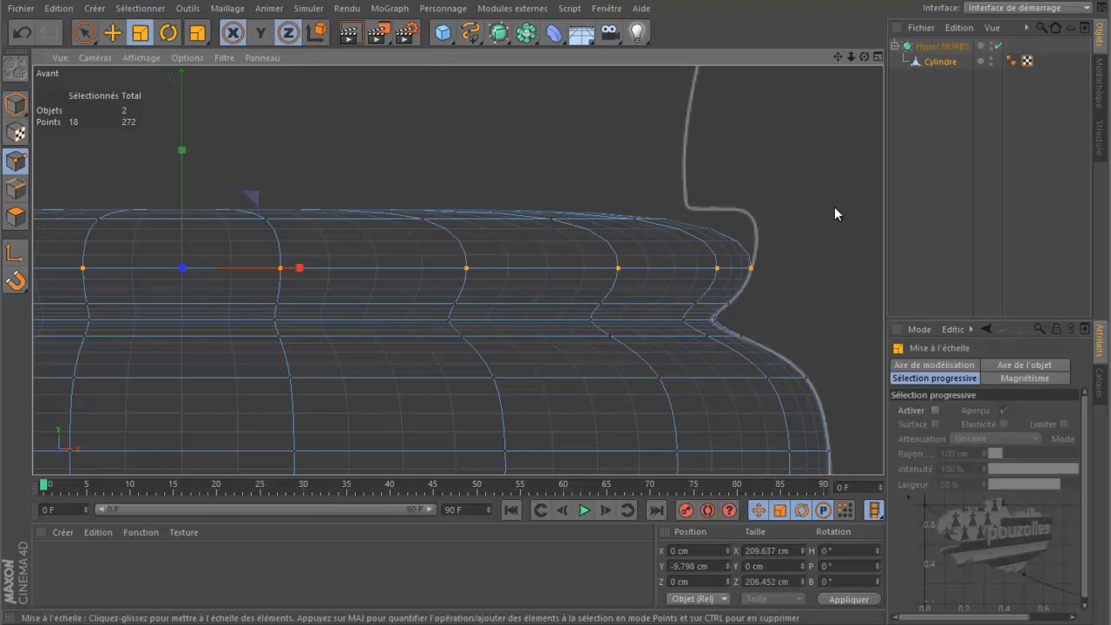
# - Cut an edge loop on the cylinder's top cap, close to its outer rim, in the perspective view
pyautogui.press('k')
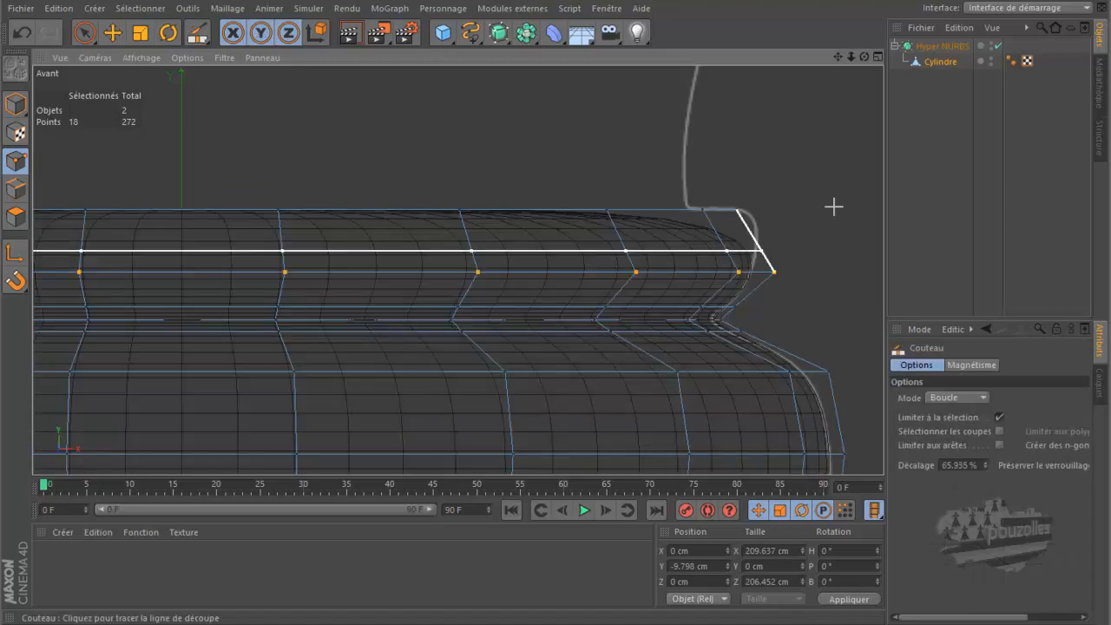
pyautogui.middleClick(434, 156)
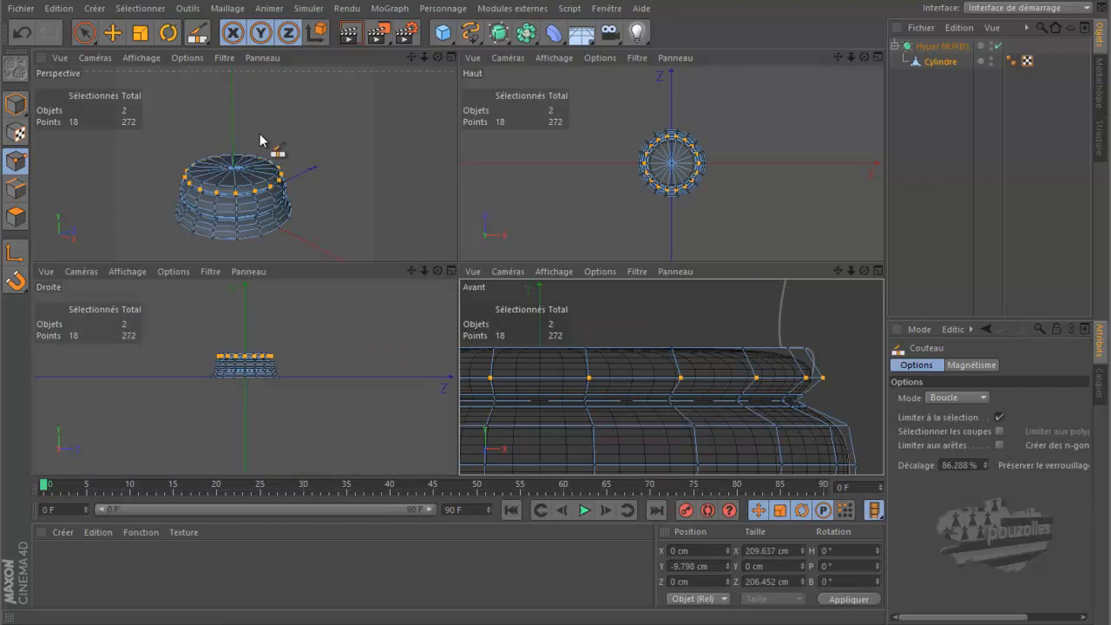
pyautogui.middleClick(262, 136)
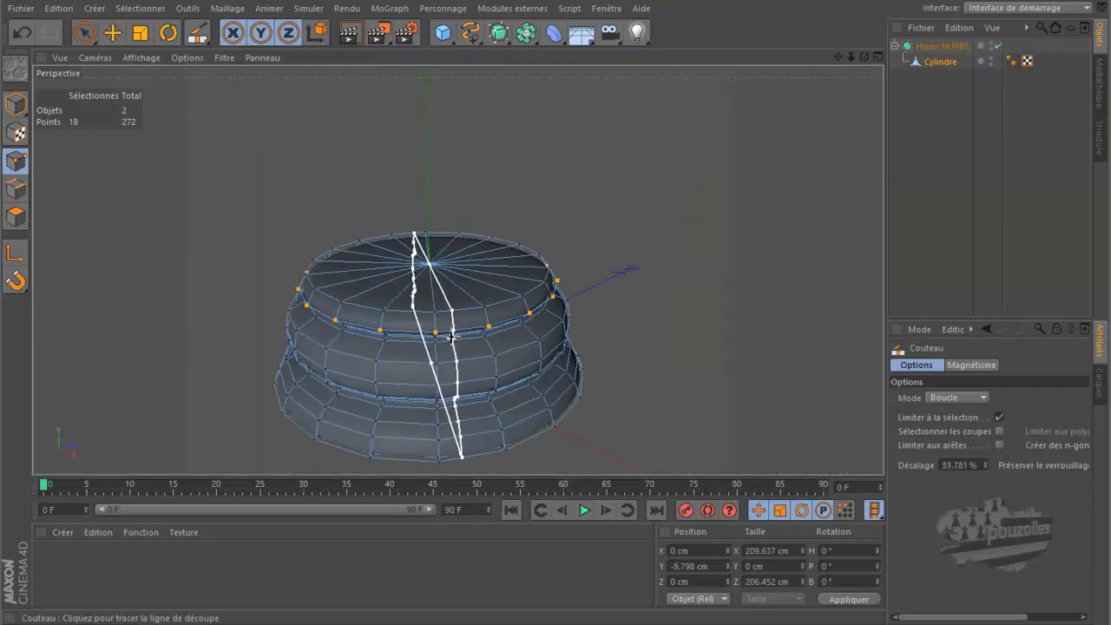
pyautogui.scroll(4, 450, 337)
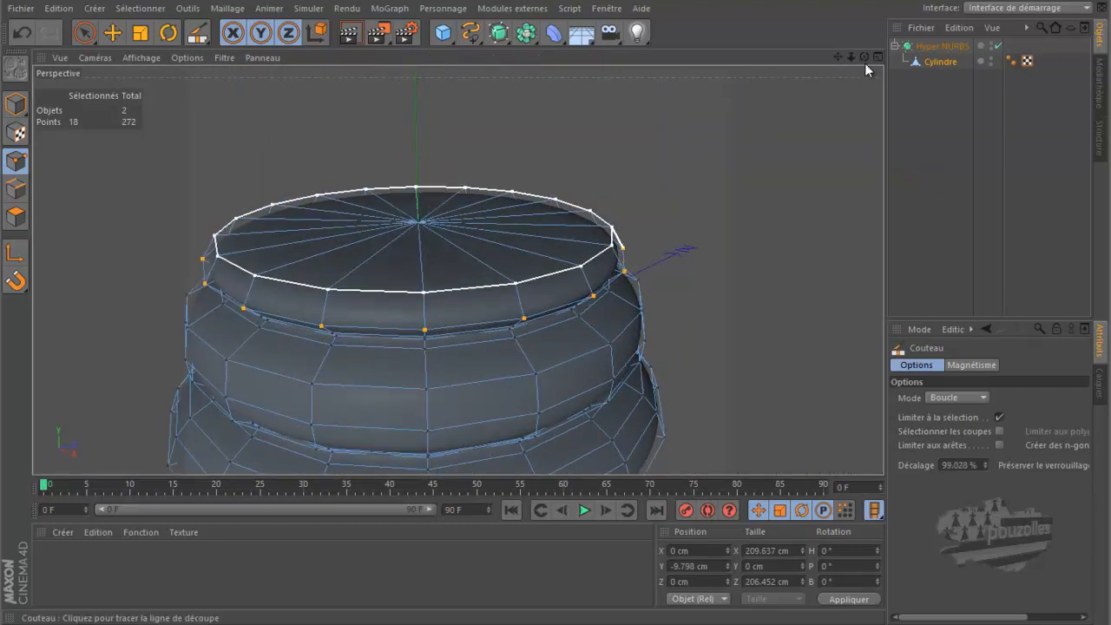
pyautogui.moveTo(865, 57); pyautogui.dragTo(556, 299)
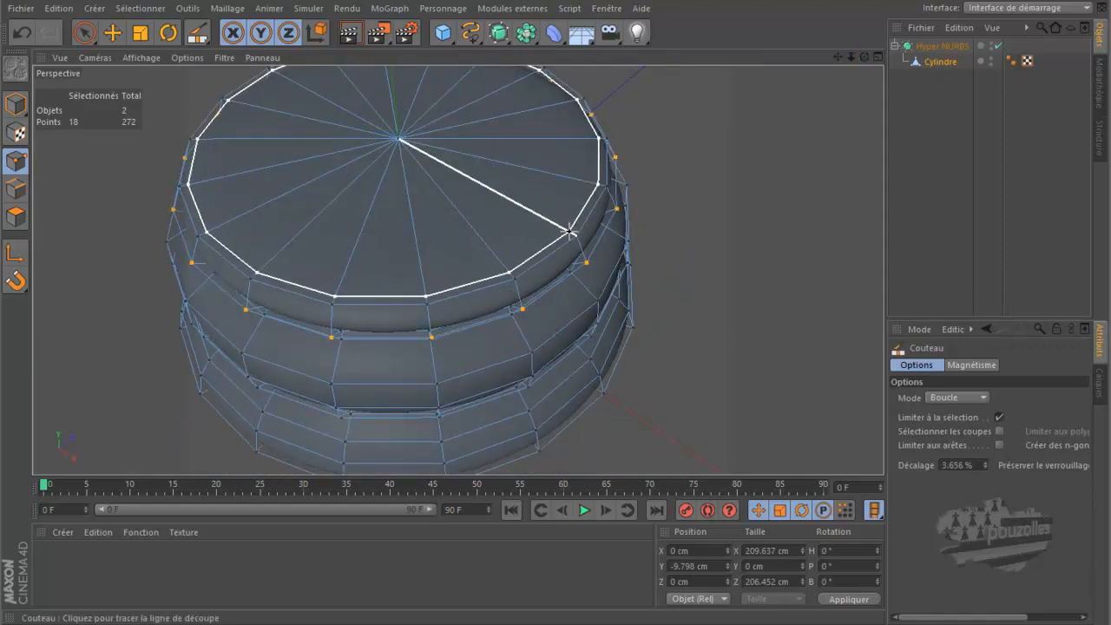
pyautogui.click(621, 208)
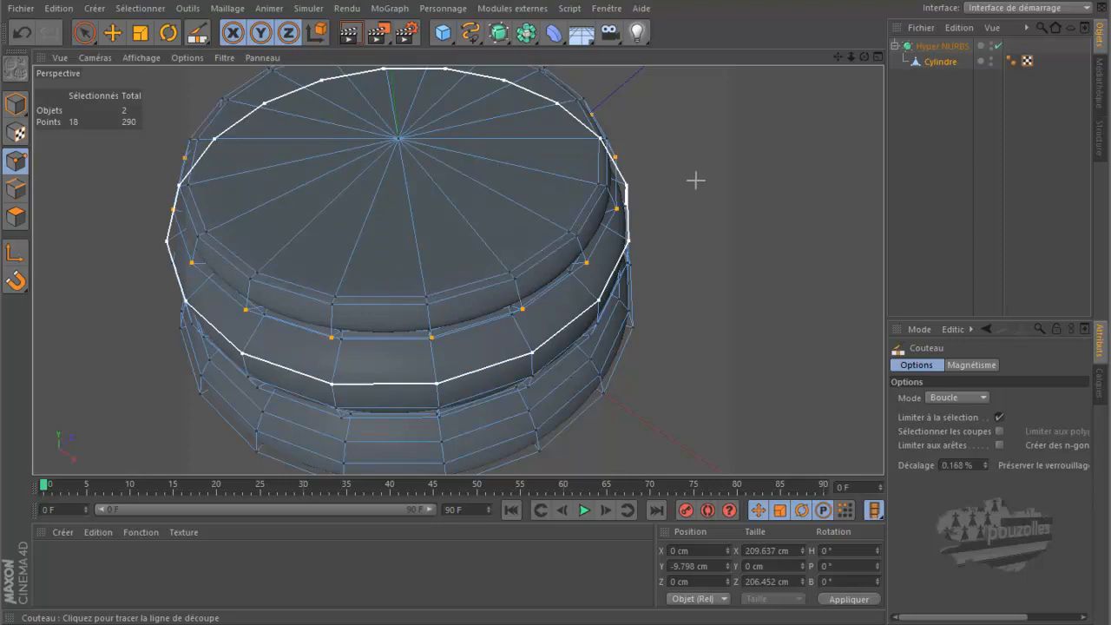
# - Cut another edge loop around the side just below the upper rim, working in the front view
pyautogui.middleClick(698, 178)
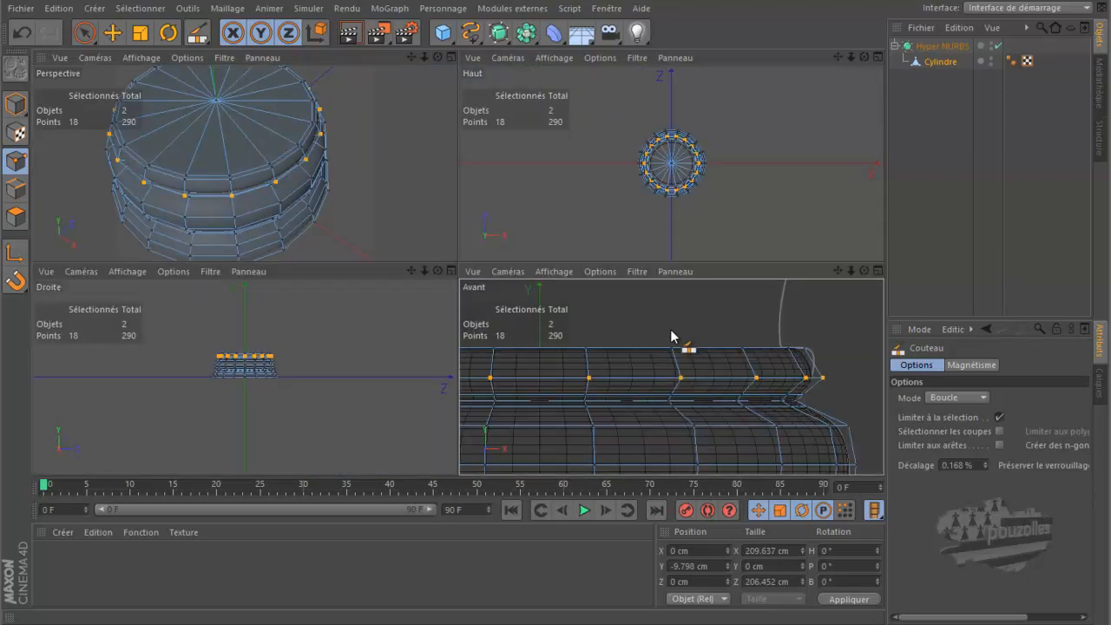
pyautogui.middleClick(667, 323)
pyautogui.scroll(3, 643, 174)
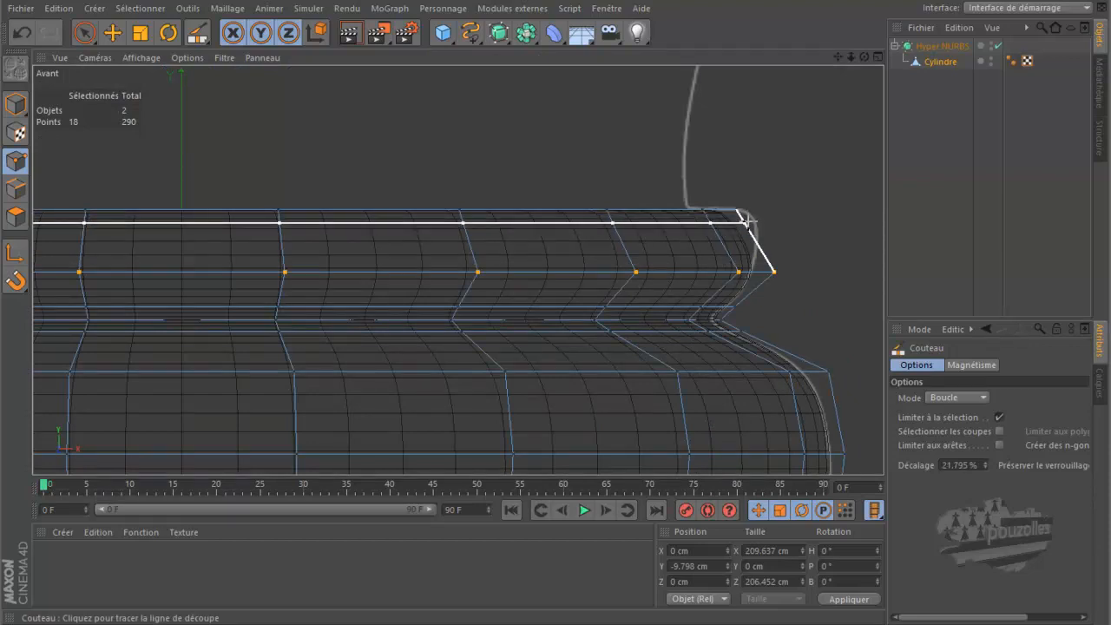
pyautogui.click(748, 224)
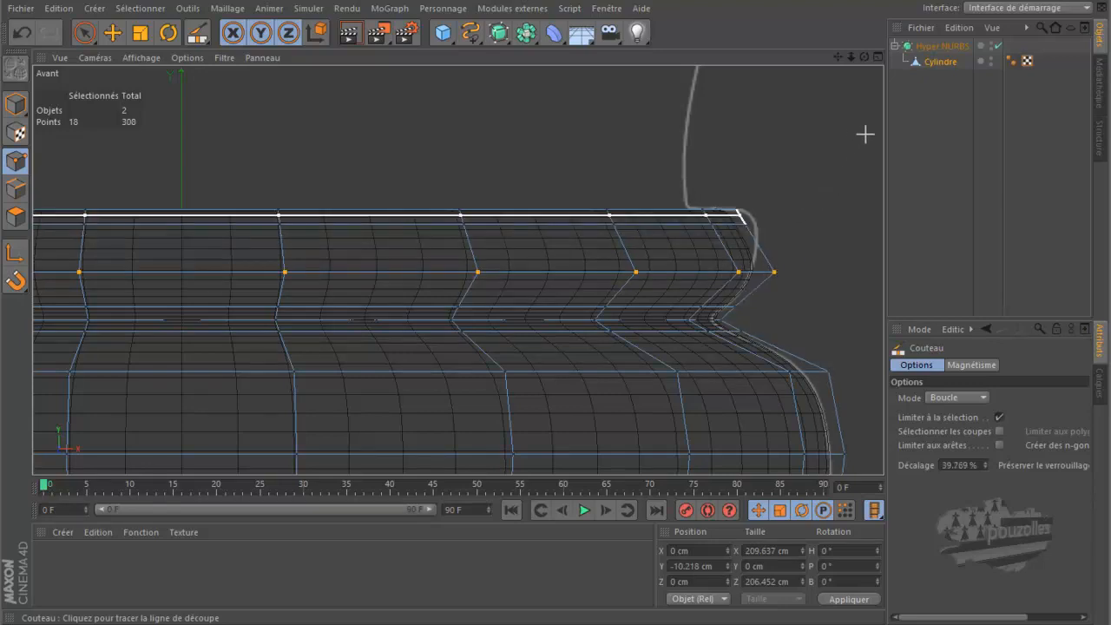
# - Scale the new loop below the rim in X and Z to about 207 by 204 cm and raise it to about Y -1.4 cm
pyautogui.press('u')
pyautogui.press('l')
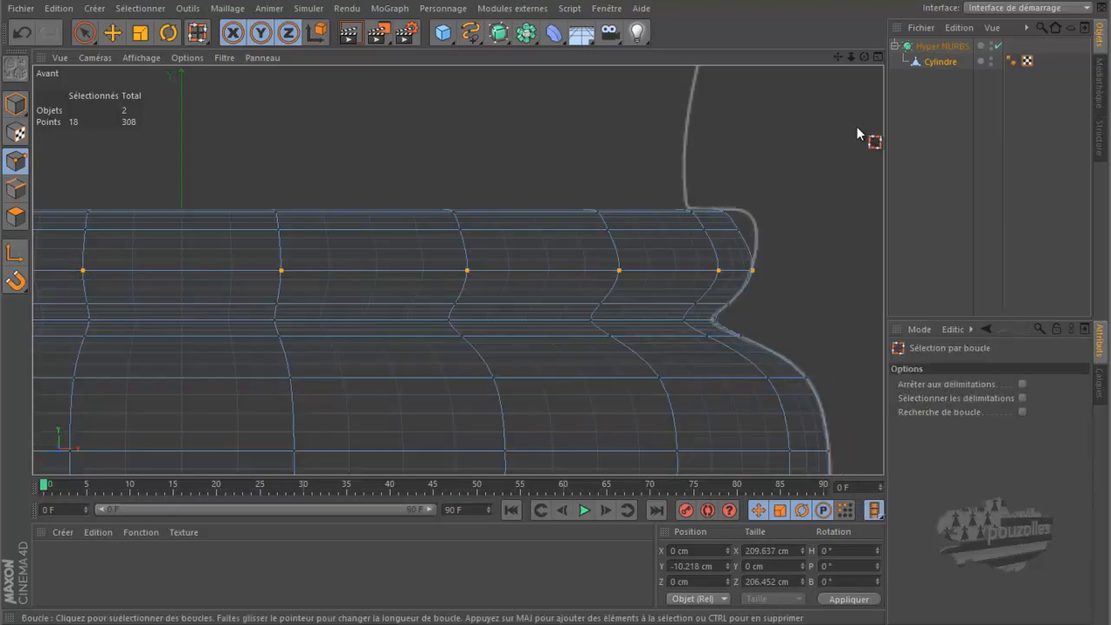
pyautogui.click(704, 224)
pyautogui.press('t')
pyautogui.press('y')
pyautogui.moveTo(816, 139); pyautogui.dragTo(842, 138)
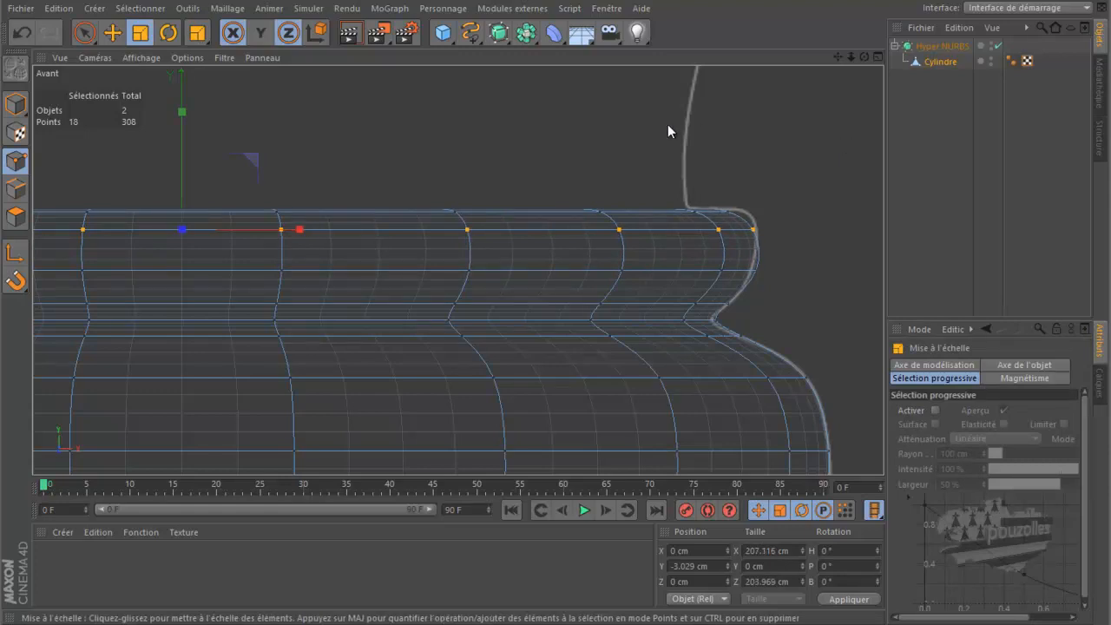
pyautogui.press('e')
pyautogui.press('y')
pyautogui.moveTo(181, 118); pyautogui.dragTo(183, 107)
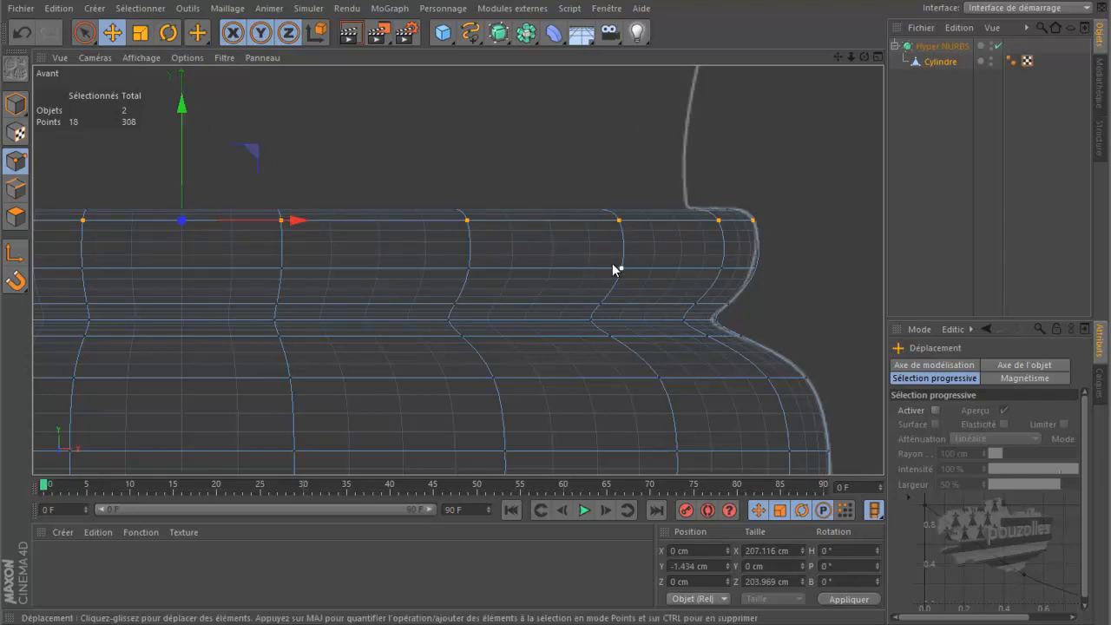
# - Select the loop midway between the rim and upper notch and reduce it in X and Z to about 207 by 204 cm
pyautogui.press('u')
pyautogui.press('l')
pyautogui.click(649, 267)
pyautogui.press('t')
pyautogui.press('y')
pyautogui.moveTo(808, 174); pyautogui.dragTo(805, 174)
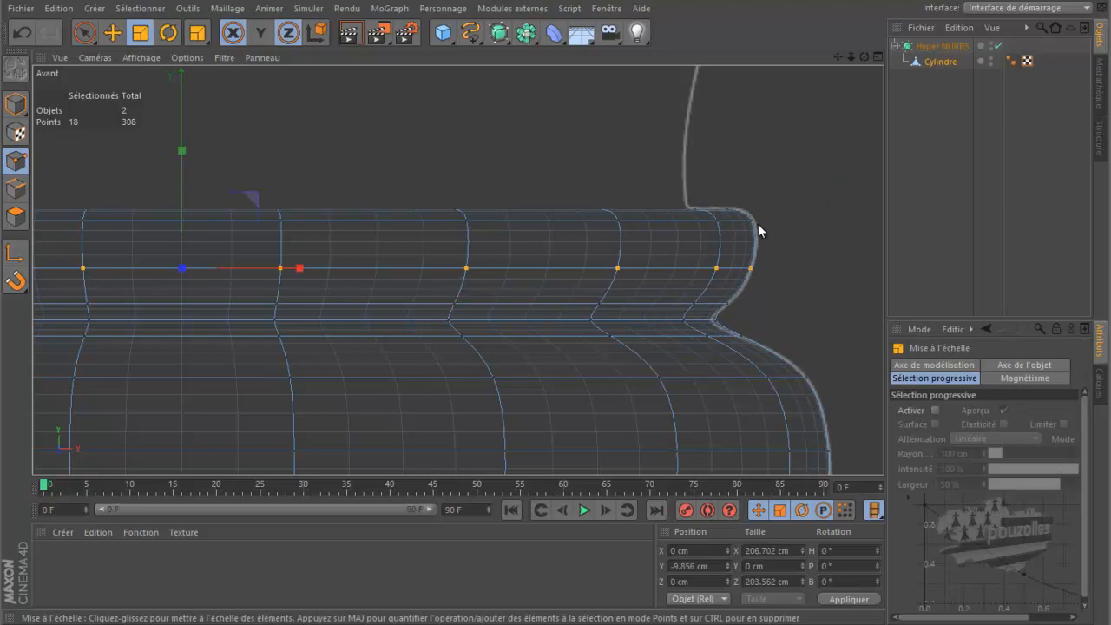
# - Inspect the smoothed pedestal's profile and top from several angles in the perspective view
pyautogui.scroll(-5, 780, 288)
pyautogui.scroll(-2, 781, 289)
pyautogui.scroll(-2, 521, 213)
pyautogui.middleClick(243, 207)
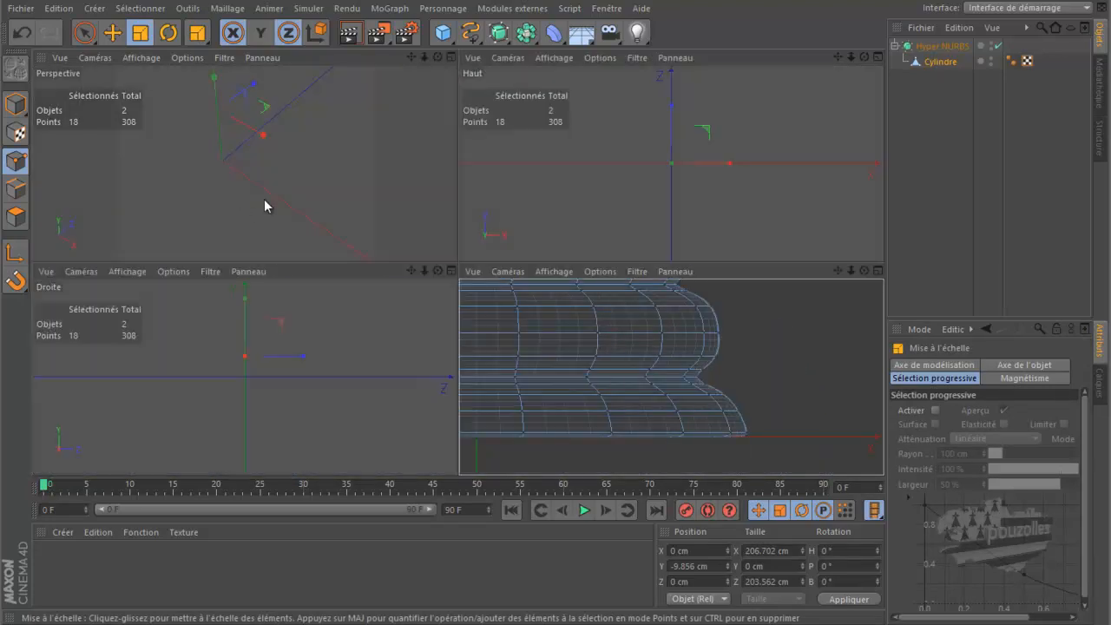
pyautogui.middleClick(274, 197)
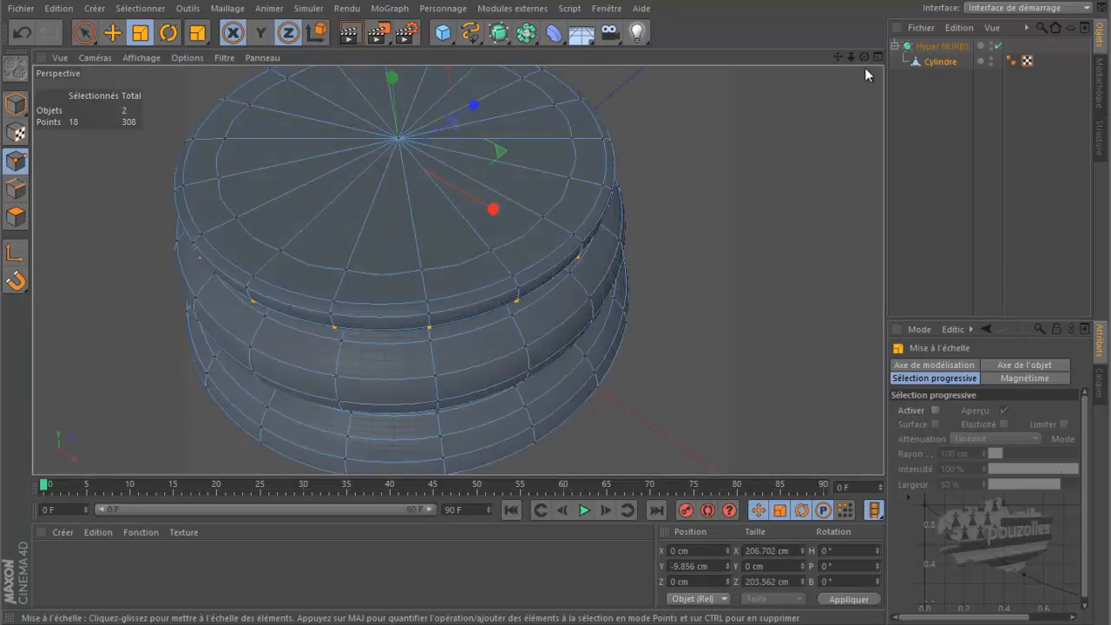
pyautogui.moveTo(866, 59); pyautogui.dragTo(607, 226)
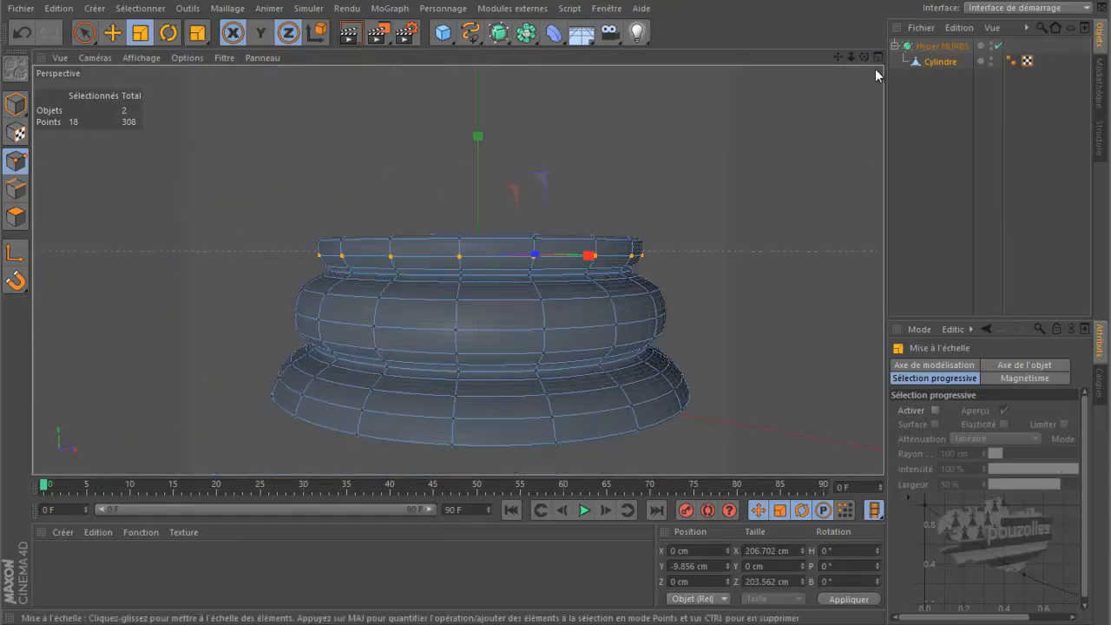
pyautogui.moveTo(864, 55); pyautogui.dragTo(556, 299)
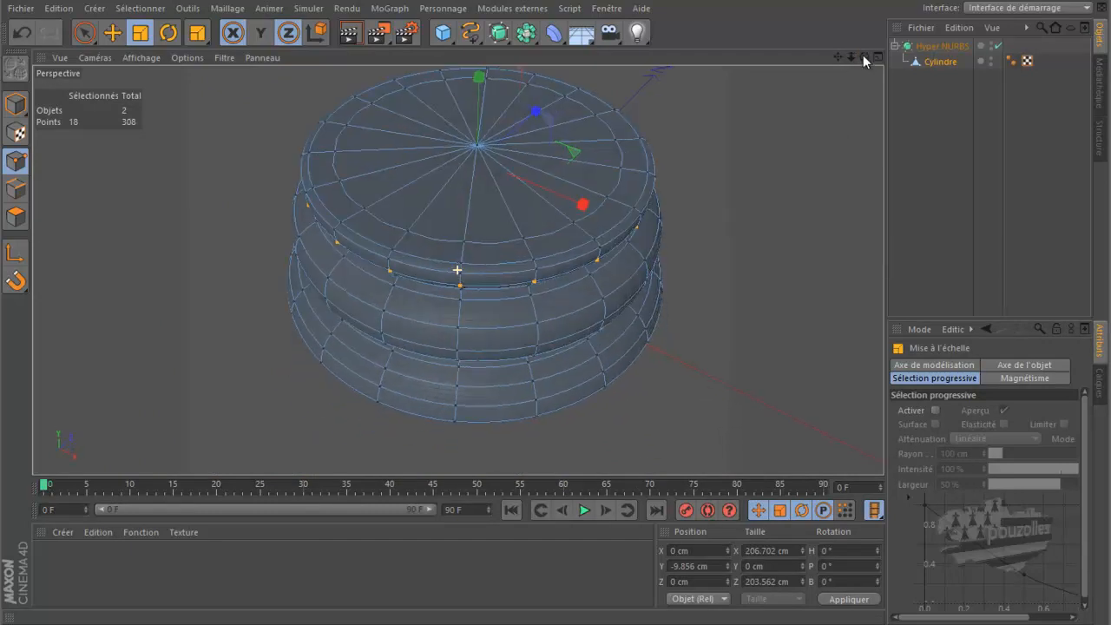
# - Disable the Hyper NURBS smoothing and bring the unsmoothed top cap into view from above
pyautogui.moveTo(836, 55); pyautogui.dragTo(554, 305)
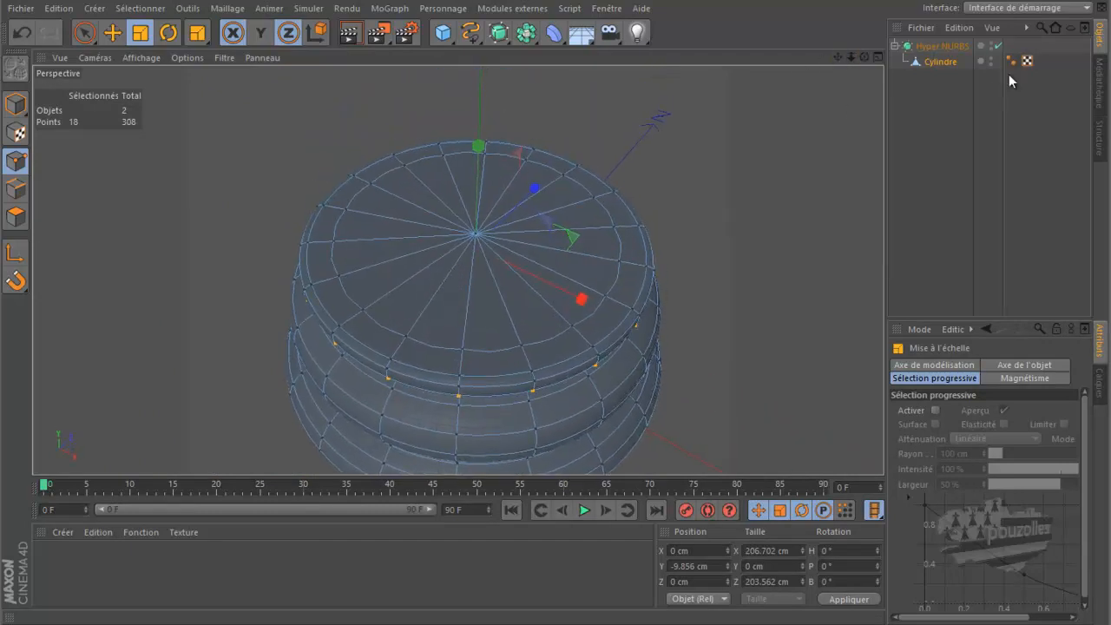
pyautogui.click(998, 45)
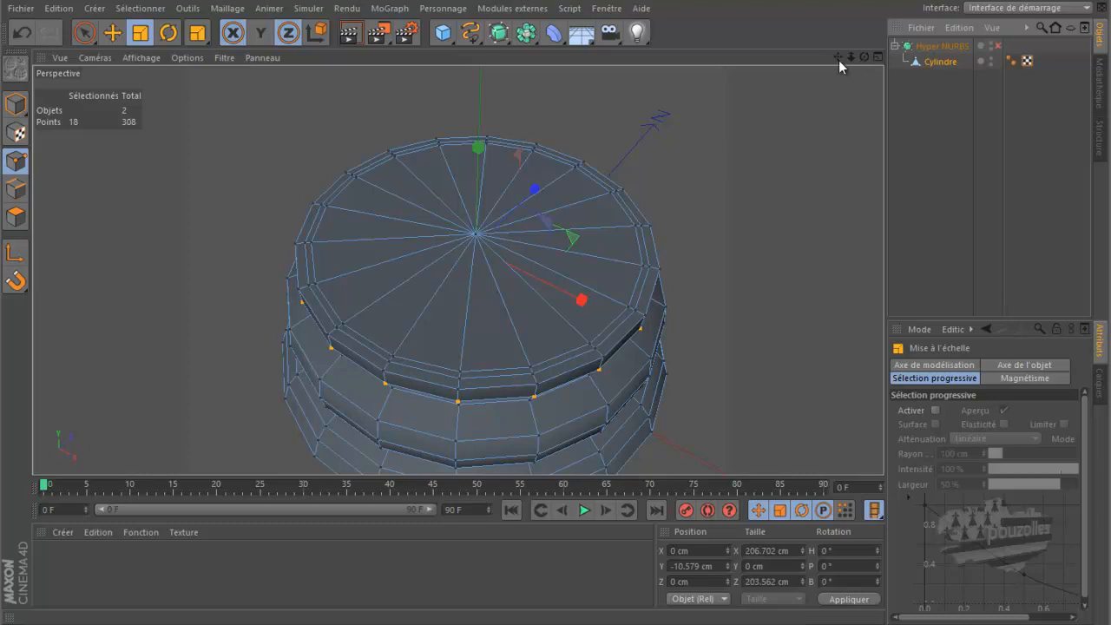
pyautogui.moveTo(866, 56); pyautogui.dragTo(558, 307)
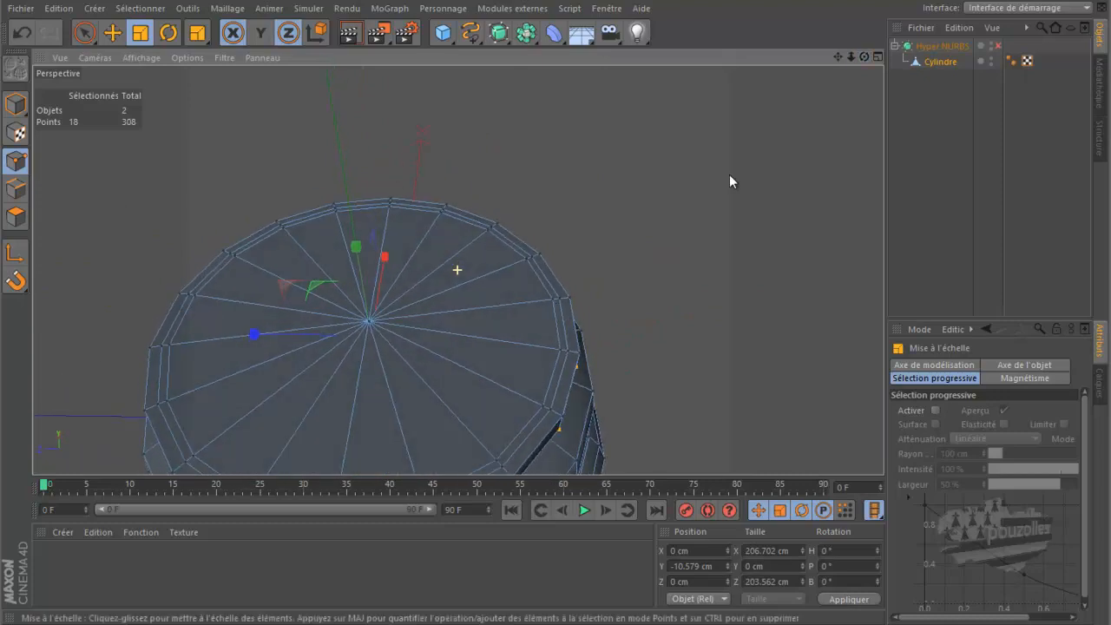
# - Clear the point selection and cut two parallel lines across the top cap, either side of its center, using the Knife in Line mode
pyautogui.scroll(-2, 729, 175)
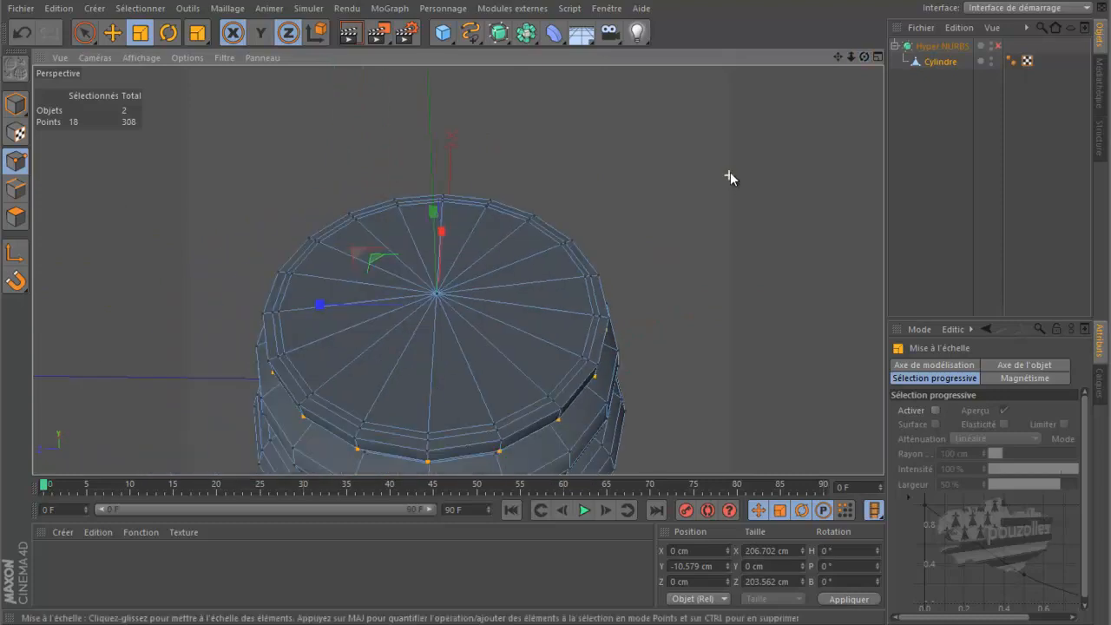
pyautogui.click(617, 99)
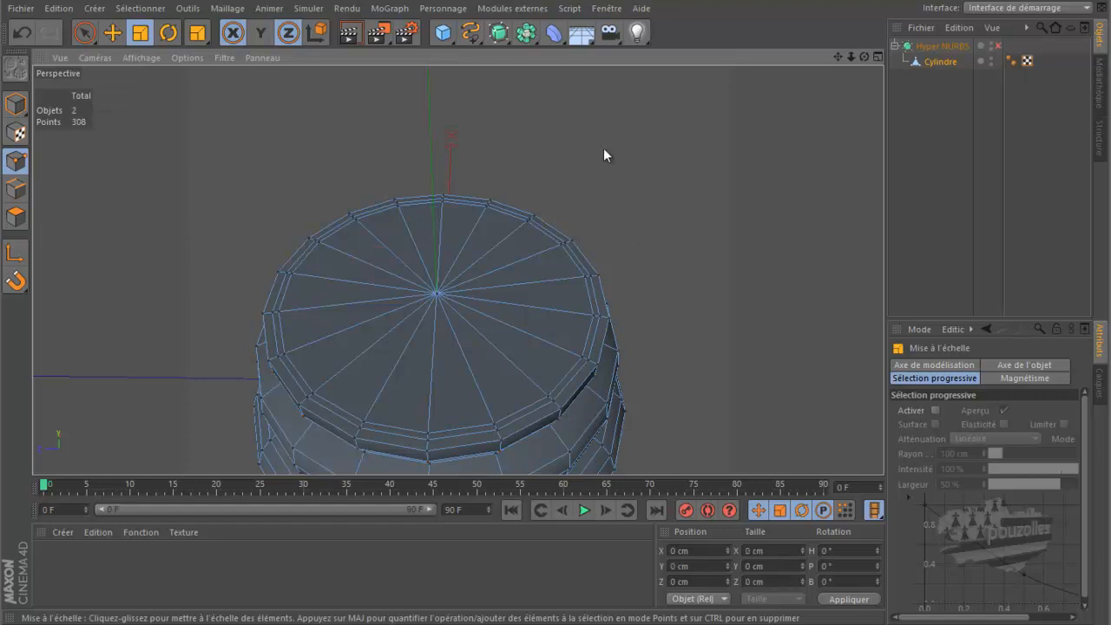
pyautogui.press('k')
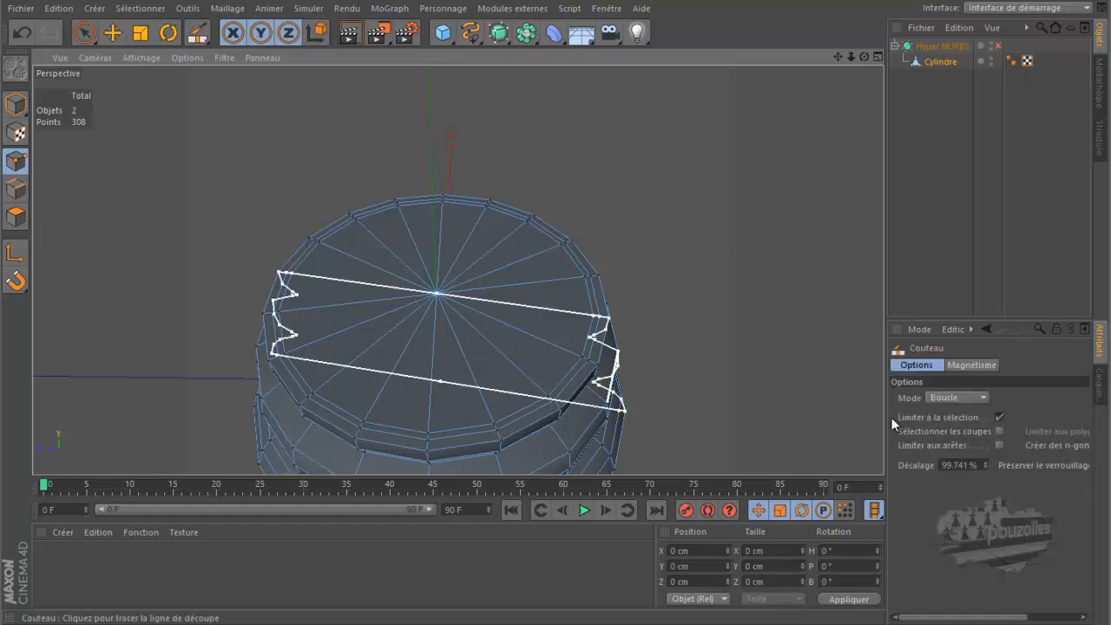
pyautogui.click(948, 397)
pyautogui.click(947, 415)
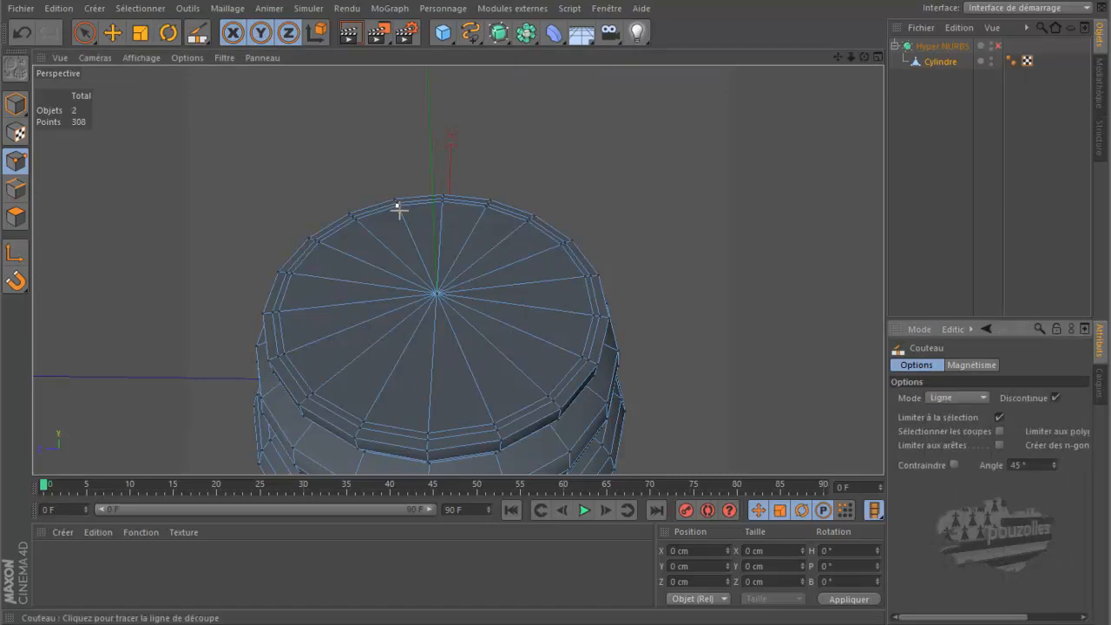
pyautogui.moveTo(398, 206)
pyautogui.mouseDown()
pyautogui.moveTo(396, 292)
pyautogui.moveTo(363, 418)
pyautogui.mouseUp()
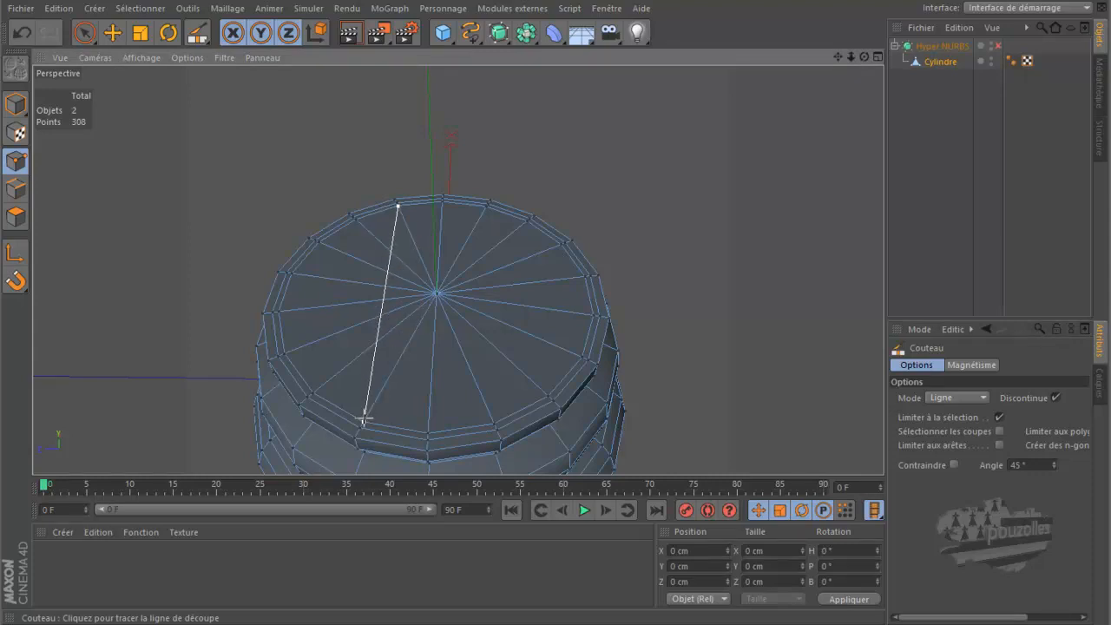
pyautogui.click(365, 418)
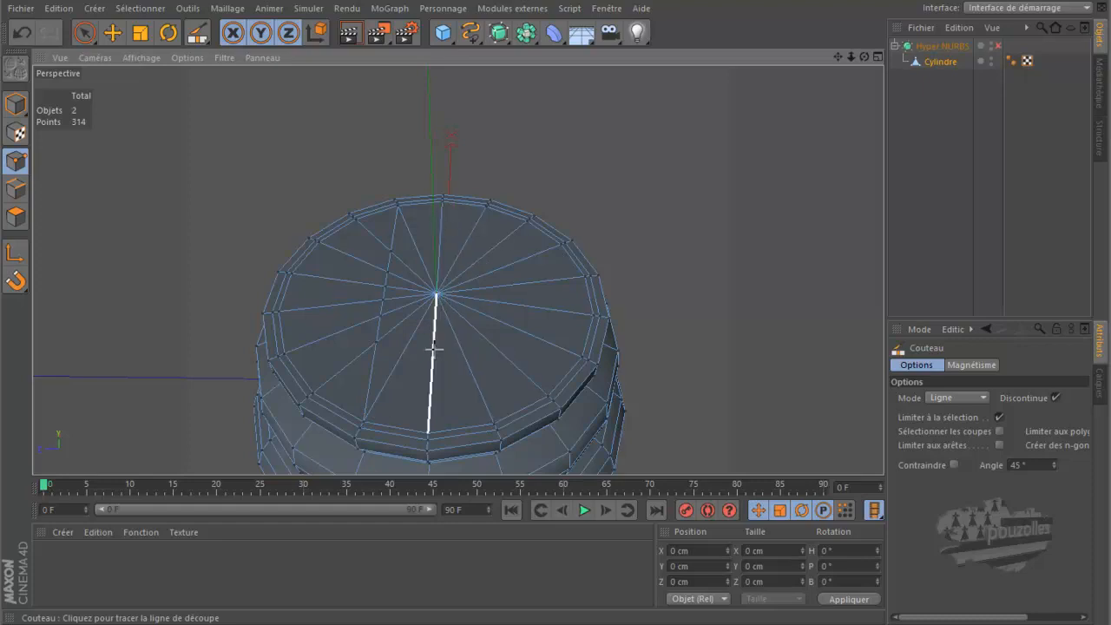
pyautogui.click(486, 208)
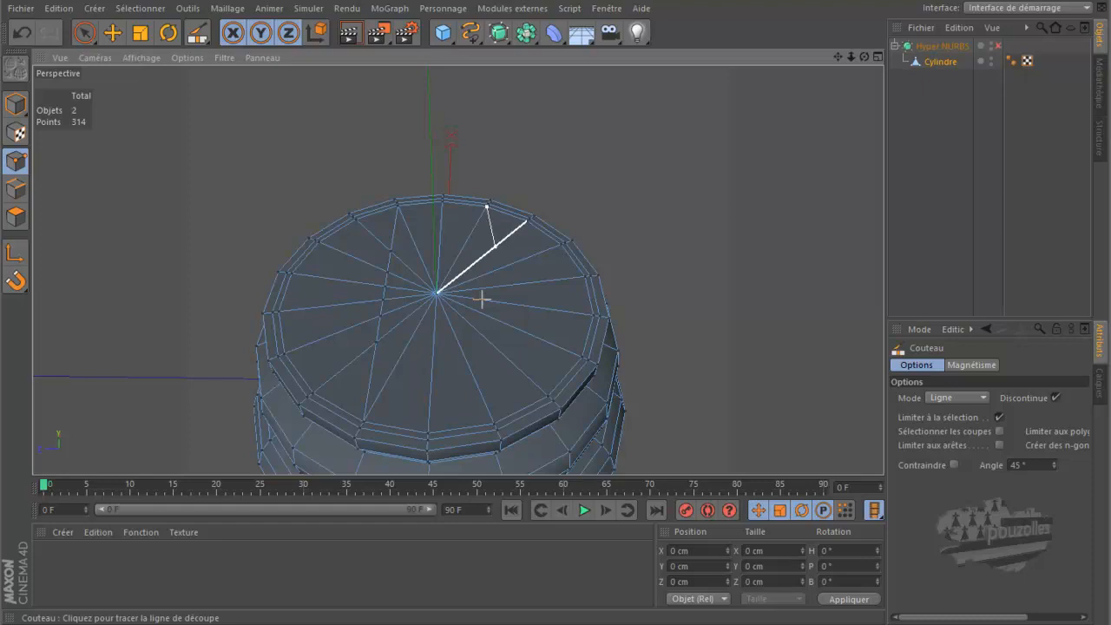
pyautogui.click(491, 420)
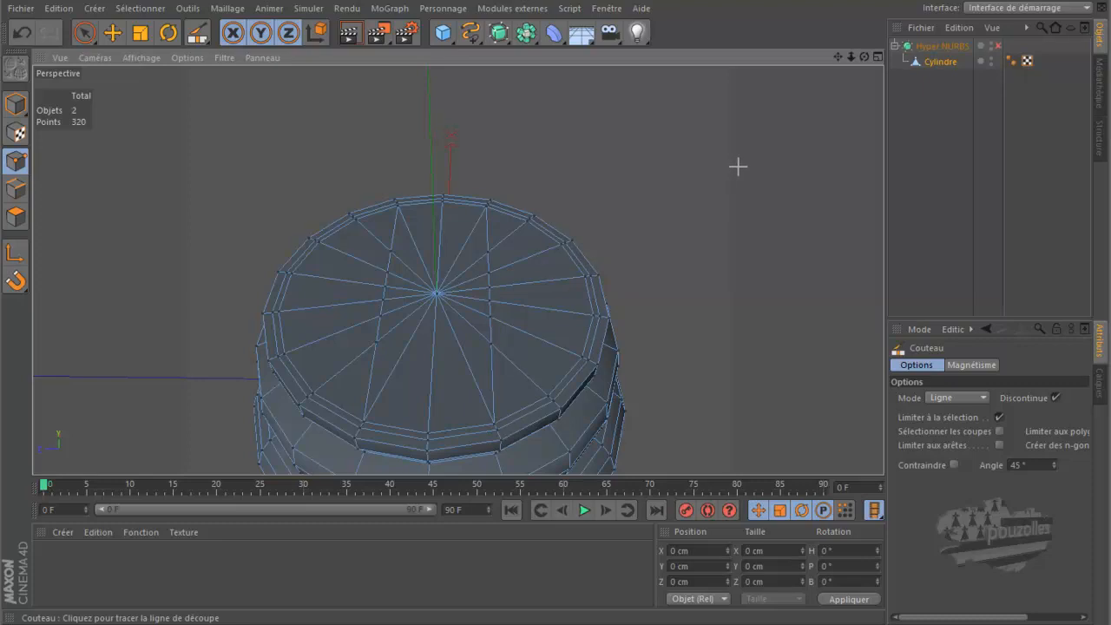
# - Select all the triangular polygons in the strip between the two cuts on the top cap and delete them
pyautogui.scroll(4, 429, 397)
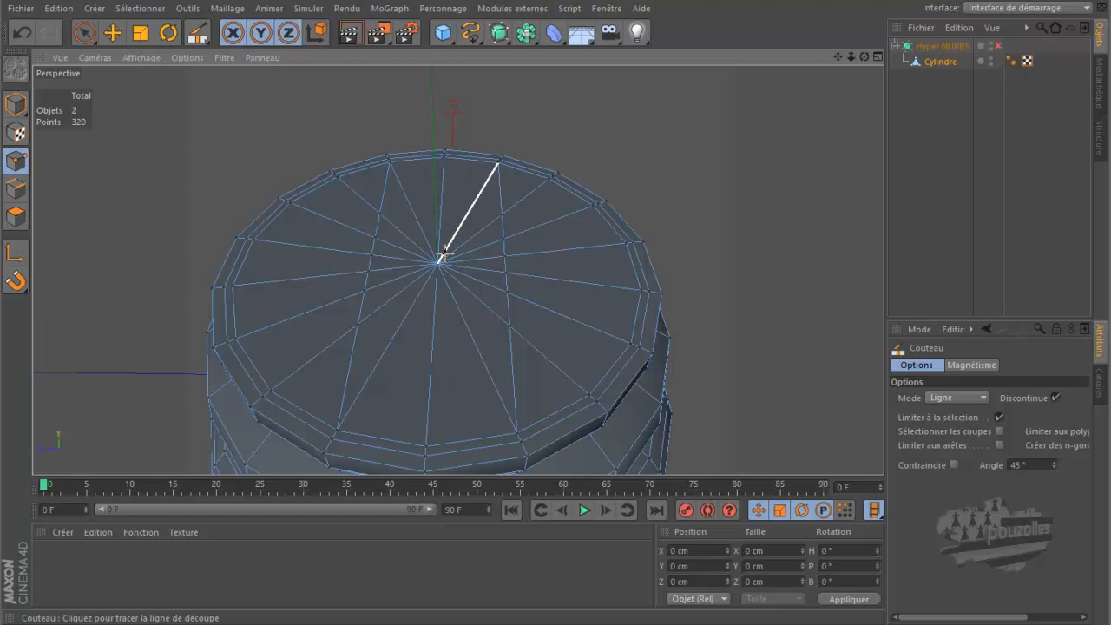
pyautogui.click(16, 216)
pyautogui.click(95, 33)
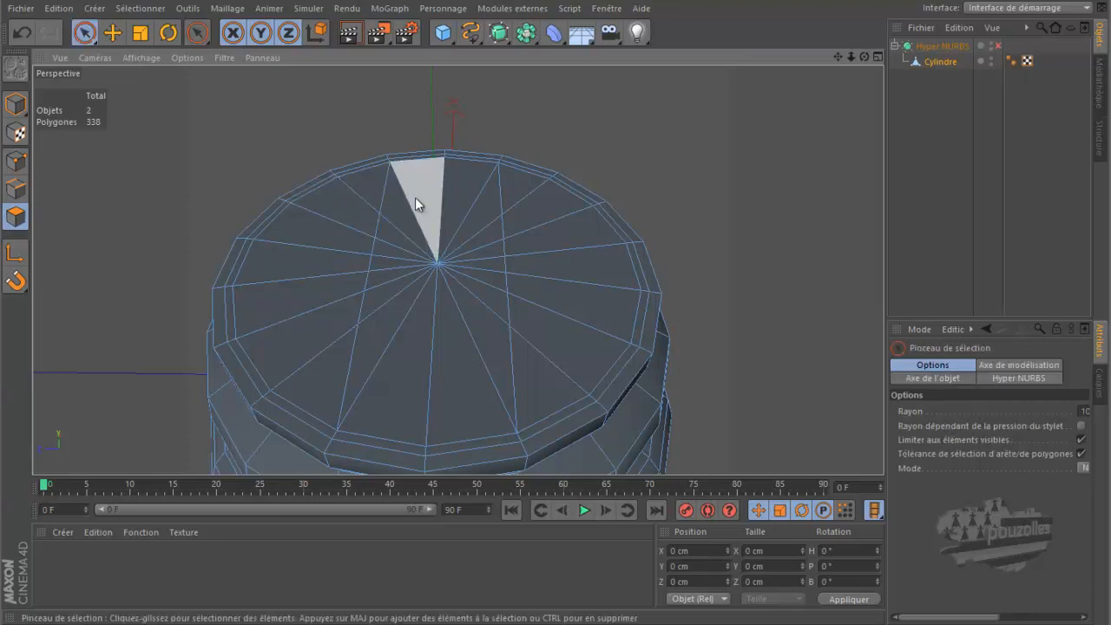
pyautogui.moveTo(415, 197)
pyautogui.mouseDown()
pyautogui.moveTo(437, 205)
pyautogui.moveTo(461, 240)
pyautogui.moveTo(460, 283)
pyautogui.moveTo(440, 328)
pyautogui.moveTo(416, 264)
pyautogui.mouseUp()
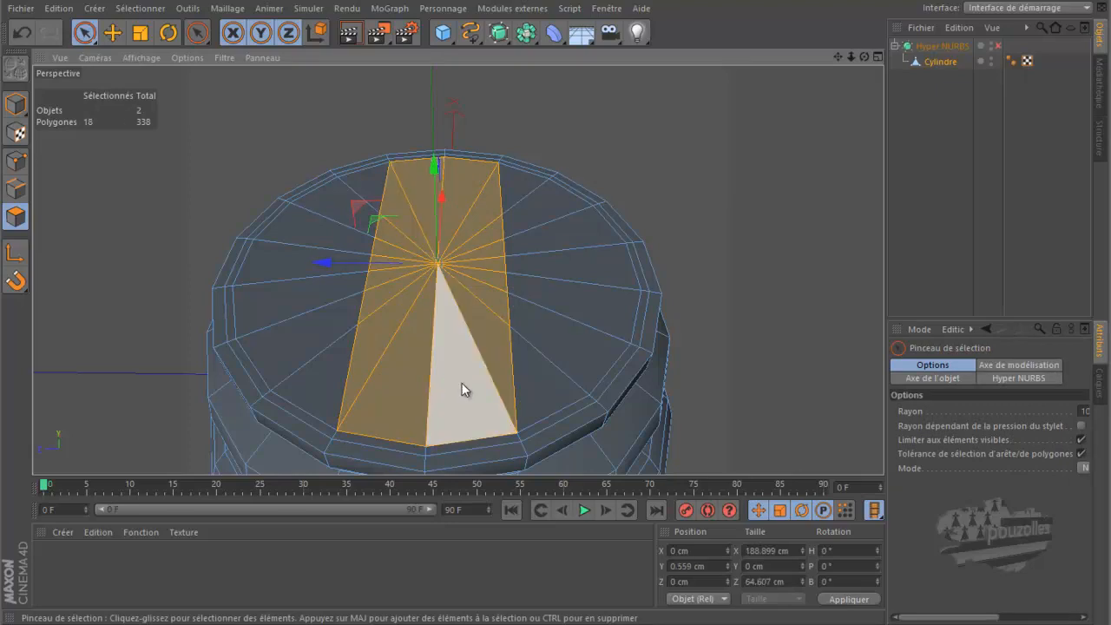
pyautogui.press('Delete')
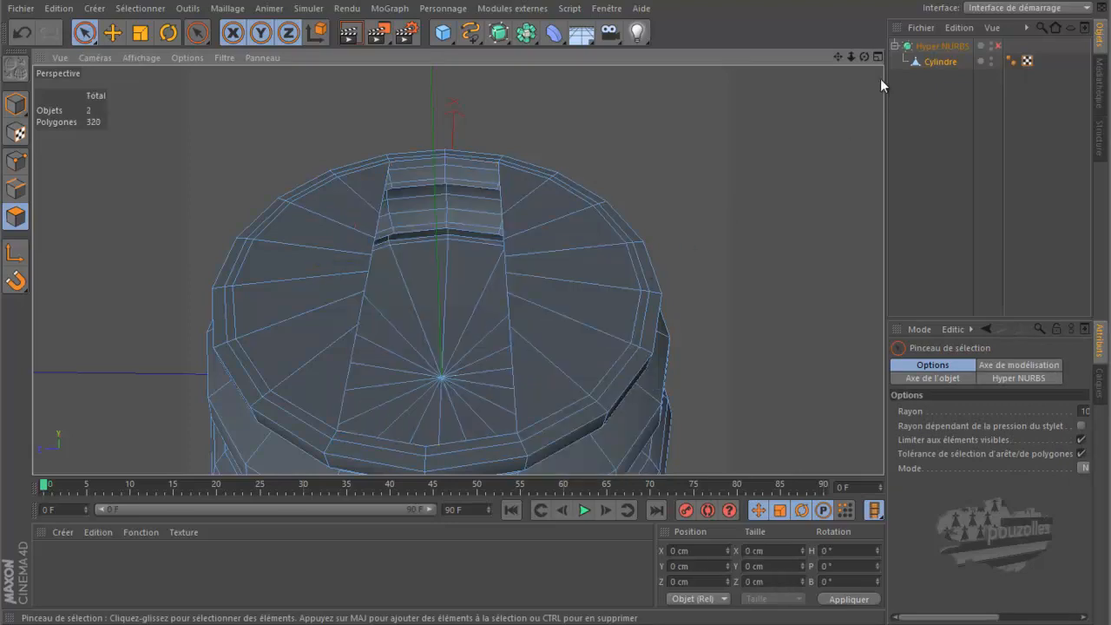
# - Bridge the opposite end edges of the open strip to fill the cap with two long polygons running side by side
pyautogui.moveTo(864, 58); pyautogui.dragTo(554, 300)
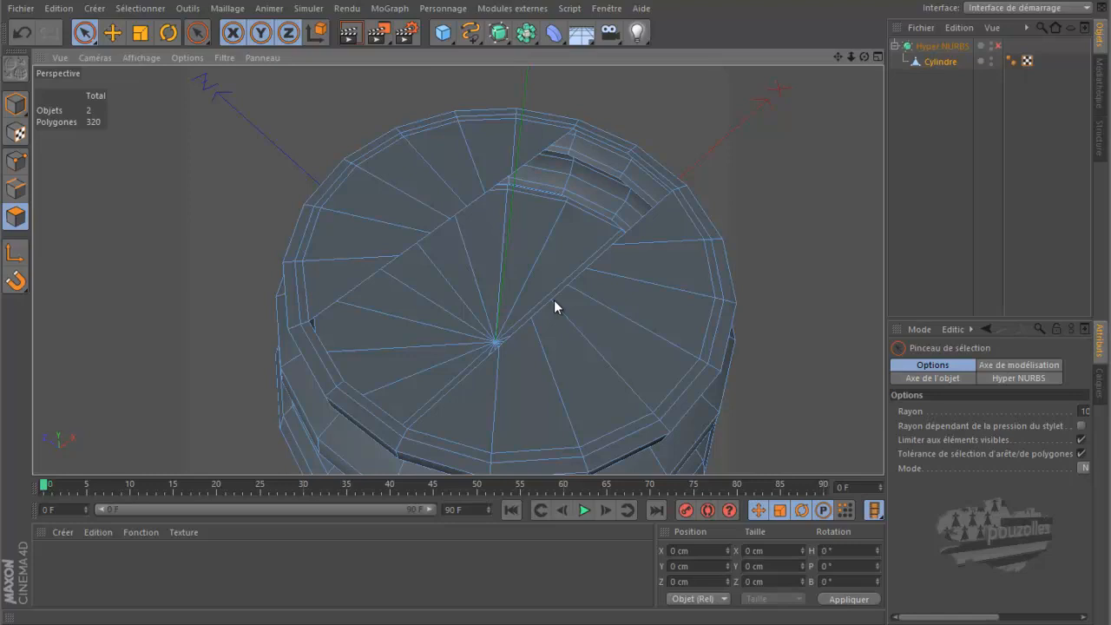
pyautogui.click(16, 188)
pyautogui.rightClick(176, 140)
pyautogui.click(210, 209)
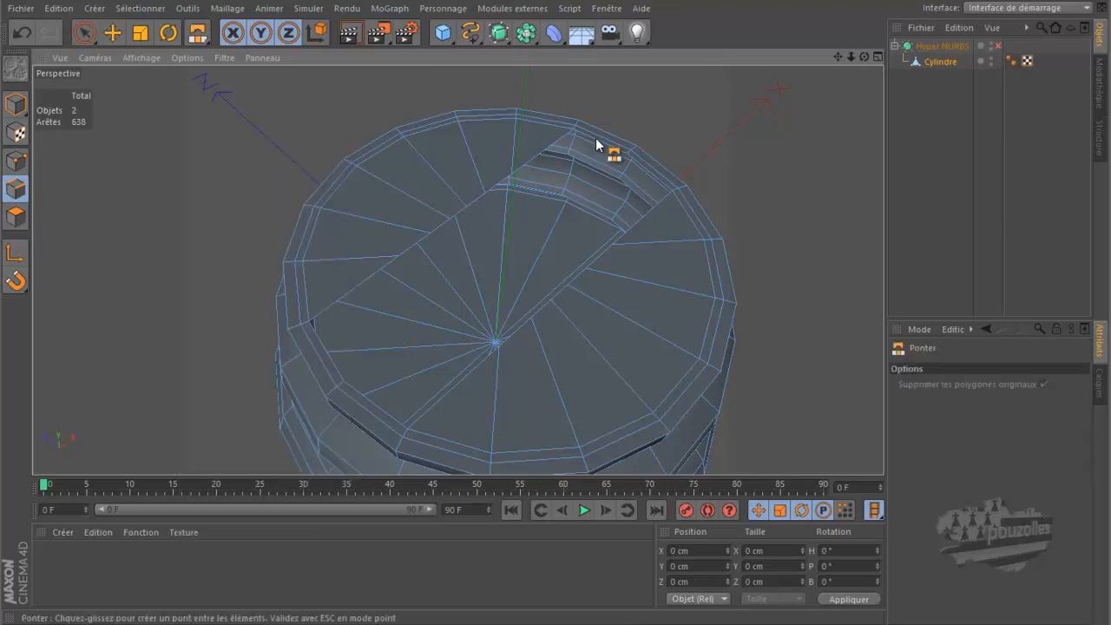
pyautogui.moveTo(863, 55); pyautogui.dragTo(556, 300)
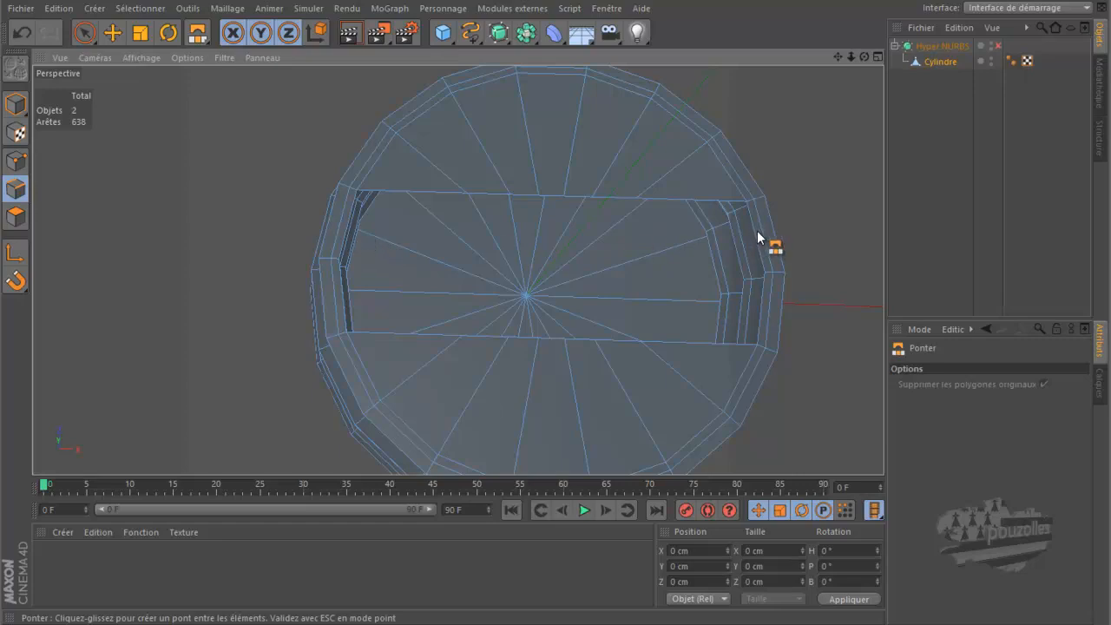
pyautogui.moveTo(756, 231); pyautogui.dragTo(720, 261)
pyautogui.moveTo(621, 236); pyautogui.dragTo(353, 227)
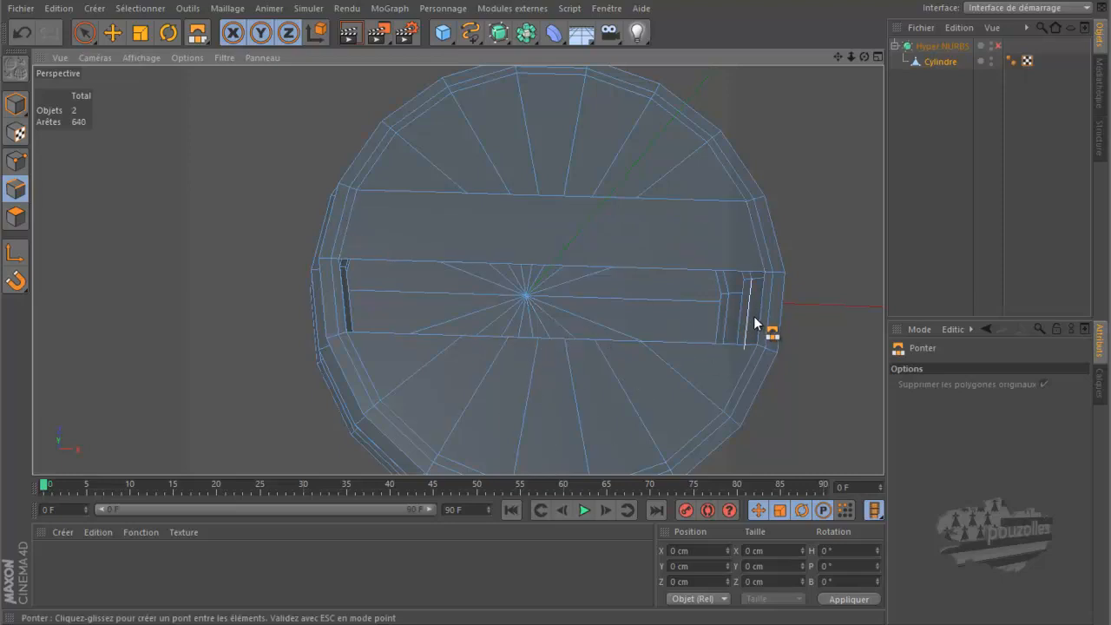
pyautogui.moveTo(763, 295); pyautogui.dragTo(342, 298)
pyautogui.moveTo(562, 289)
pyautogui.keyDown('alt'); pyautogui.mouseDown()
pyautogui.moveTo(551, 305)
pyautogui.moveTo(570, 316)
pyautogui.moveTo(587, 298)
pyautogui.moveTo(561, 295)
pyautogui.moveTo(565, 314)
pyautogui.moveTo(555, 298)
pyautogui.mouseUp(); pyautogui.keyUp('alt')
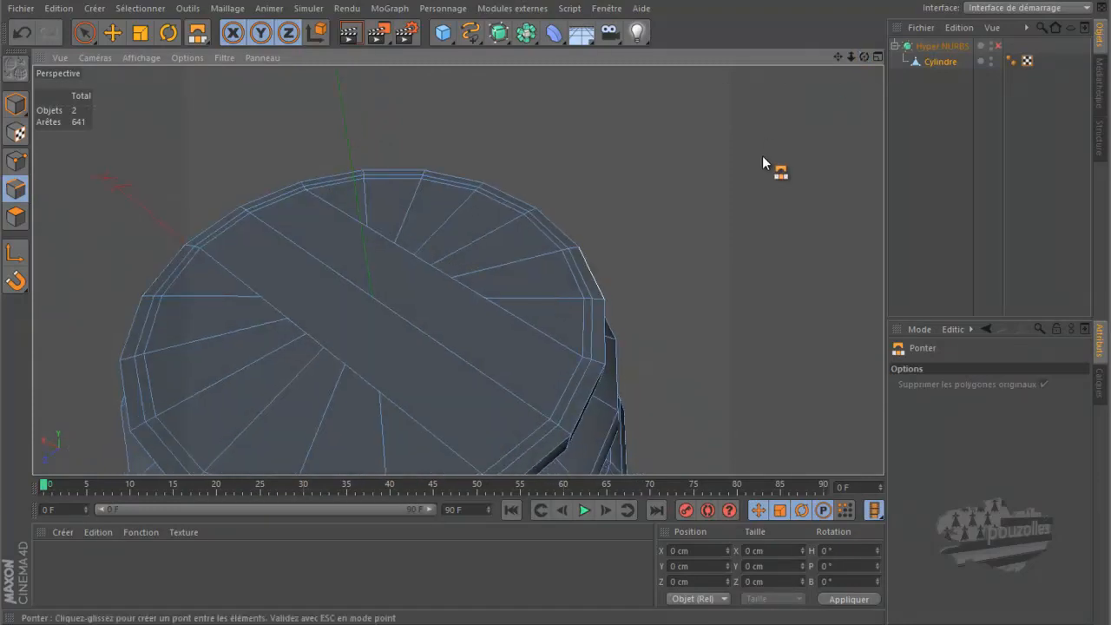
# - Knife across the two long strip polygons, joining the opposite points along the strip's sides with straight cuts
pyautogui.scroll(-3, 762, 156)
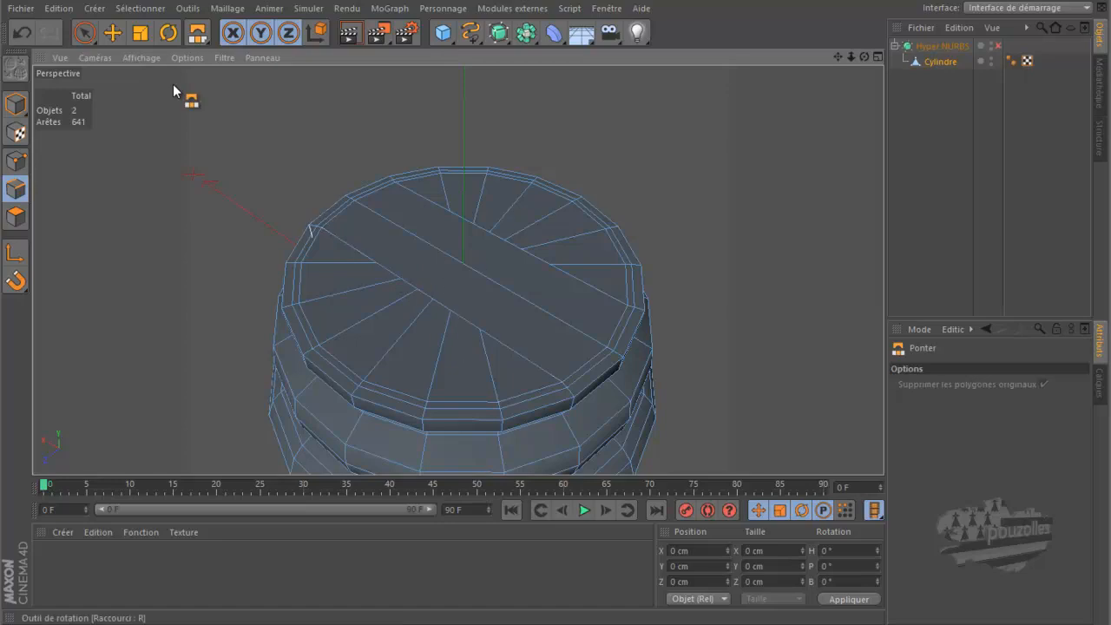
pyautogui.rightClick(237, 133)
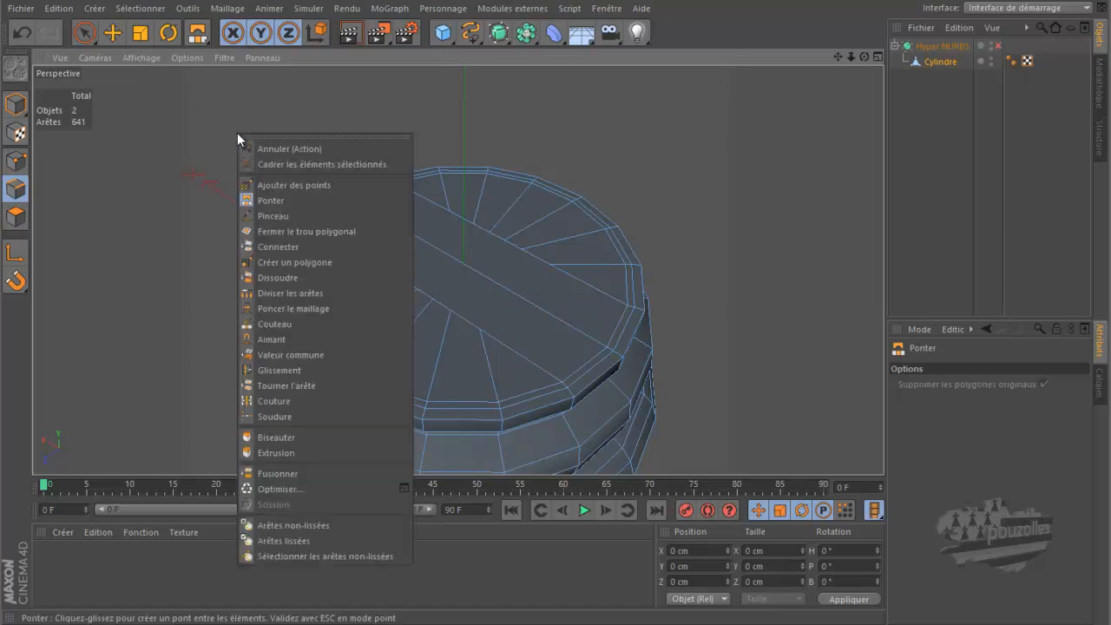
pyautogui.click(264, 322)
pyautogui.click(16, 163)
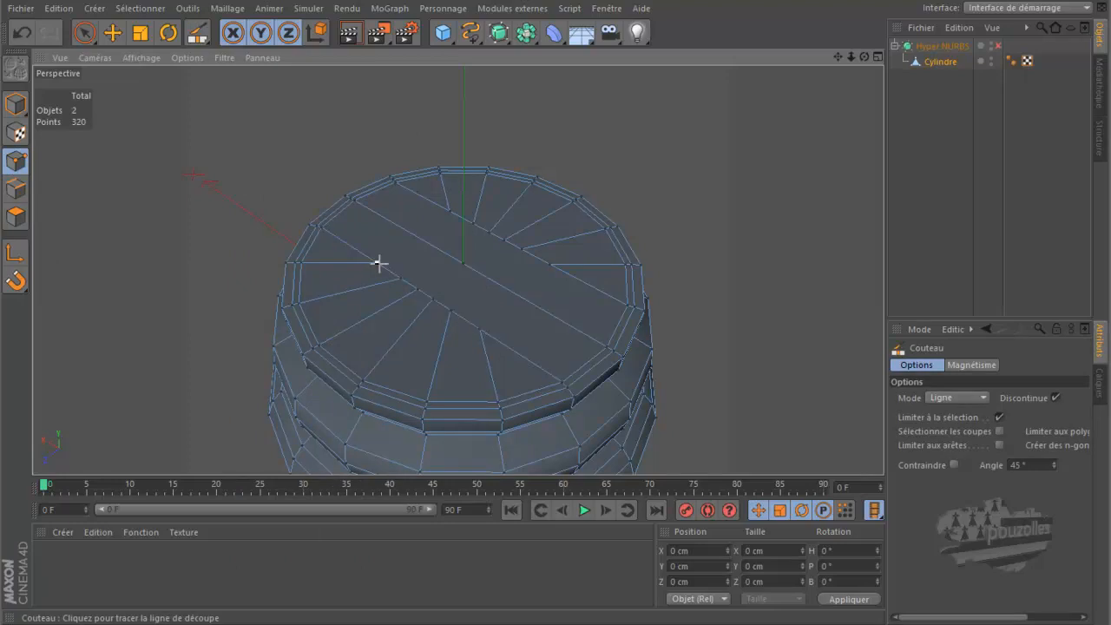
pyautogui.moveTo(376, 262); pyautogui.dragTo(518, 250)
pyautogui.moveTo(480, 329); pyautogui.dragTo(546, 263)
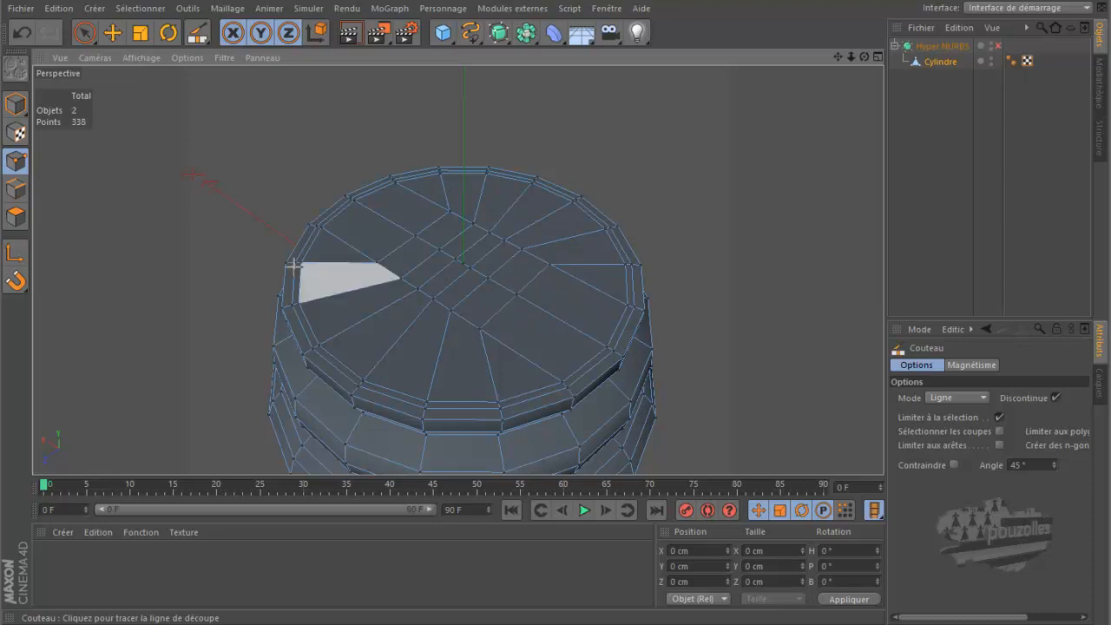
# - Run Optimize on the cylinder mesh to merge duplicate points, and undo the merge
pyautogui.click(112, 32)
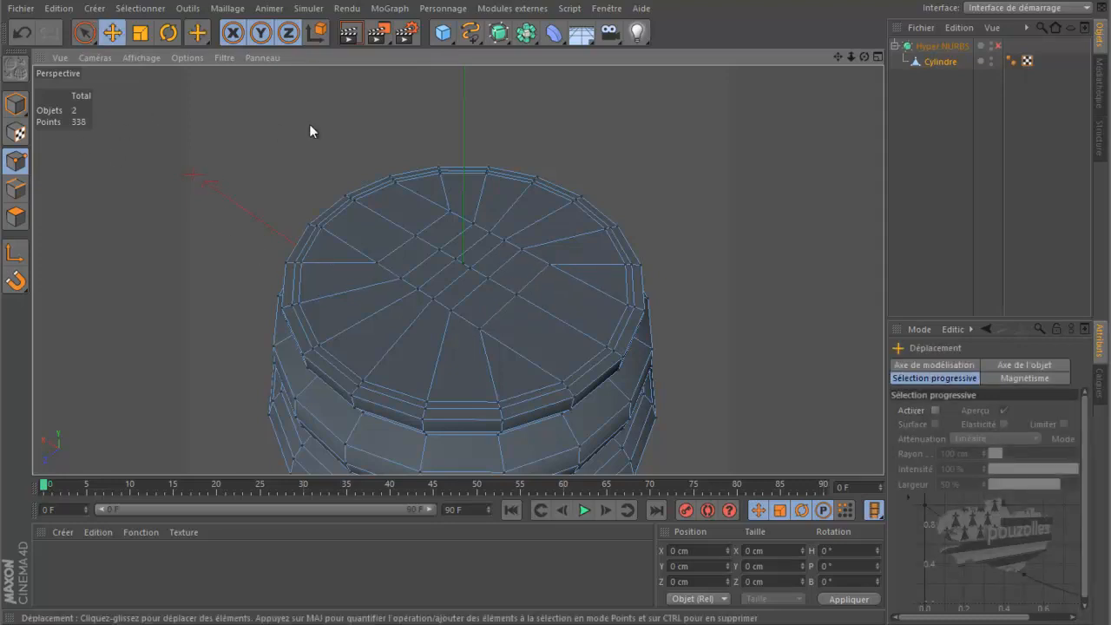
pyautogui.rightClick(246, 112)
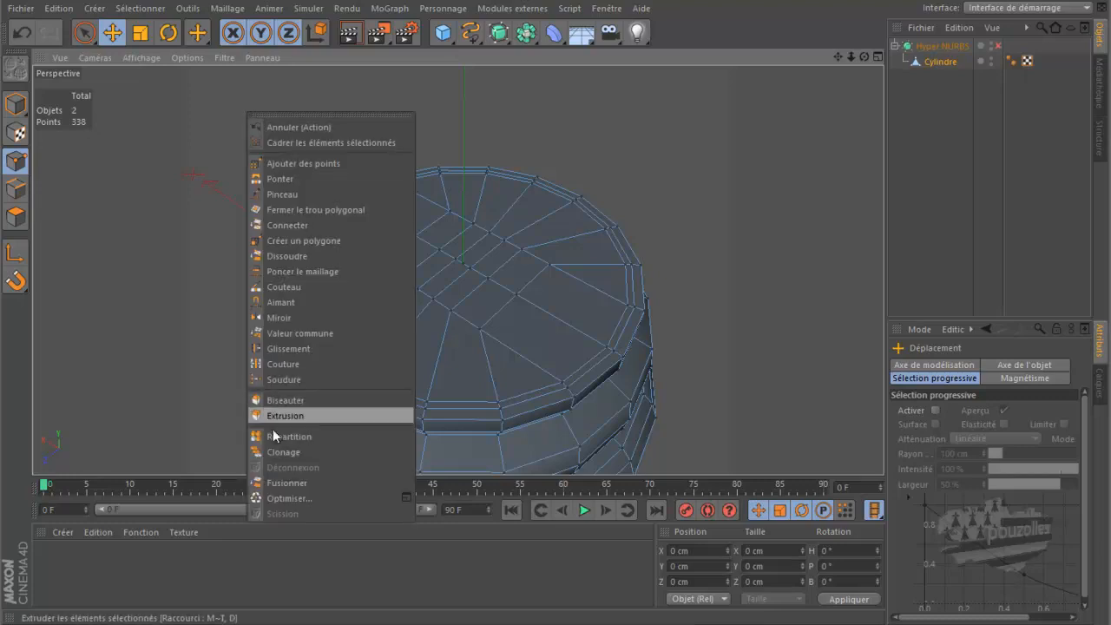
pyautogui.click(279, 499)
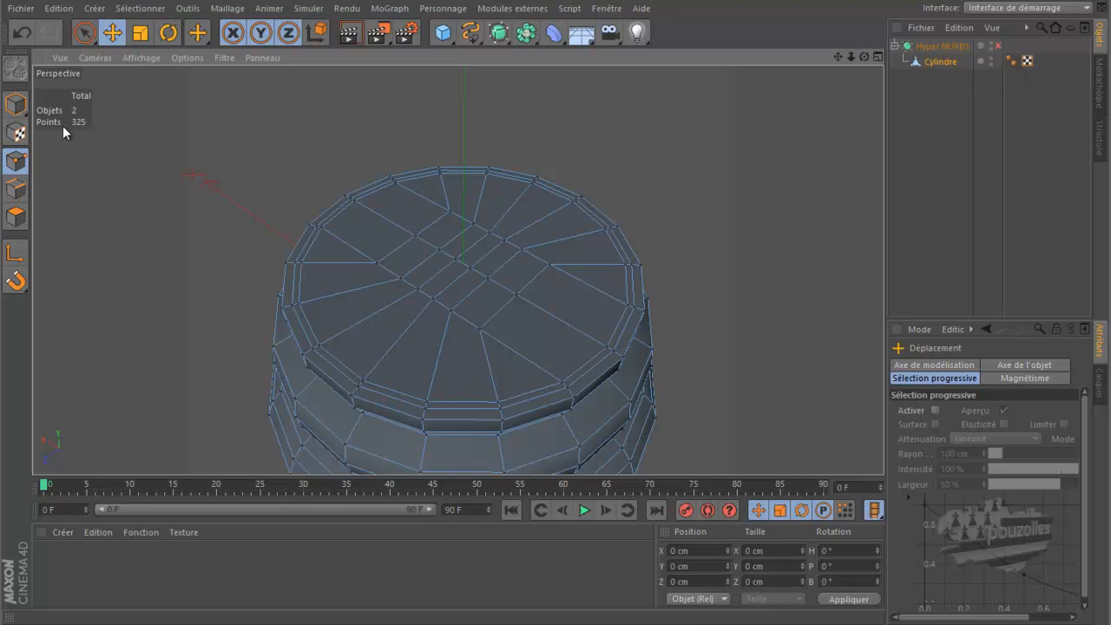
pyautogui.click(454, 259)
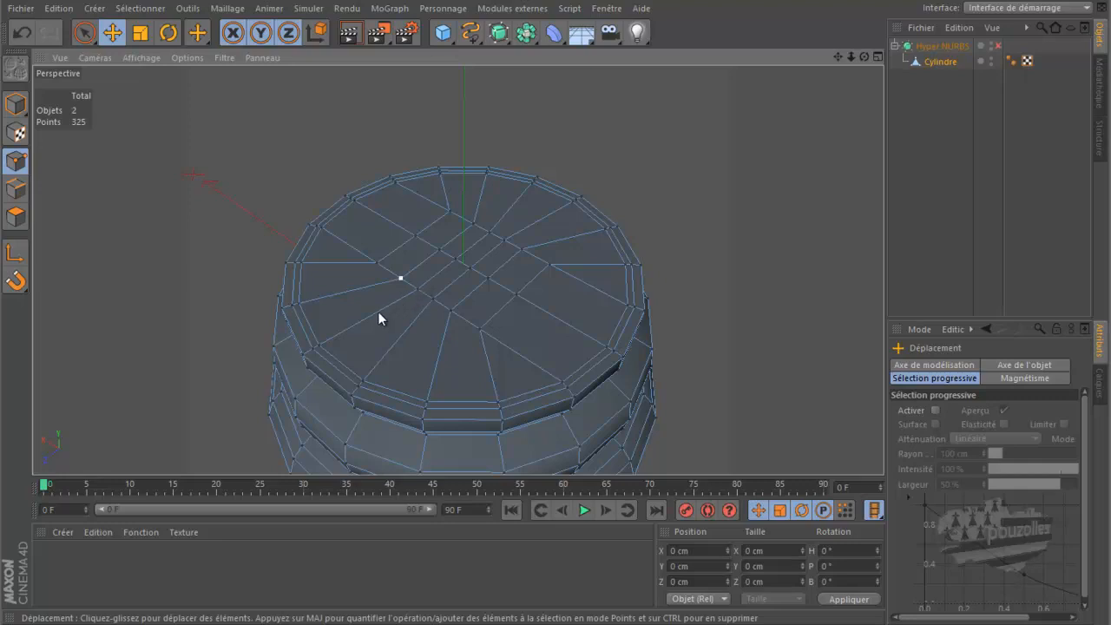
pyautogui.click(22, 32)
# - Pull one point on the strip's side outward along Z to about 44.7 cm to test the mesh connection, and undo the move
pyautogui.click(418, 284)
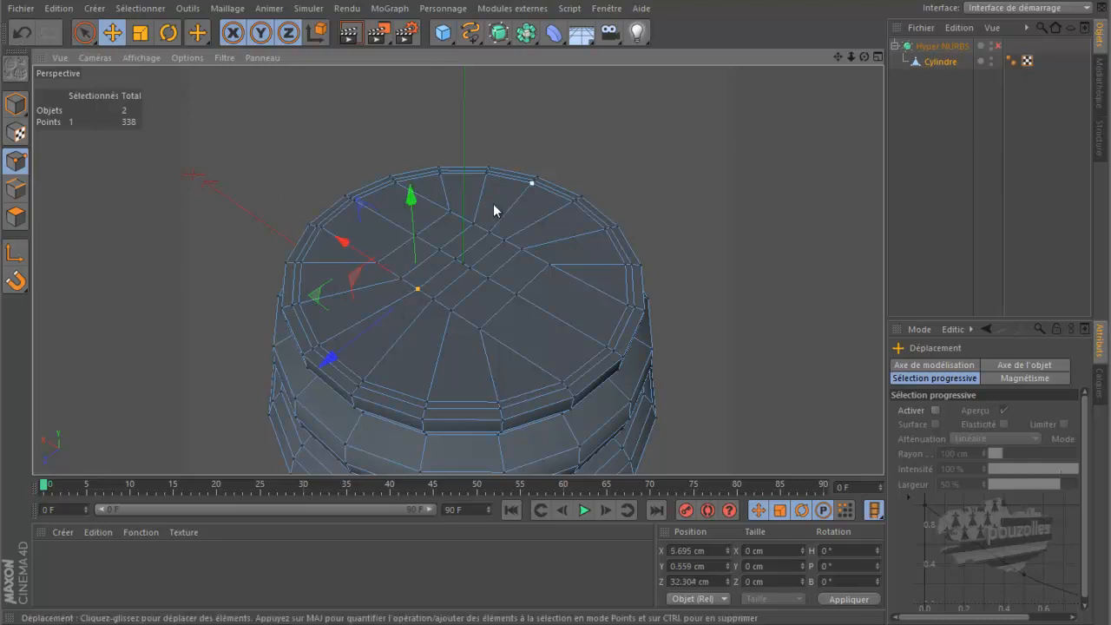
pyautogui.moveTo(328, 364); pyautogui.dragTo(307, 378)
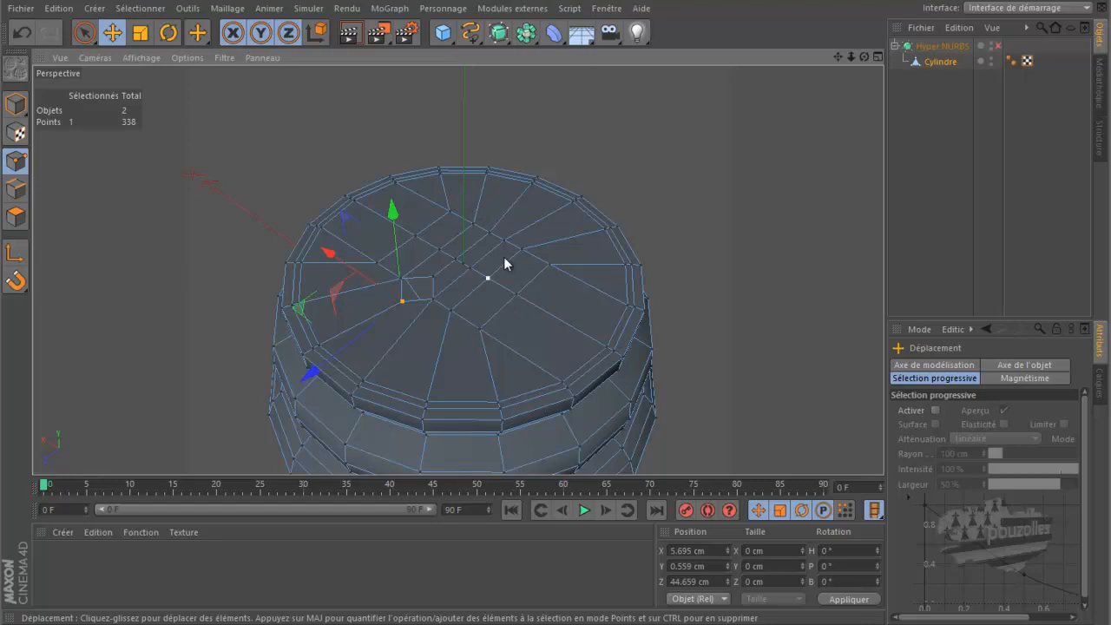
pyautogui.moveTo(489, 235)
pyautogui.mouseDown()
pyautogui.moveTo(399, 306)
pyautogui.moveTo(490, 236)
pyautogui.mouseUp()
pyautogui.click(491, 236)
pyautogui.click(21, 33)
pyautogui.click(21, 33)
pyautogui.click(21, 33)
pyautogui.click(21, 33)
pyautogui.click(21, 33)
pyautogui.click(21, 33)
pyautogui.click(21, 33)
pyautogui.click(21, 33)
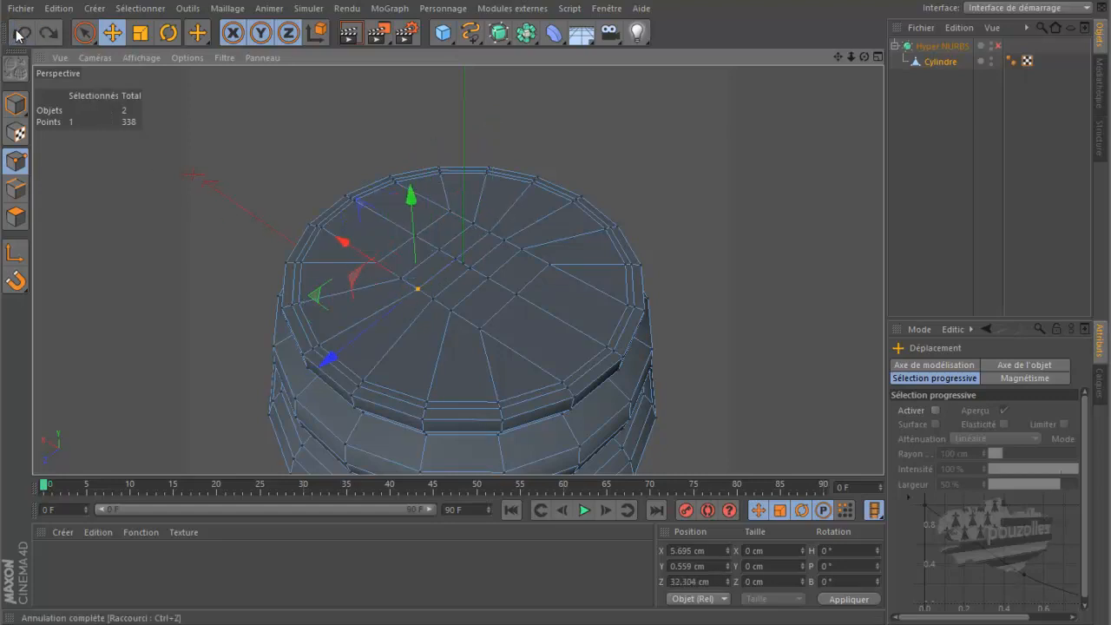
# - Deselect all points and merge the cylinder's duplicate points with Optimize
pyautogui.click(249, 132)
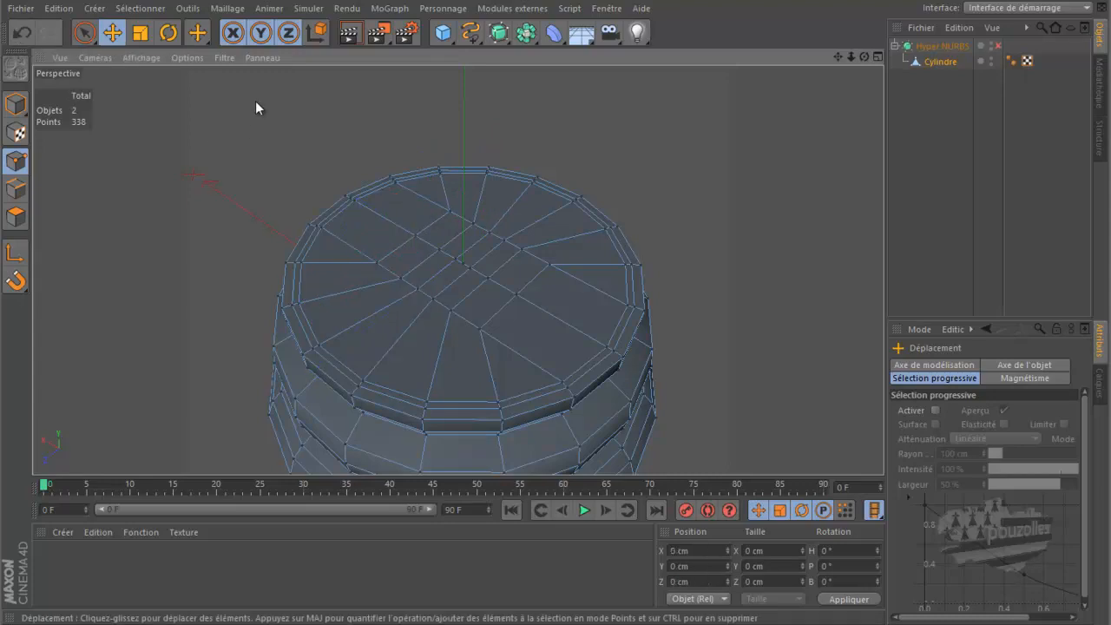
pyautogui.rightClick(255, 101)
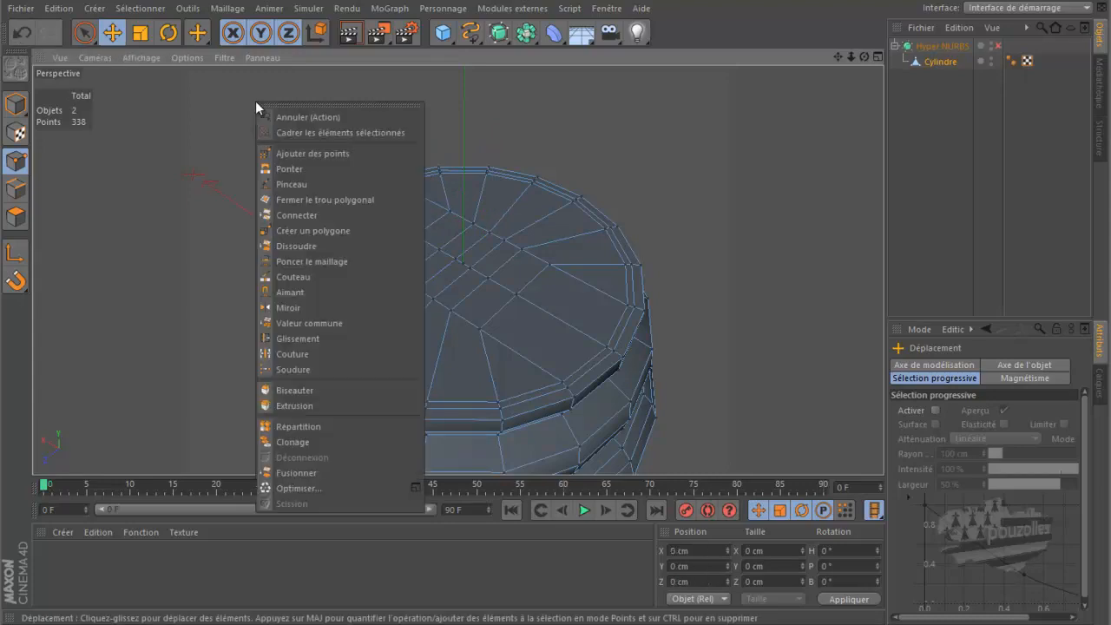
pyautogui.click(293, 486)
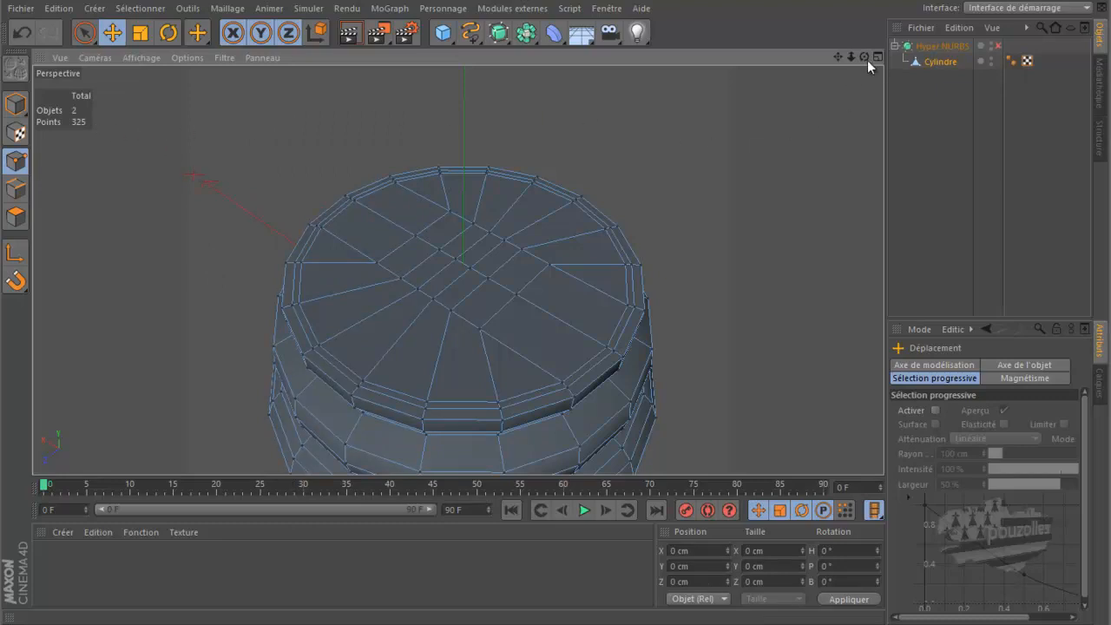
# - Select every polygon of the central strip across the top cap and switch to the four-view layout
pyautogui.moveTo(865, 58); pyautogui.dragTo(556, 298)
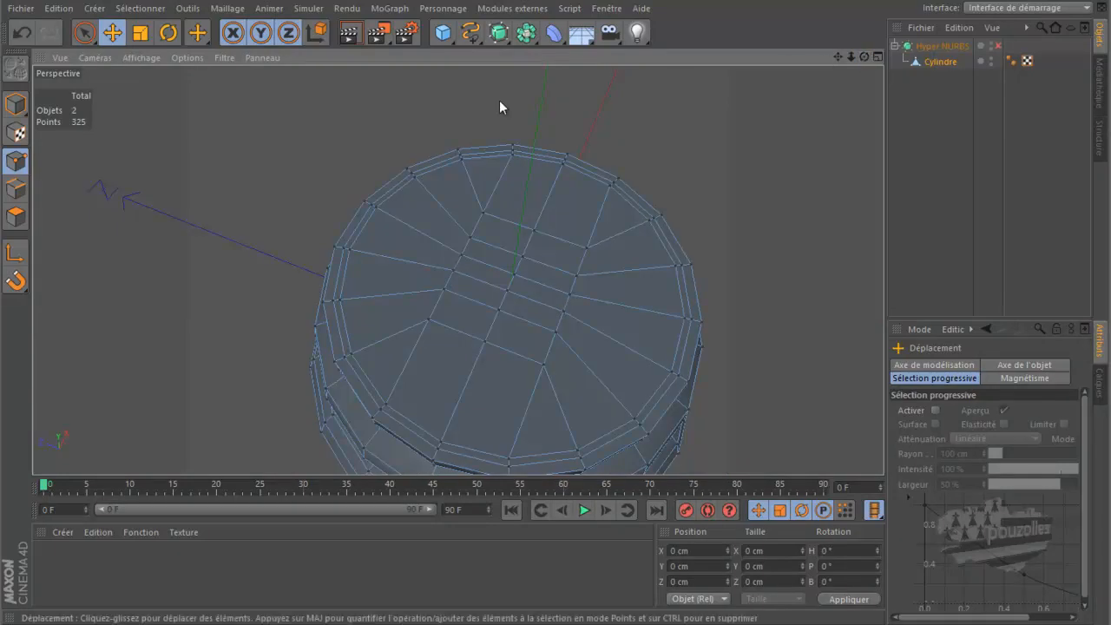
pyautogui.click(16, 216)
pyautogui.click(458, 363)
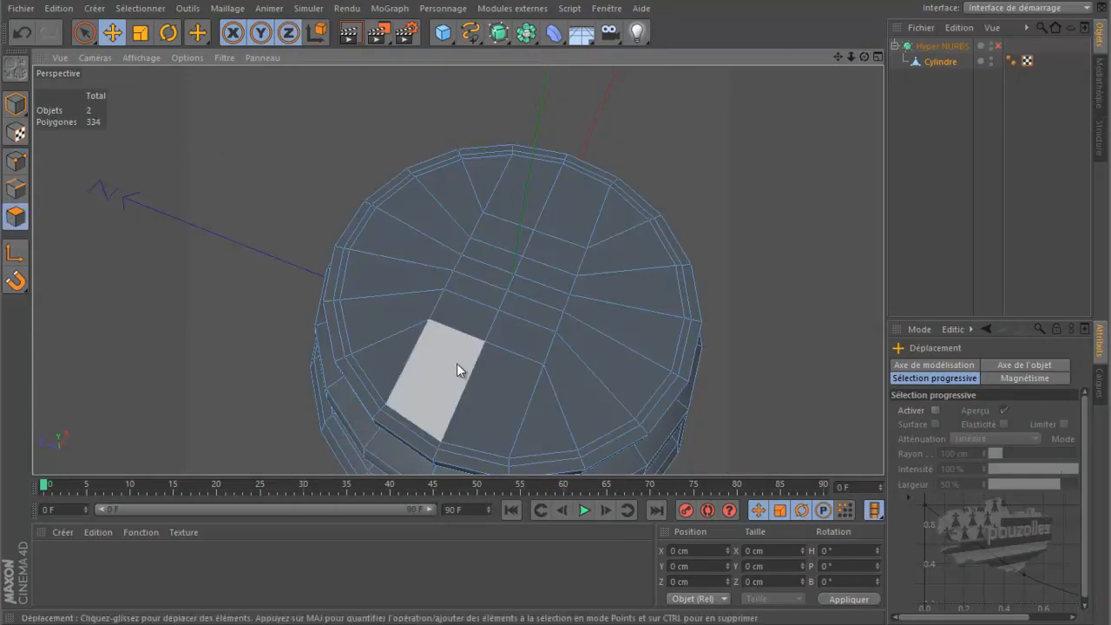
pyautogui.click(85, 34)
pyautogui.moveTo(494, 367)
pyautogui.mouseDown()
pyautogui.moveTo(513, 263)
pyautogui.moveTo(550, 228)
pyautogui.moveTo(473, 320)
pyautogui.mouseUp()
pyautogui.click(475, 320)
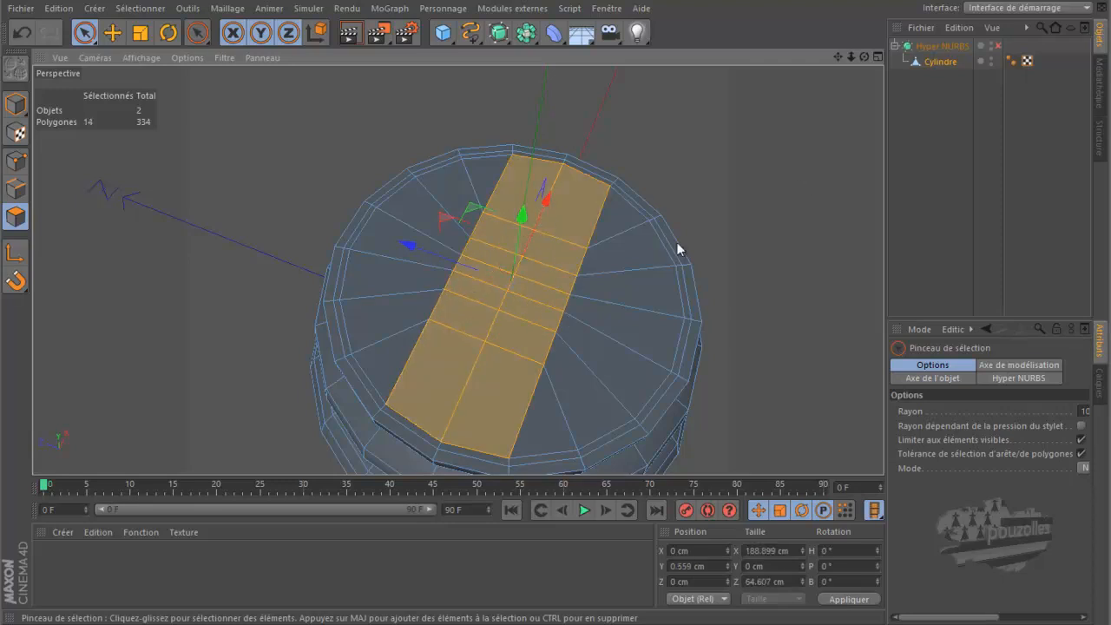
pyautogui.middleClick(487, 347)
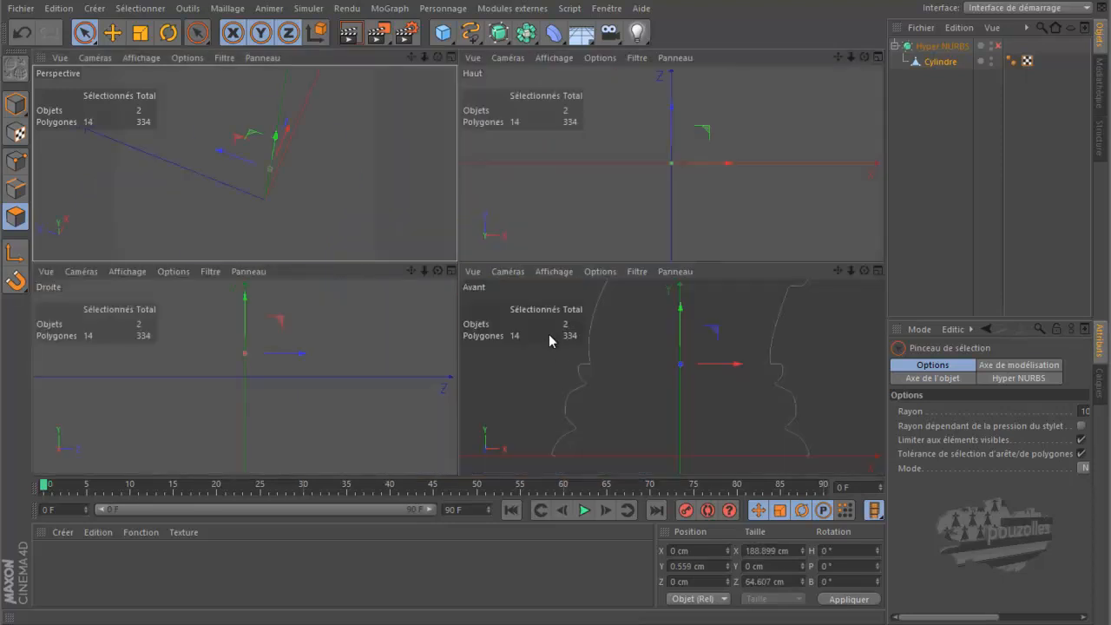
# - Extrude the selected strip polygons upward along Y by about 3.3 cm in the front view
pyautogui.middleClick(555, 359)
pyautogui.middleClick(522, 373)
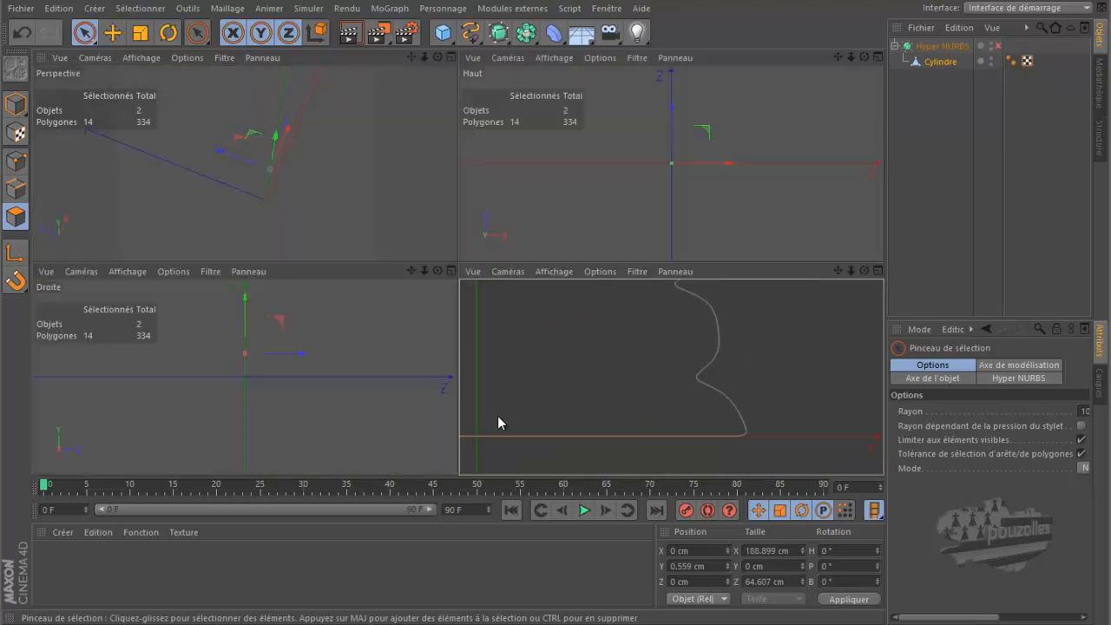
pyautogui.scroll(-1, 537, 394)
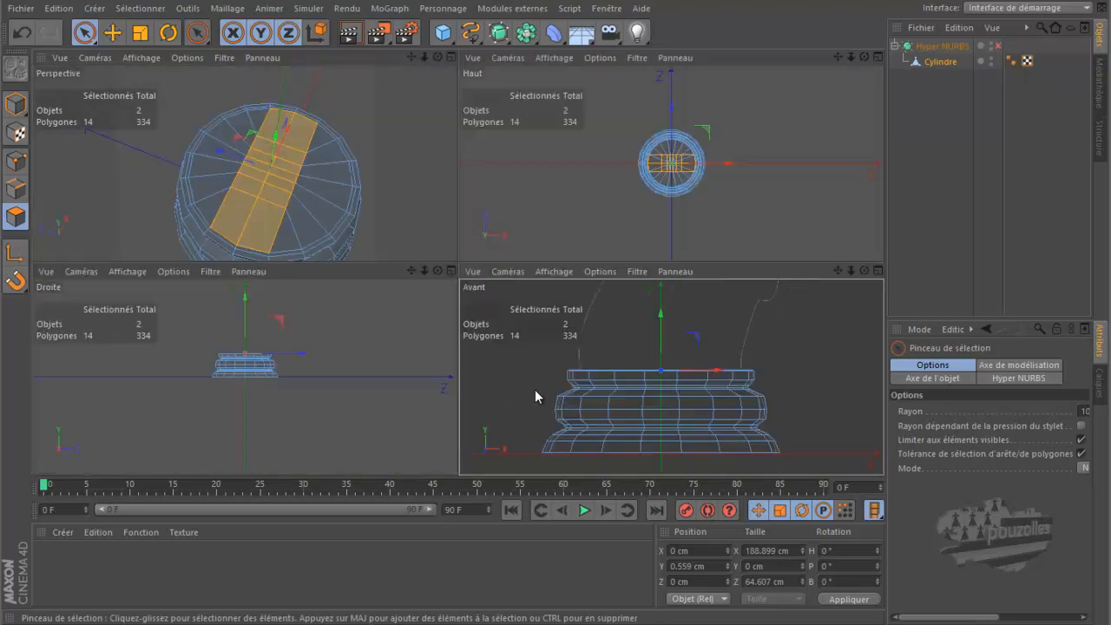
pyautogui.middleClick(535, 390)
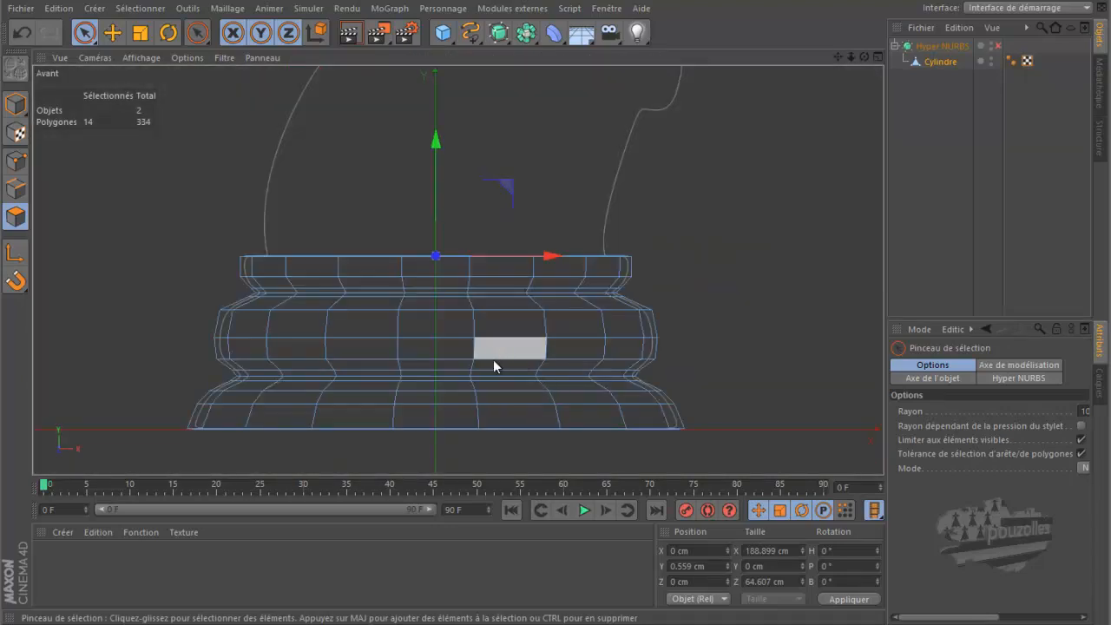
pyautogui.moveTo(838, 57); pyautogui.dragTo(851, 139)
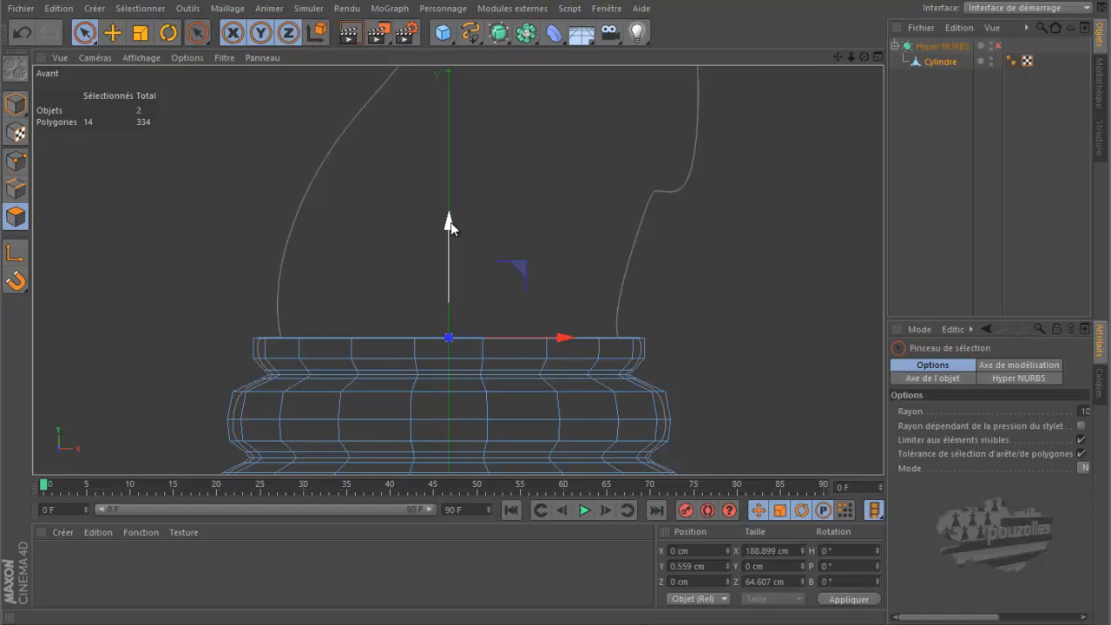
pyautogui.moveTo(449, 220); pyautogui.dragTo(456, 215)
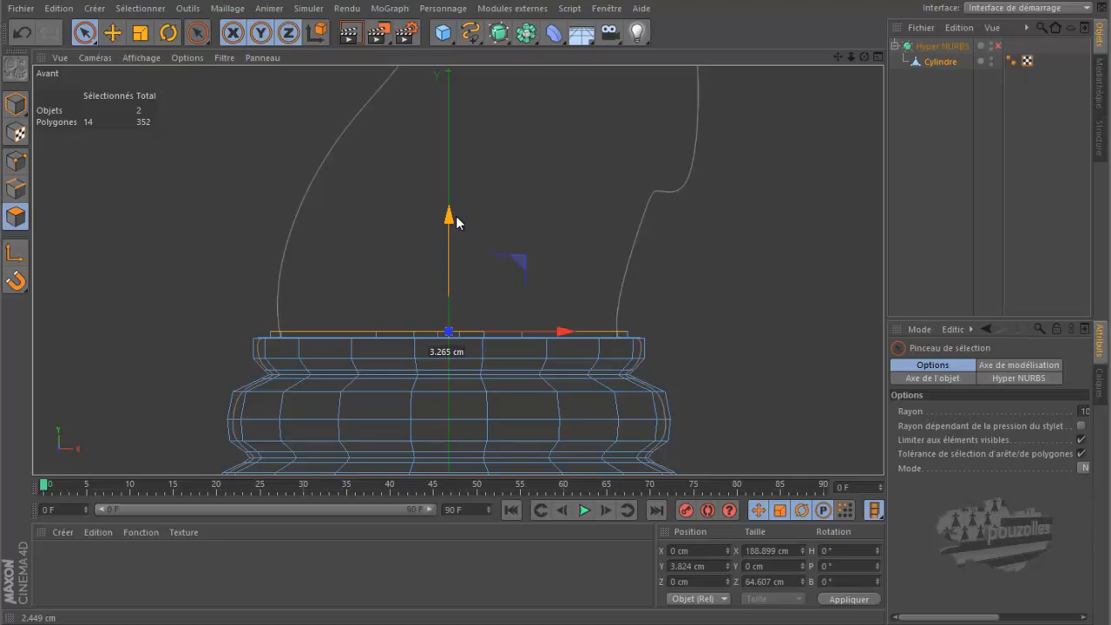
pyautogui.moveTo(455, 223); pyautogui.dragTo(456, 223)
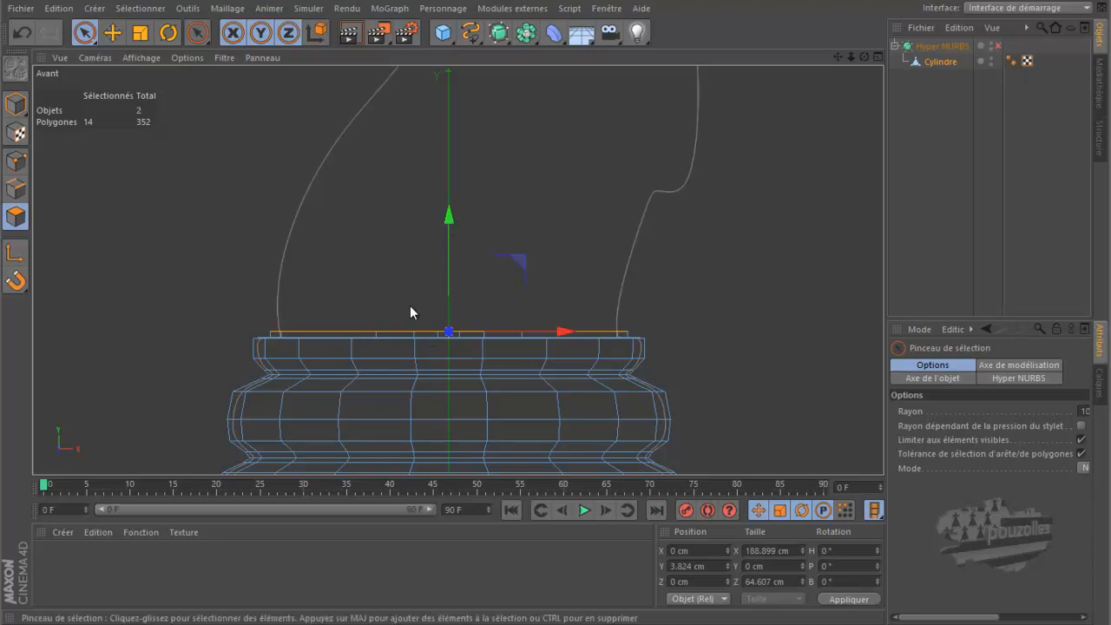
# - Loop-select the inner ring of points around the top cap and add the upper point loop around the raised strip
pyautogui.click(16, 161)
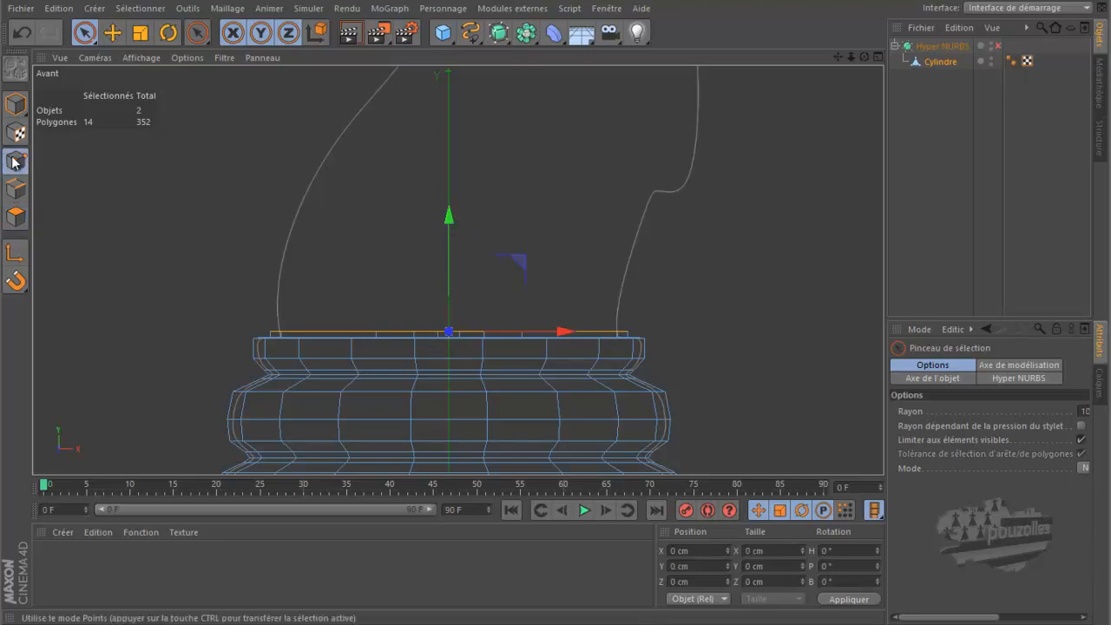
pyautogui.rightClick(194, 259)
pyautogui.click(299, 290)
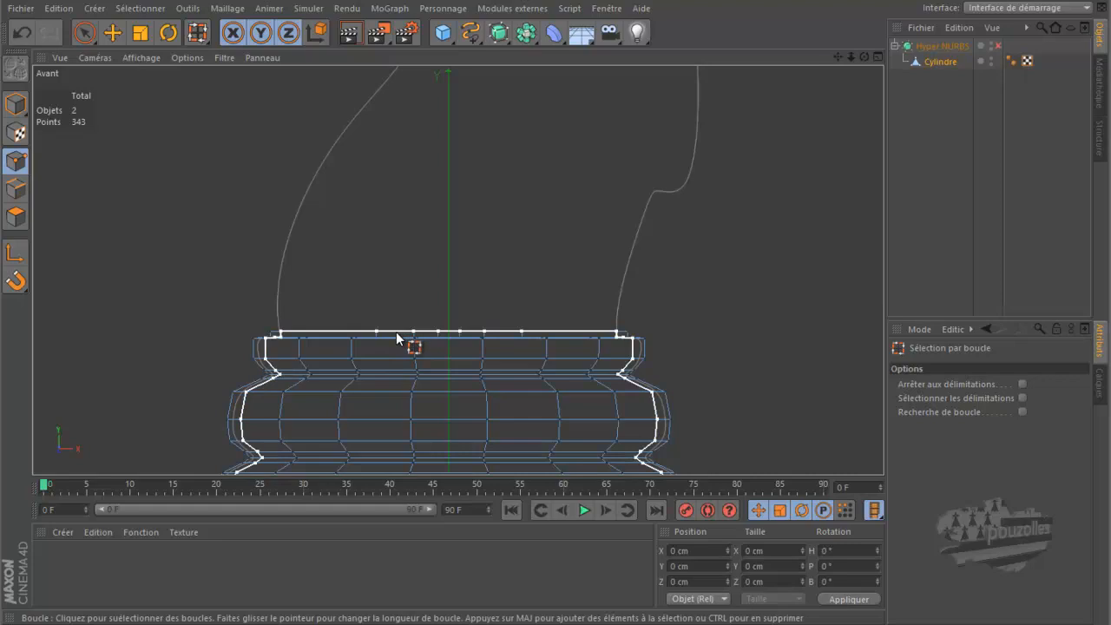
pyautogui.middleClick(225, 224)
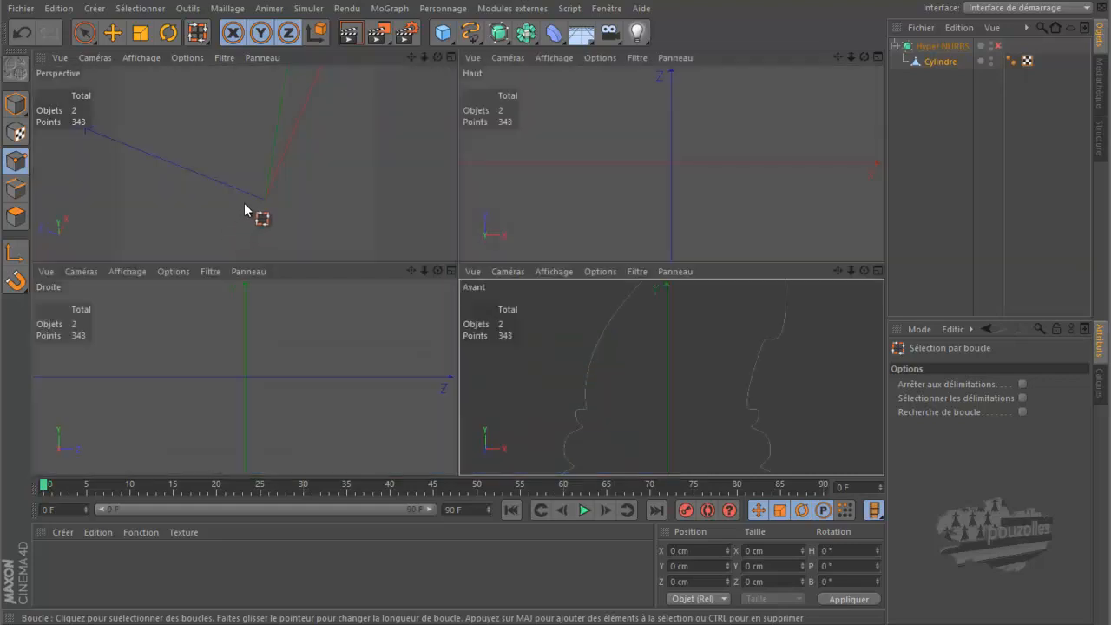
pyautogui.middleClick(244, 204)
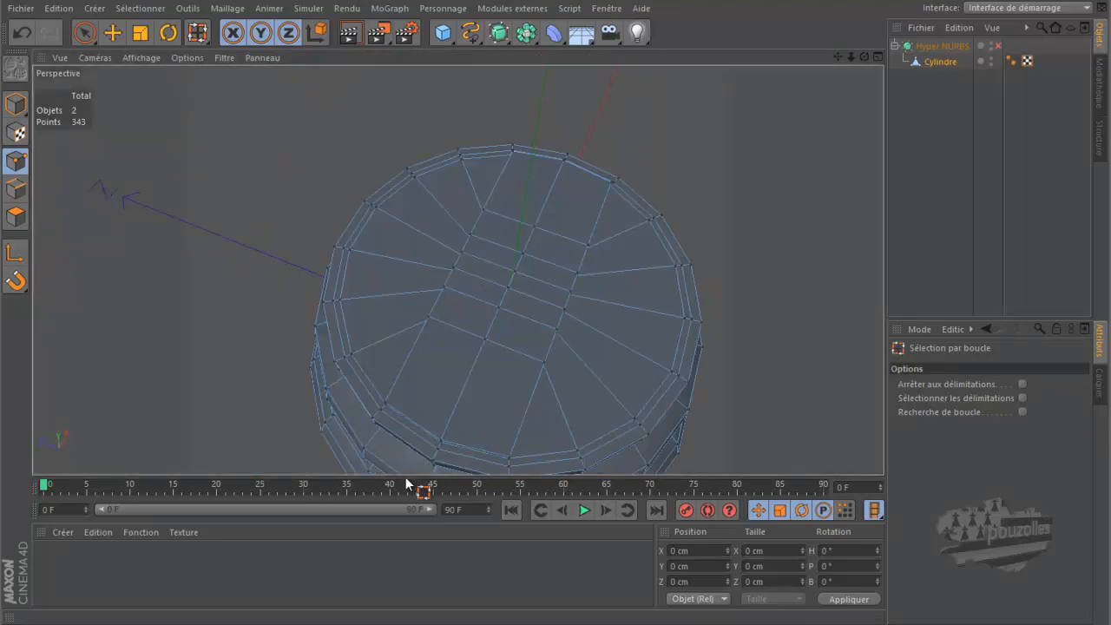
pyautogui.scroll(2, 405, 461)
pyautogui.moveTo(866, 56); pyautogui.dragTo(556, 296)
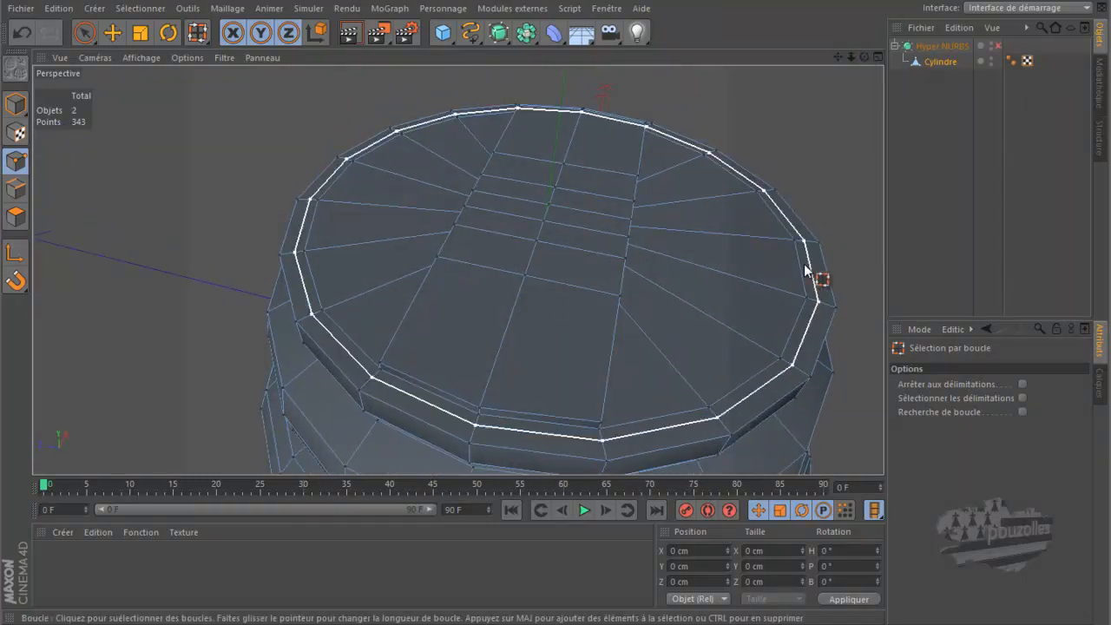
pyautogui.click(798, 324)
pyautogui.moveTo(865, 58); pyautogui.dragTo(648, 201)
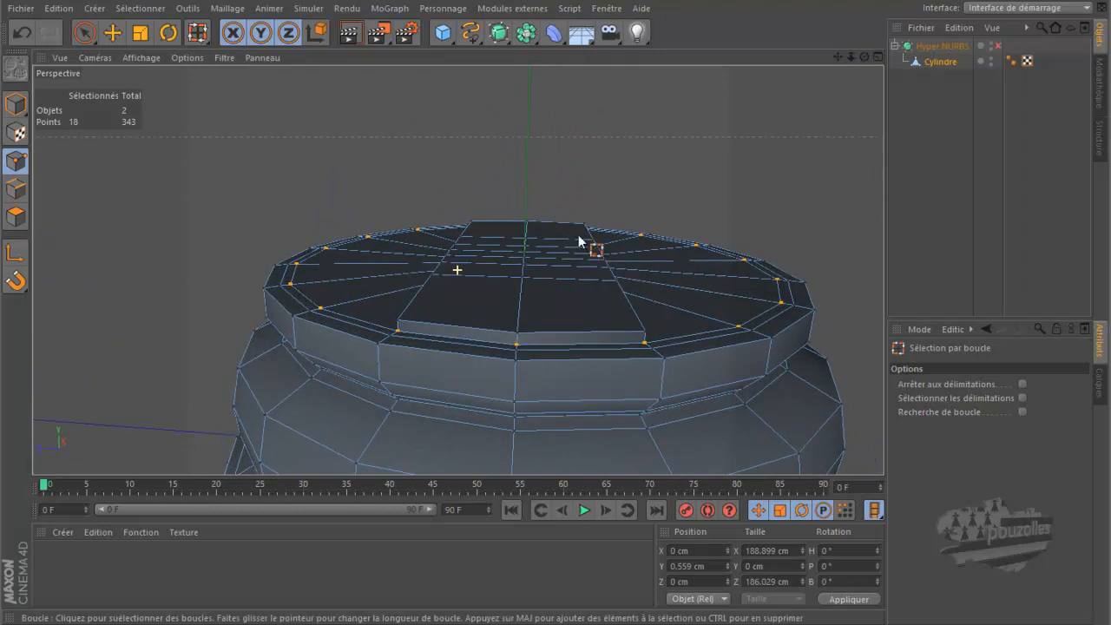
pyautogui.keyDown('shift'); pyautogui.click(440, 329); pyautogui.keyUp('shift')
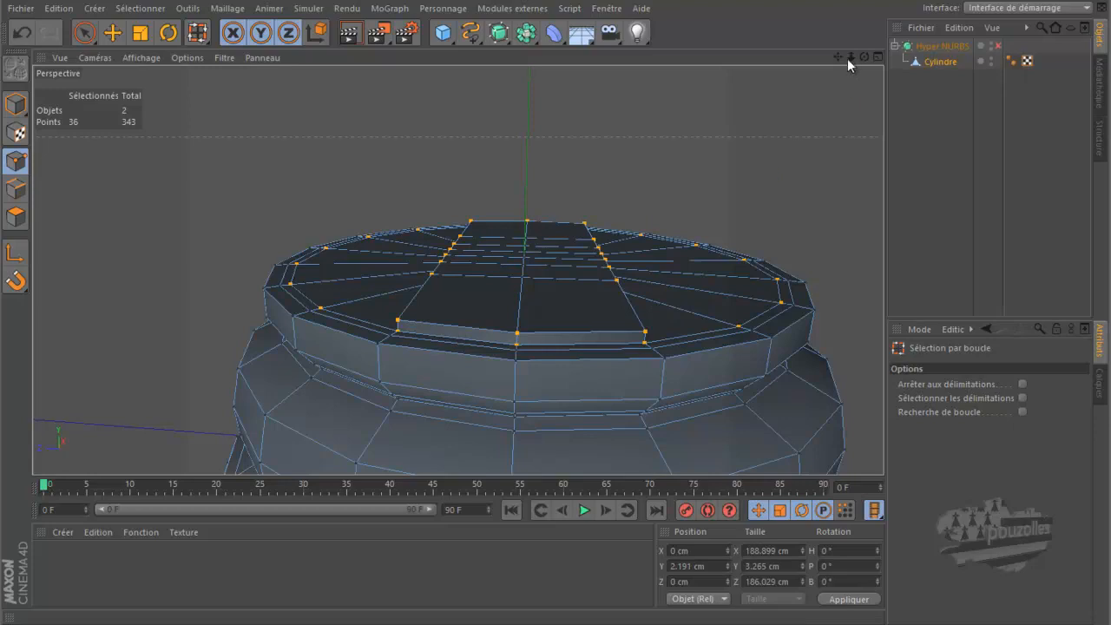
# - Scale the two selected point loops inward with Y locked, to about 185.5 cm in X and 182.7 cm in Z
pyautogui.moveTo(863, 57); pyautogui.dragTo(557, 299)
pyautogui.click(139, 33)
pyautogui.click(260, 33)
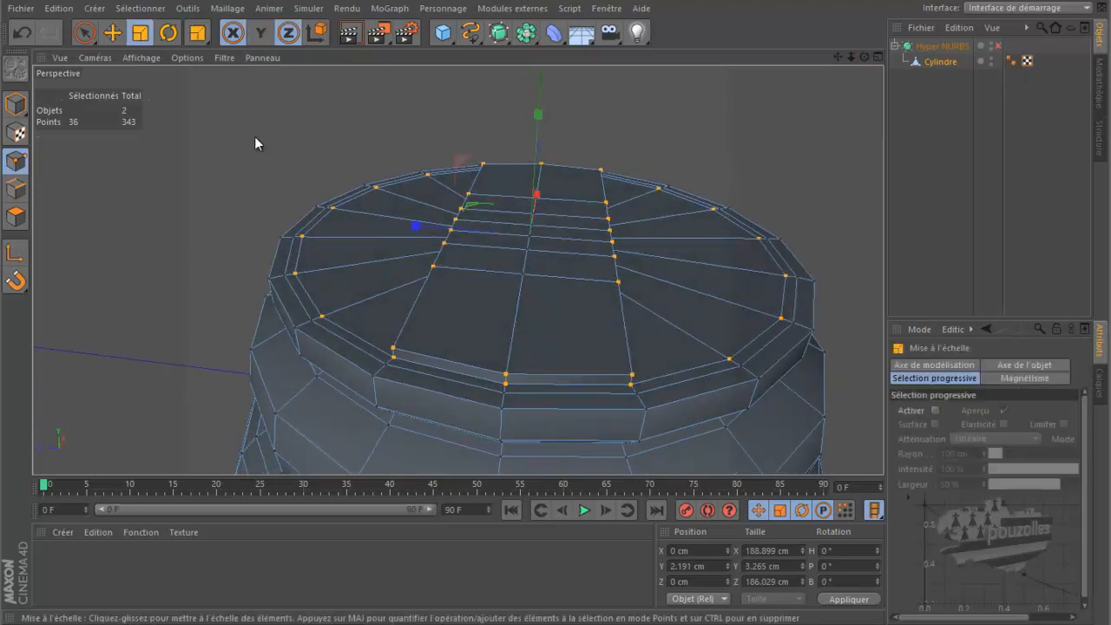
pyautogui.moveTo(279, 136); pyautogui.dragTo(268, 138)
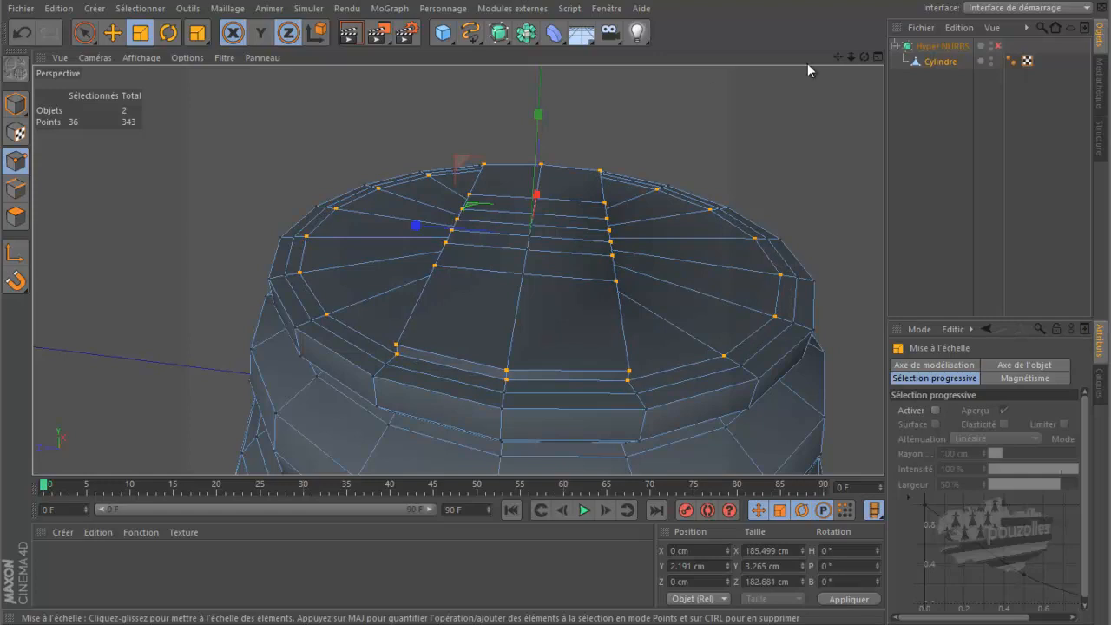
pyautogui.moveTo(864, 56); pyautogui.dragTo(560, 299)
# - Return to the strip's top polygons in the front view and preview the smoothing by toggling Hyper NURBS on and off
pyautogui.middleClick(248, 254)
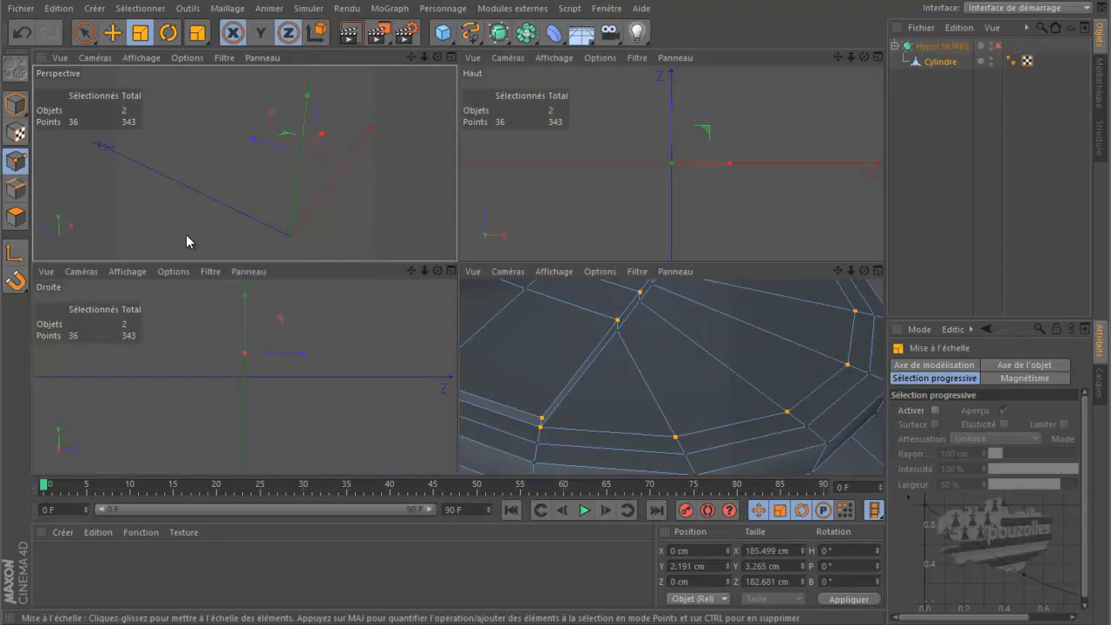
pyautogui.click(15, 217)
pyautogui.scroll(2, 550, 374)
pyautogui.middleClick(636, 418)
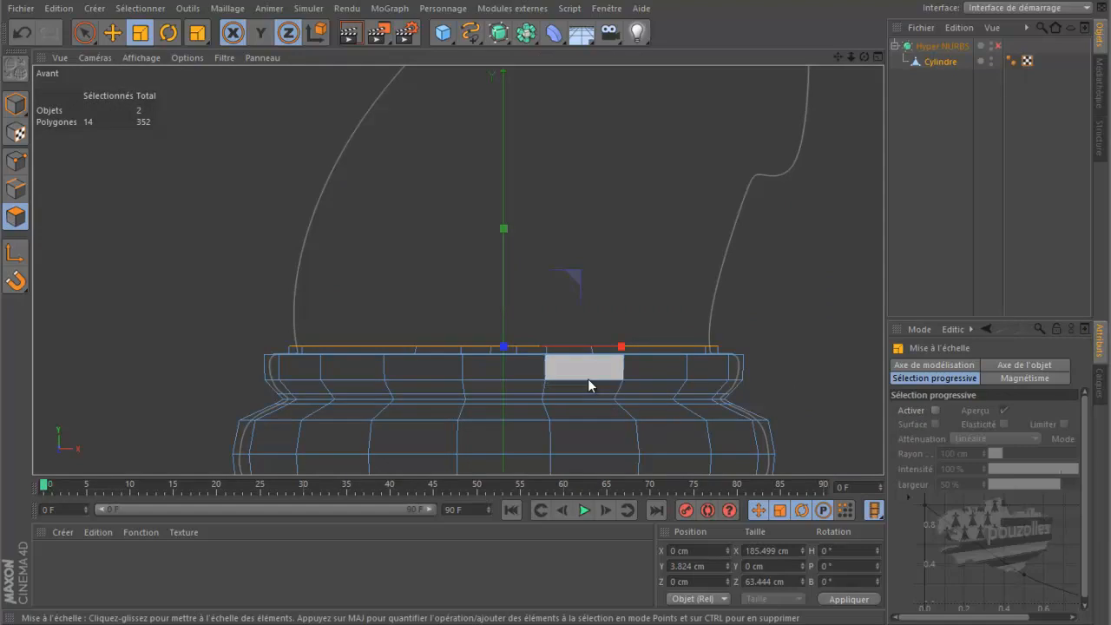
pyautogui.click(998, 46)
pyautogui.click(998, 47)
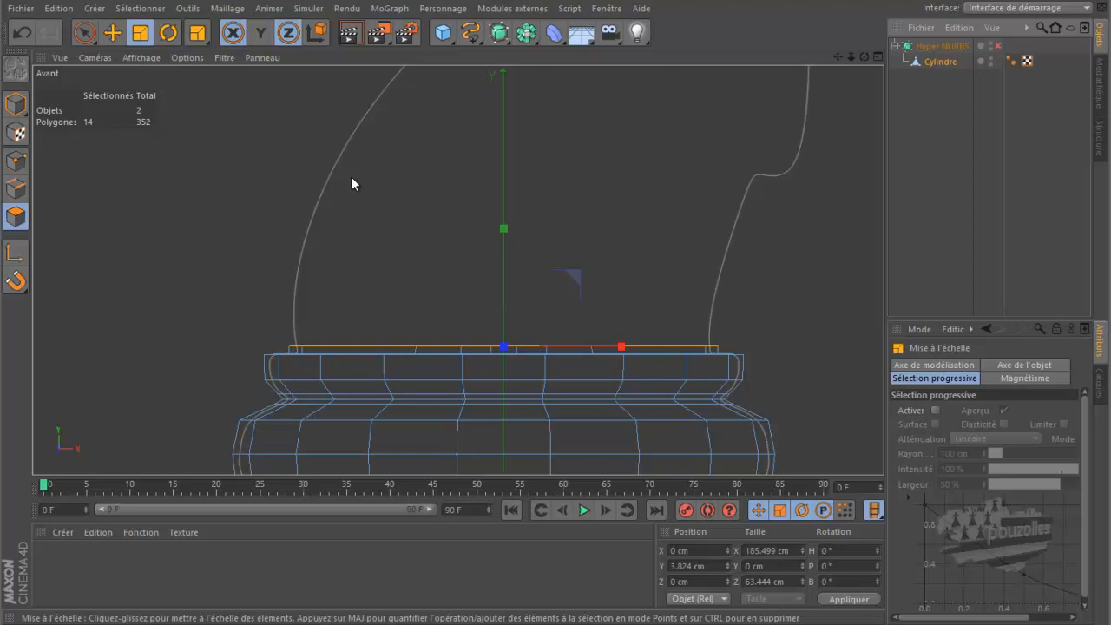
pyautogui.click(998, 46)
pyautogui.click(997, 45)
# - Extrude the strip's top polygons upward to about Y 77.5 cm and shift them to about X 17 cm along the silhouette
pyautogui.click(112, 32)
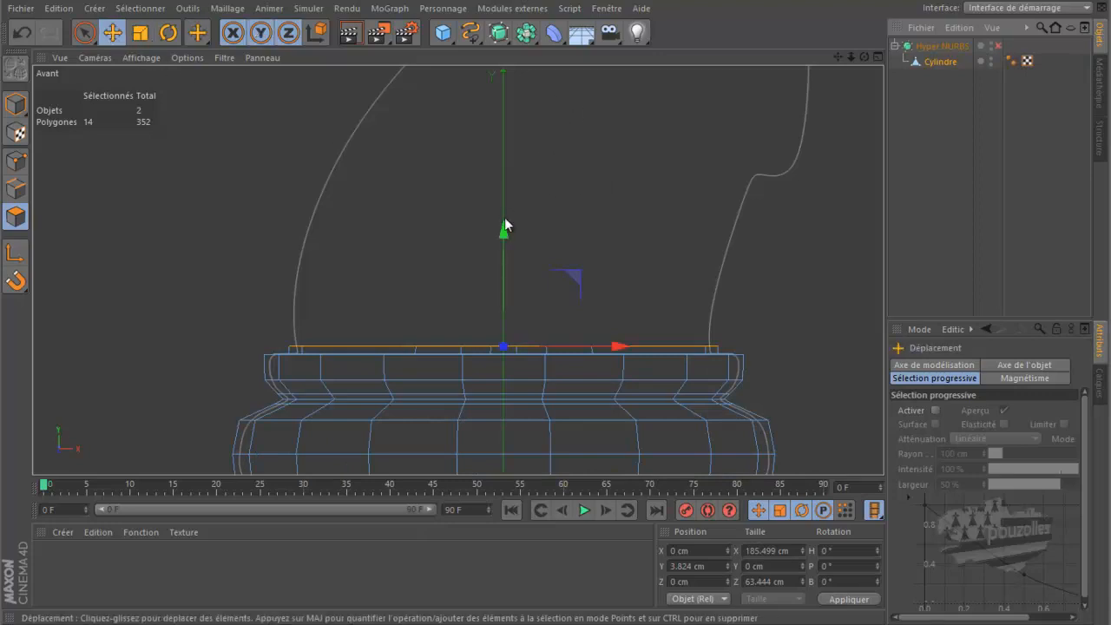
pyautogui.keyDown('ctrl'); pyautogui.moveTo(504, 235); pyautogui.dragTo(552, 82); pyautogui.keyUp('ctrl')
pyautogui.keyDown('ctrl'); pyautogui.moveTo(556, 299); pyautogui.dragTo(555, 297); pyautogui.keyUp('ctrl')
pyautogui.moveTo(629, 180); pyautogui.dragTo(661, 182)
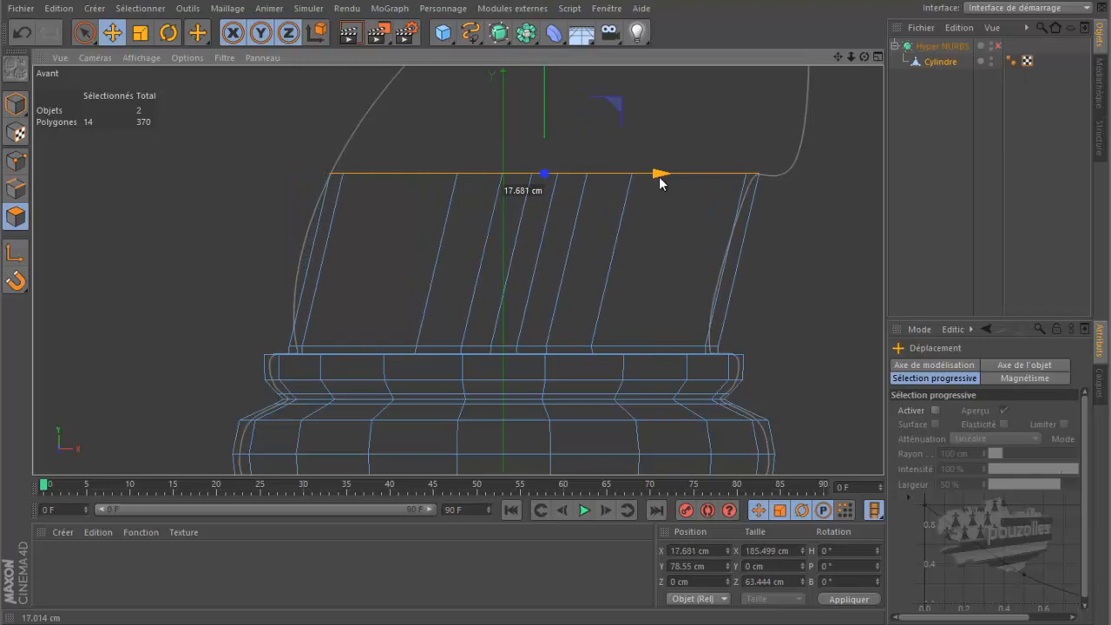
pyautogui.moveTo(658, 179); pyautogui.dragTo(657, 178)
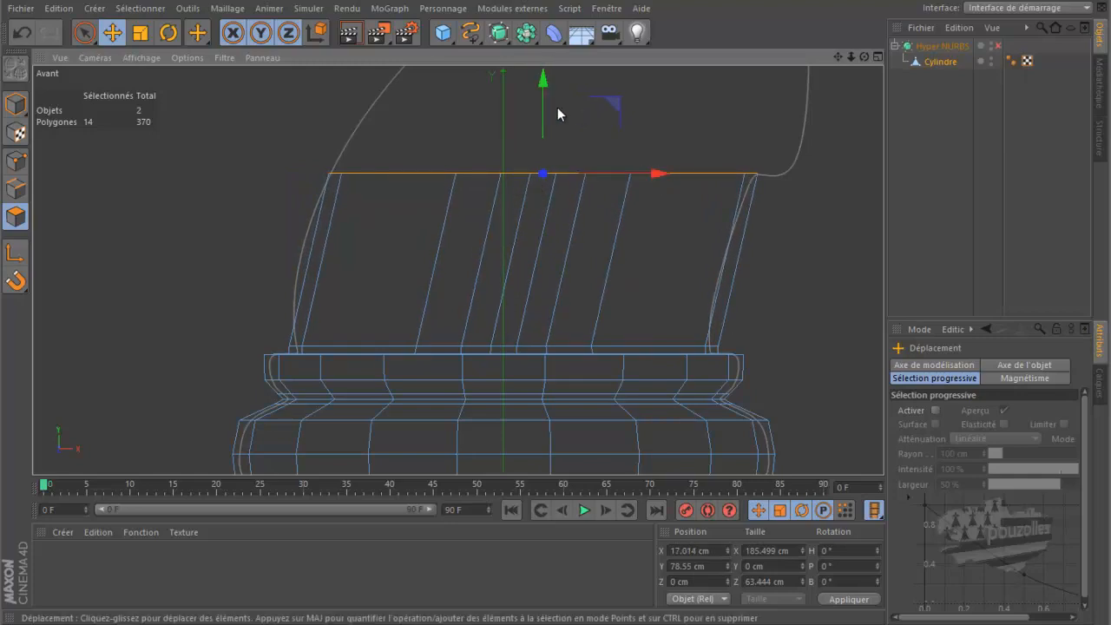
pyautogui.moveTo(540, 107); pyautogui.dragTo(544, 109)
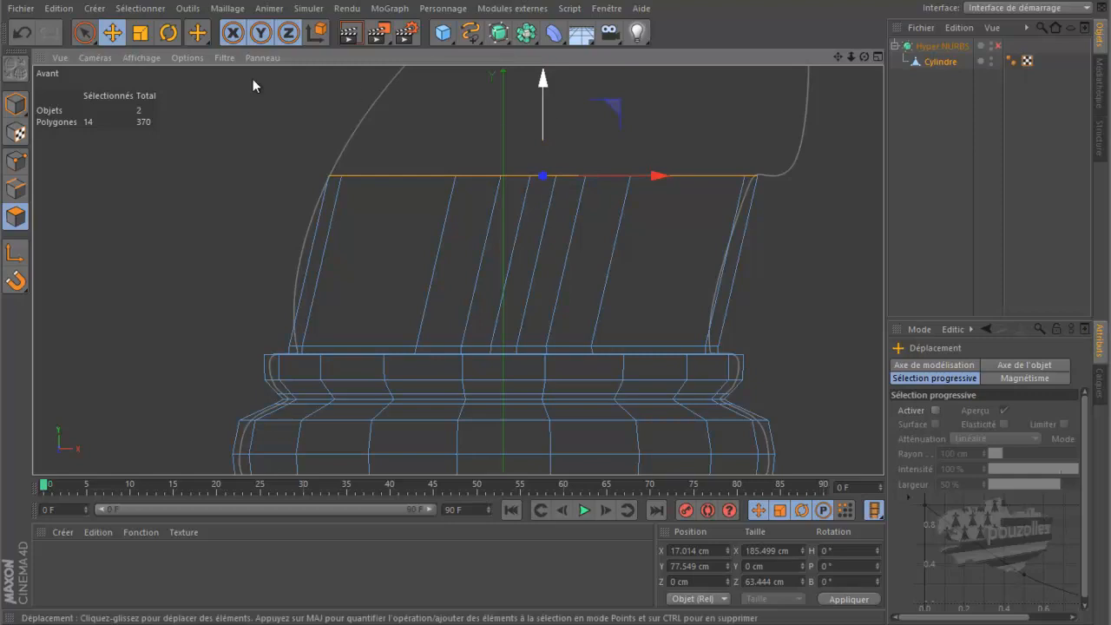
# - Scale the raised top polygons along X only to about 182 cm and shift them to about X 16.7 cm
pyautogui.click(139, 33)
pyautogui.click(261, 33)
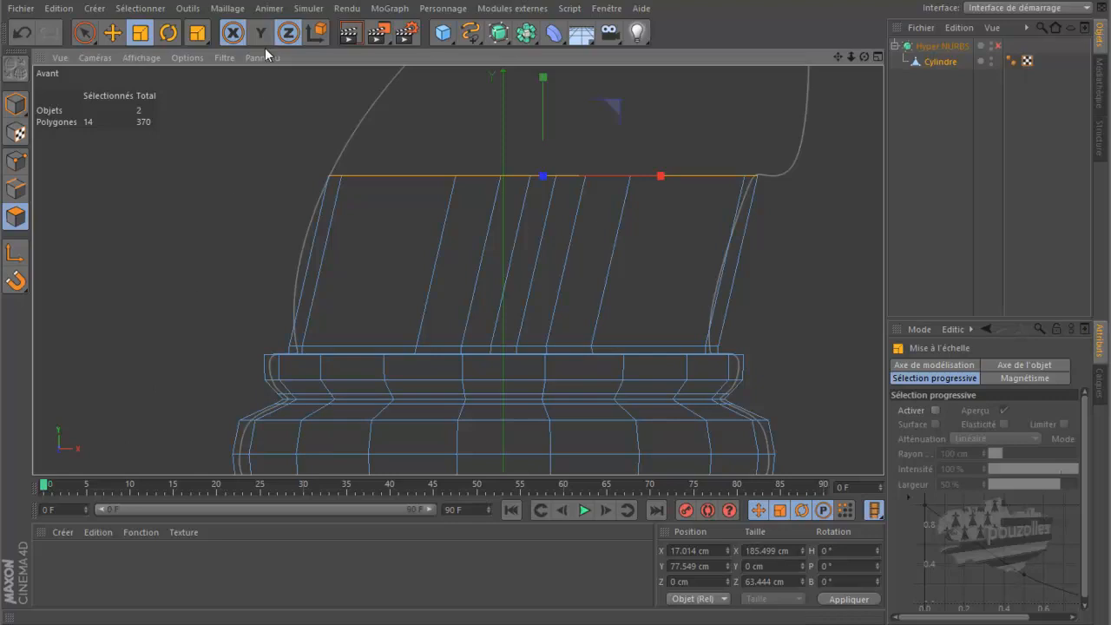
pyautogui.click(288, 32)
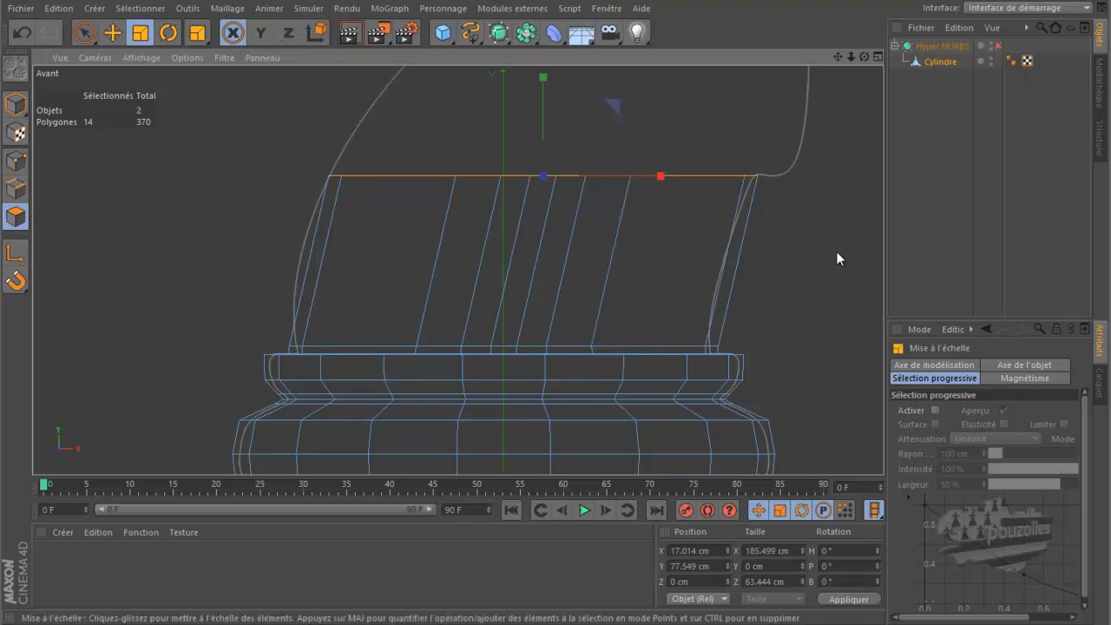
pyautogui.moveTo(836, 253); pyautogui.dragTo(829, 252)
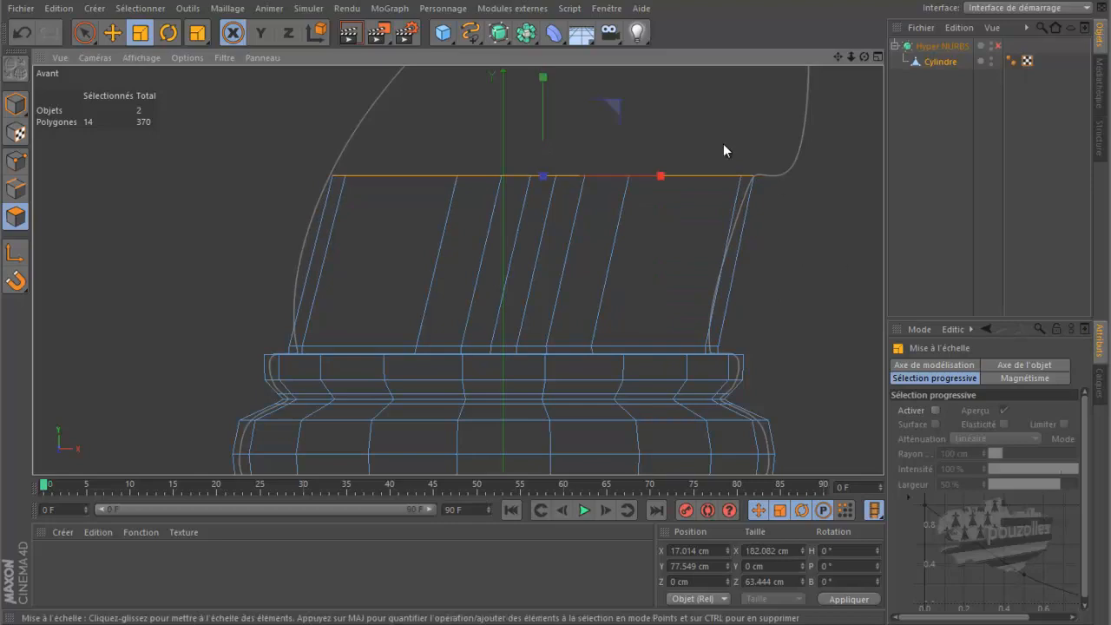
pyautogui.press('e')
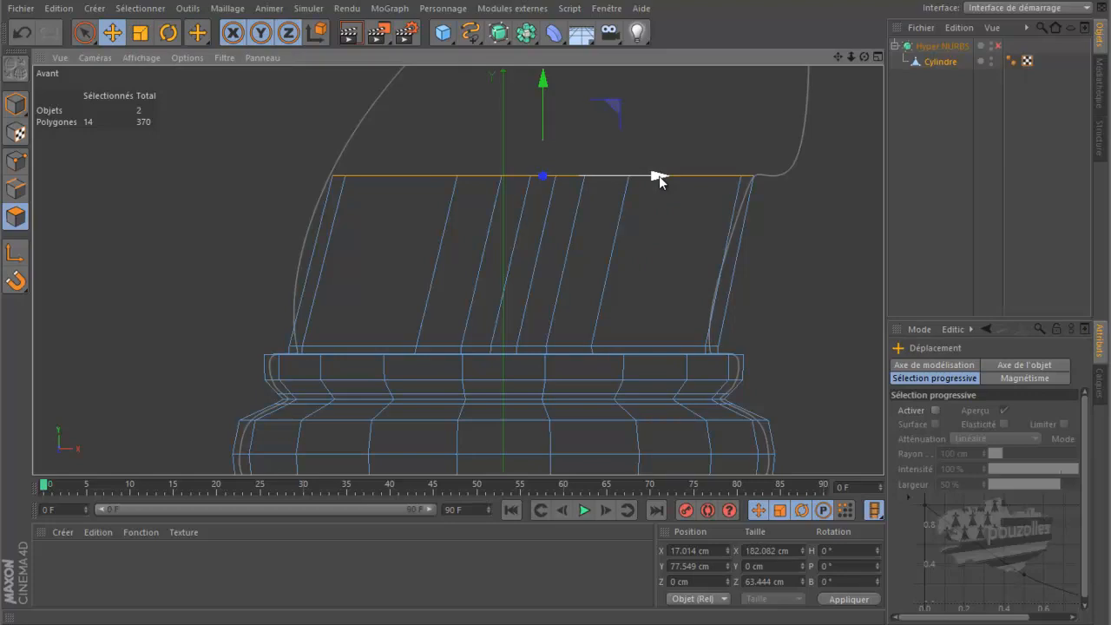
pyautogui.moveTo(657, 175); pyautogui.dragTo(658, 177)
# - Activate the Knife tool and set its mode to Loop (Boucle)
pyautogui.scroll(-5, 497, 425)
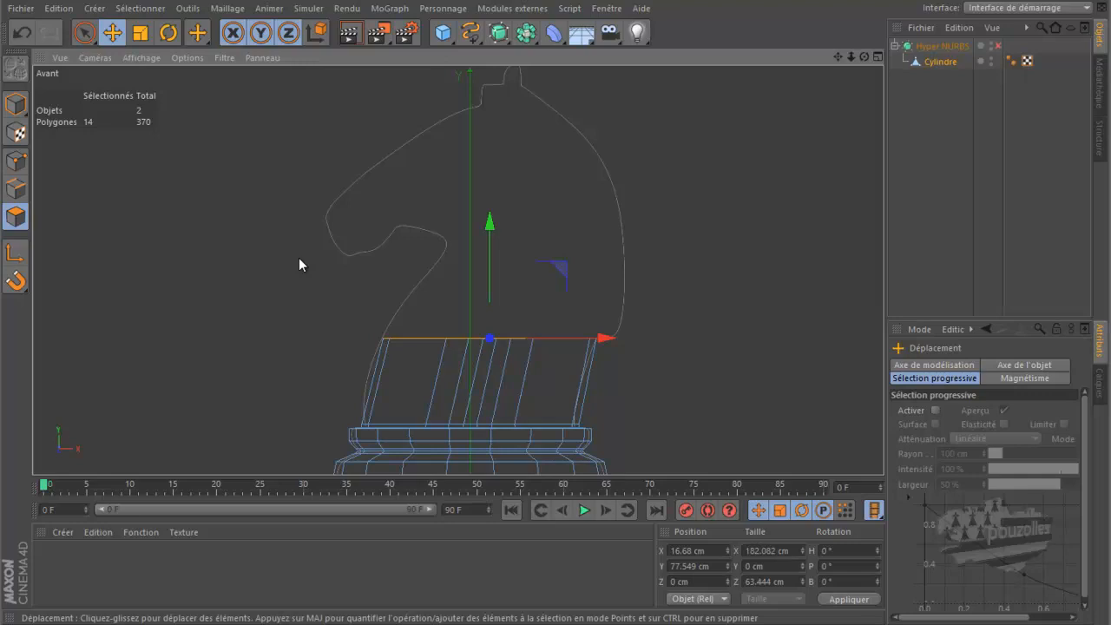
pyautogui.scroll(4, 501, 405)
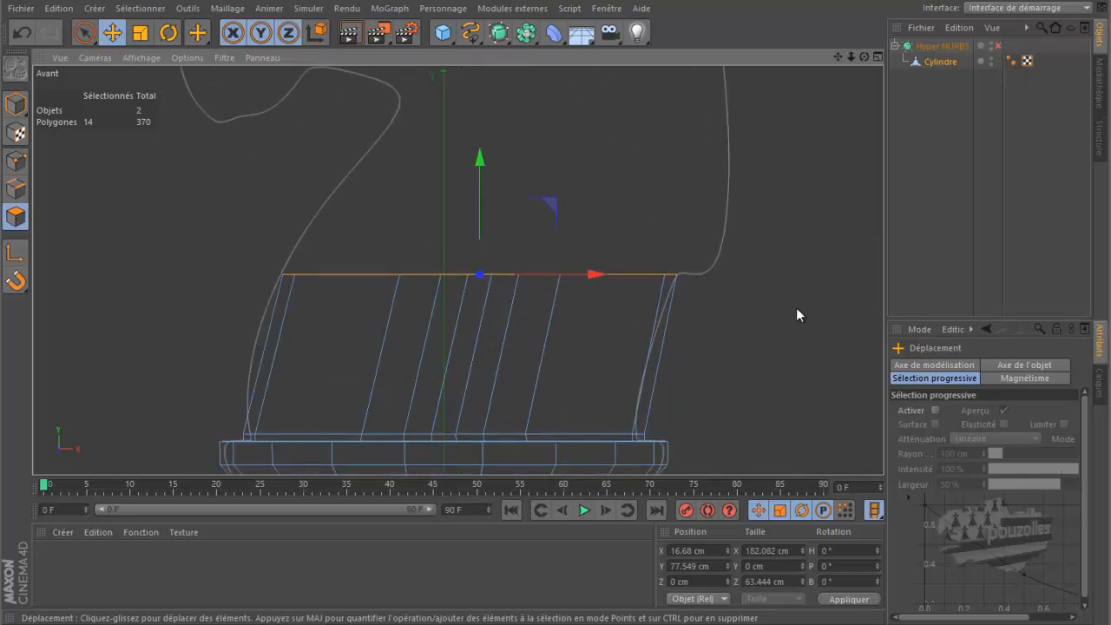
pyautogui.press('k')
pyautogui.click(955, 402)
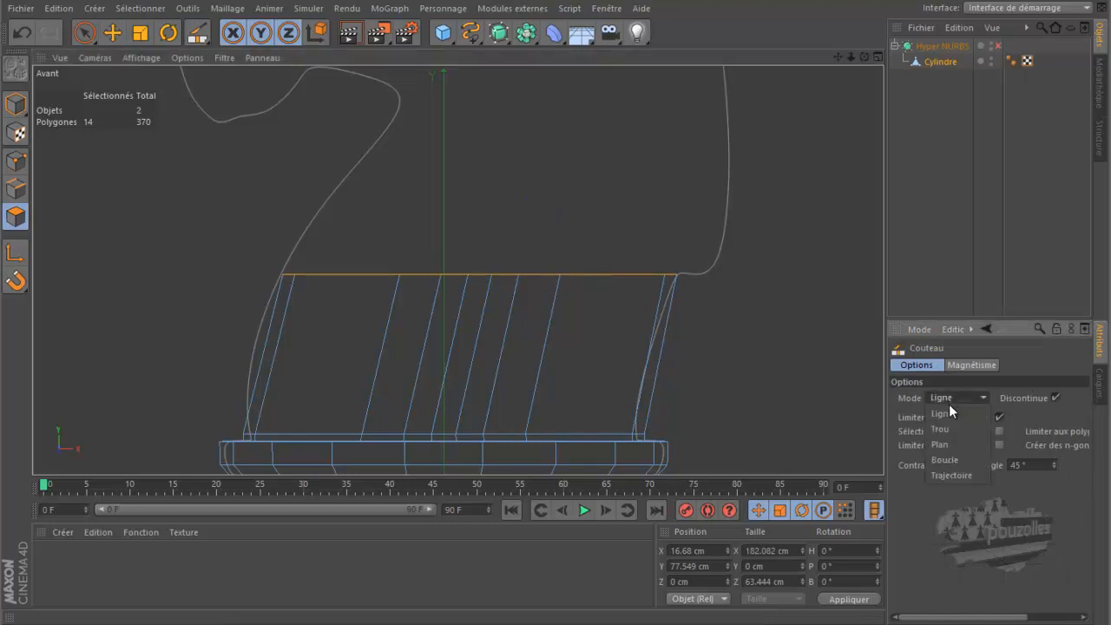
pyautogui.click(950, 458)
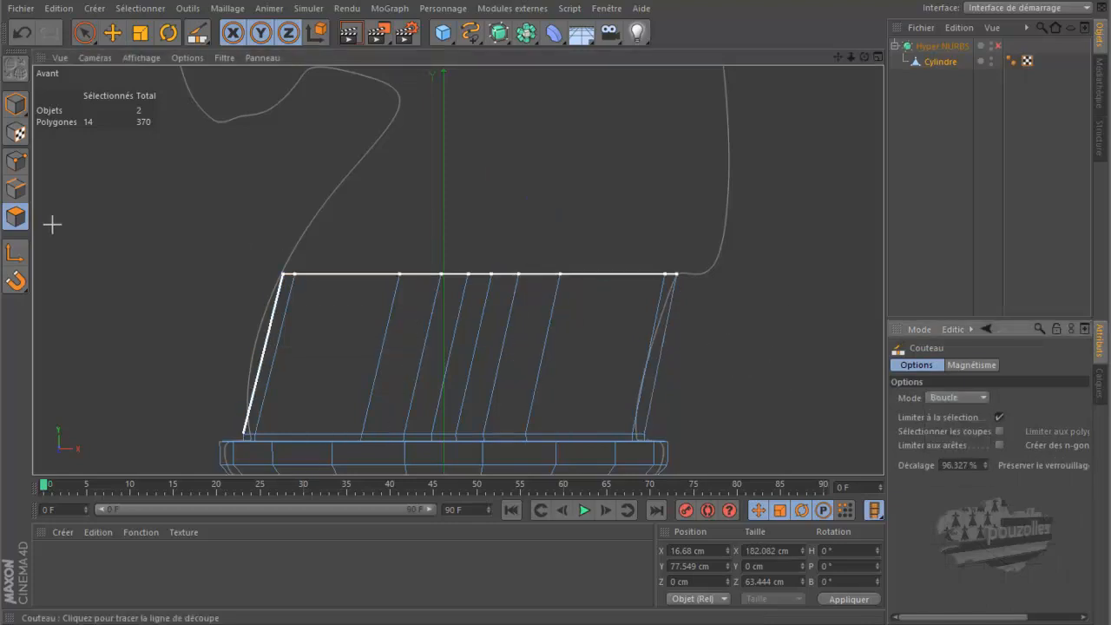
# - In point mode, loop-select the points along the bottom of the tall extruded section, just above the pedestal cap
pyautogui.click(16, 161)
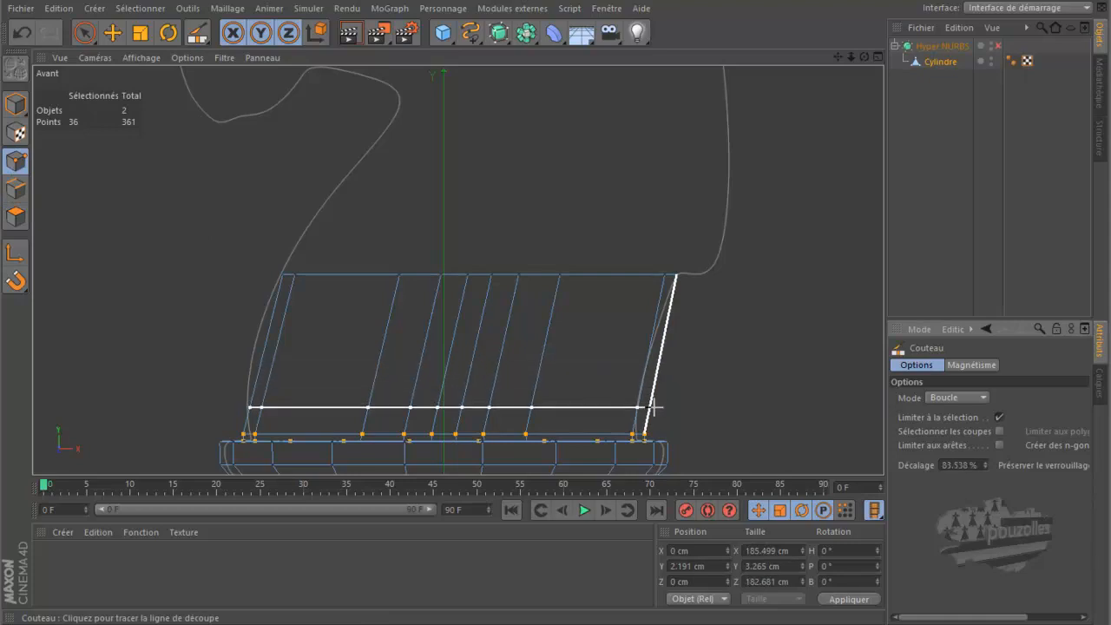
pyautogui.scroll(2, 641, 450)
pyautogui.scroll(3, 640, 447)
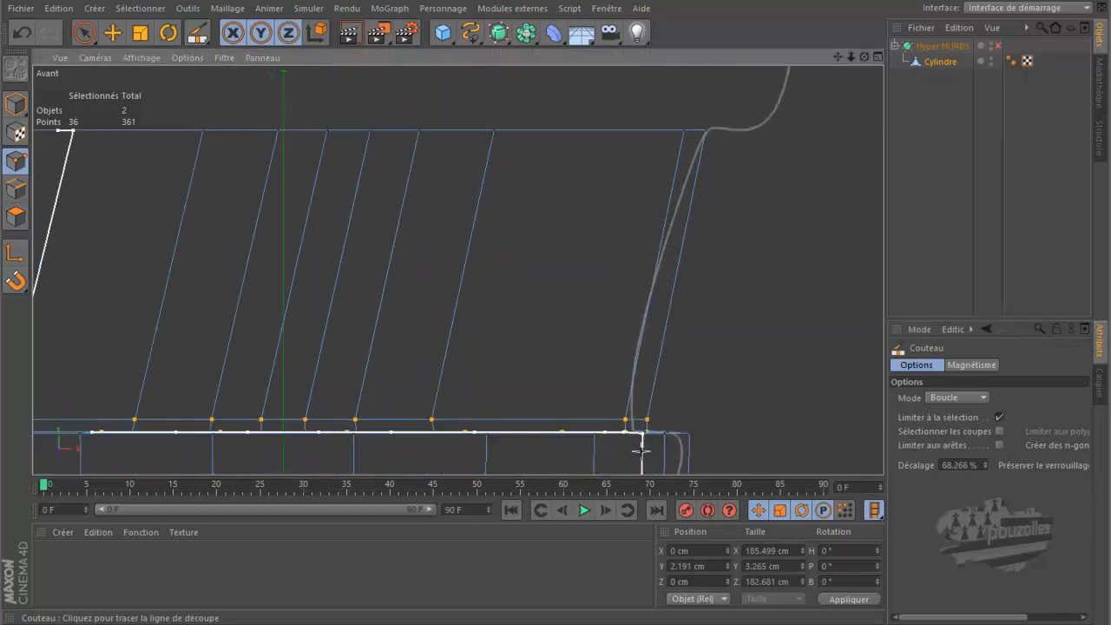
pyautogui.scroll(-4, 755, 415)
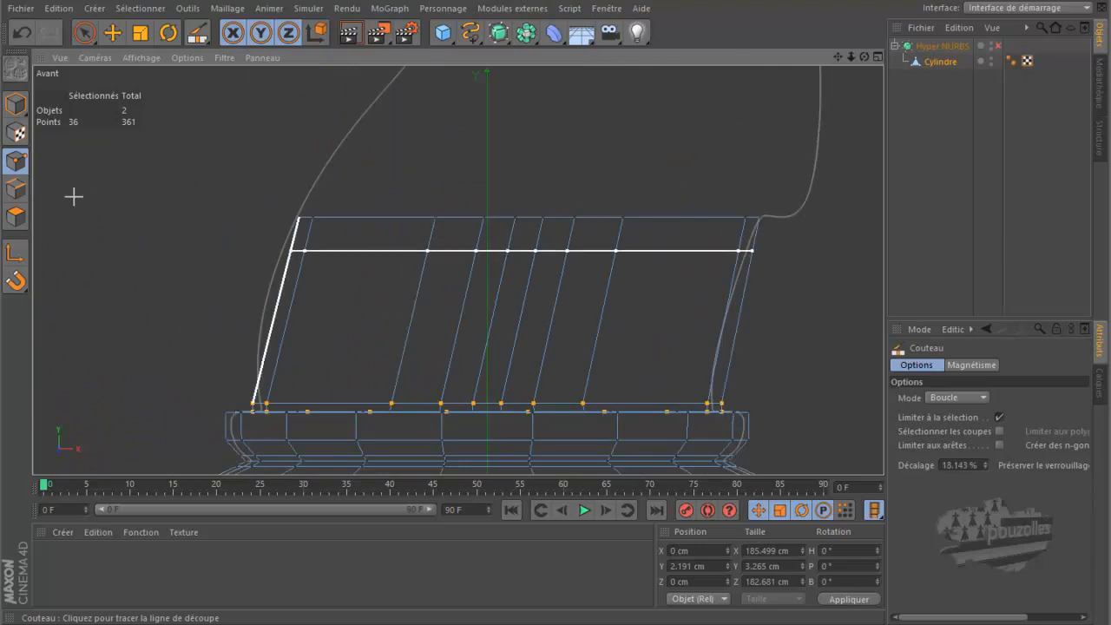
pyautogui.press('u')
pyautogui.press('l')
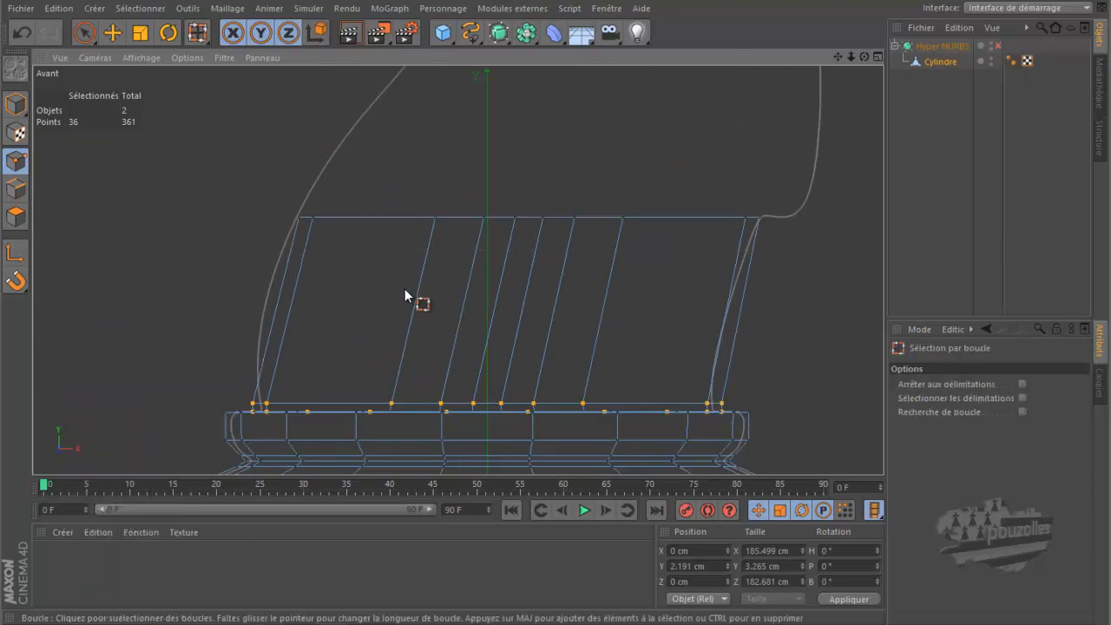
pyautogui.click(522, 405)
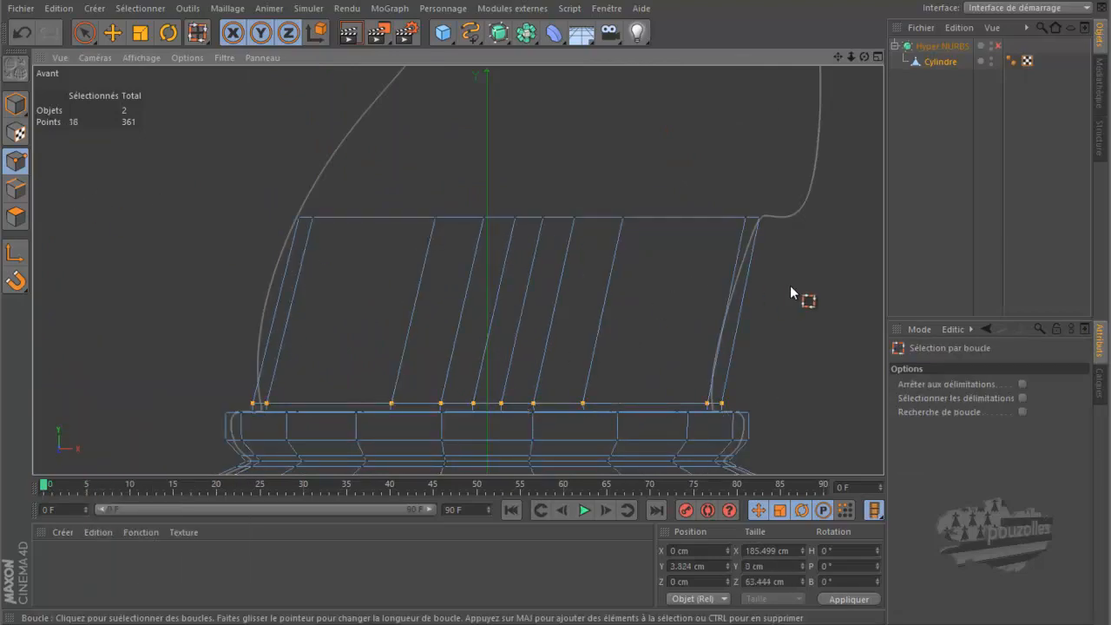
# - Scale the selected bottom loop along X only to about 178 cm and lower it to about Y 1.7 cm, just above the pedestal cap
pyautogui.press('t')
pyautogui.press('y')
pyautogui.press('z')
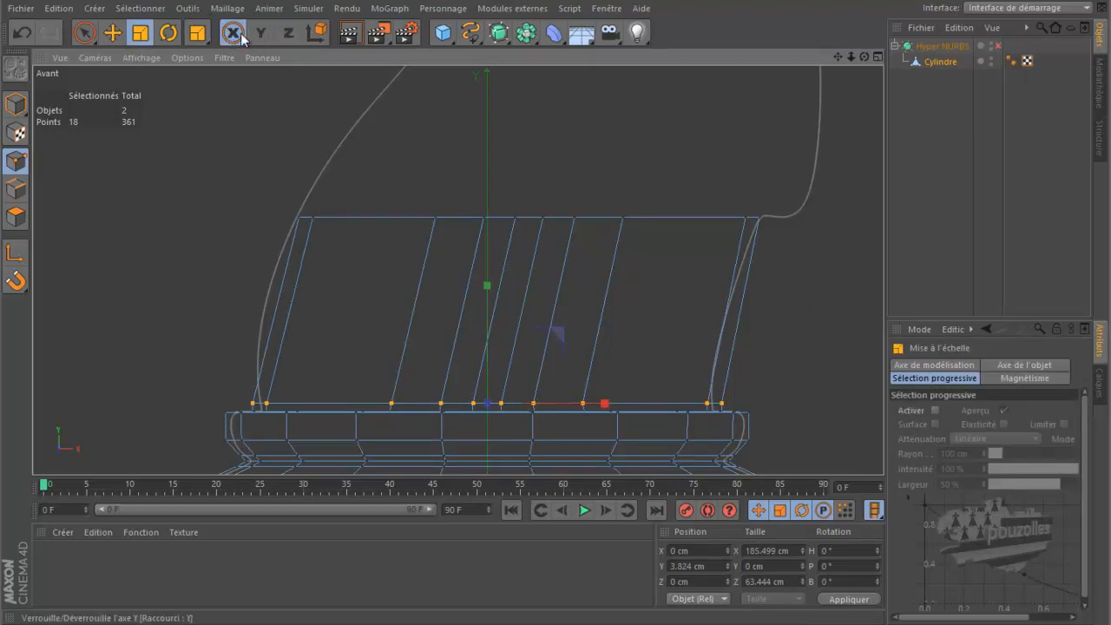
pyautogui.moveTo(822, 310); pyautogui.dragTo(808, 315)
pyautogui.click(112, 32)
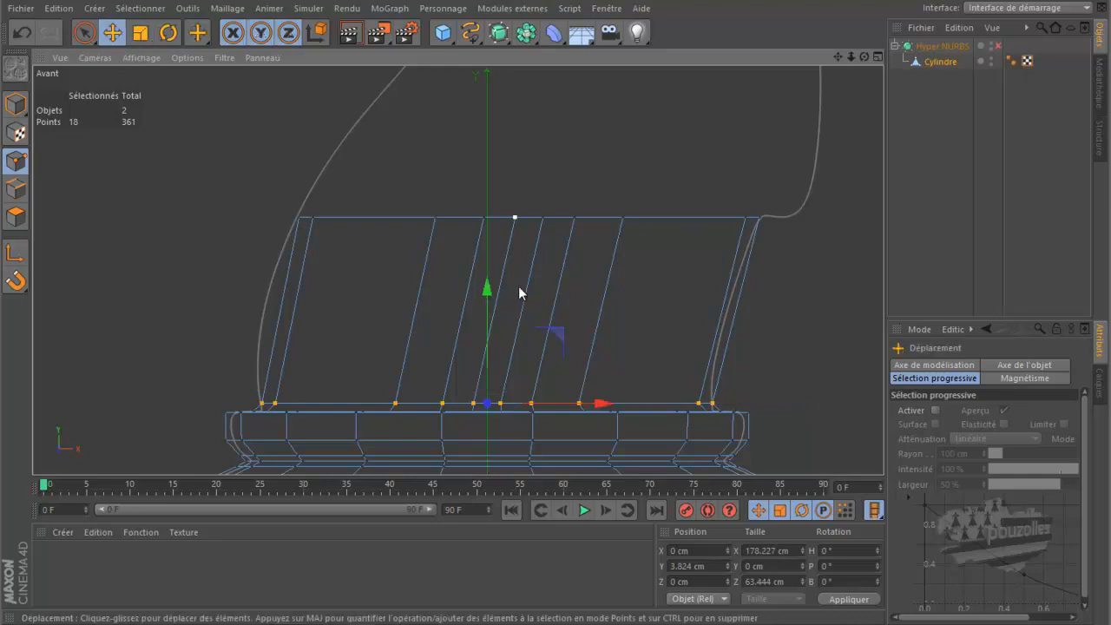
pyautogui.moveTo(487, 292); pyautogui.dragTo(489, 298)
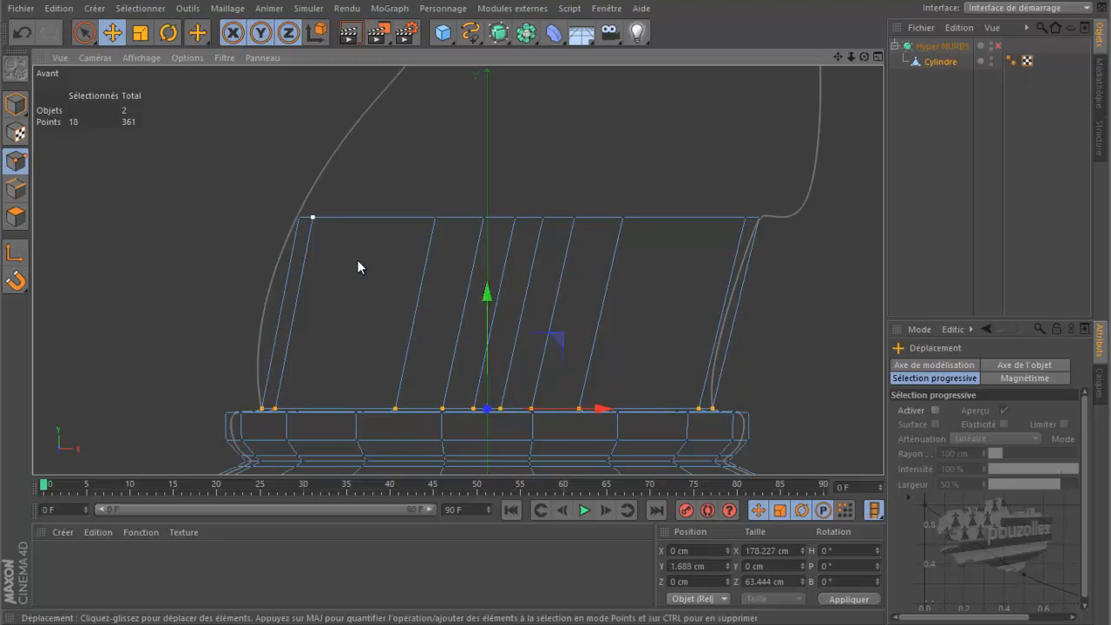
# - Knife-cut a horizontal loop through the tall section at about Y 34.7 cm and loop-select its points
pyautogui.press('k')
pyautogui.click(298, 325)
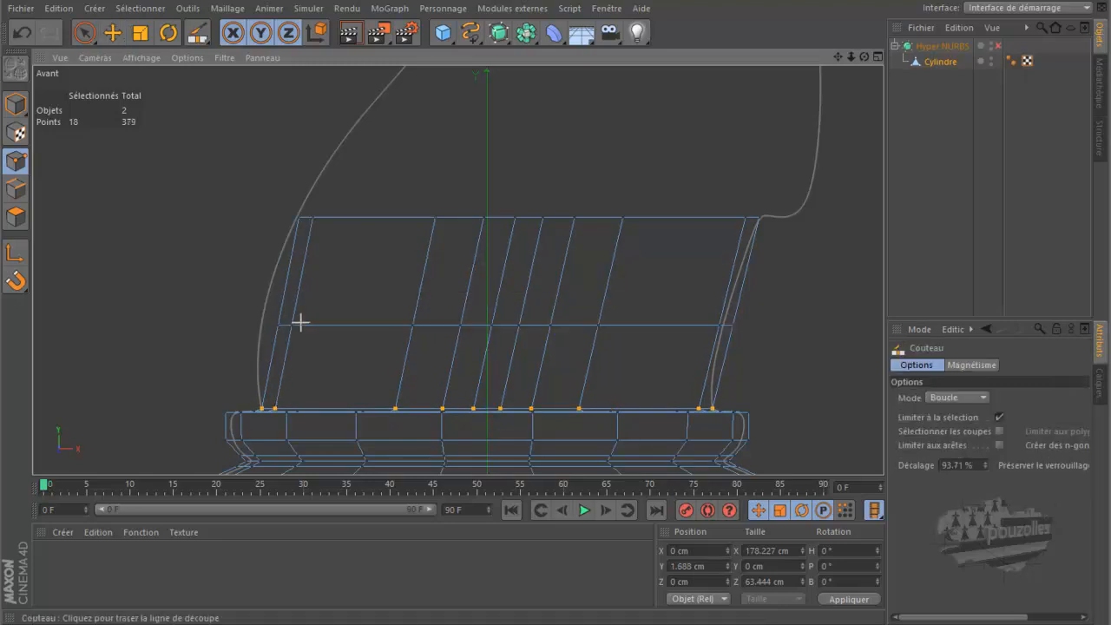
pyautogui.press('u')
pyautogui.press('l')
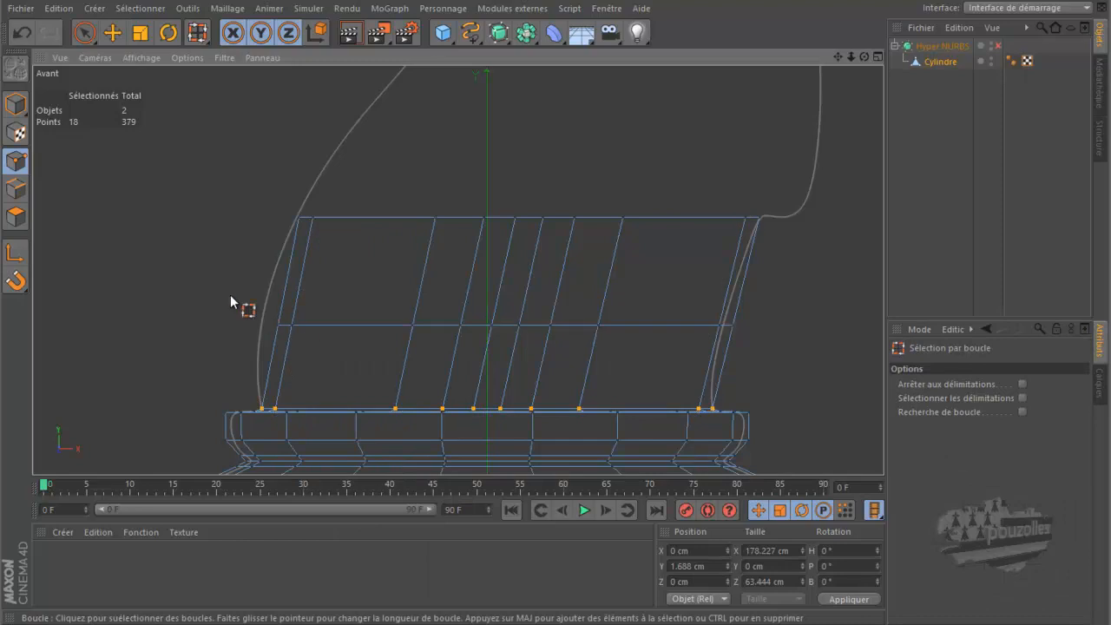
pyautogui.click(336, 327)
# - Scale the new middle loop along X only to about 182 cm and shift it to about X 2 cm to match the silhouette
pyautogui.press('t')
pyautogui.press('y')
pyautogui.press('z')
pyautogui.moveTo(164, 276); pyautogui.dragTo(137, 284)
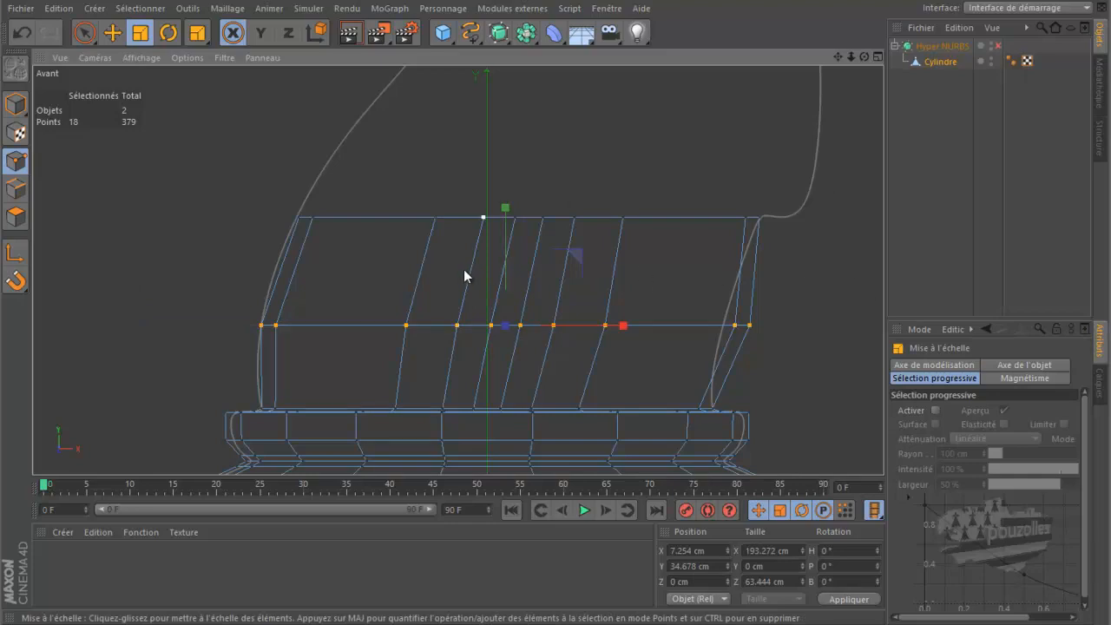
pyautogui.moveTo(225, 280)
pyautogui.mouseDown()
pyautogui.moveTo(215, 284)
pyautogui.moveTo(243, 289)
pyautogui.mouseUp()
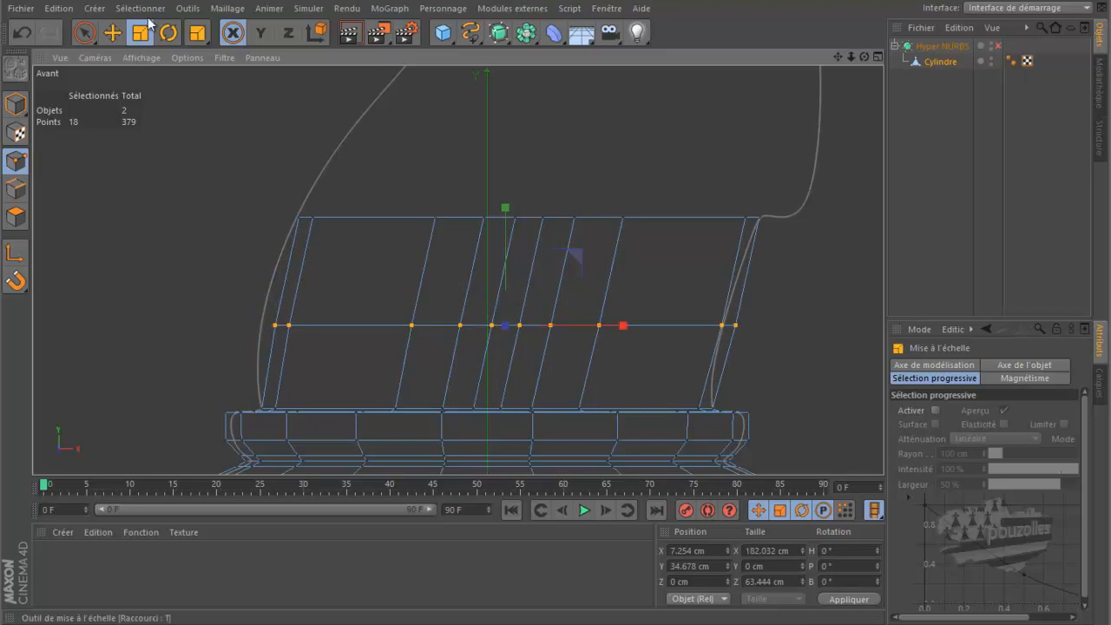
pyautogui.click(112, 32)
pyautogui.moveTo(619, 328); pyautogui.dragTo(605, 327)
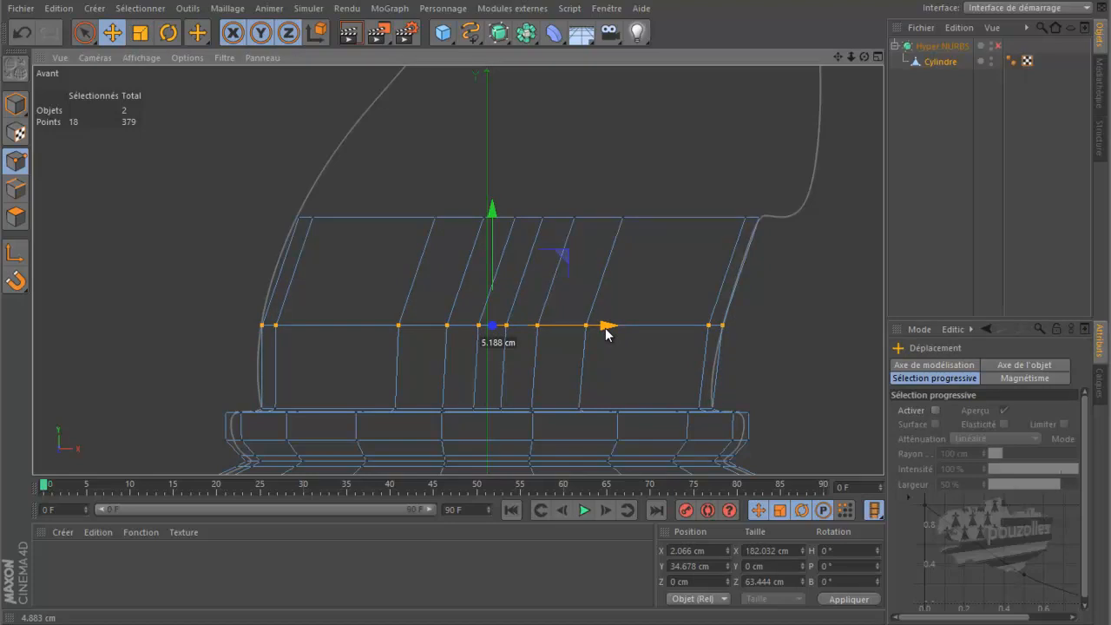
pyautogui.moveTo(605, 328); pyautogui.dragTo(605, 328)
# - Knife-cut two more horizontal loops, one above the middle loop at about Y 57 cm and one below it at about Y 17.5 cm
pyautogui.press('k')
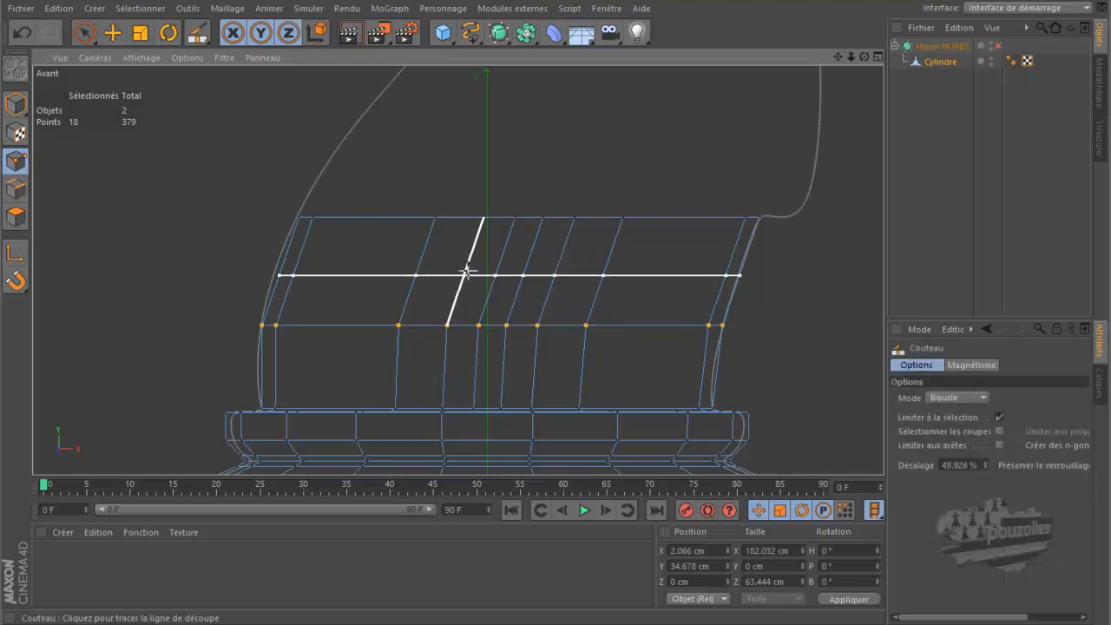
pyautogui.click(467, 270)
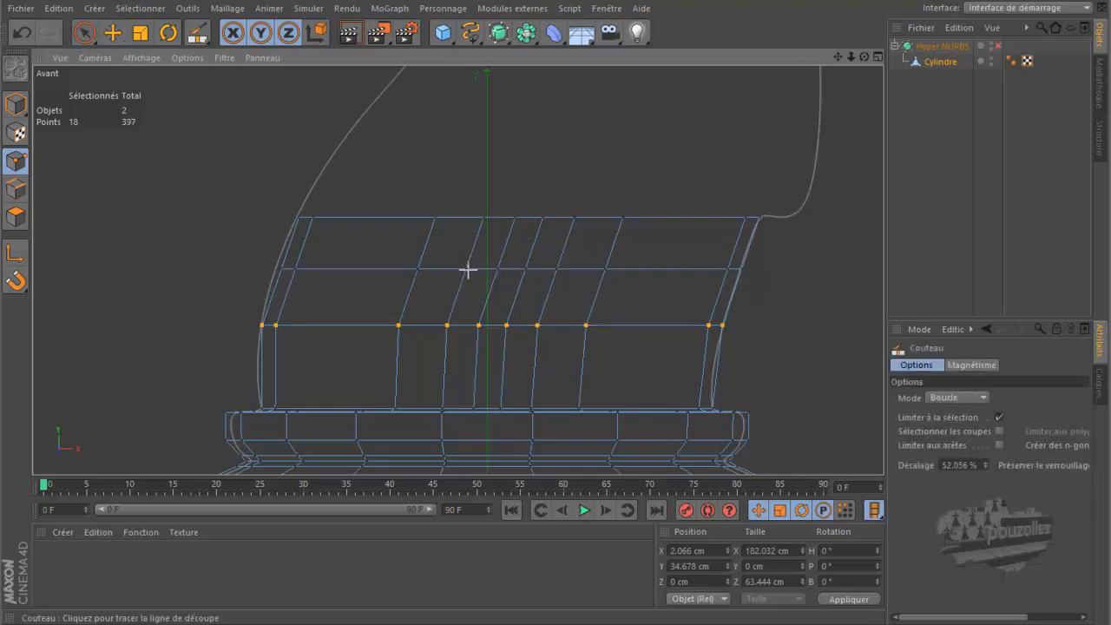
pyautogui.click(438, 369)
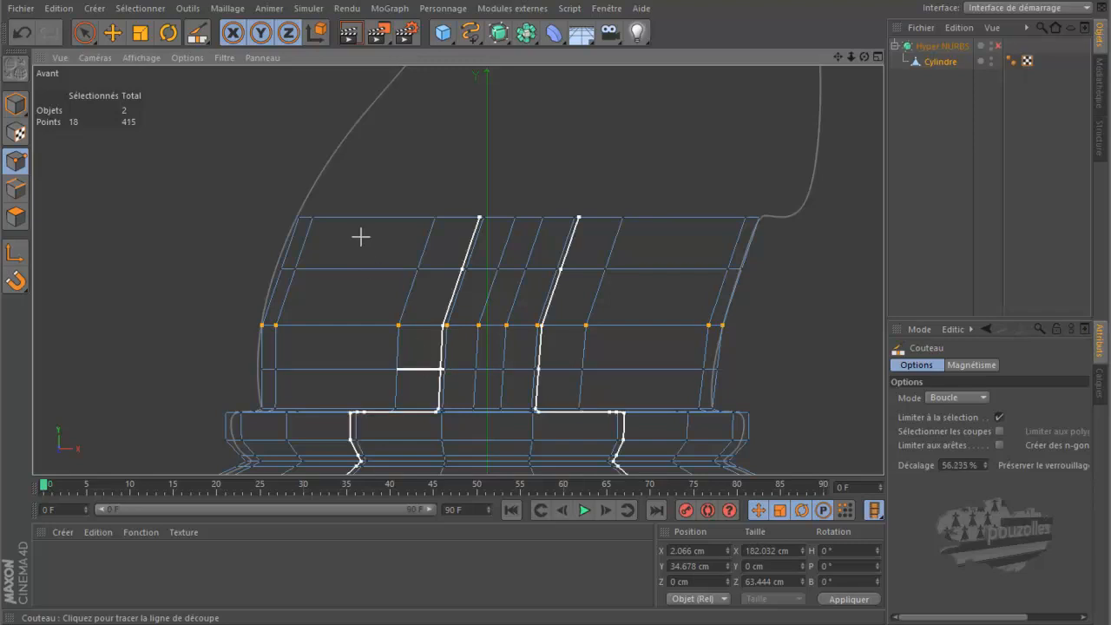
# - Try to shift the visible end points of the two newest loops onto the silhouette with the brush selection tool
pyautogui.click(84, 33)
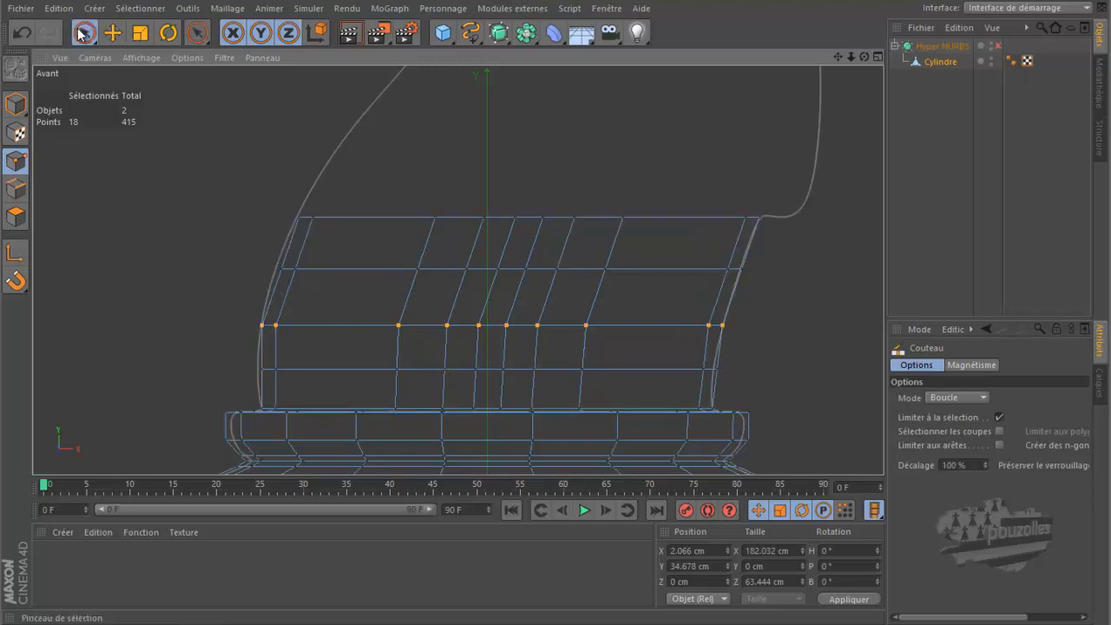
pyautogui.click(710, 372)
pyautogui.keyDown('shift'); pyautogui.click(703, 370); pyautogui.keyUp('shift')
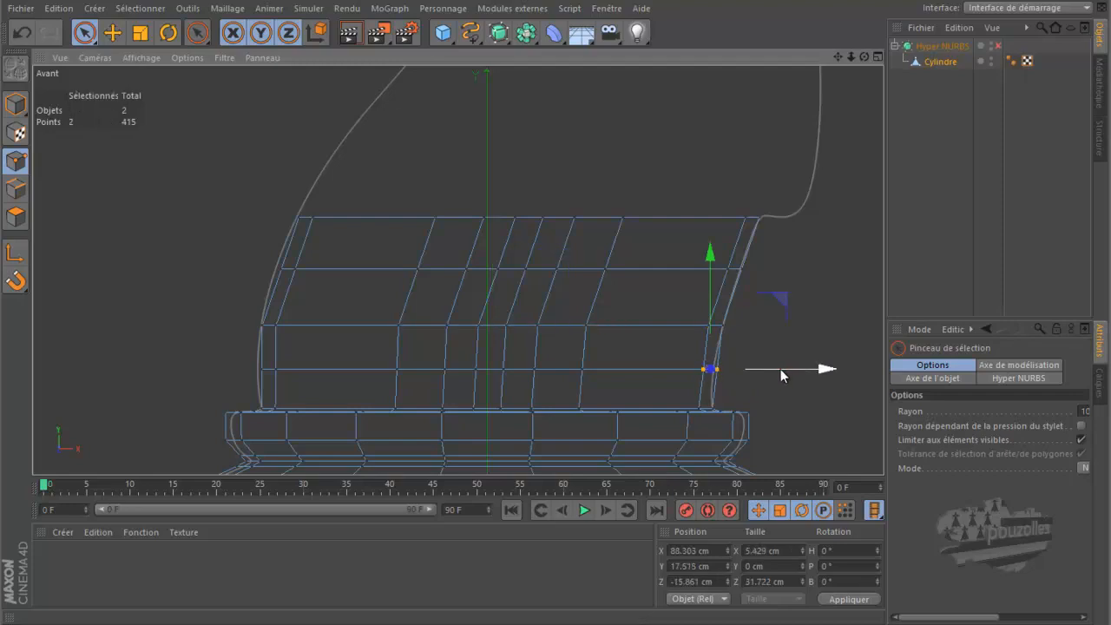
pyautogui.moveTo(781, 370); pyautogui.dragTo(778, 372)
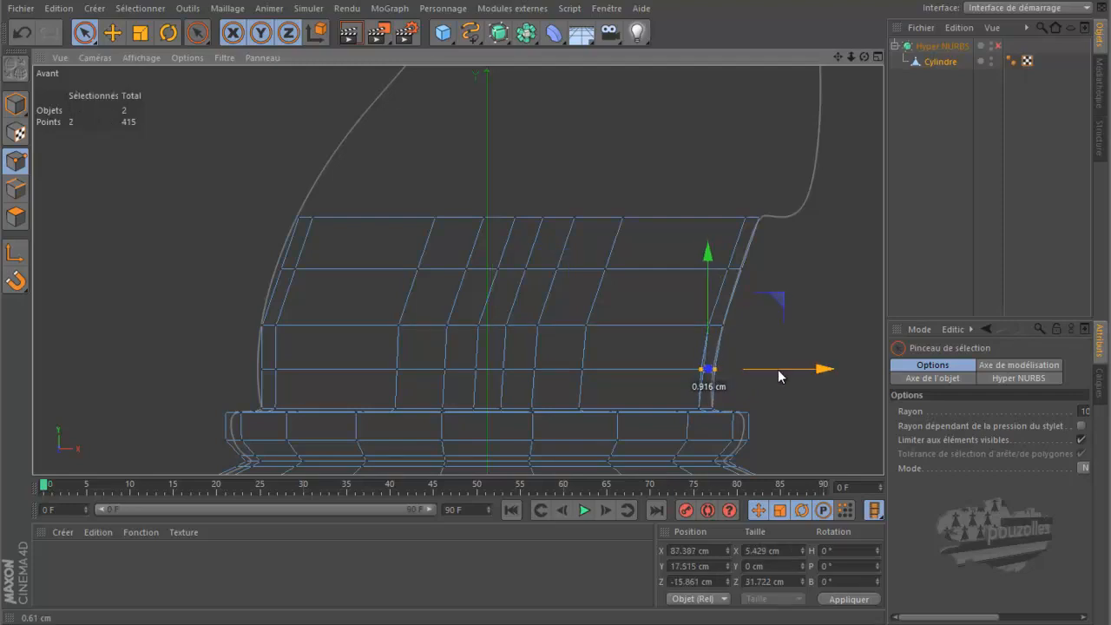
pyautogui.click(268, 370)
pyautogui.moveTo(320, 374); pyautogui.dragTo(315, 369)
pyautogui.moveTo(303, 272)
pyautogui.mouseDown()
pyautogui.moveTo(287, 272)
pyautogui.moveTo(339, 271)
pyautogui.mouseUp()
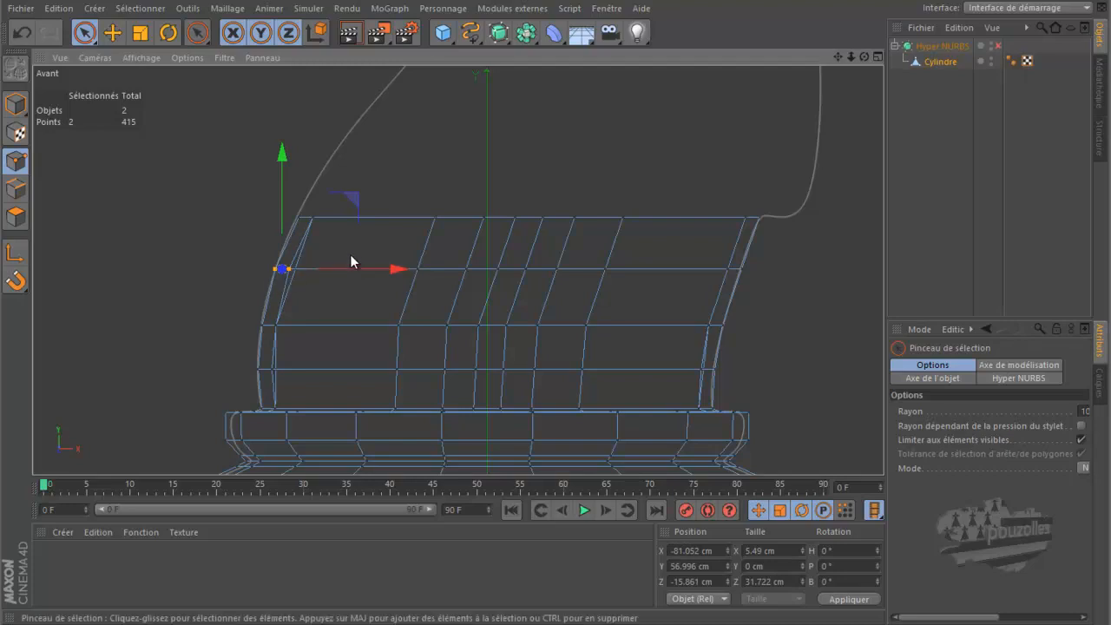
# - Undo the recent moves of the loops' end points, back to the selection at the lower loop's positive-X end
pyautogui.click(22, 33)
pyautogui.click(23, 33)
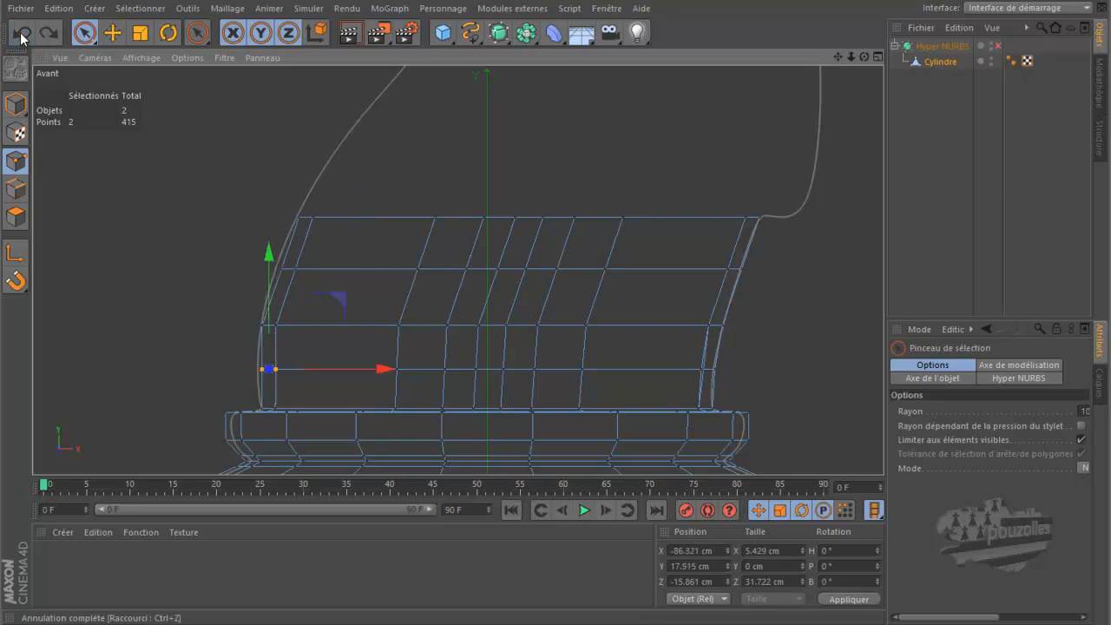
pyautogui.click(23, 33)
pyautogui.click(22, 33)
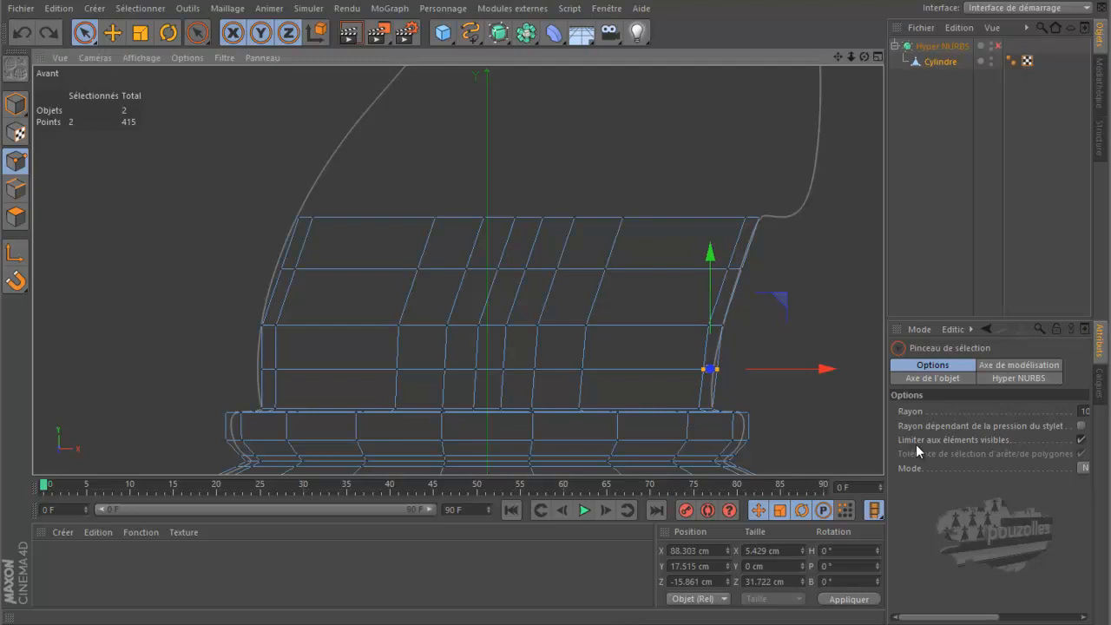
# - Turn off limiting the selection to visible elements, then select the lower loop's positive-X end points and shift them to about X 86.8 cm
pyautogui.click(1081, 439)
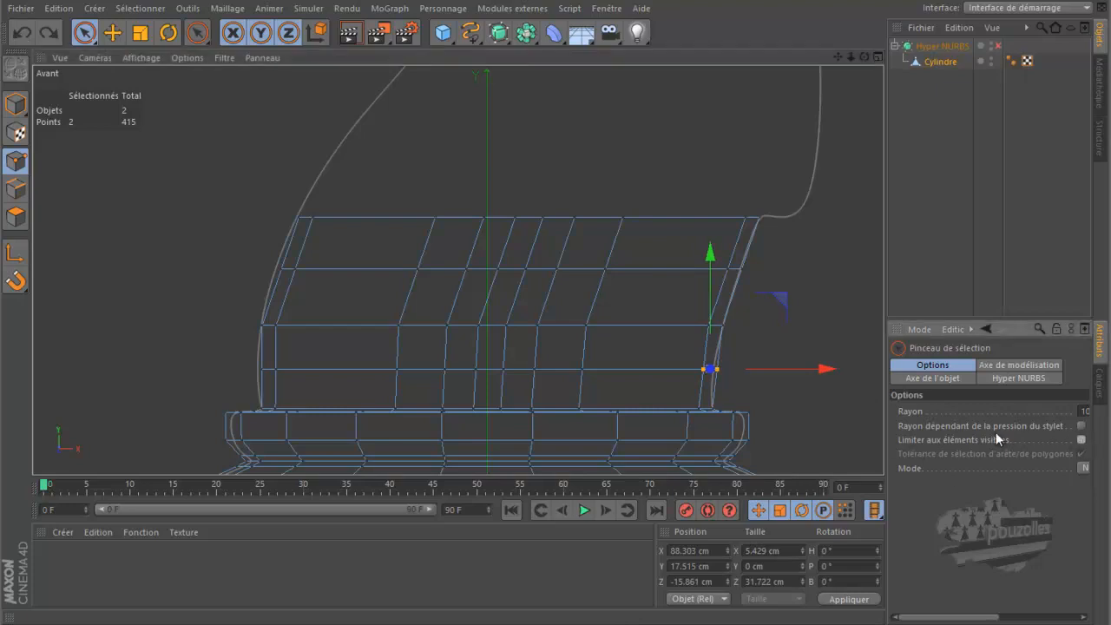
pyautogui.click(745, 385)
pyautogui.moveTo(715, 366); pyautogui.dragTo(693, 372)
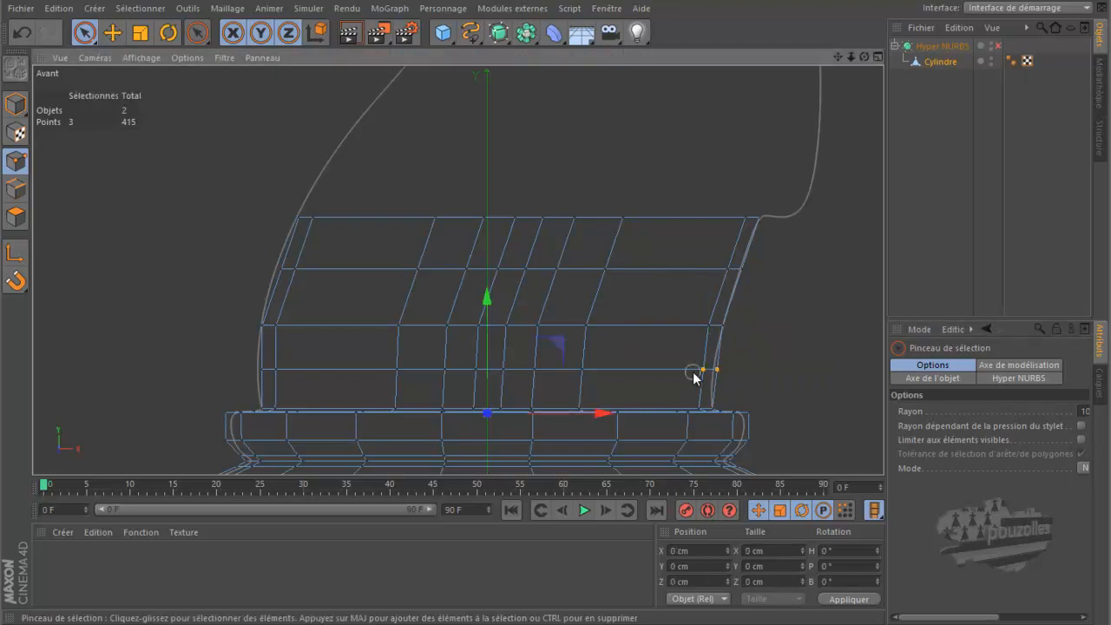
pyautogui.moveTo(820, 370); pyautogui.dragTo(822, 372)
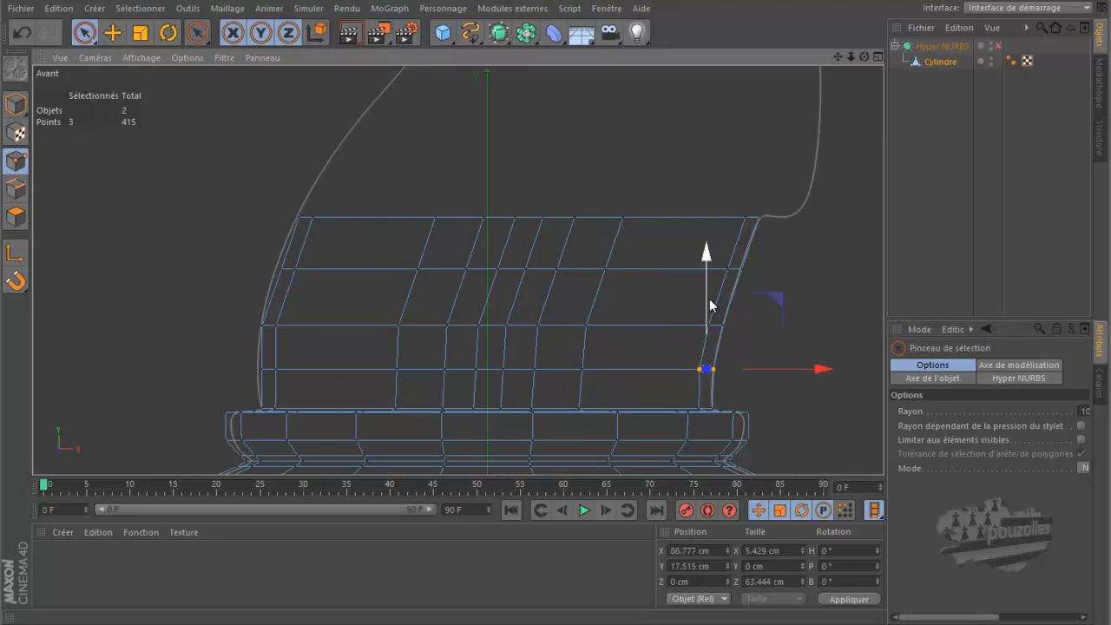
# - Shift the negative-X end points of the upper loop to about X -81.4 cm and those of the lower loop to about X -88.5 cm
pyautogui.click(289, 270)
pyautogui.moveTo(401, 272); pyautogui.dragTo(397, 272)
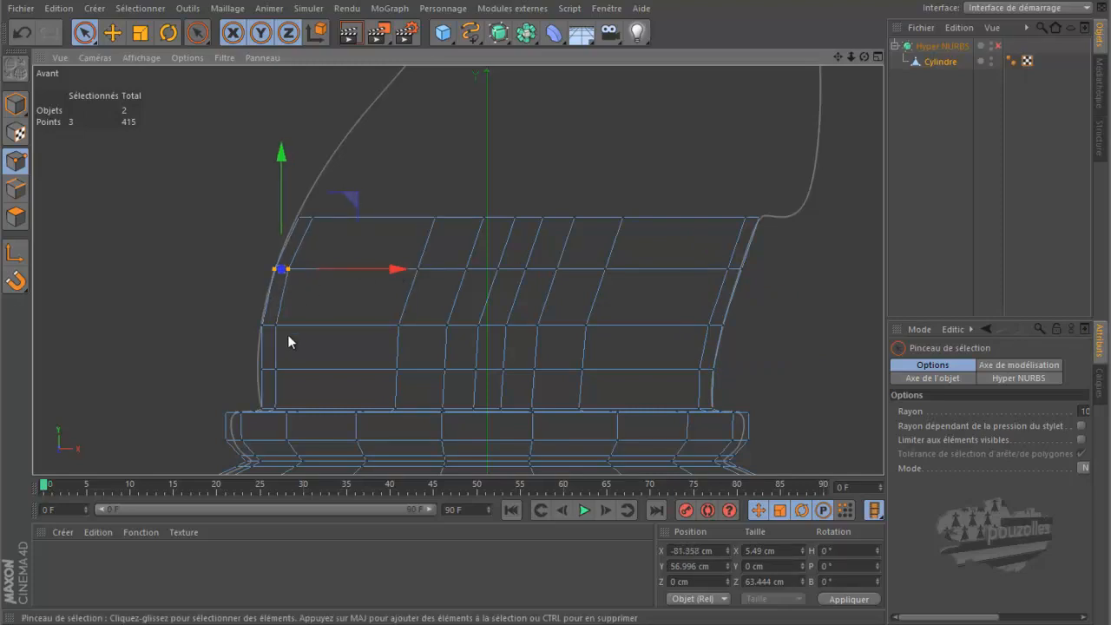
pyautogui.click(276, 374)
pyautogui.moveTo(275, 373)
pyautogui.mouseDown()
pyautogui.moveTo(258, 372)
pyautogui.moveTo(277, 374)
pyautogui.mouseUp()
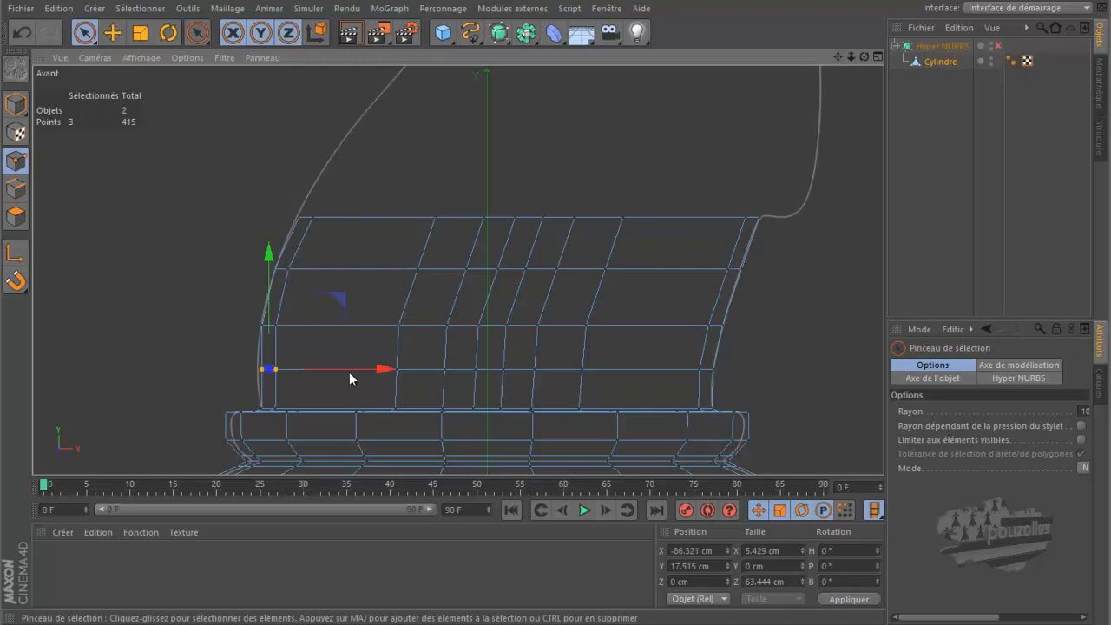
pyautogui.moveTo(360, 371); pyautogui.dragTo(352, 368)
# - Examine the extruded section from several angles in perspective, temporarily enabling the Hyper NURBS smoothing
pyautogui.middleClick(153, 251)
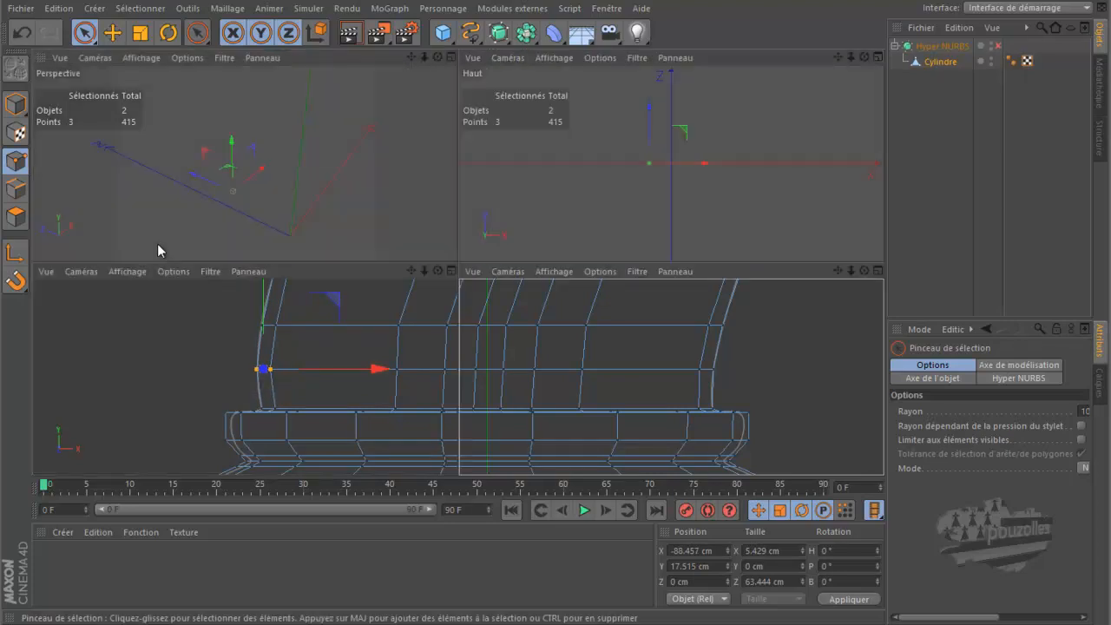
pyautogui.middleClick(167, 207)
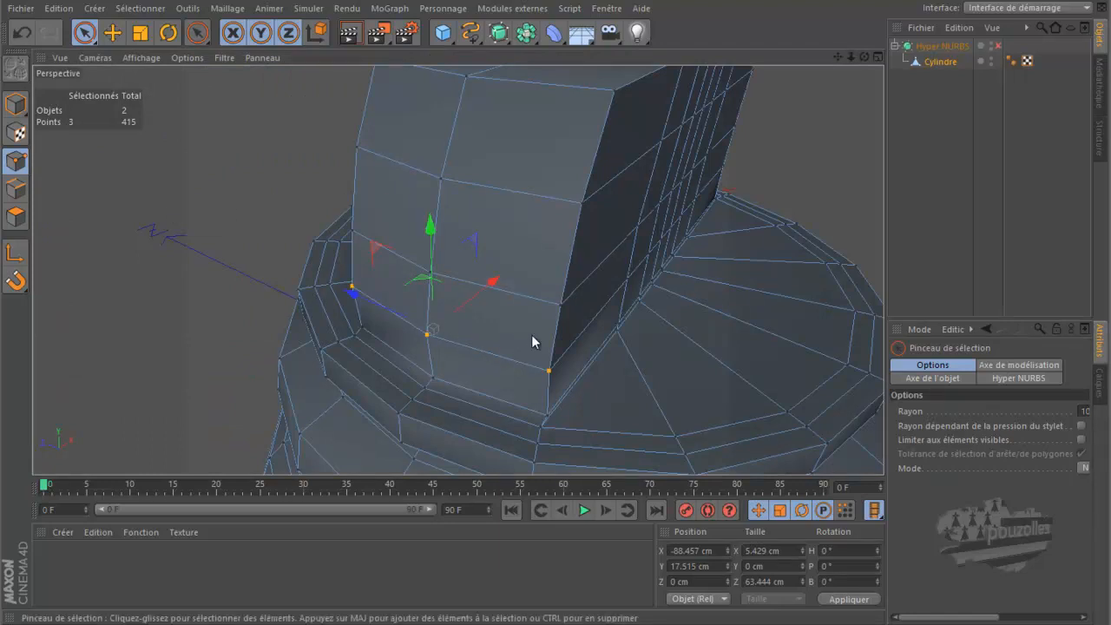
pyautogui.moveTo(864, 56); pyautogui.dragTo(564, 310)
pyautogui.scroll(-5, 583, 333)
pyautogui.moveTo(863, 56); pyautogui.dragTo(567, 301)
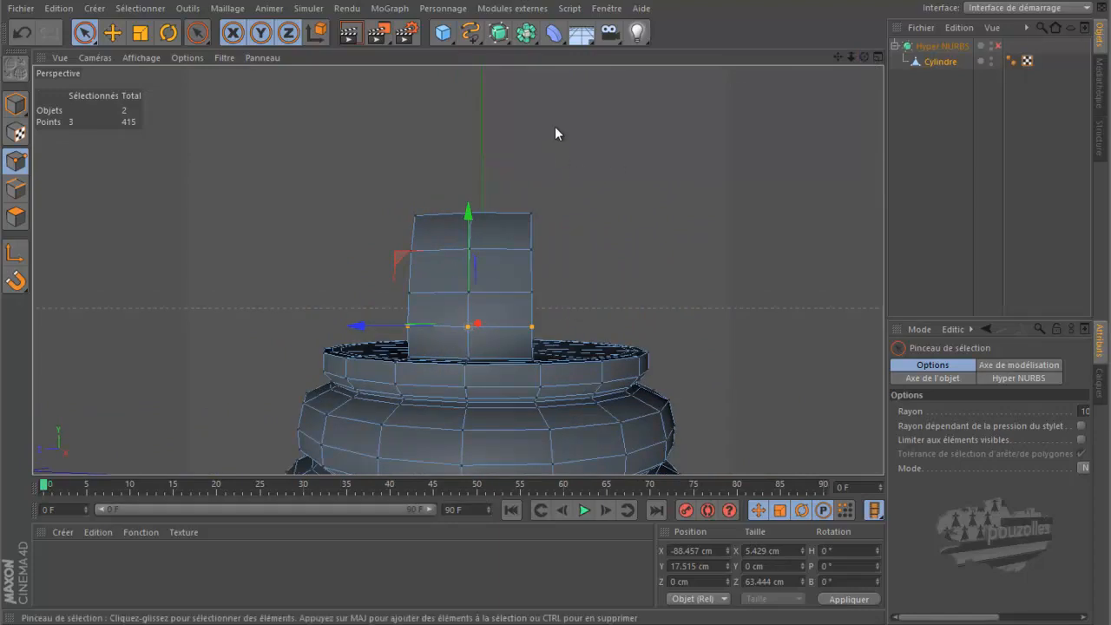
pyautogui.moveTo(865, 56); pyautogui.dragTo(553, 298)
pyautogui.click(997, 46)
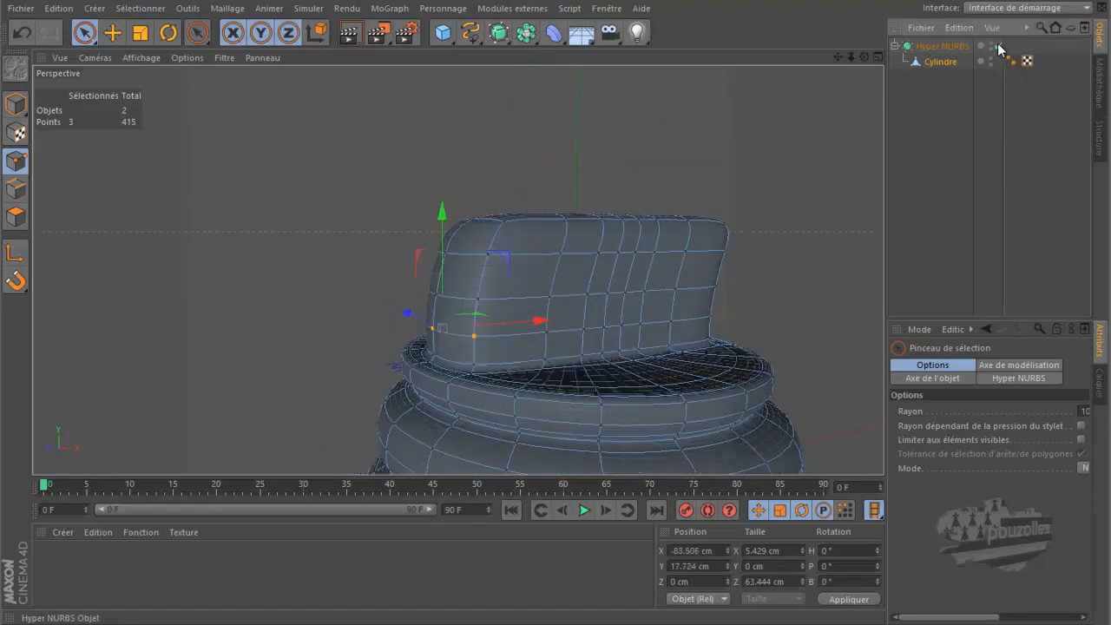
pyautogui.moveTo(864, 56); pyautogui.dragTo(555, 299)
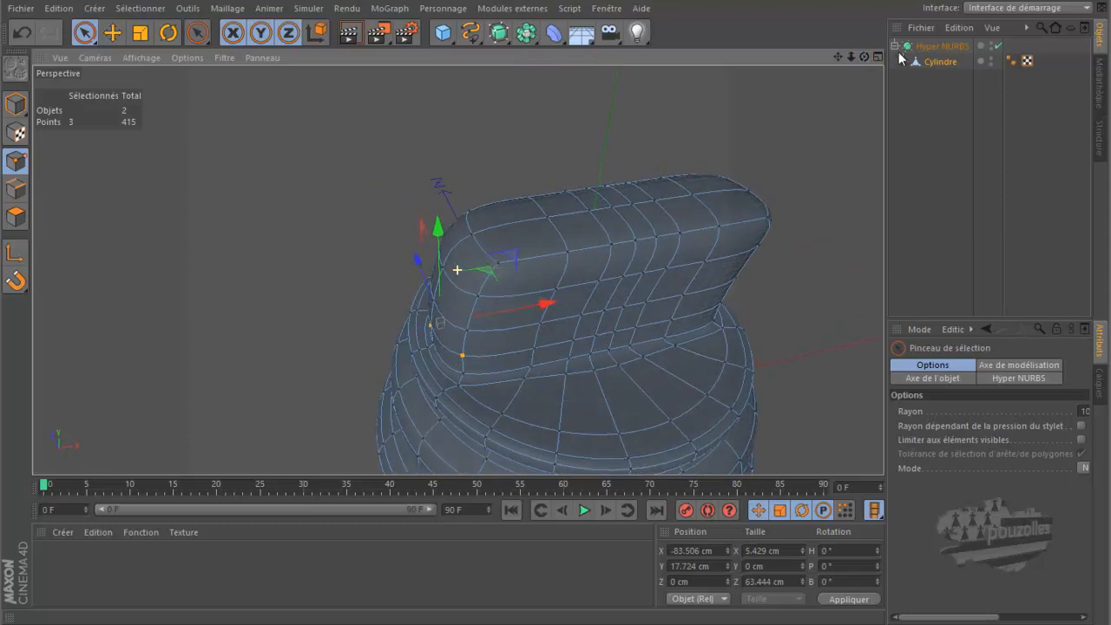
pyautogui.click(997, 45)
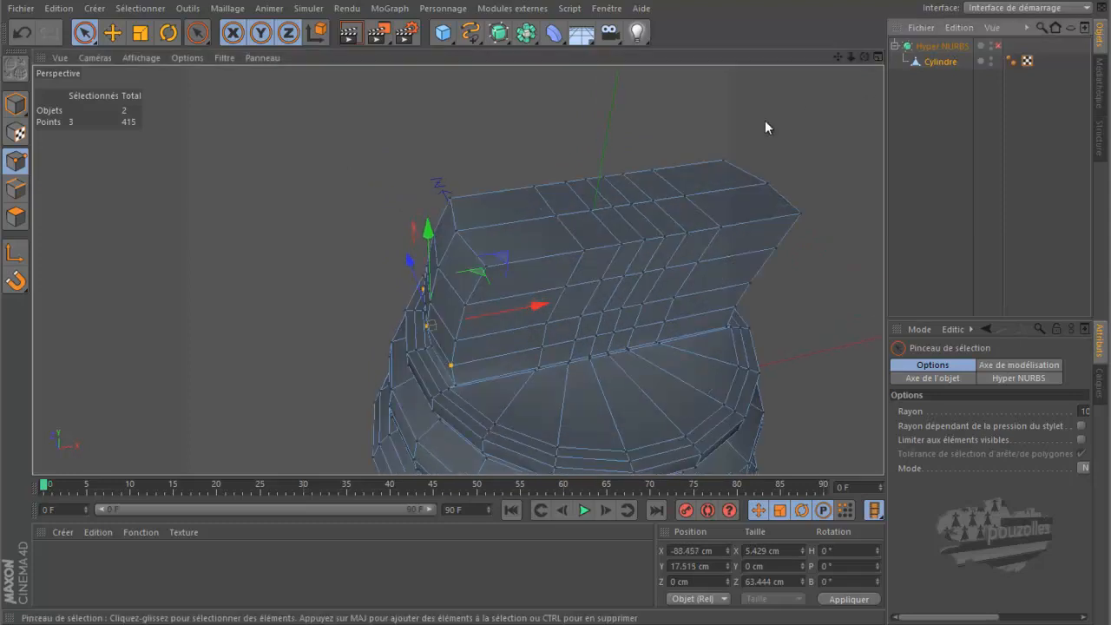
# - In the front view, extrude the section's top polygons upward to about Y 104 cm and shift them to about X 31 cm
pyautogui.middleClick(495, 326)
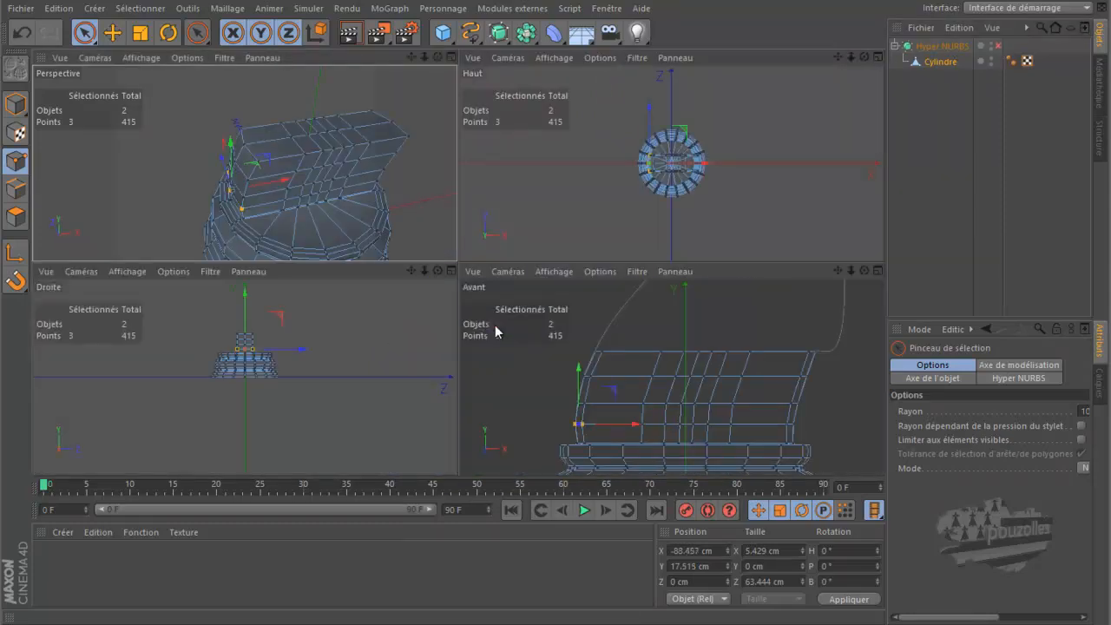
pyautogui.middleClick(554, 359)
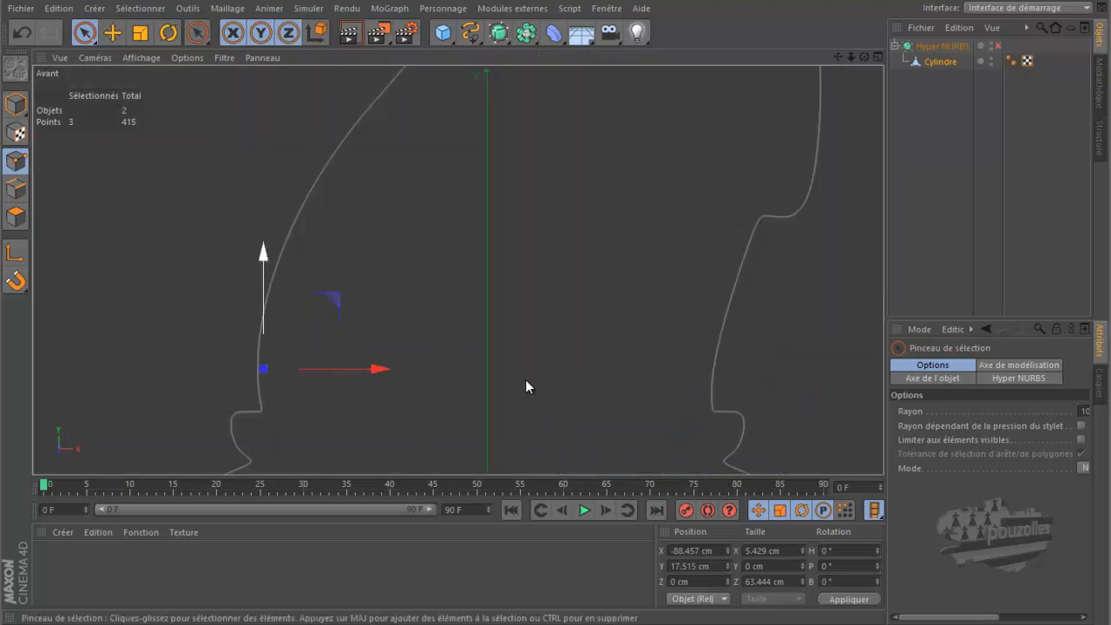
pyautogui.scroll(-2, 434, 252)
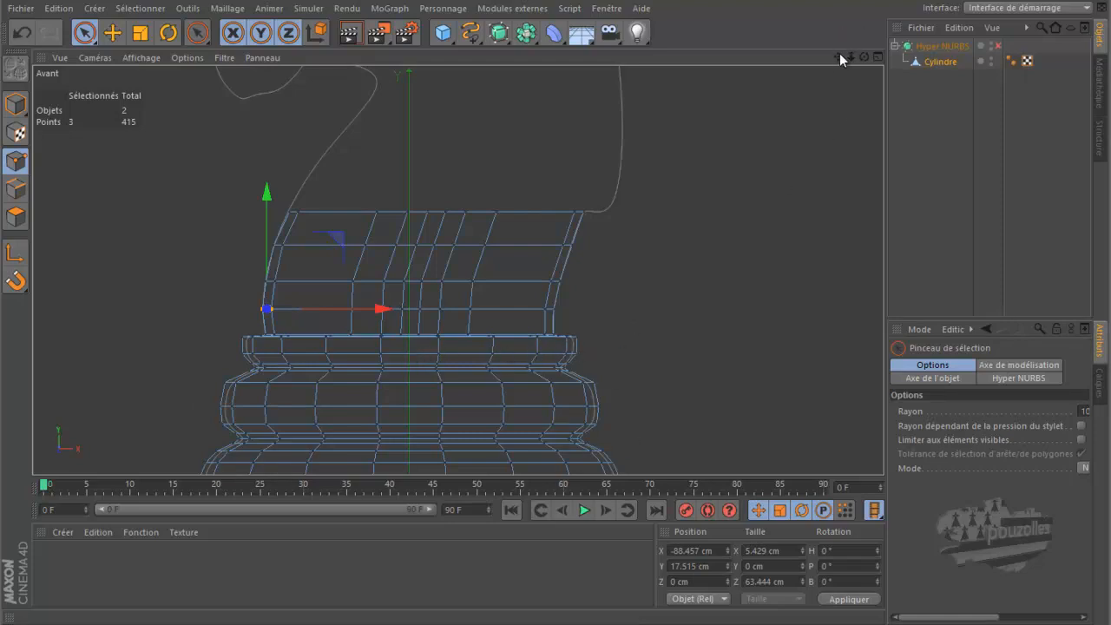
pyautogui.moveTo(838, 57); pyautogui.dragTo(862, 184)
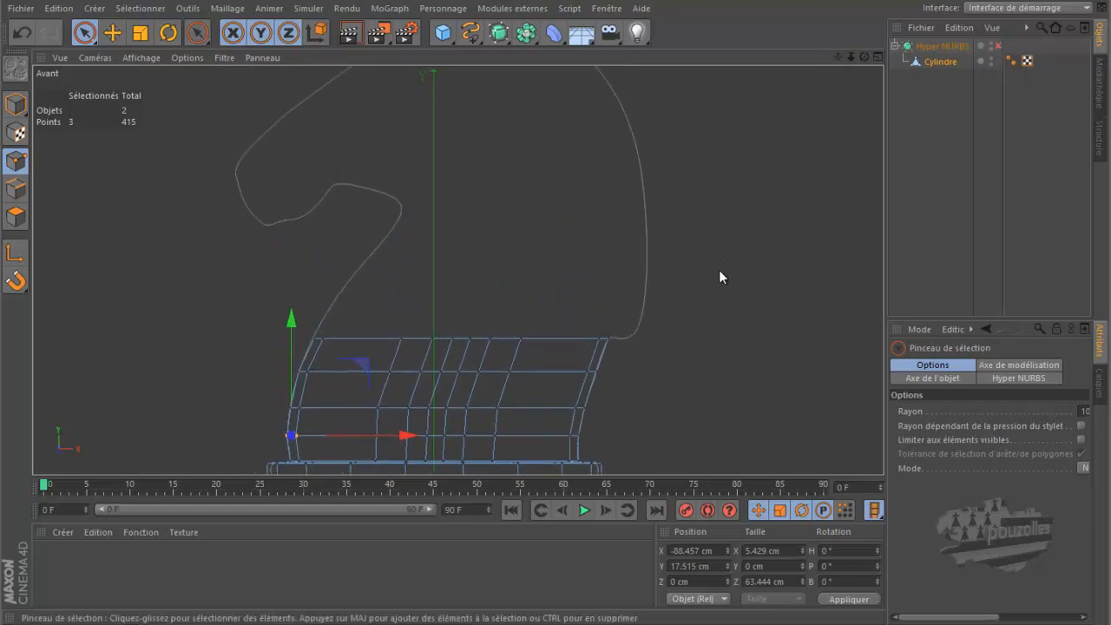
pyautogui.click(15, 217)
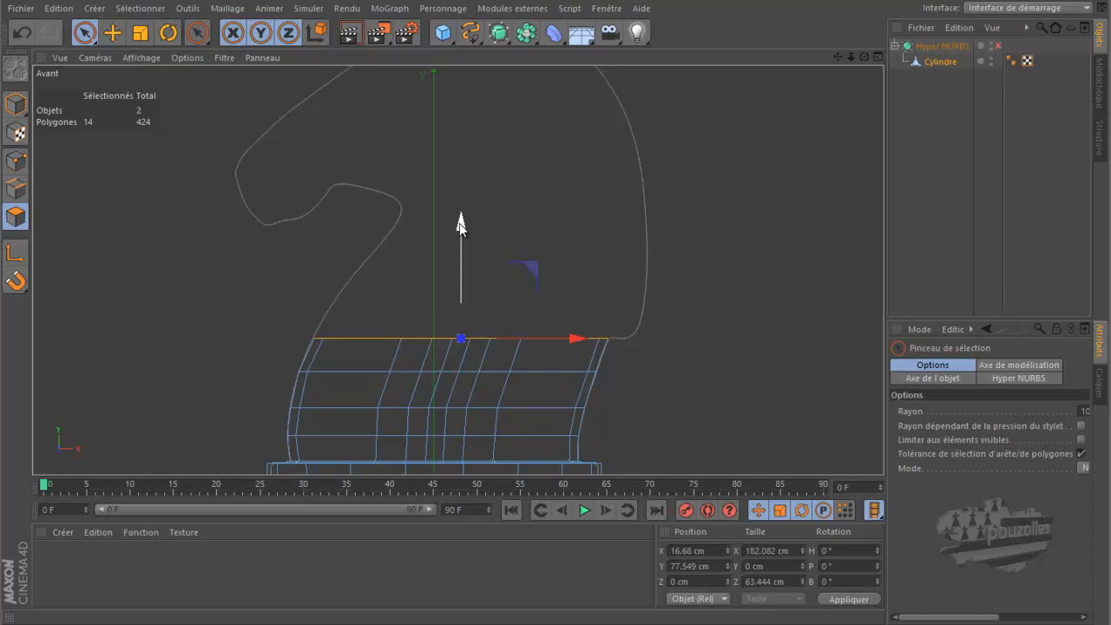
pyautogui.keyDown('ctrl'); pyautogui.moveTo(461, 224); pyautogui.dragTo(479, 180); pyautogui.keyUp('ctrl')
pyautogui.moveTo(574, 296)
pyautogui.mouseDown()
pyautogui.moveTo(597, 305)
pyautogui.moveTo(595, 293)
pyautogui.mouseUp()
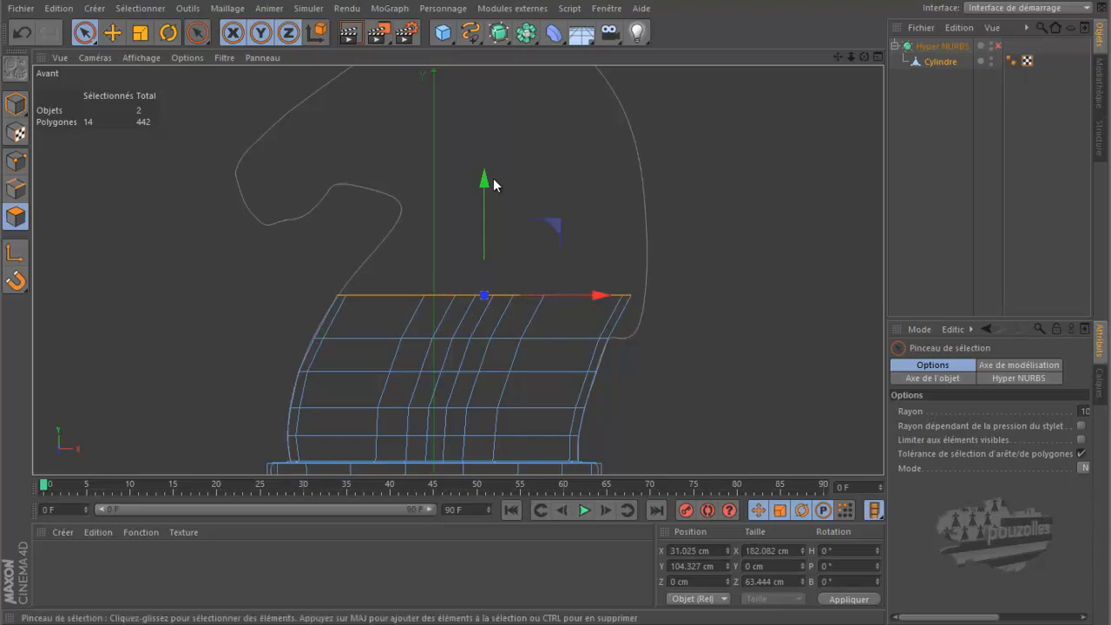
# - Extrude the section's top polygons upward twice, to about Y 130 cm and about Y 170 cm
pyautogui.keyDown('ctrl'); pyautogui.moveTo(485, 180); pyautogui.dragTo(488, 142); pyautogui.keyUp('ctrl')
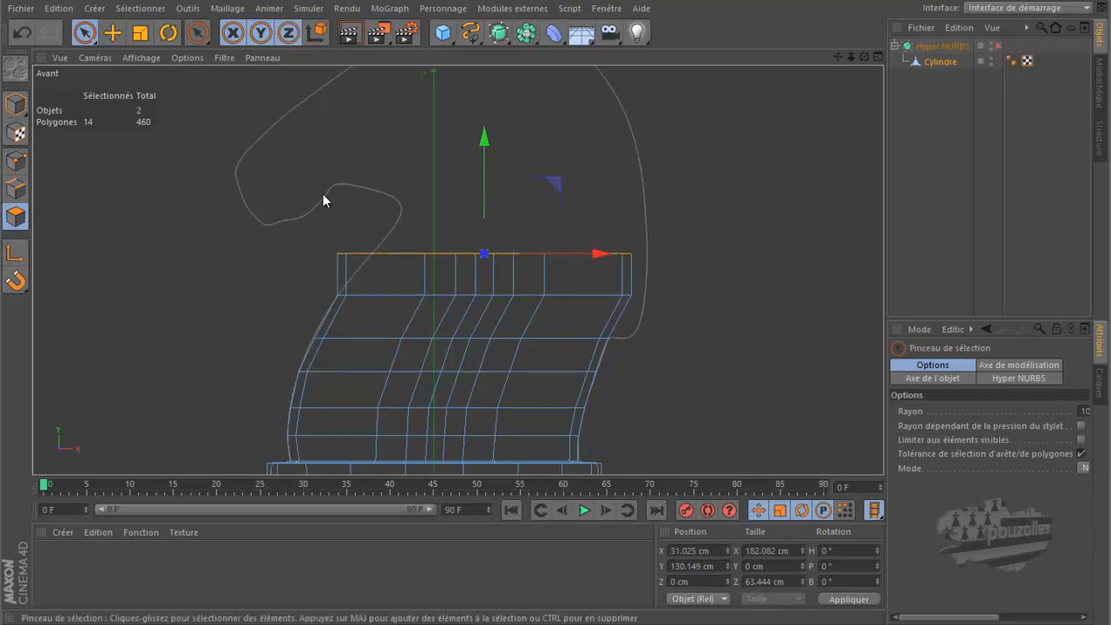
pyautogui.keyDown('ctrl'); pyautogui.moveTo(483, 136); pyautogui.dragTo(489, 75); pyautogui.keyUp('ctrl')
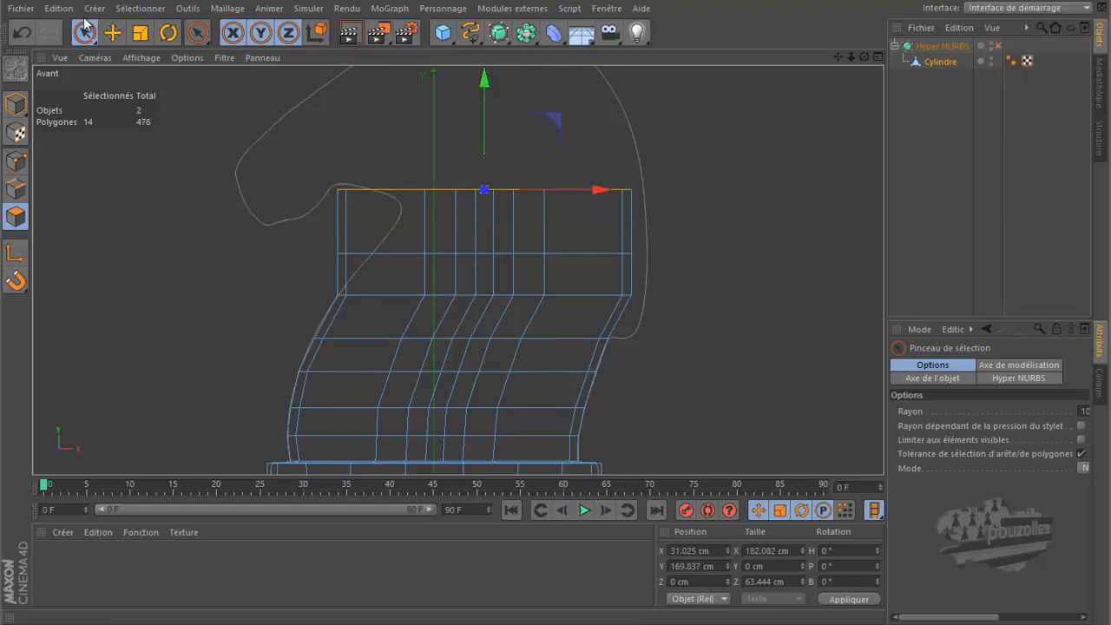
# - Shift the positive-X end points to about X 115.5 cm at Y 104 cm, X 117.4 cm at Y 130 cm and X 113.6 cm on the top loop
pyautogui.click(15, 162)
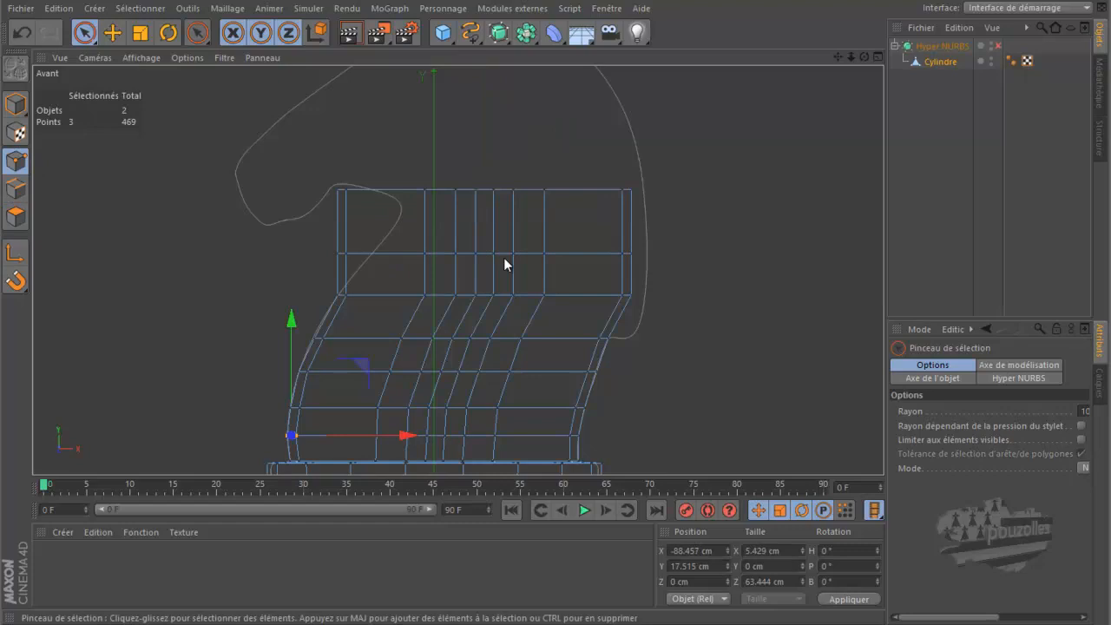
pyautogui.click(625, 295)
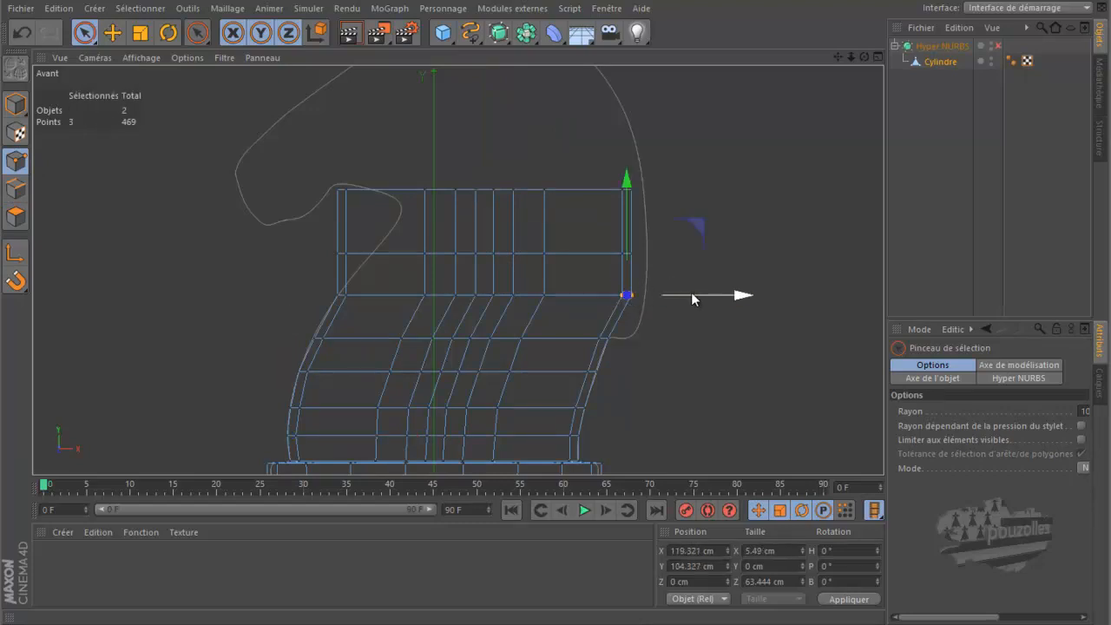
pyautogui.moveTo(689, 292); pyautogui.dragTo(685, 295)
pyautogui.moveTo(626, 199); pyautogui.dragTo(626, 190)
pyautogui.moveTo(718, 226); pyautogui.dragTo(715, 226)
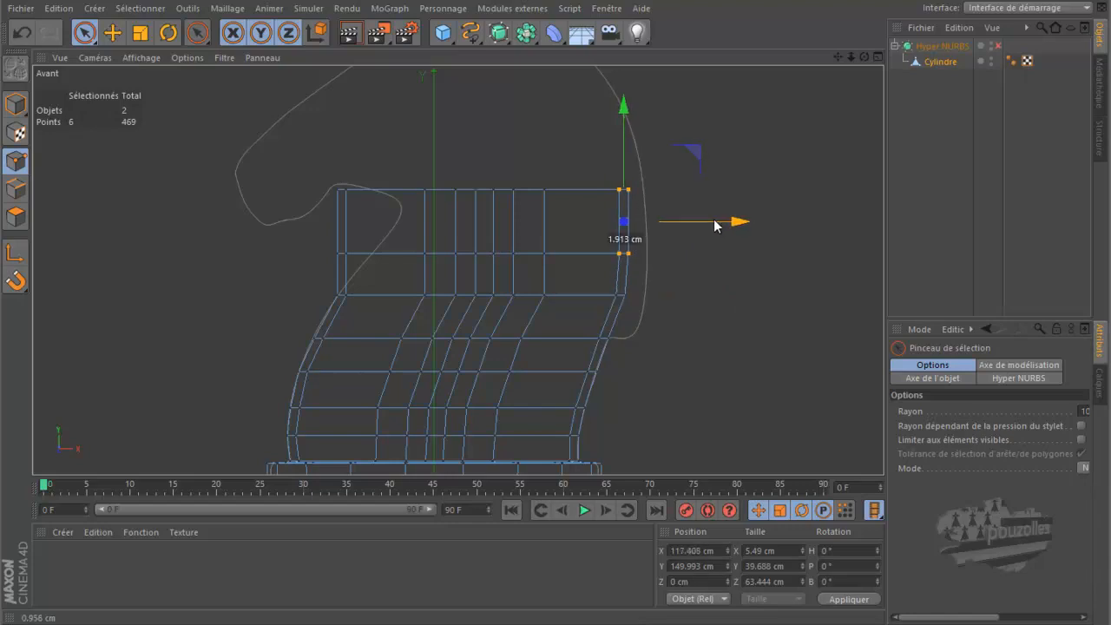
pyautogui.moveTo(714, 226); pyautogui.dragTo(714, 225)
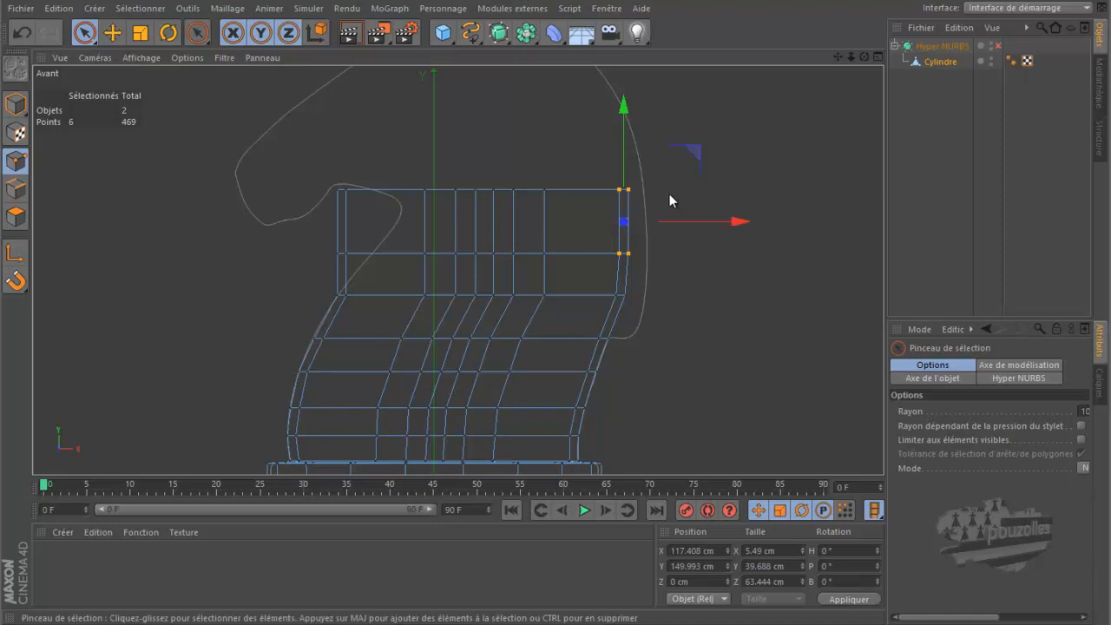
pyautogui.moveTo(628, 190); pyautogui.dragTo(673, 190)
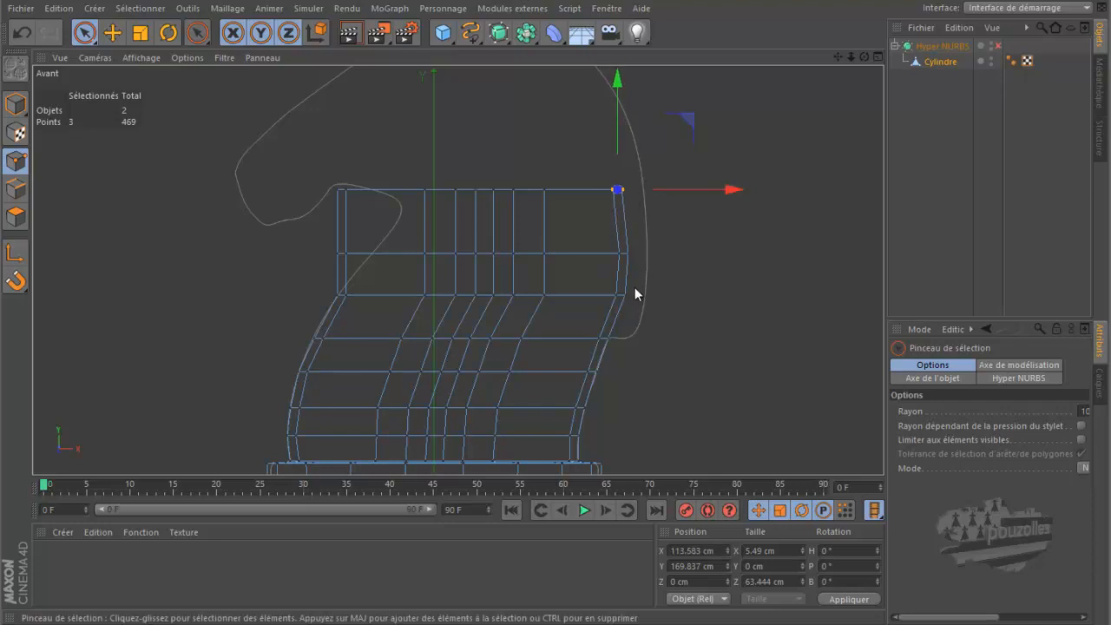
# - Shift the negative-X end points of the Y 130 cm loop to about X -35.8 cm and those of the top loop to about X -31 cm
pyautogui.click(340, 252)
pyautogui.moveTo(416, 257); pyautogui.dragTo(450, 258)
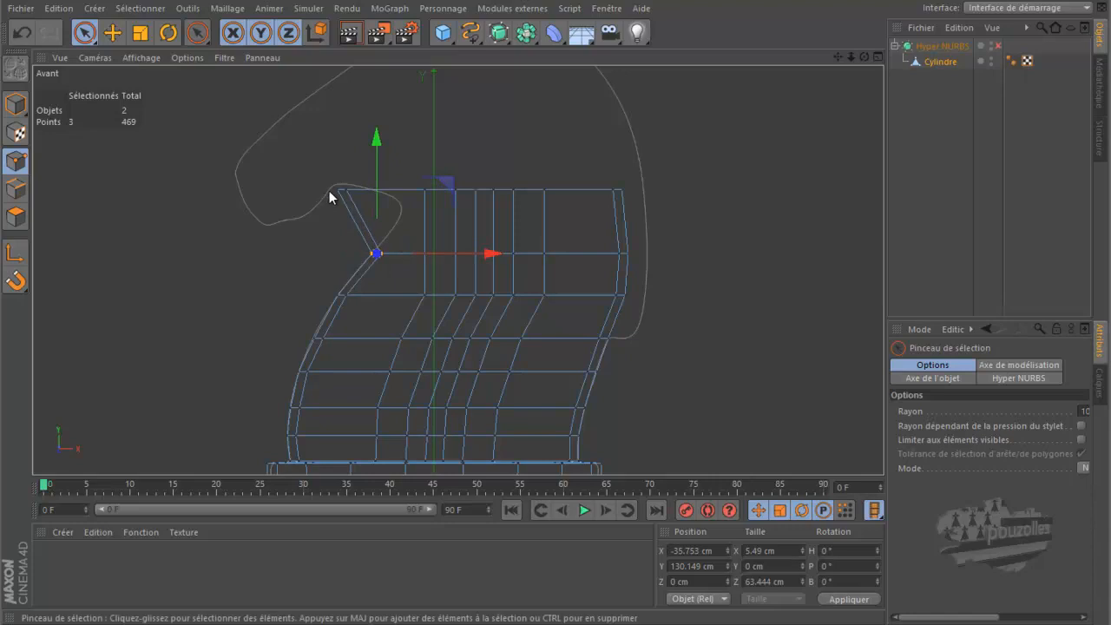
pyautogui.click(344, 189)
pyautogui.moveTo(411, 189); pyautogui.dragTo(444, 199)
# - Cut a horizontal loop at about Y 157 cm with the Knife and shift its negative-X end points to about X -17.3 cm
pyautogui.scroll(2, 442, 210)
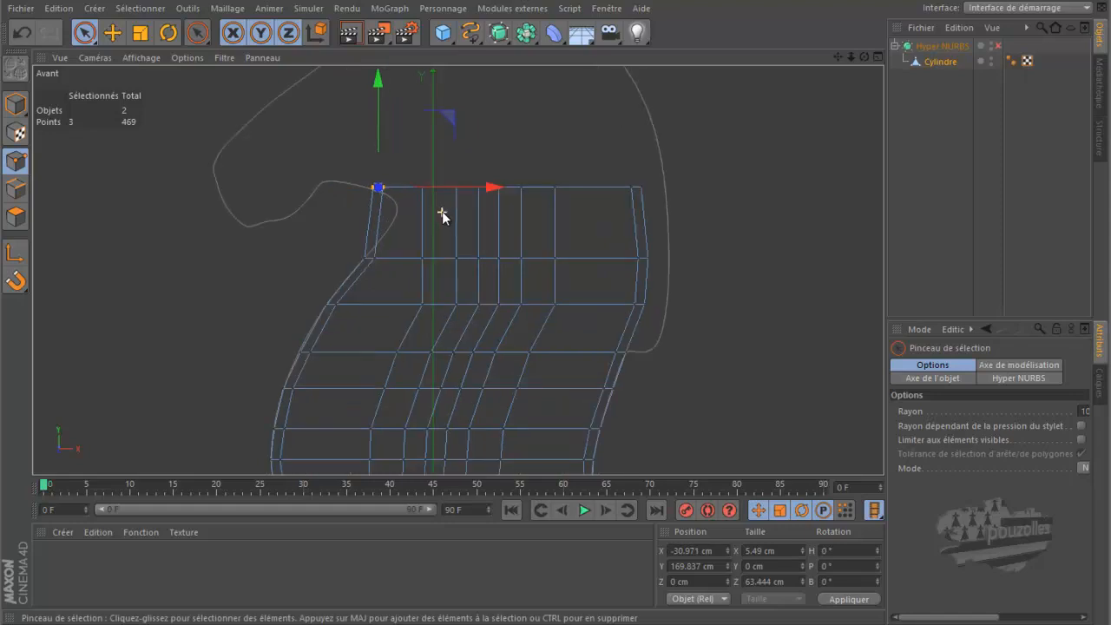
pyautogui.press('k')
pyautogui.click(427, 209)
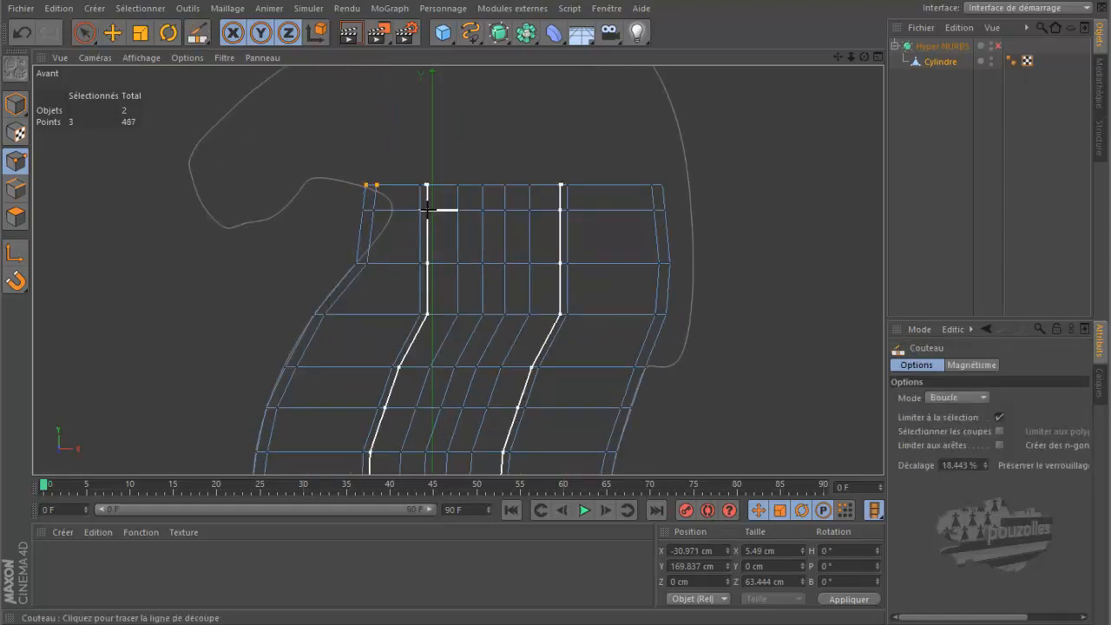
pyautogui.click(86, 33)
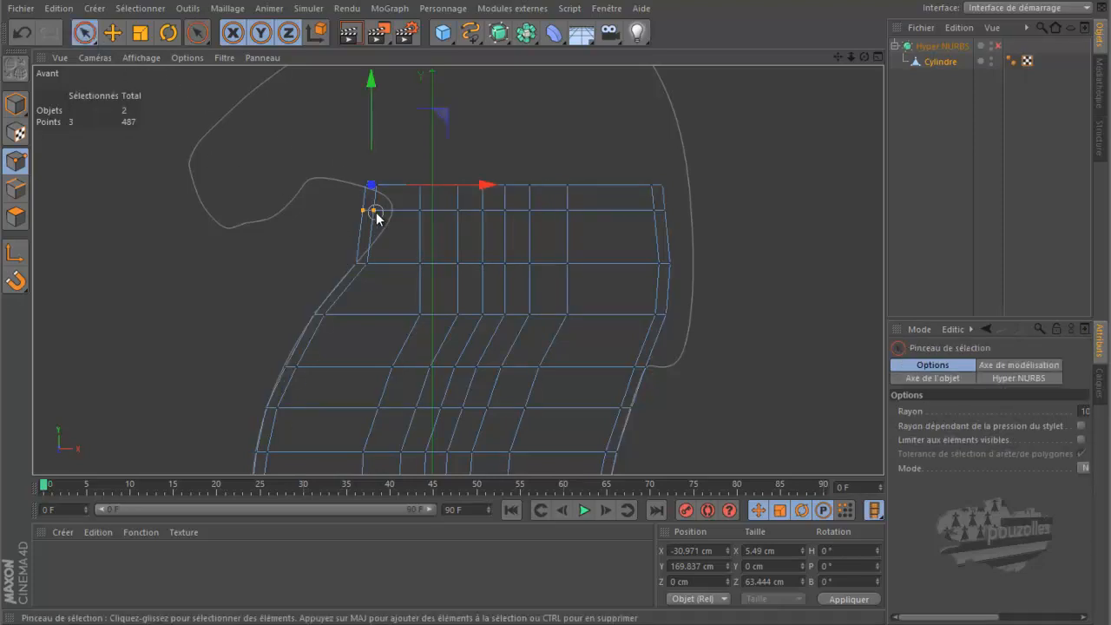
pyautogui.click(375, 211)
pyautogui.moveTo(445, 211); pyautogui.dragTo(474, 211)
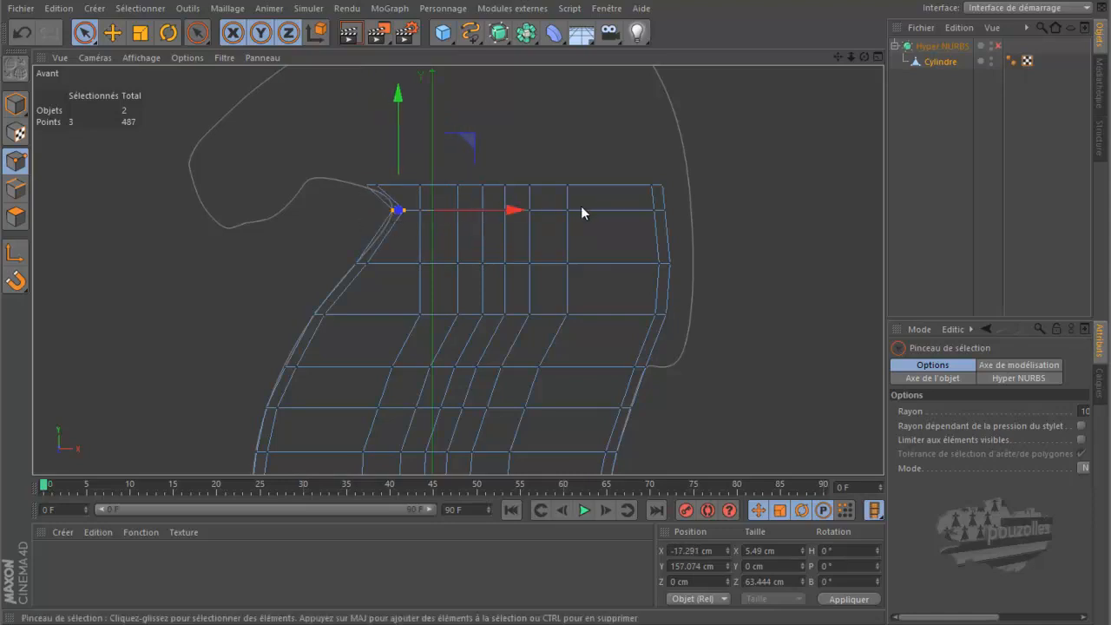
# - Adjust the positive-X end points of the new loop to about X 116 cm and those of the Y 104 cm loop to about X 114.3 cm
pyautogui.click(661, 212)
pyautogui.moveTo(704, 208); pyautogui.dragTo(706, 208)
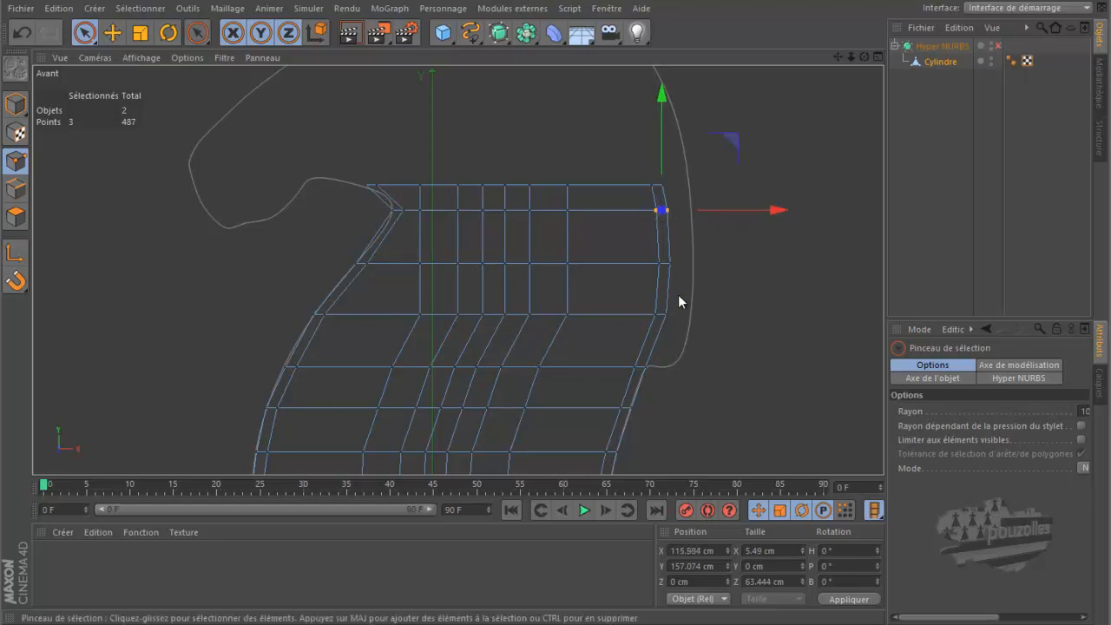
pyautogui.click(657, 314)
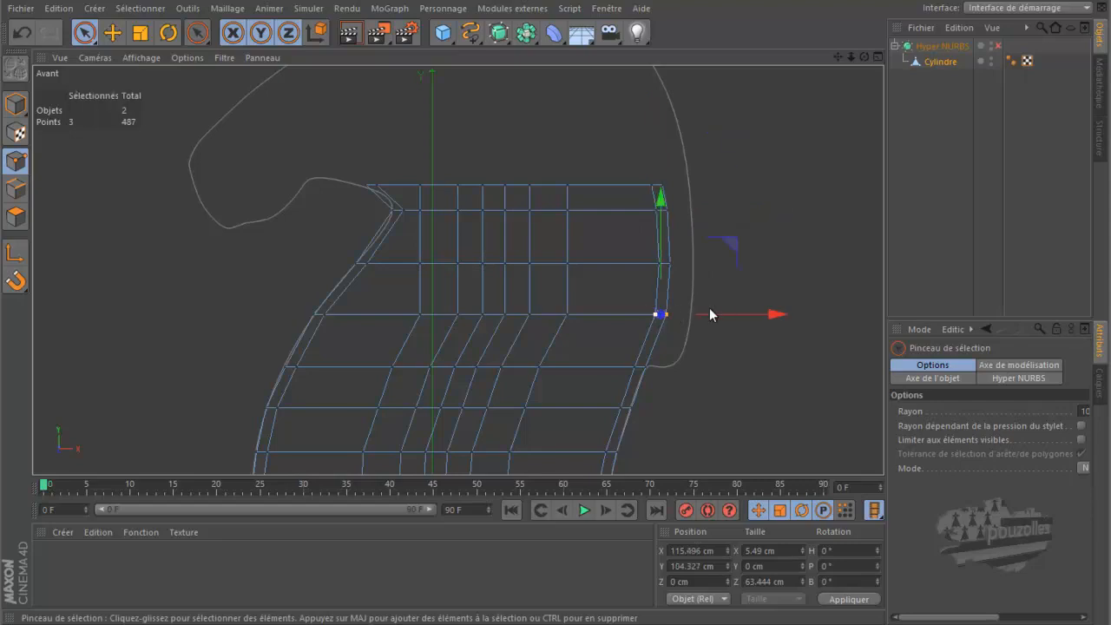
pyautogui.moveTo(722, 313); pyautogui.dragTo(720, 313)
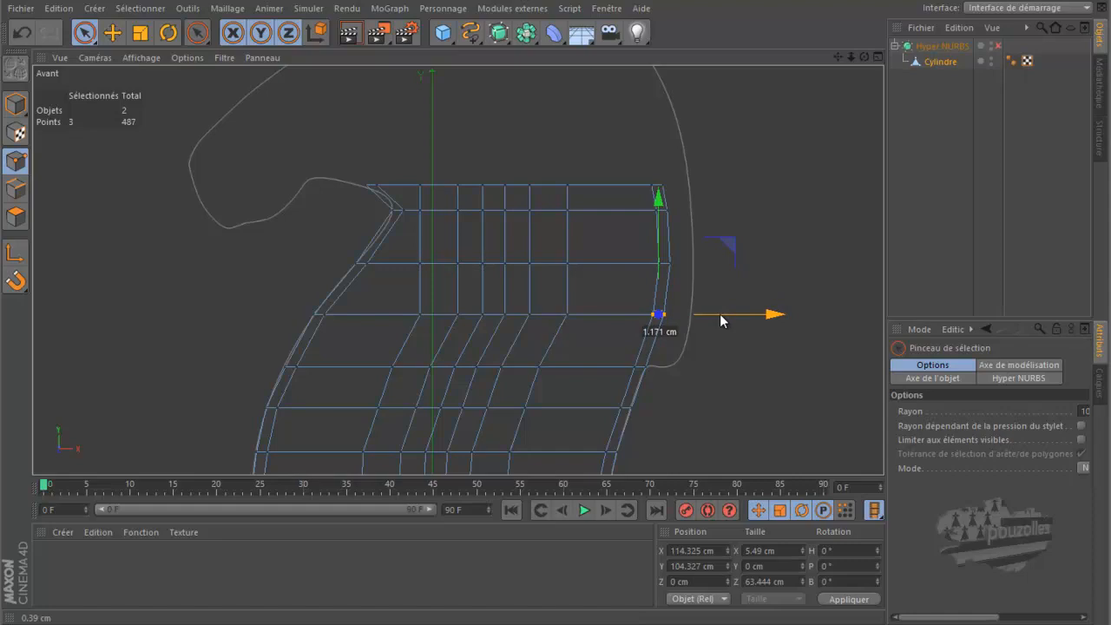
pyautogui.moveTo(720, 314); pyautogui.dragTo(720, 312)
# - Enable the Hyper NURBS and shift five negative-X points of the loop just below the top to about X -12.5 cm
pyautogui.scroll(-2, 719, 319)
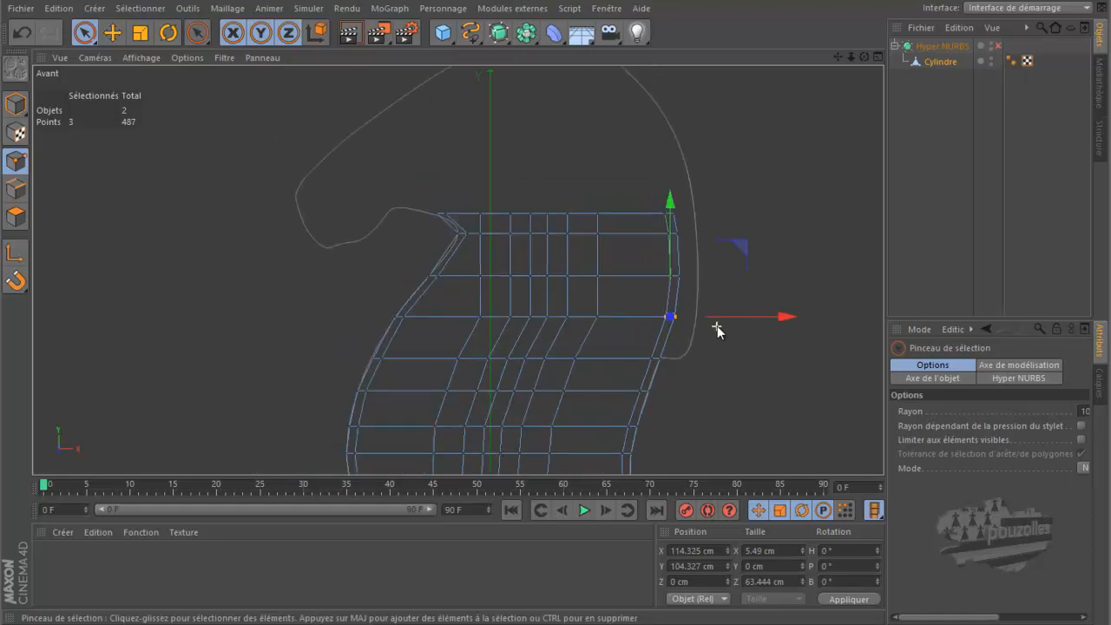
pyautogui.scroll(2, 463, 205)
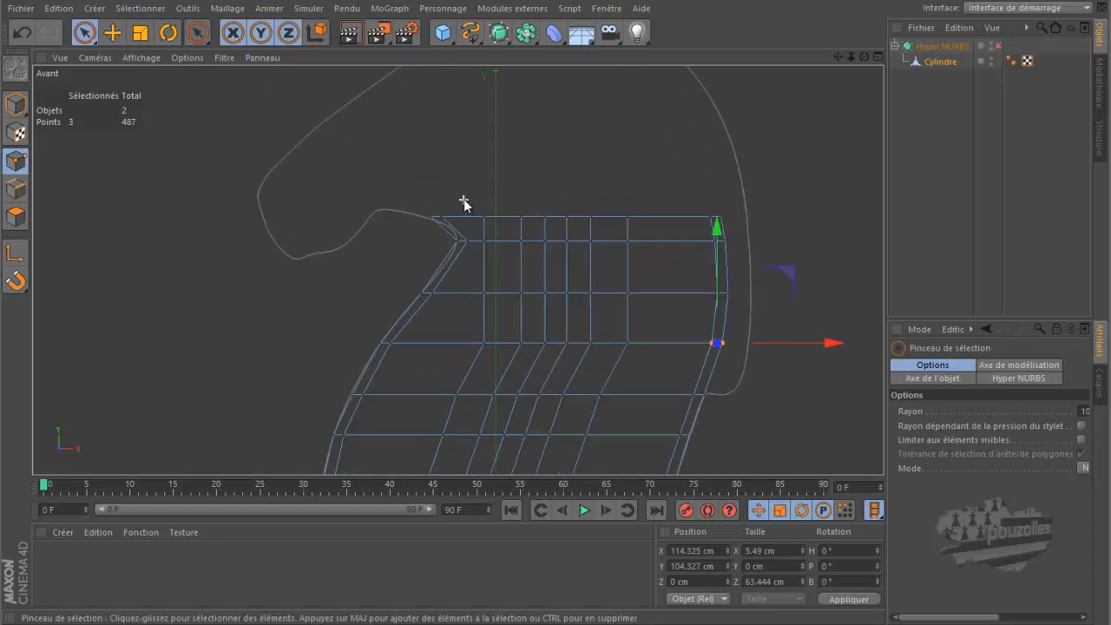
pyautogui.click(997, 45)
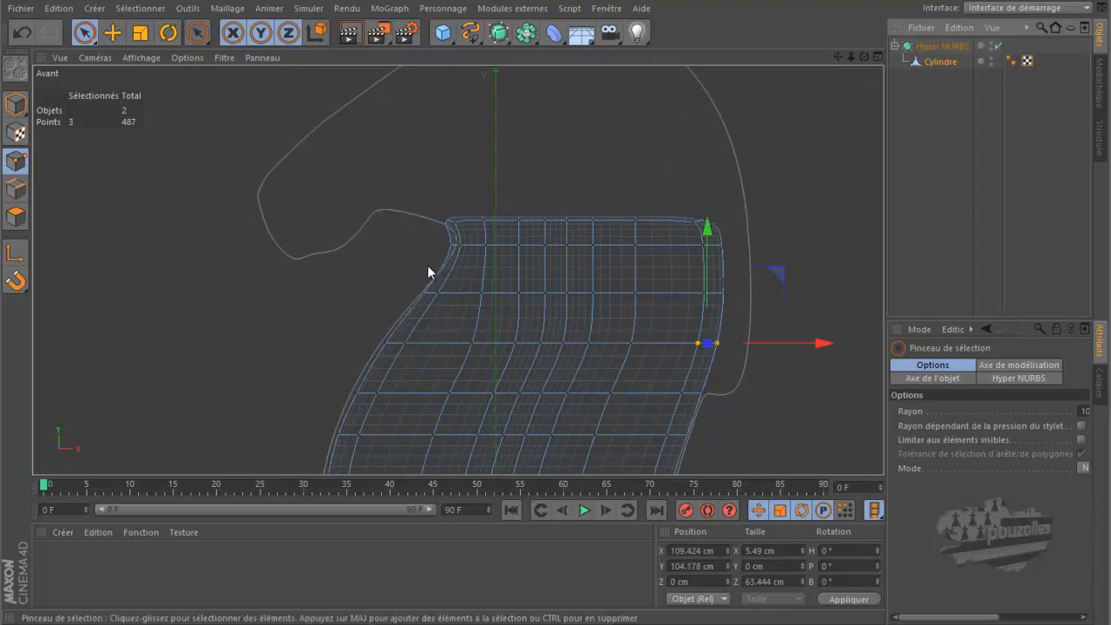
pyautogui.click(460, 245)
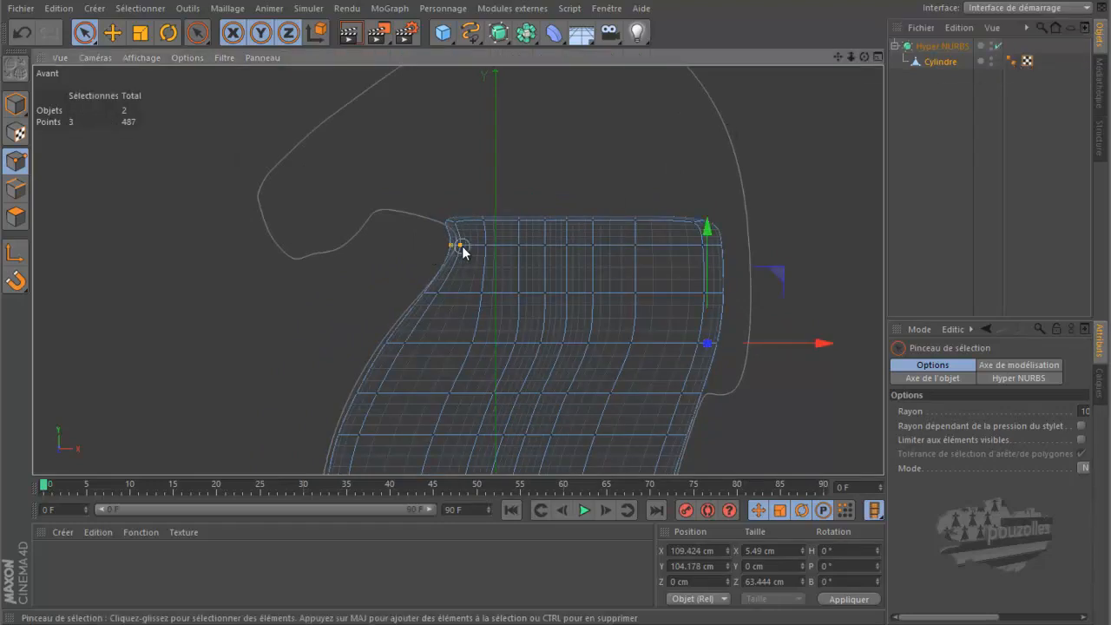
pyautogui.keyDown('shift'); pyautogui.click(486, 251); pyautogui.keyUp('shift')
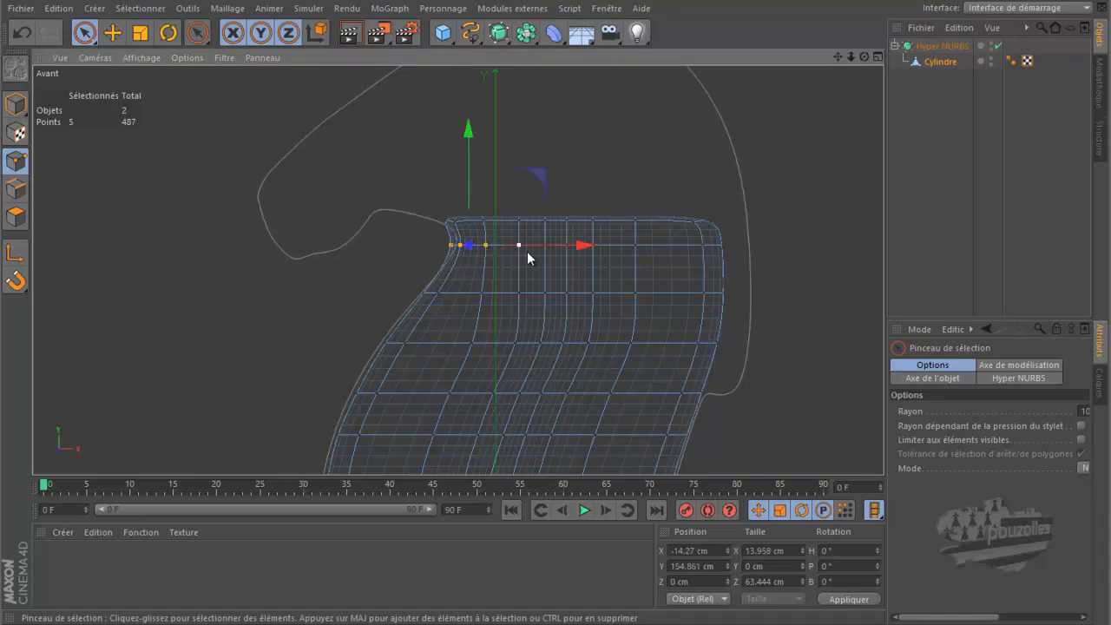
pyautogui.moveTo(548, 246); pyautogui.dragTo(547, 250)
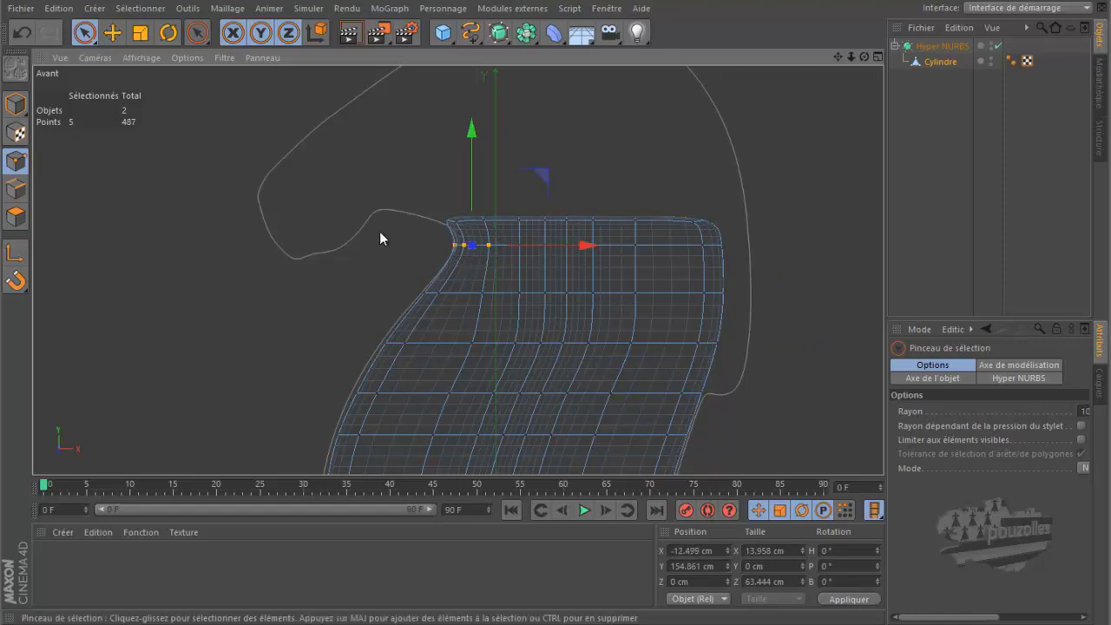
# - Extrude the top polygons upward to about Y 277 cm, near the head's top, and disable the Hyper NURBS
pyautogui.click(16, 216)
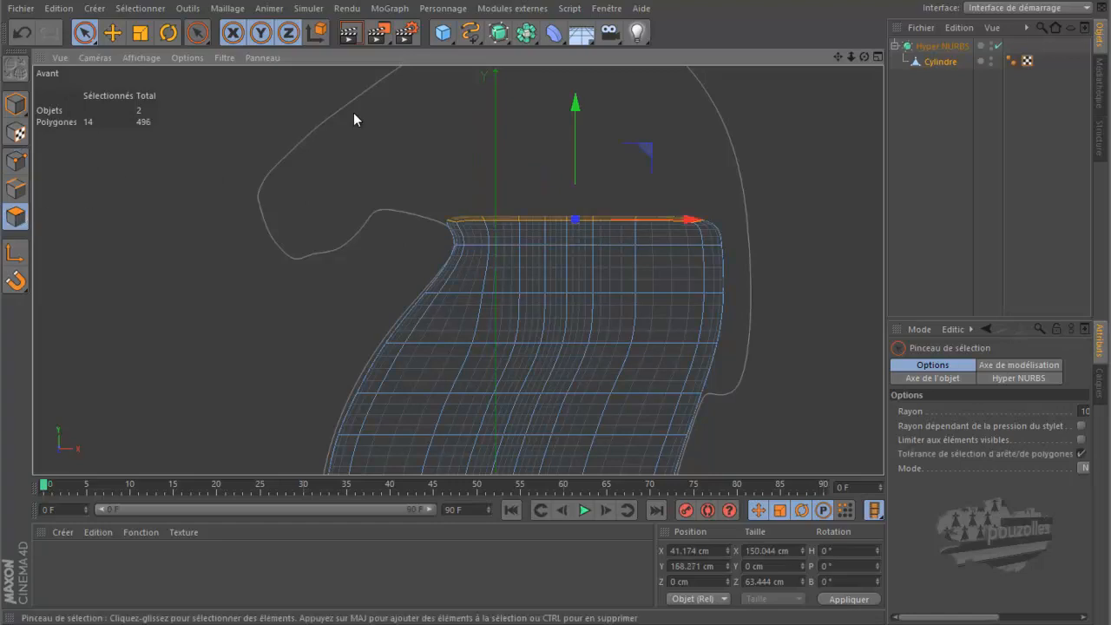
pyautogui.scroll(-3, 494, 199)
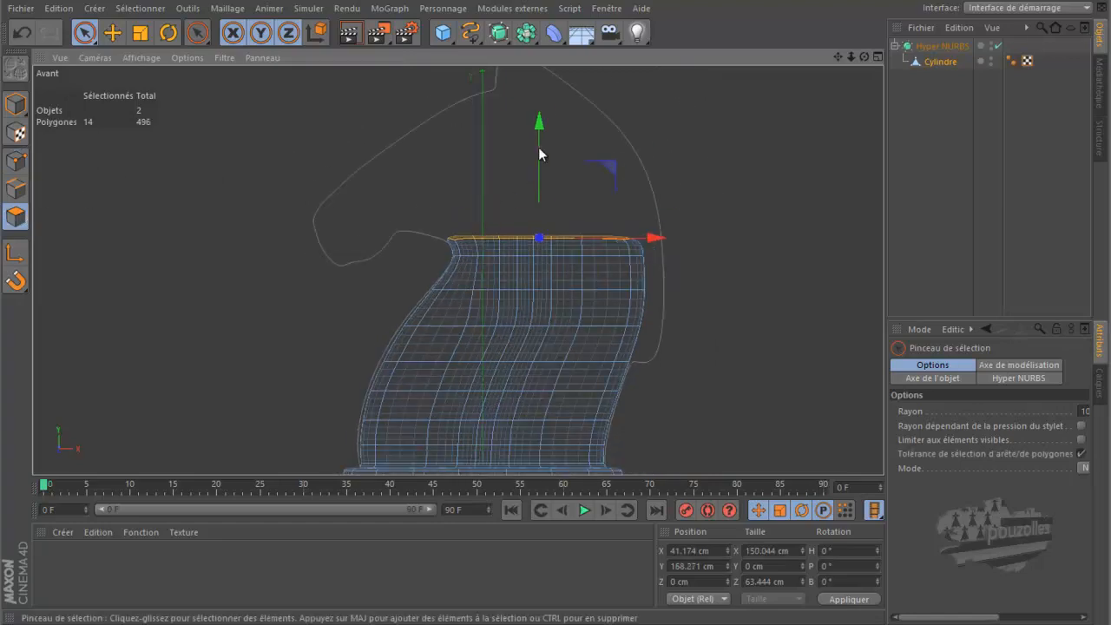
pyautogui.keyDown('ctrl'); pyautogui.moveTo(543, 133); pyautogui.dragTo(558, 294); pyautogui.keyUp('ctrl')
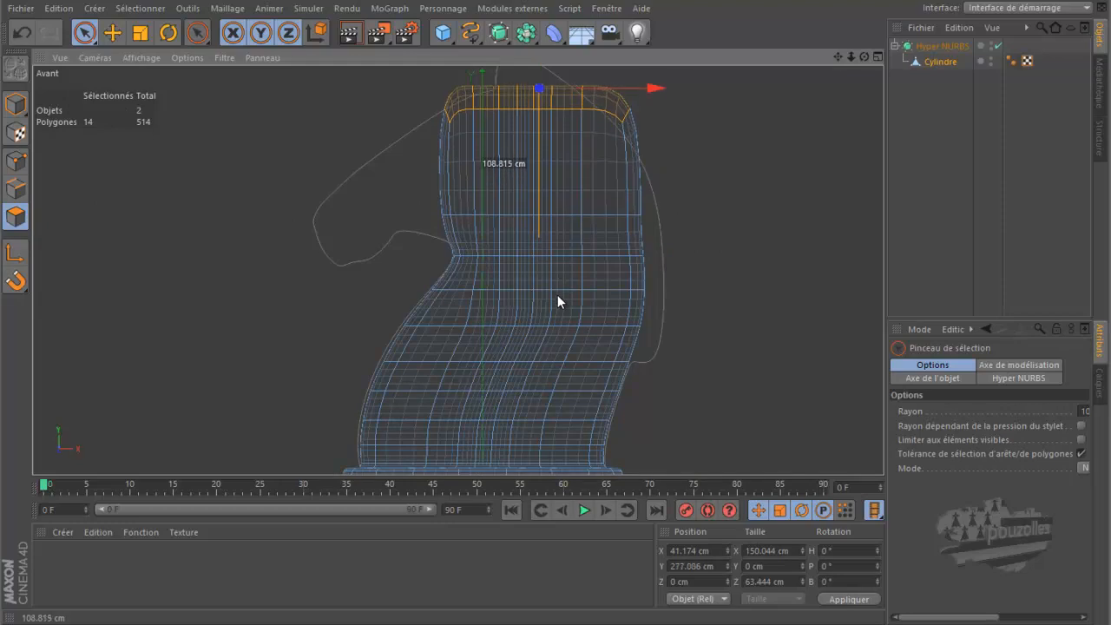
pyautogui.click(998, 46)
pyautogui.moveTo(838, 57); pyautogui.dragTo(556, 326)
pyautogui.moveTo(540, 85); pyautogui.dragTo(539, 91)
# - Scale the top polygons along X to about 39.9 cm wide and place them at about X 30.1 cm
pyautogui.click(139, 32)
pyautogui.moveTo(764, 118); pyautogui.dragTo(653, 149)
pyautogui.click(113, 33)
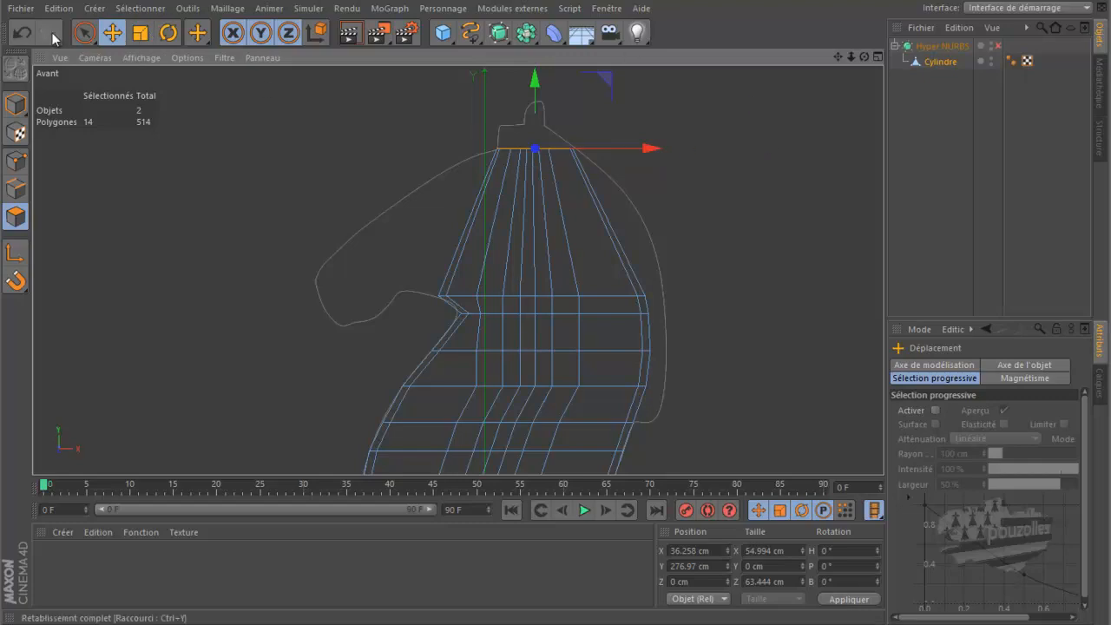
pyautogui.click(140, 32)
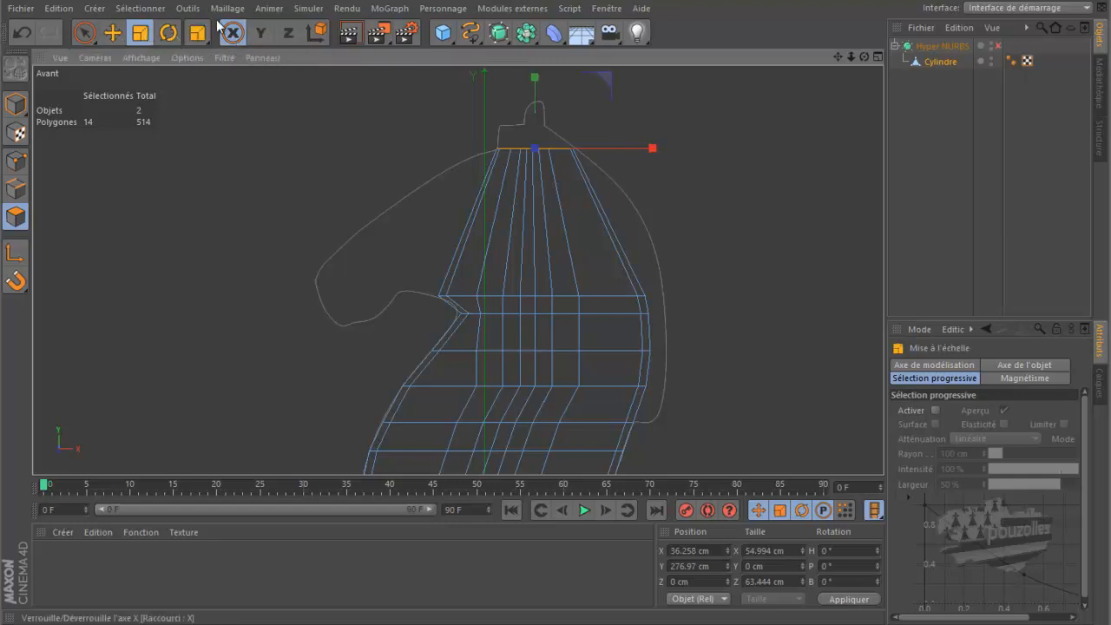
pyautogui.moveTo(723, 113); pyautogui.dragTo(639, 153)
pyautogui.click(112, 32)
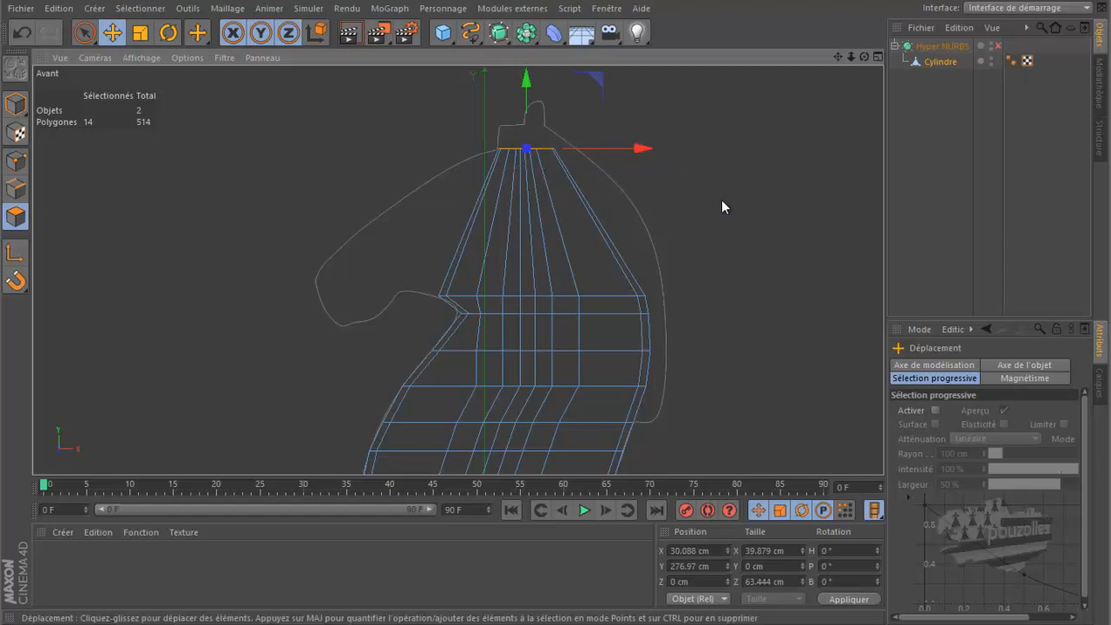
pyautogui.press('k')
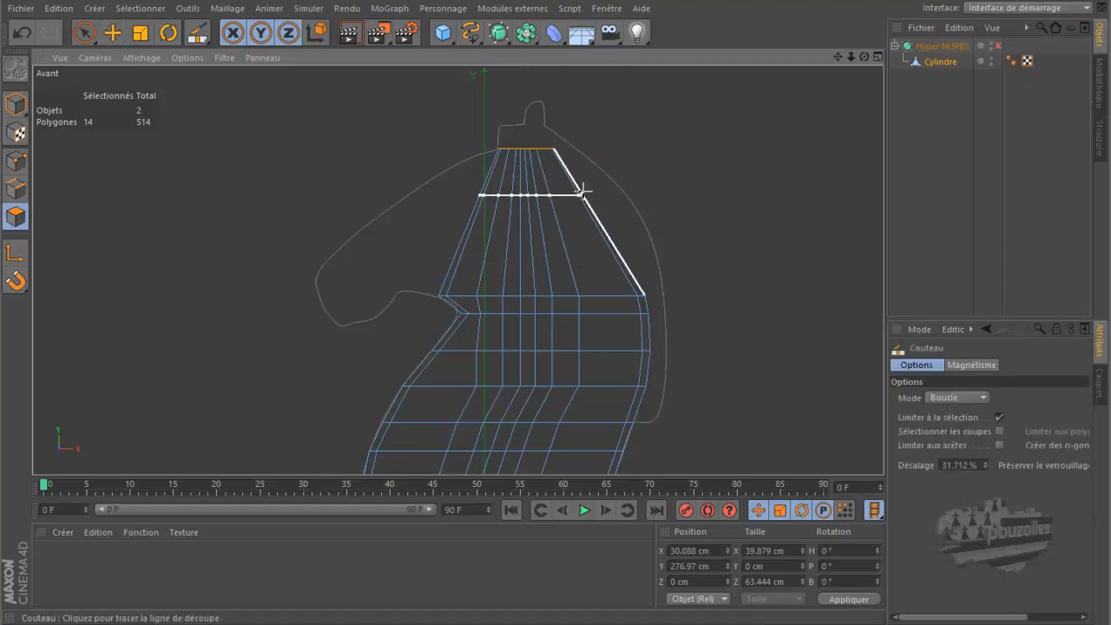
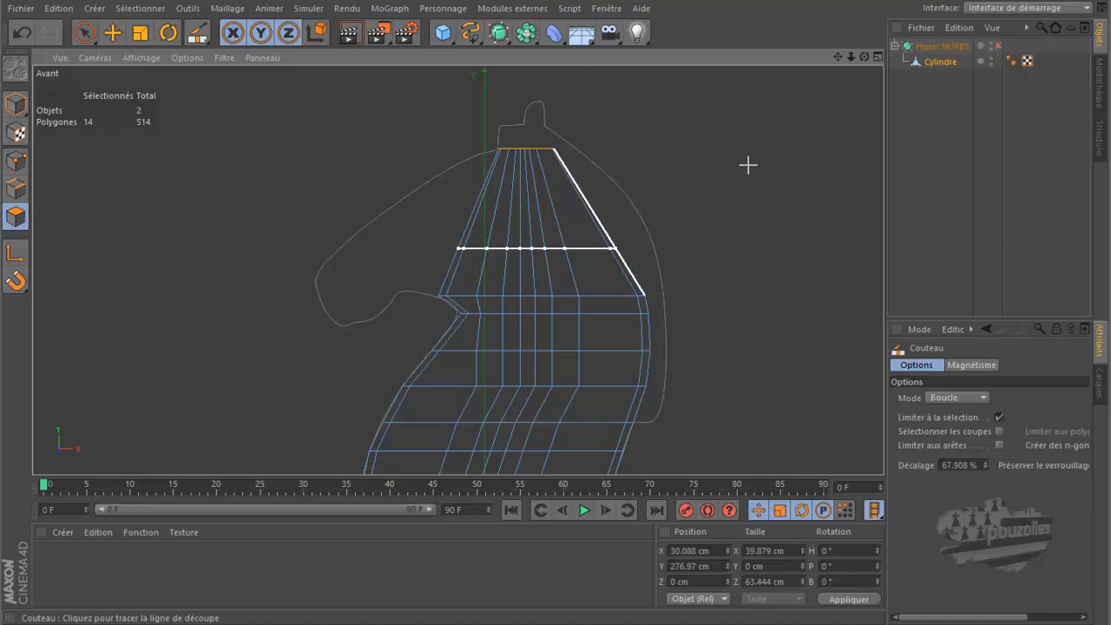
pyautogui.press('t')
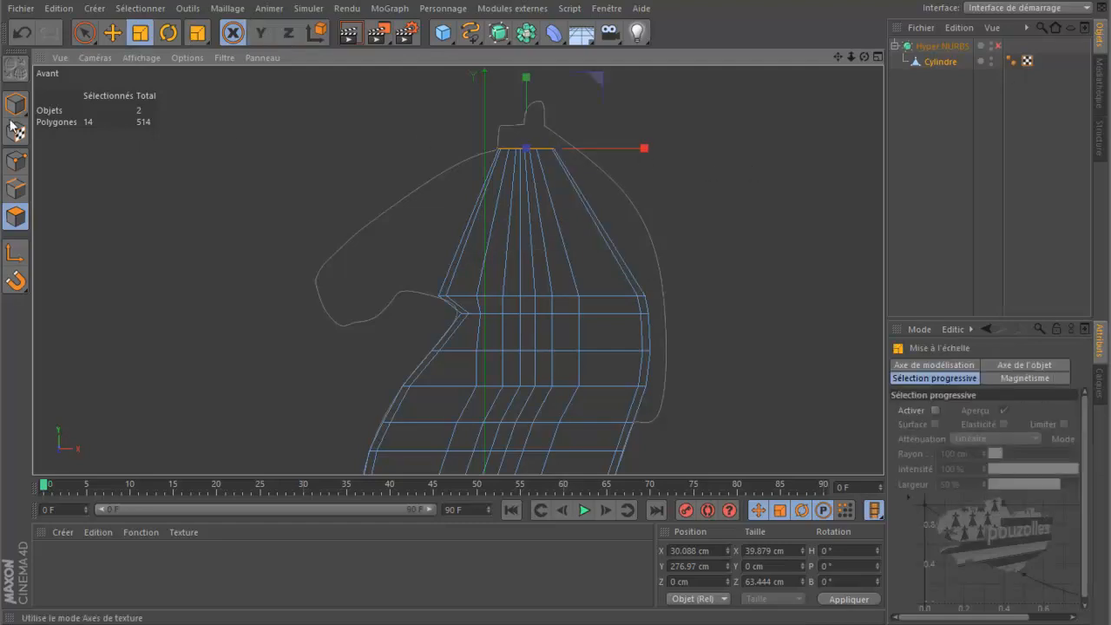
pyautogui.press('u')
pyautogui.press('l')
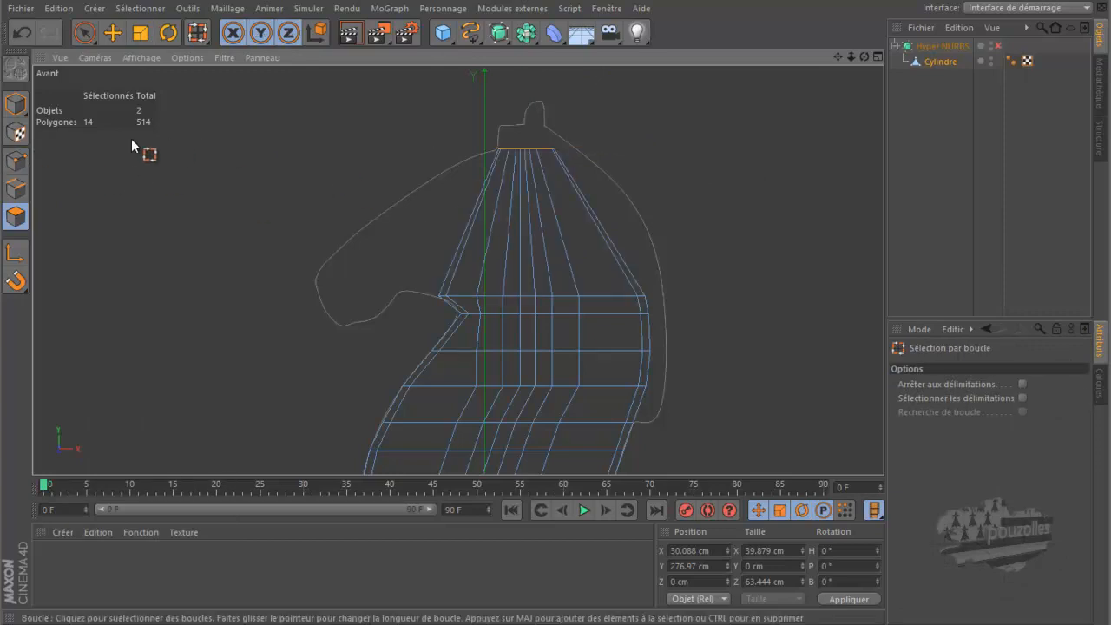
# - In point mode, cut a horizontal loop around the middle of the tapered head section with the Knife
pyautogui.click(16, 160)
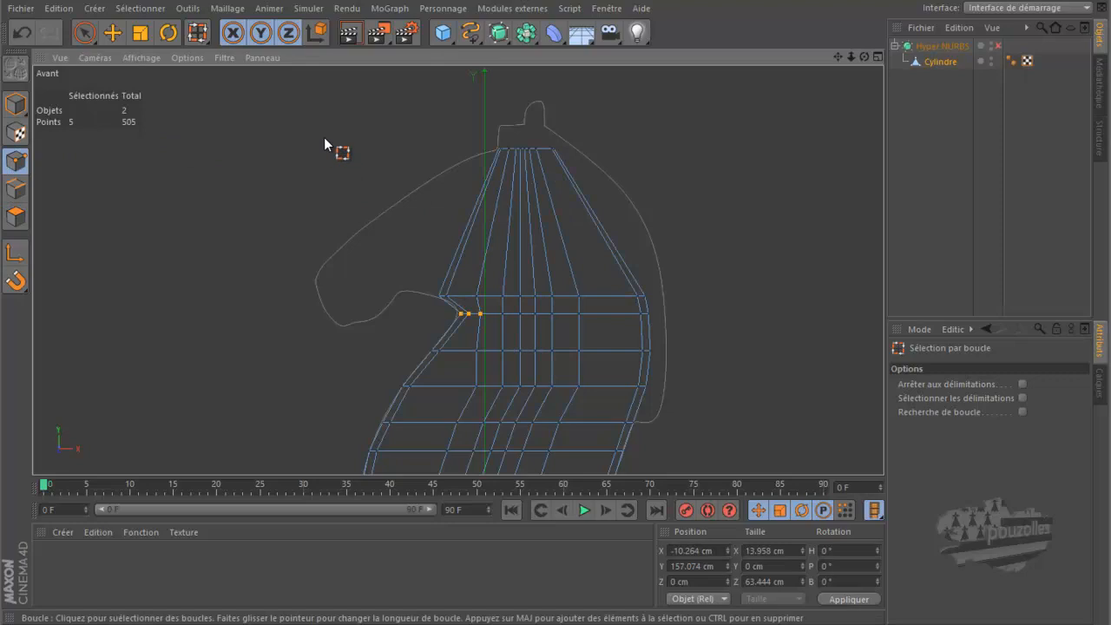
pyautogui.press('k')
pyautogui.press('l')
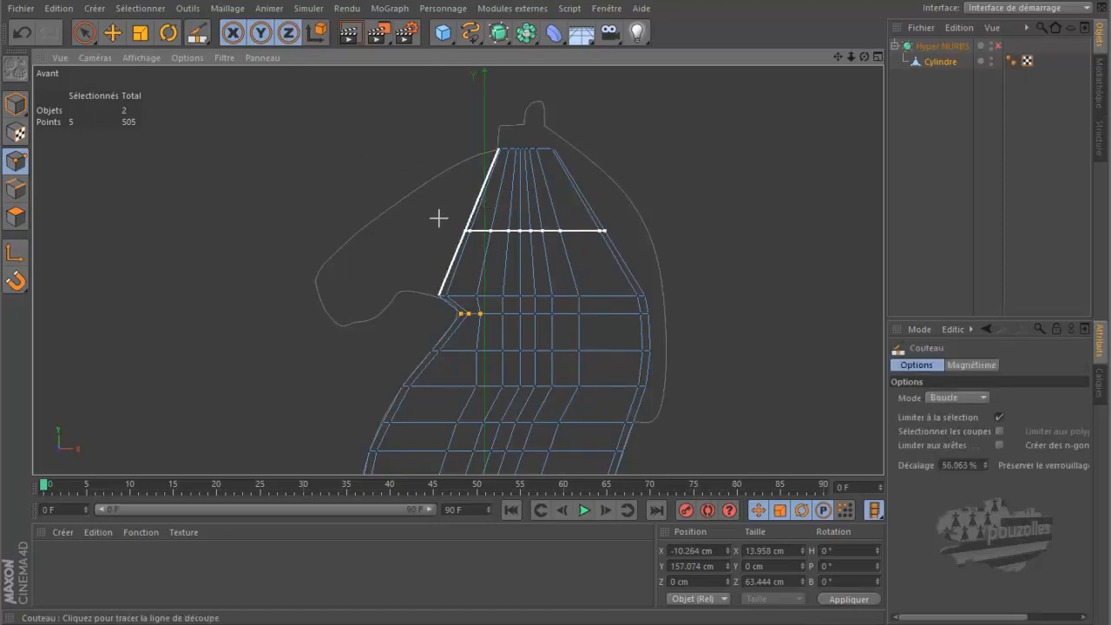
pyautogui.click(446, 208)
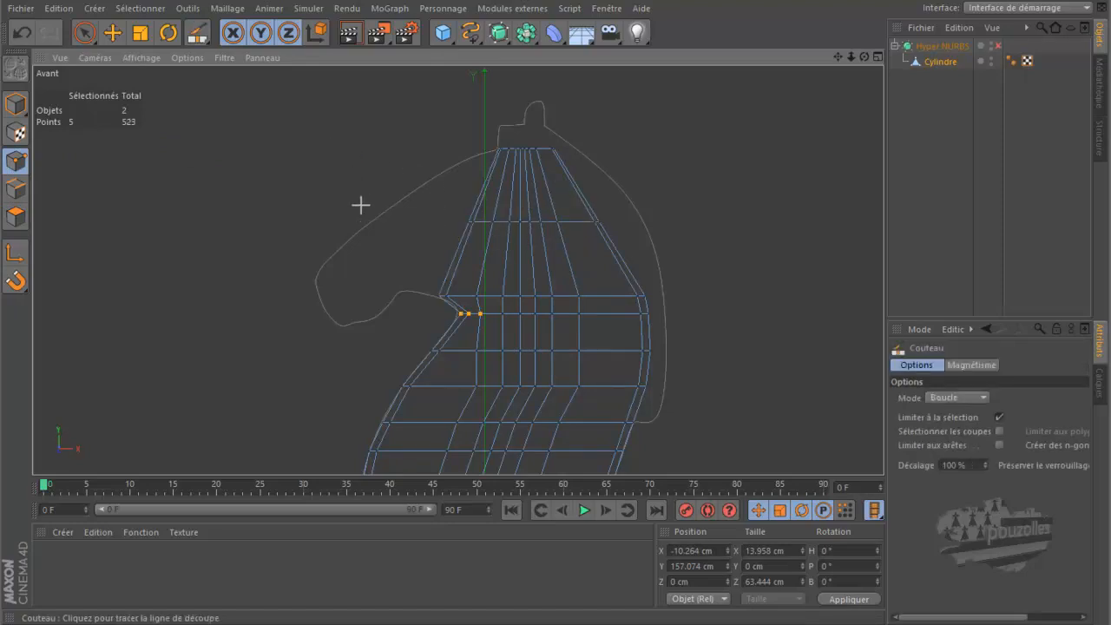
# - Scale the loop around the middle of the head section along X to about 111 cm wide and move it to about X 44.6 cm
pyautogui.press('u')
pyautogui.press('l')
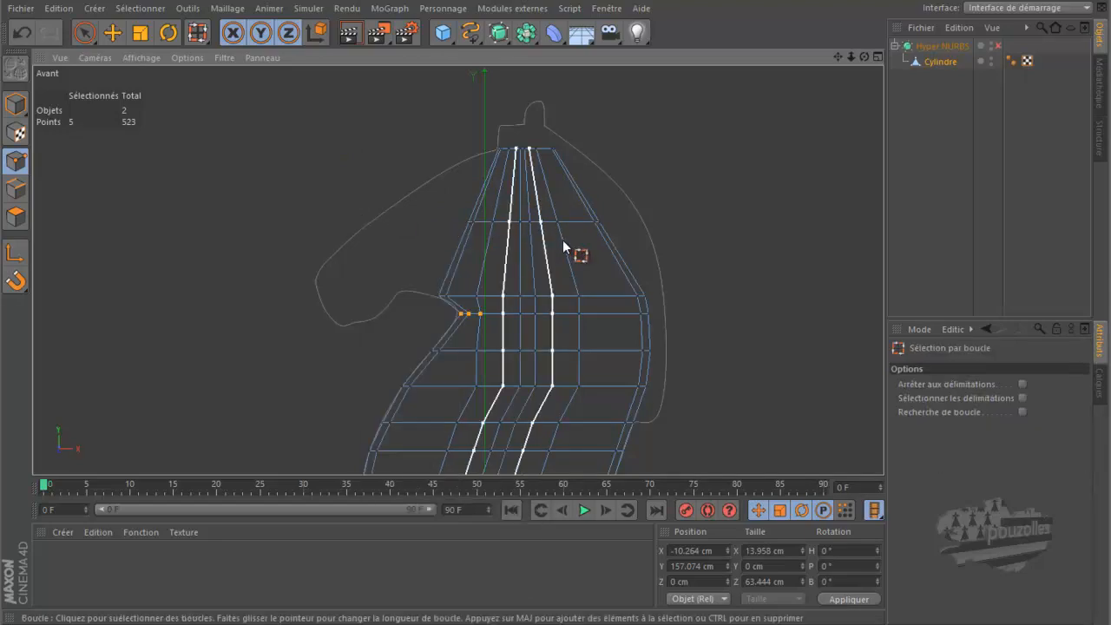
pyautogui.click(549, 224)
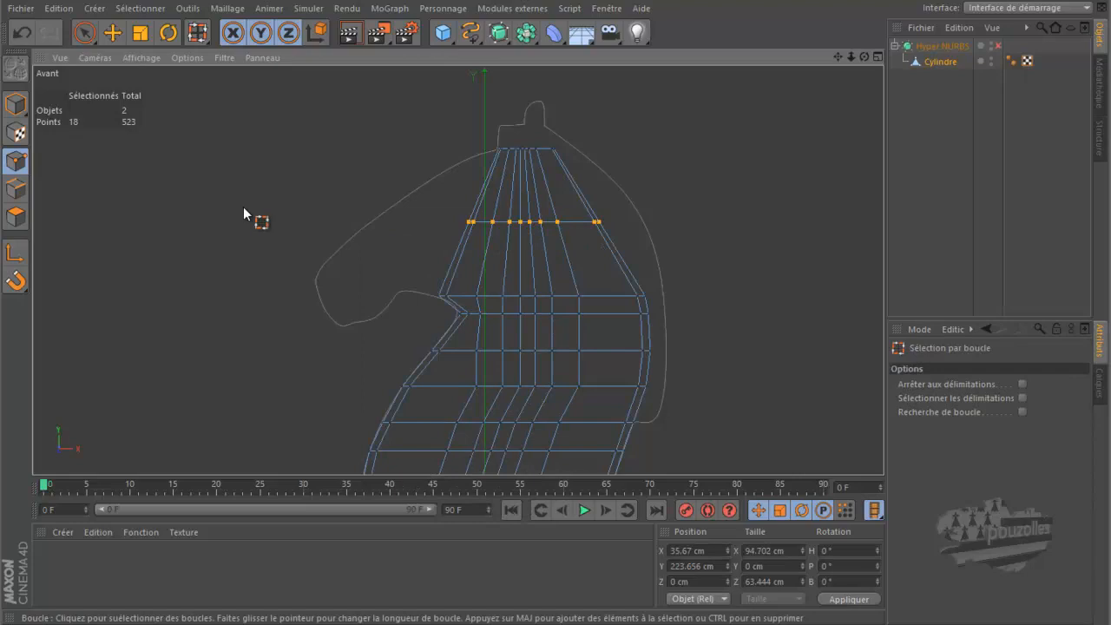
pyautogui.press('t')
pyautogui.press('y')
pyautogui.press('z')
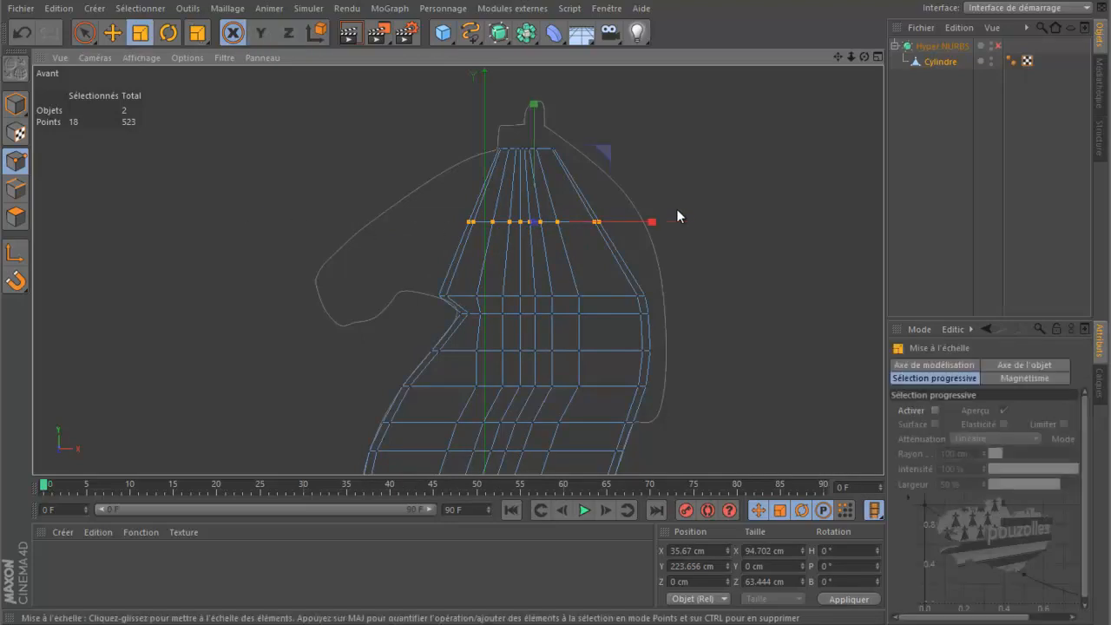
pyautogui.moveTo(683, 215); pyautogui.dragTo(705, 216)
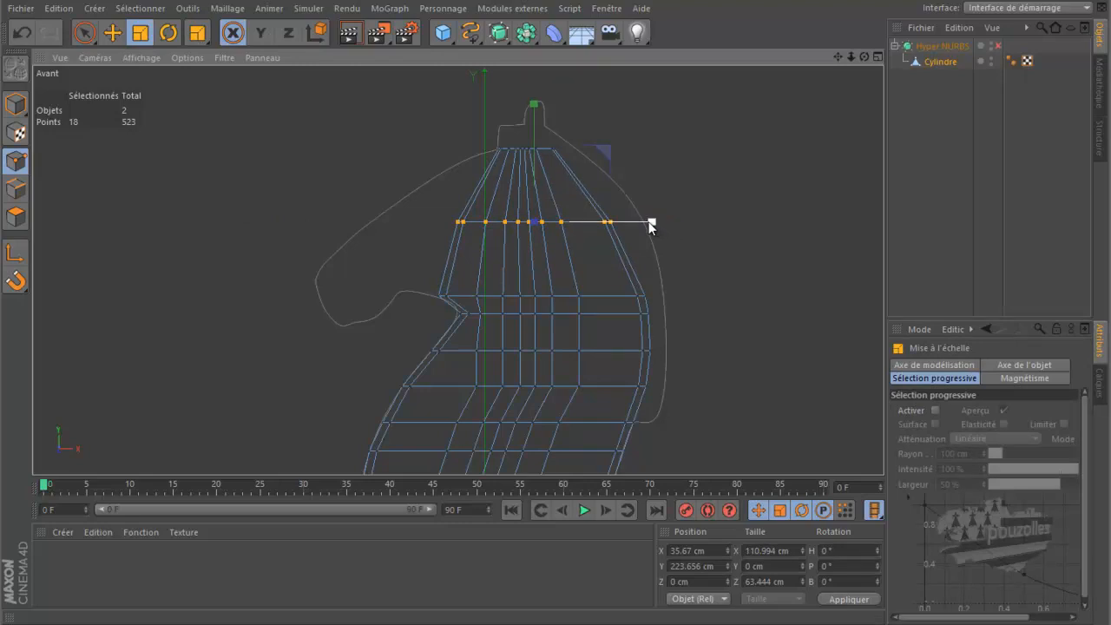
pyautogui.press('e')
pyautogui.moveTo(649, 224); pyautogui.dragTo(662, 225)
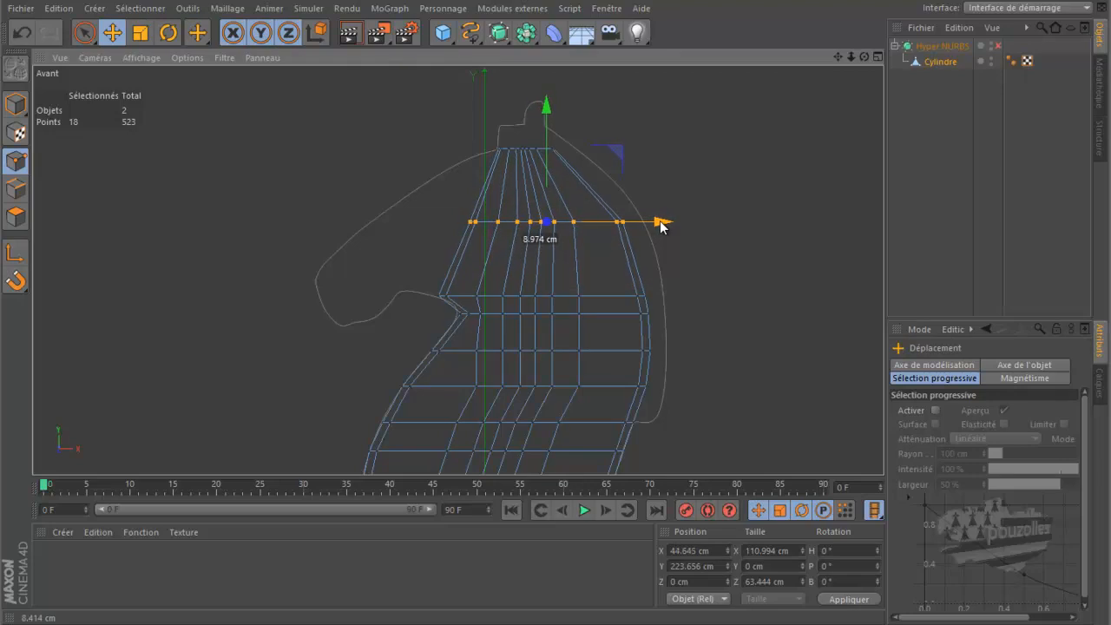
pyautogui.moveTo(662, 225); pyautogui.dragTo(661, 224)
# - Cut two more horizontal loops with the Knife, one below and one above the head section's middle loop
pyautogui.press('k')
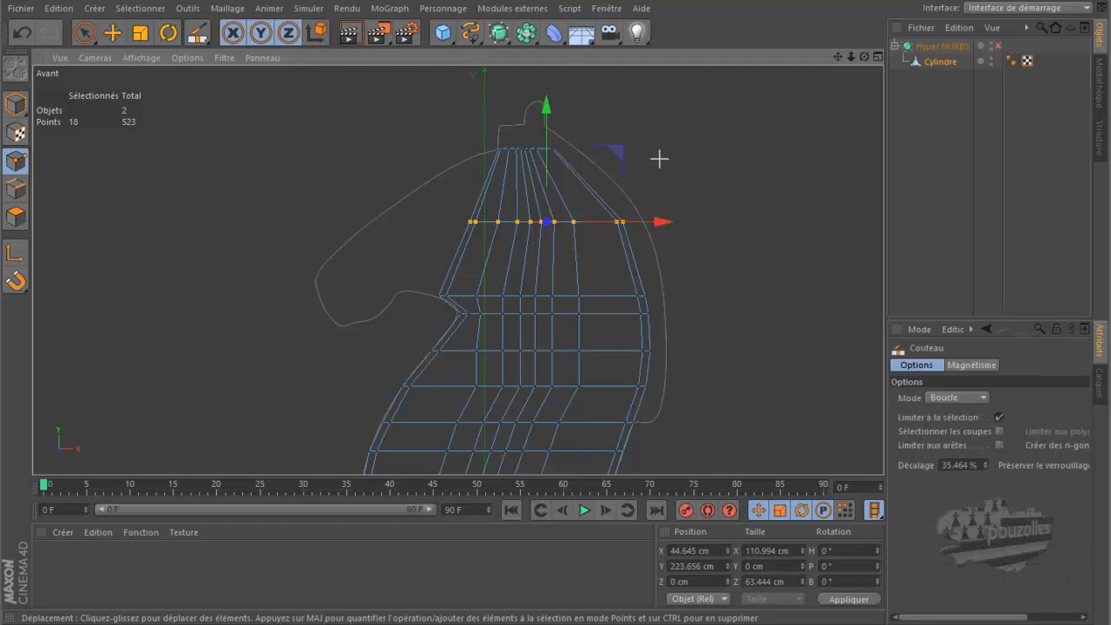
pyautogui.click(630, 261)
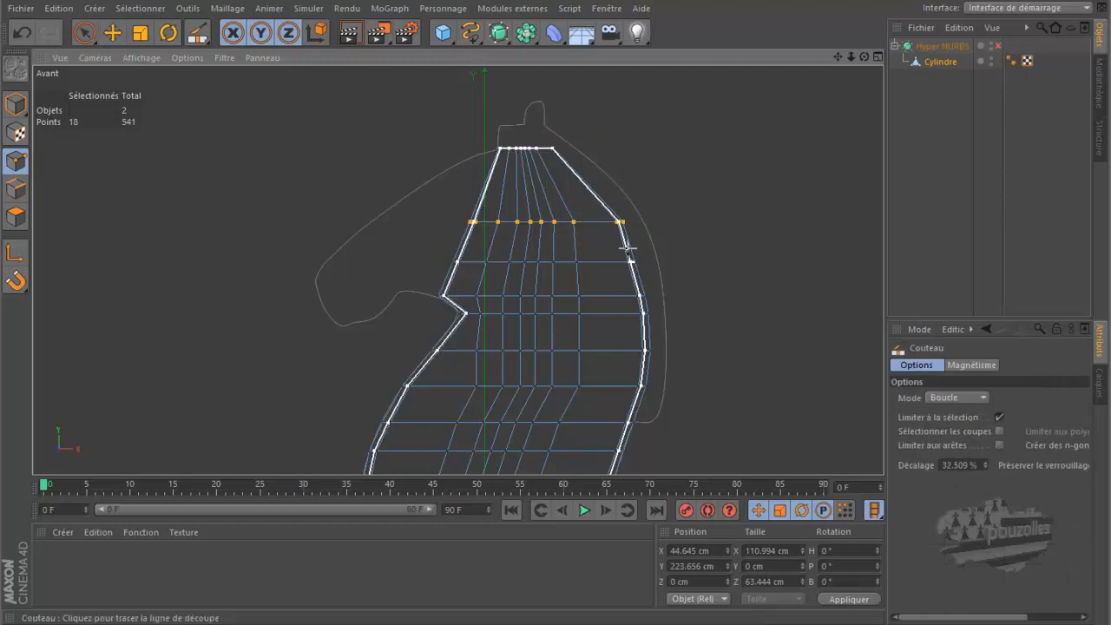
pyautogui.click(586, 183)
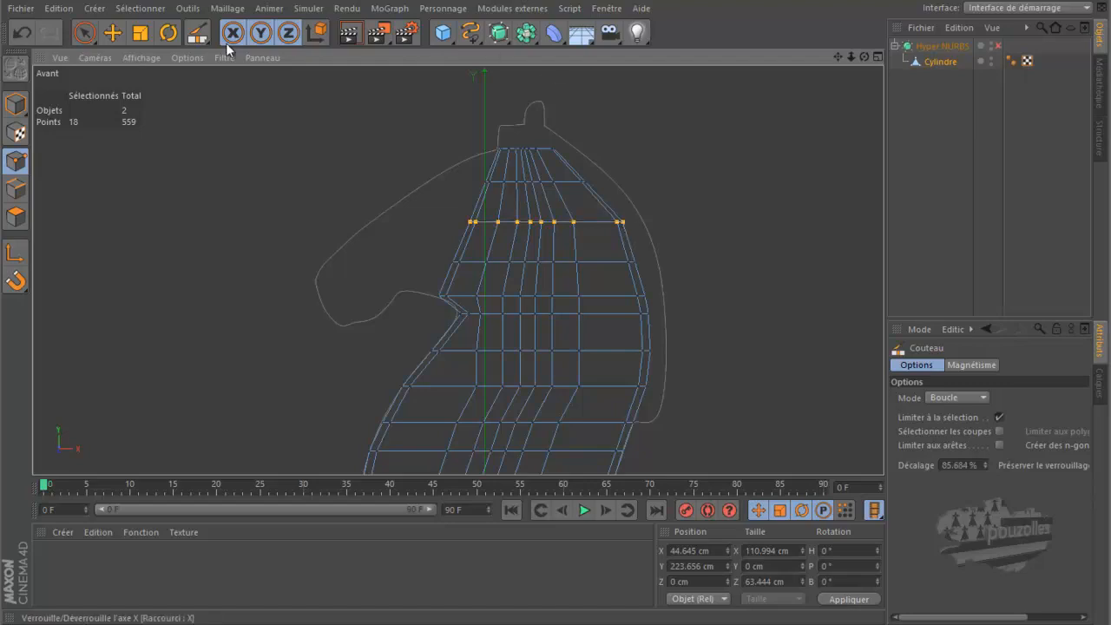
# - Shift the positive-X edge points of both new loops outward along the back curve, the lower ones to about X 109.3 cm
pyautogui.click(86, 33)
pyautogui.click(583, 185)
pyautogui.moveTo(640, 182); pyautogui.dragTo(647, 179)
pyautogui.click(633, 261)
pyautogui.click(632, 261)
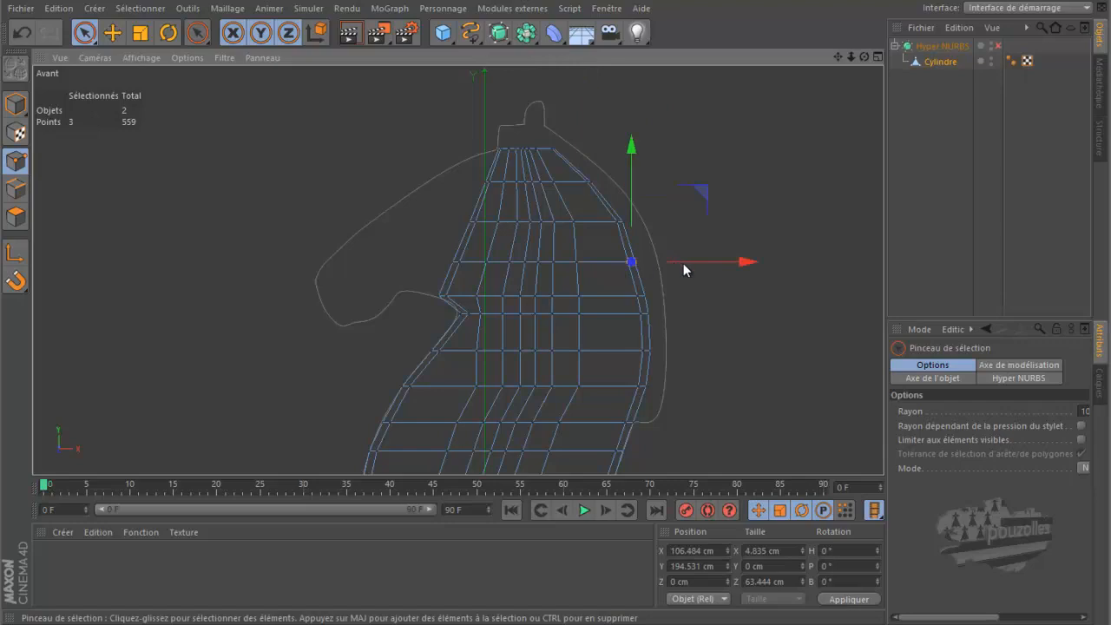
pyautogui.moveTo(684, 262); pyautogui.dragTo(688, 262)
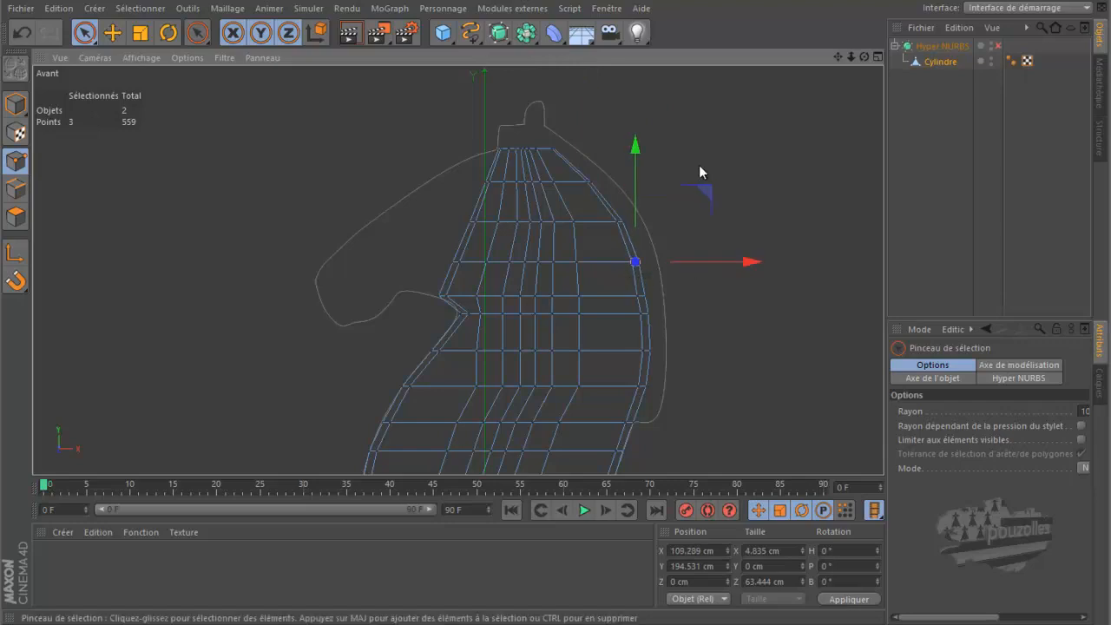
# - Clear the point selection and examine the neck and head mesh in perspective and against the silhouette in the front view
pyautogui.middleClick(300, 185)
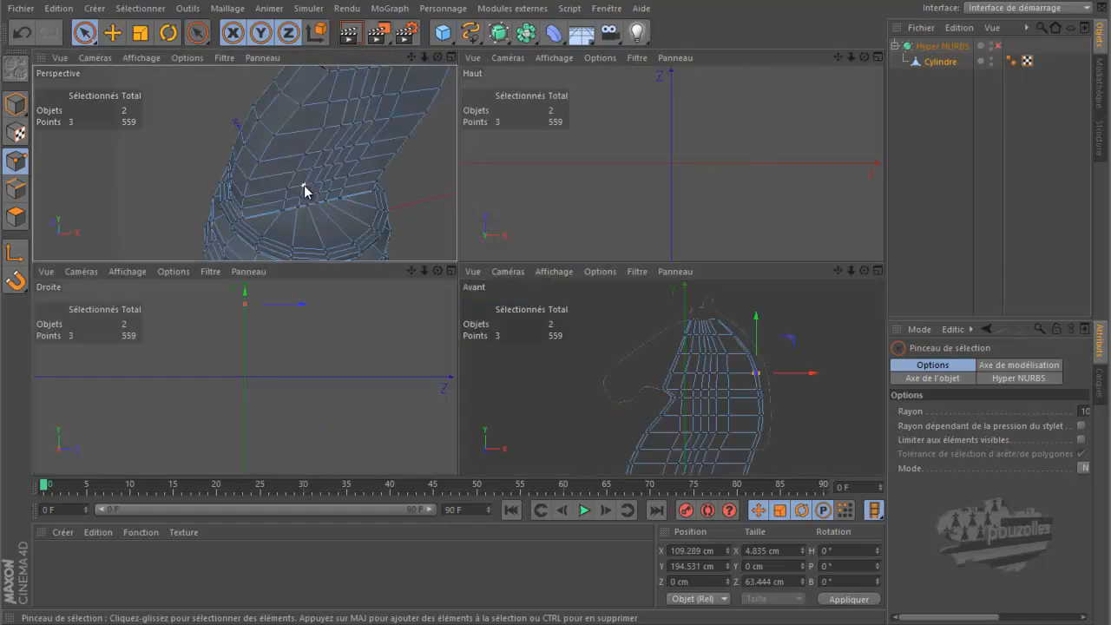
pyautogui.middleClick(304, 186)
pyautogui.scroll(-4, 263, 241)
pyautogui.scroll(-3, 250, 280)
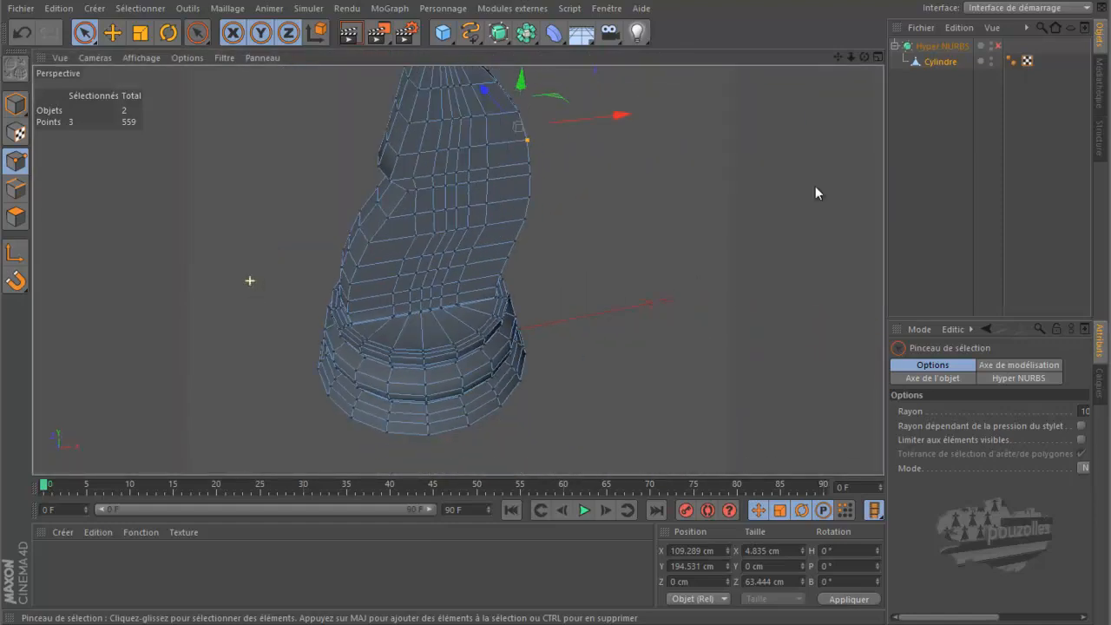
pyautogui.moveTo(837, 56); pyautogui.dragTo(529, 364)
pyautogui.moveTo(859, 56); pyautogui.dragTo(562, 293)
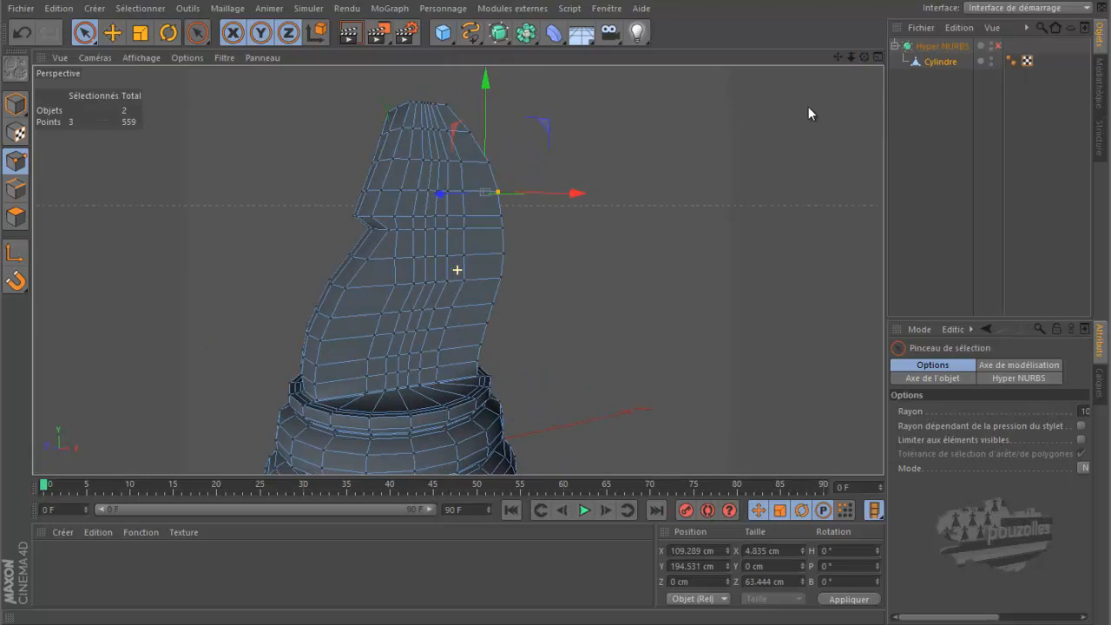
pyautogui.click(675, 170)
pyautogui.middleClick(583, 214)
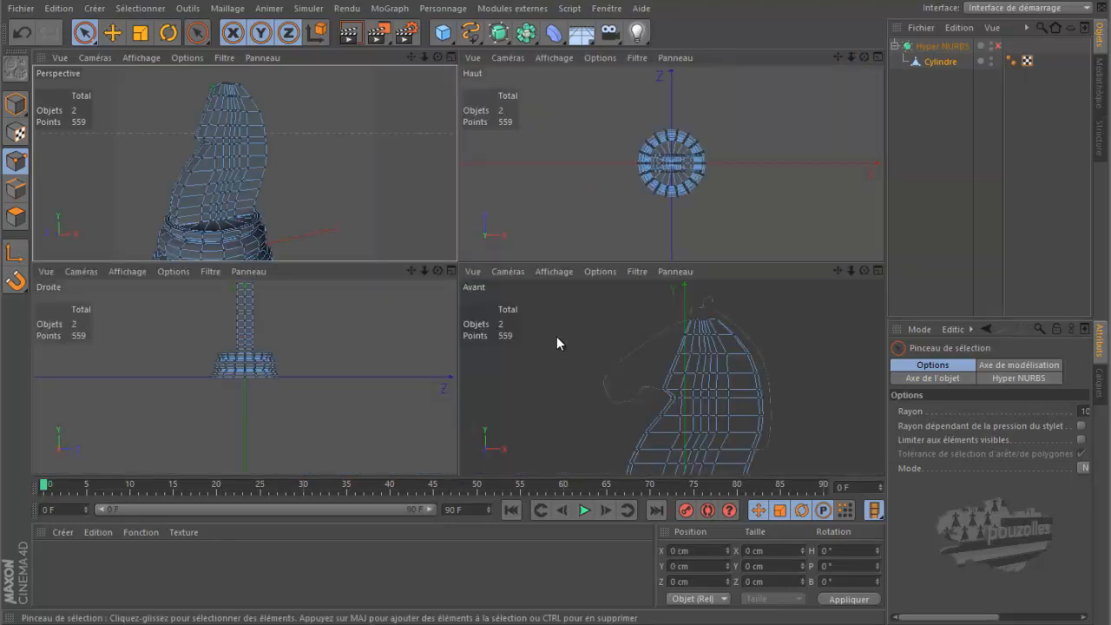
pyautogui.middleClick(557, 339)
pyautogui.scroll(-2, 641, 246)
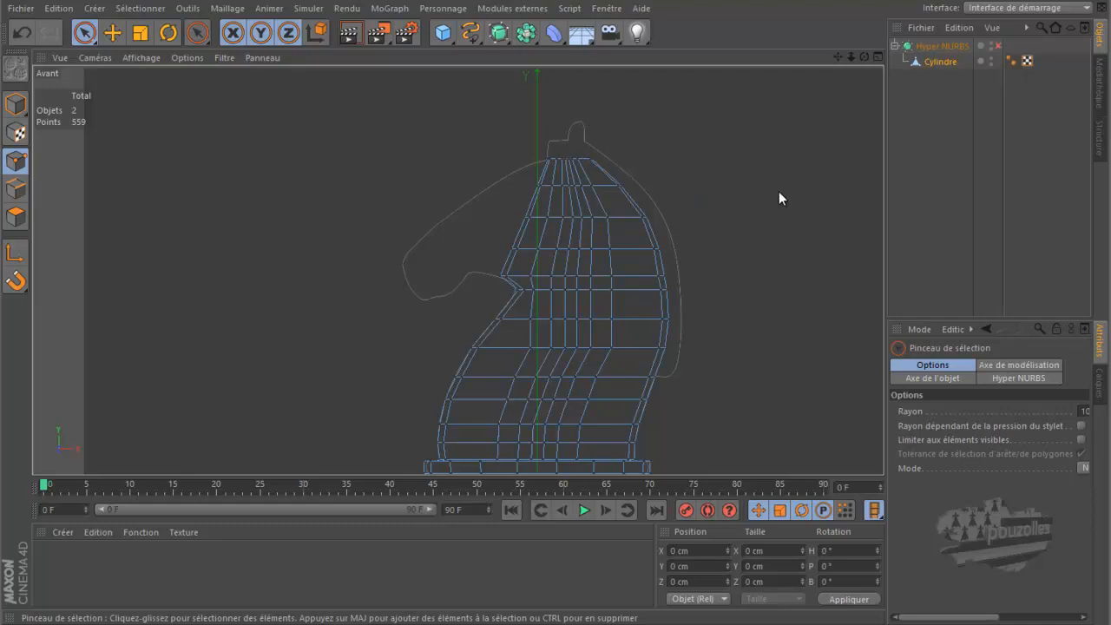
pyautogui.middleClick(353, 249)
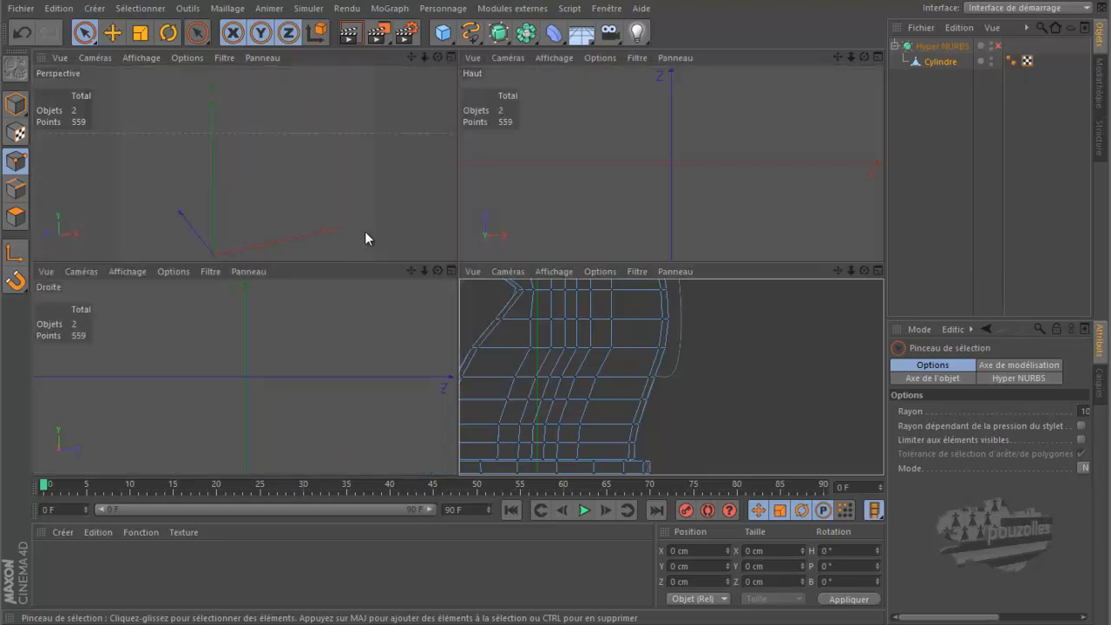
pyautogui.middleClick(367, 227)
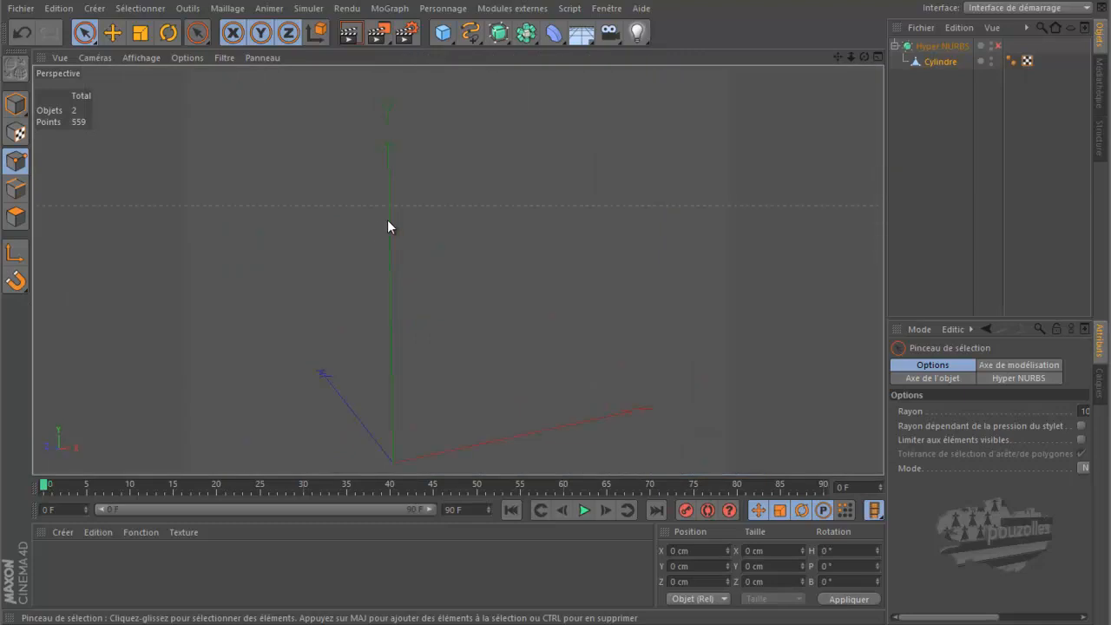
# - Enable the Hyper NURBS and inspect the smoothed neck and head from several sides in perspective
pyautogui.moveTo(864, 56); pyautogui.dragTo(552, 298)
pyautogui.click(997, 45)
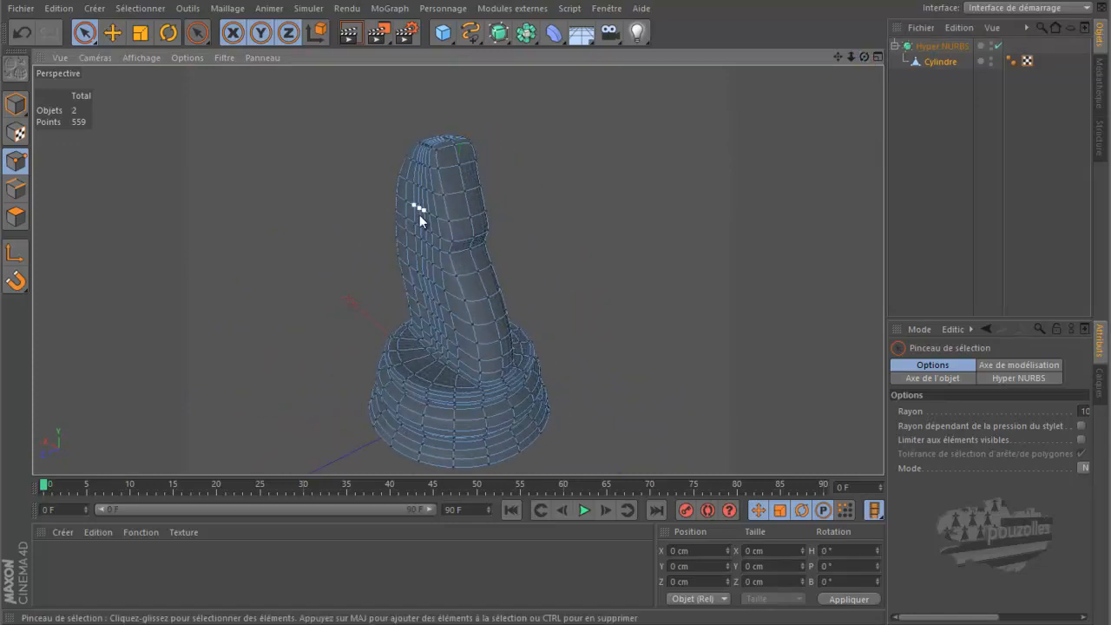
pyautogui.moveTo(863, 56); pyautogui.dragTo(651, 196)
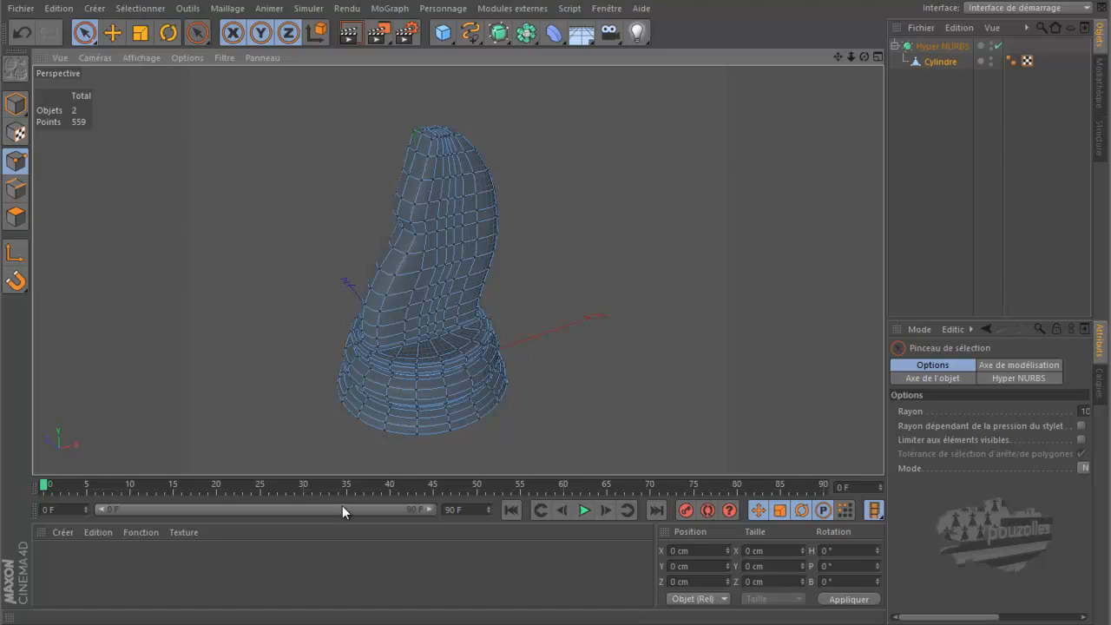
pyautogui.hotkey('alt', 'Tab')
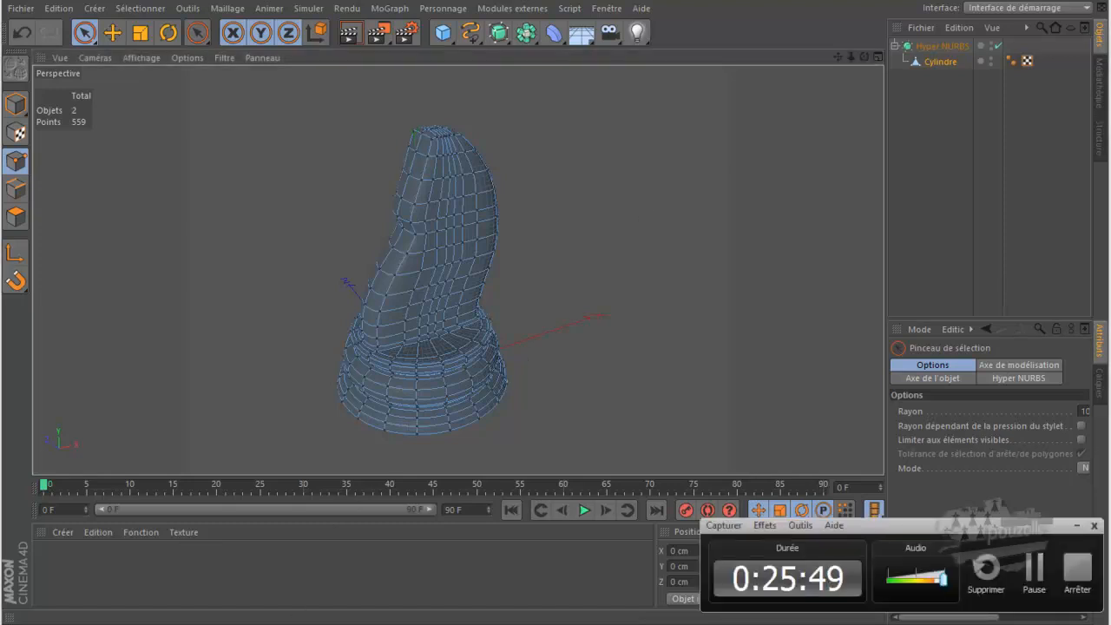